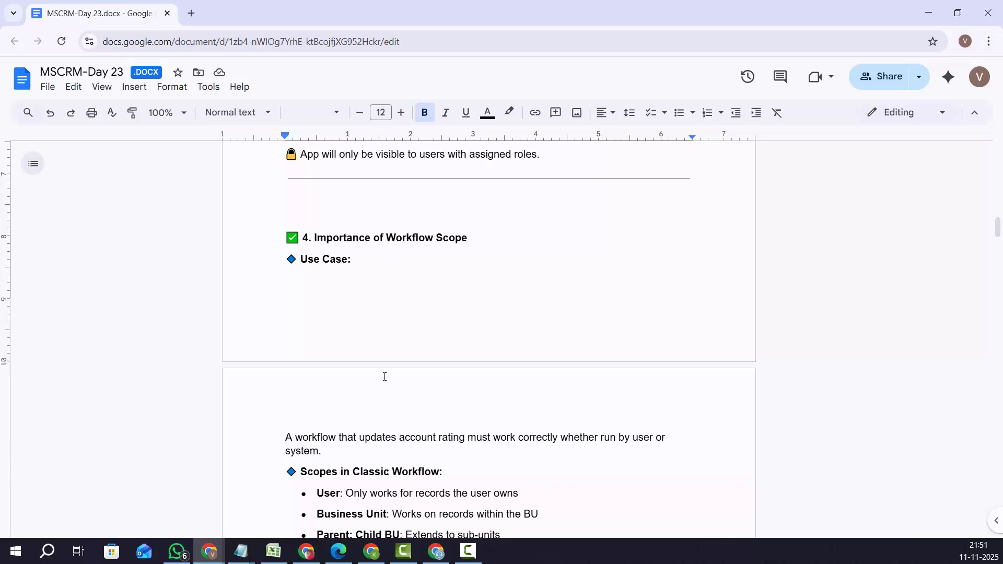
# Scroll through the notes document and security spreadsheet, then minimize both windows
pyautogui.scroll(-11, 384, 377)
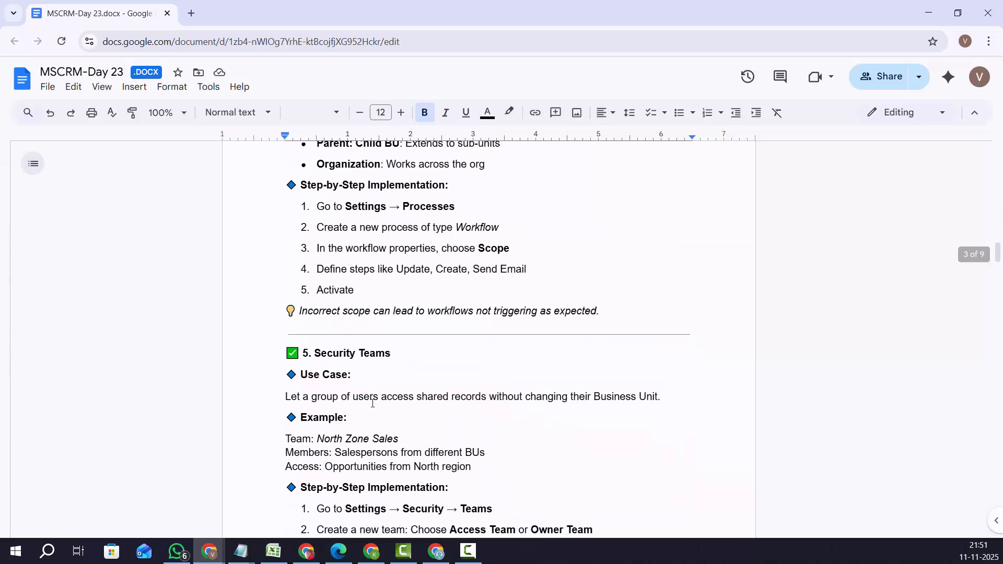
pyautogui.moveTo(320, 162); pyautogui.dragTo(406, 167)
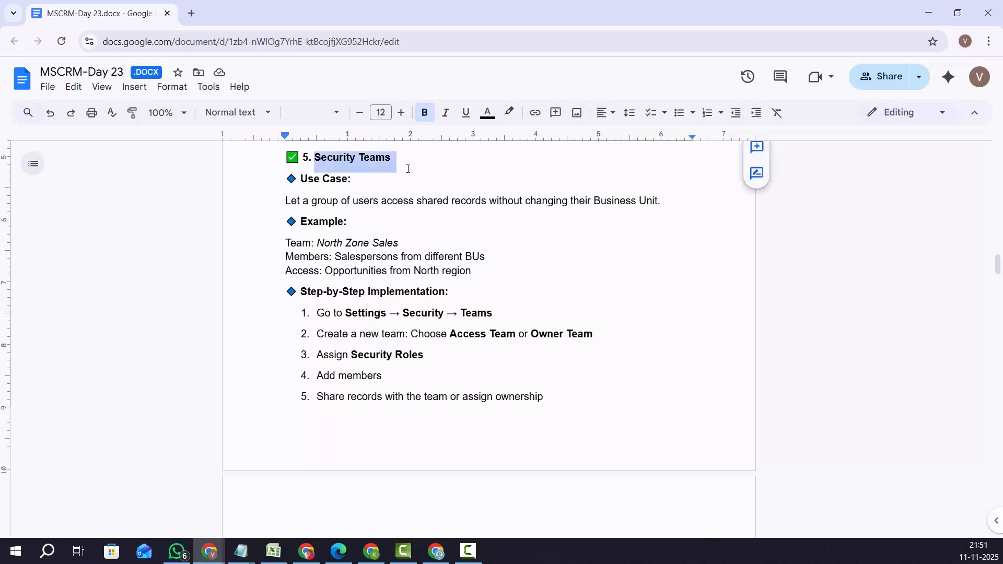
pyautogui.scroll(-9, 335, 365)
pyautogui.scroll(1, 335, 365)
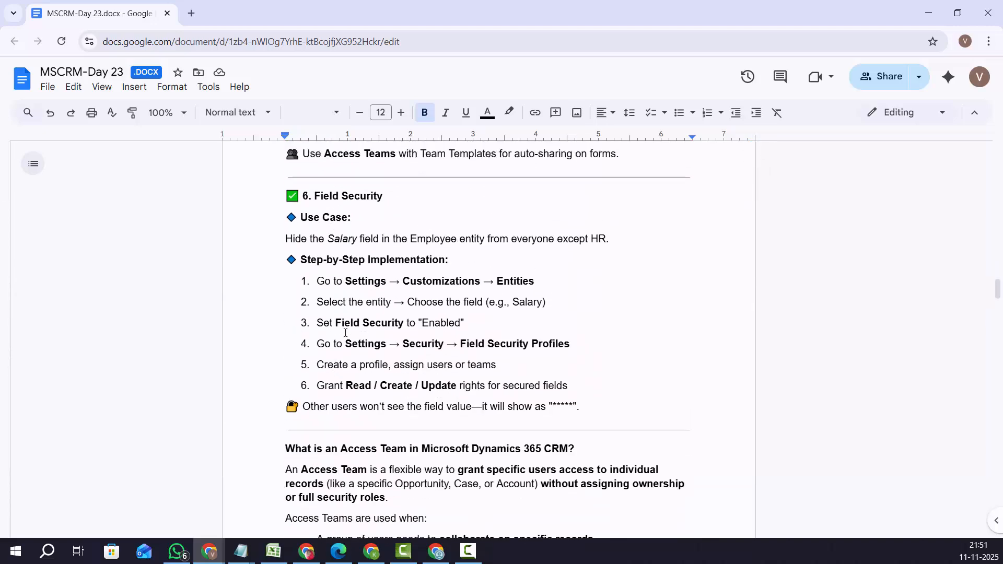
pyautogui.scroll(-15, 341, 415)
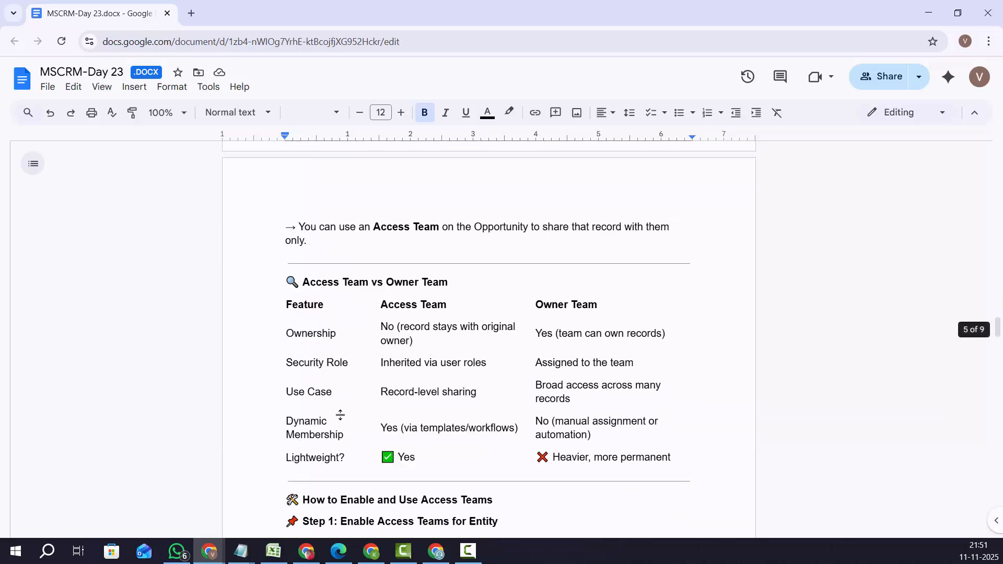
pyautogui.scroll(-8, 341, 414)
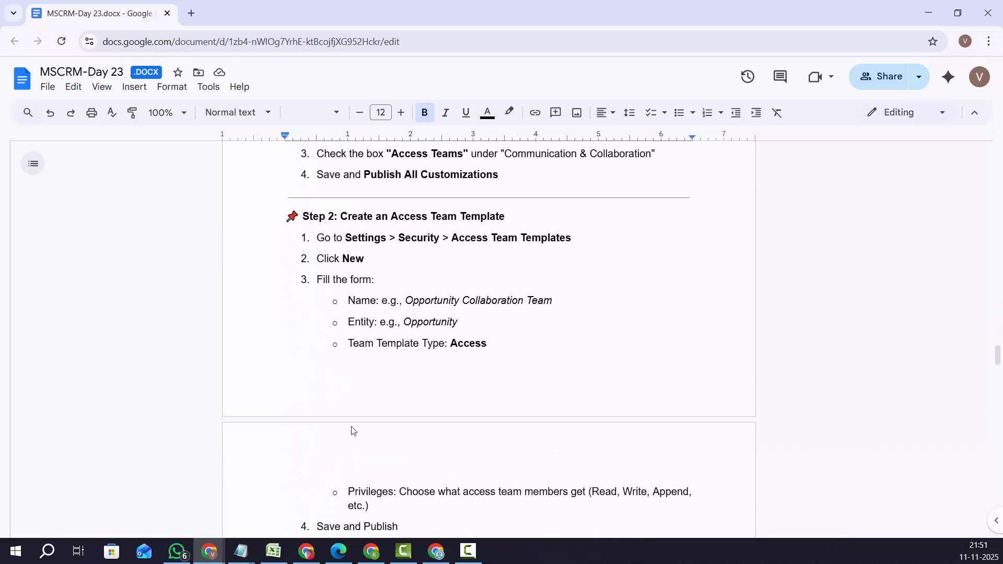
pyautogui.scroll(5, 364, 424)
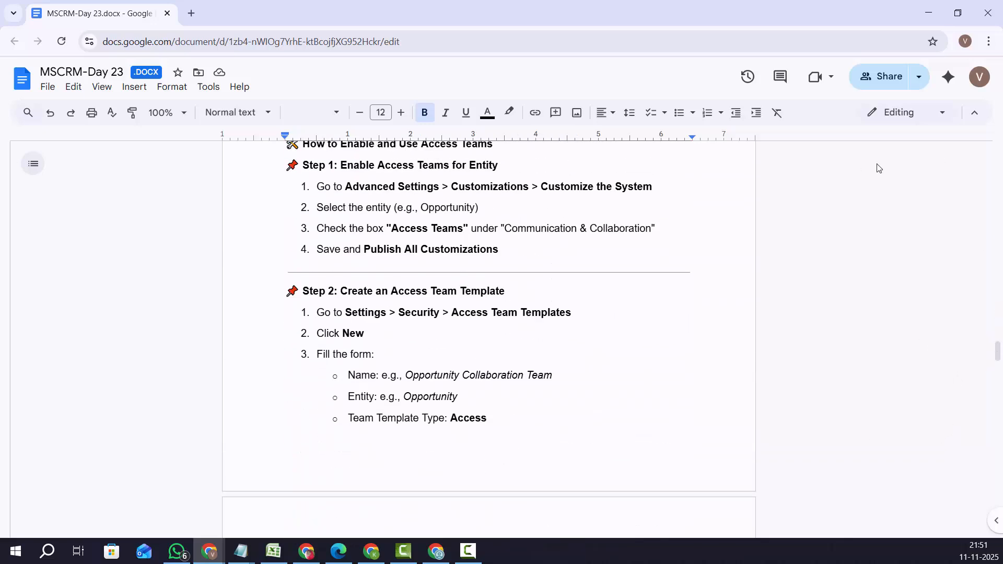
pyautogui.click(925, 11)
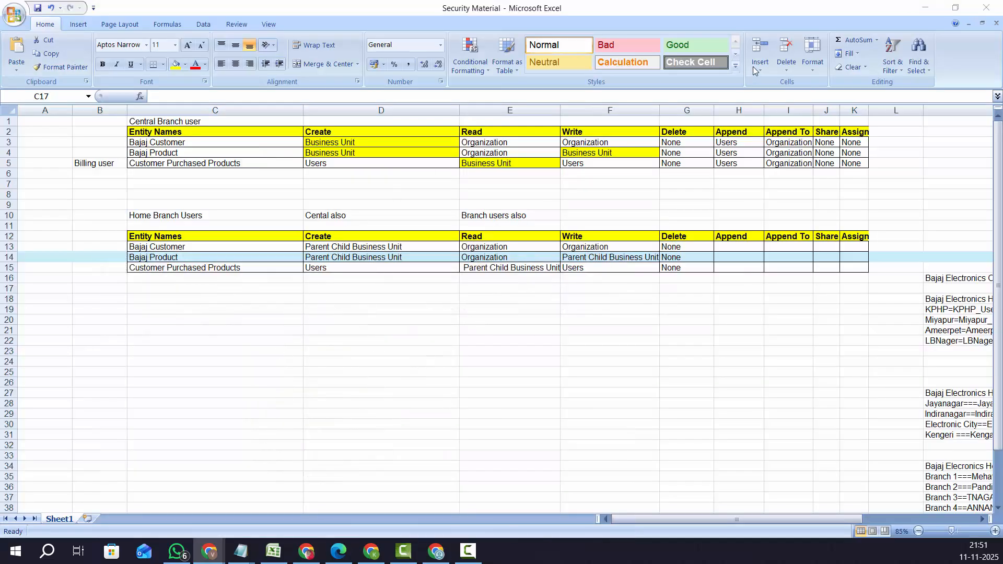
pyautogui.click(928, 5)
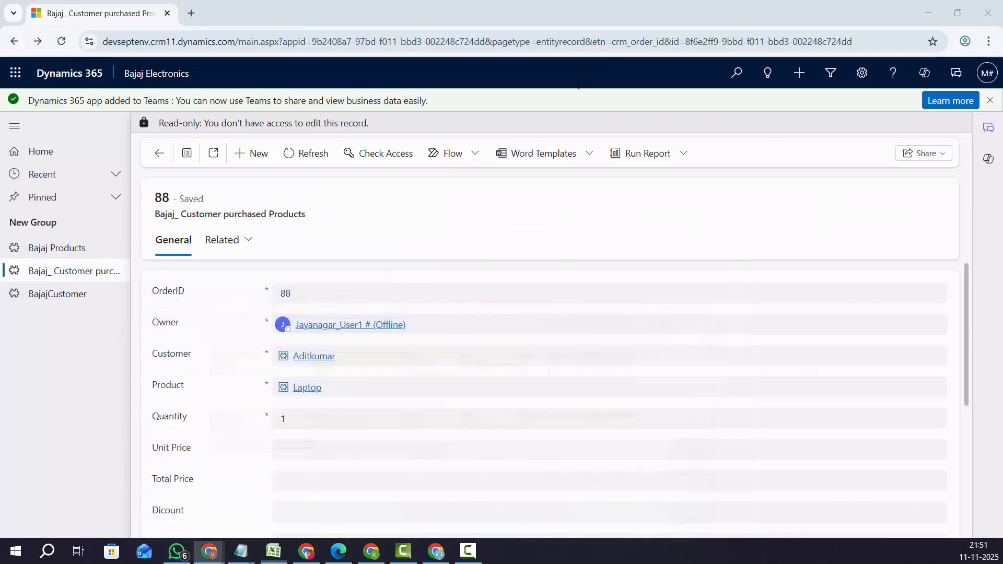
# Open the Active Bajaj Products list and check its available views without changing them
pyautogui.click(243, 241)
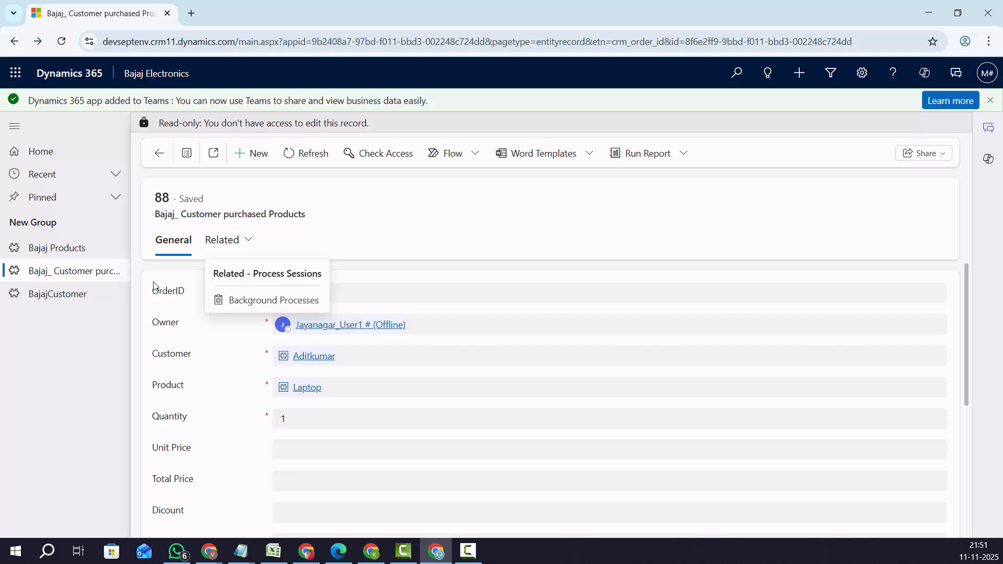
pyautogui.click(56, 249)
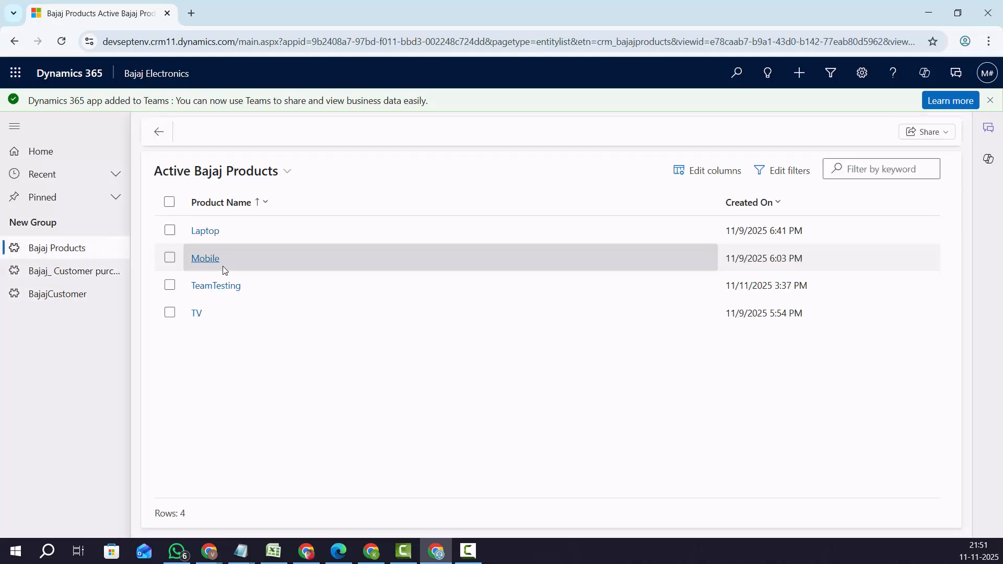
pyautogui.click(287, 172)
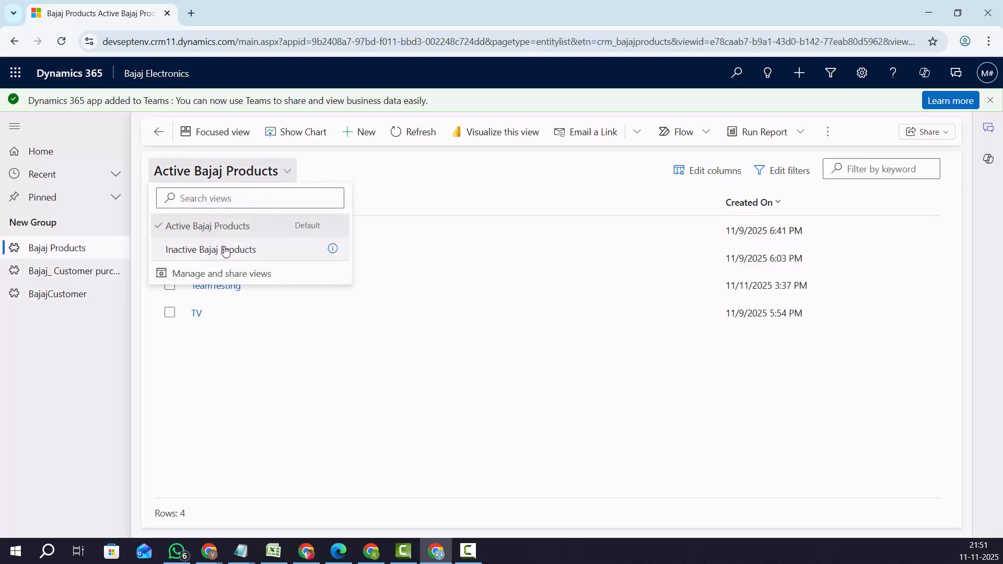
pyautogui.click(365, 333)
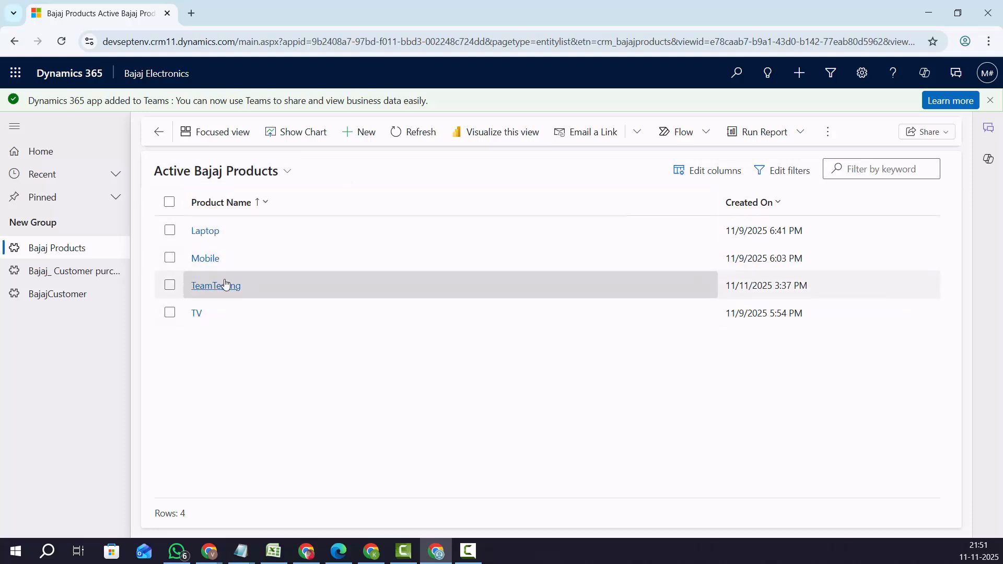
pyautogui.click(275, 194)
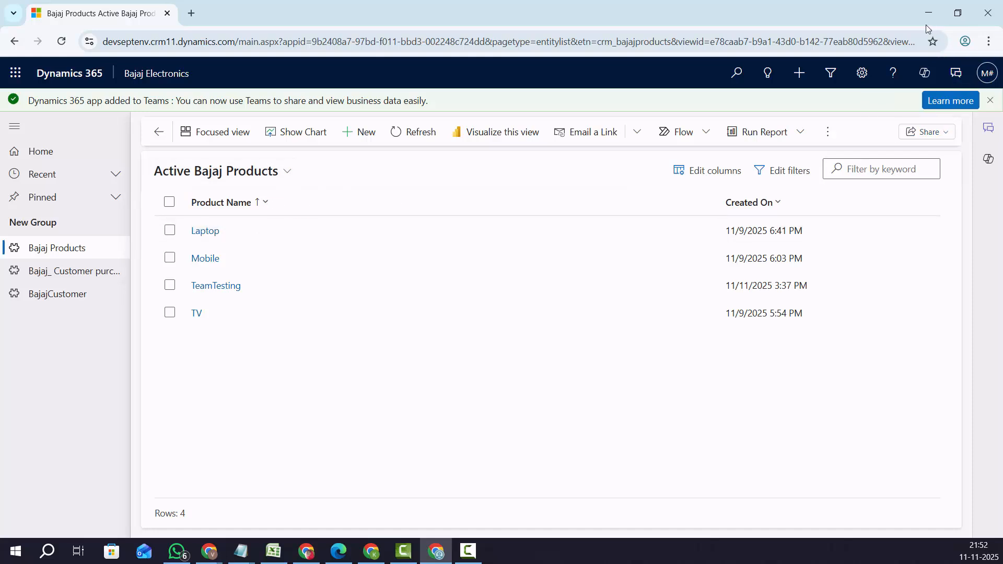
# Sign out and sign back in as the other user, confirming the new account
pyautogui.click(987, 75)
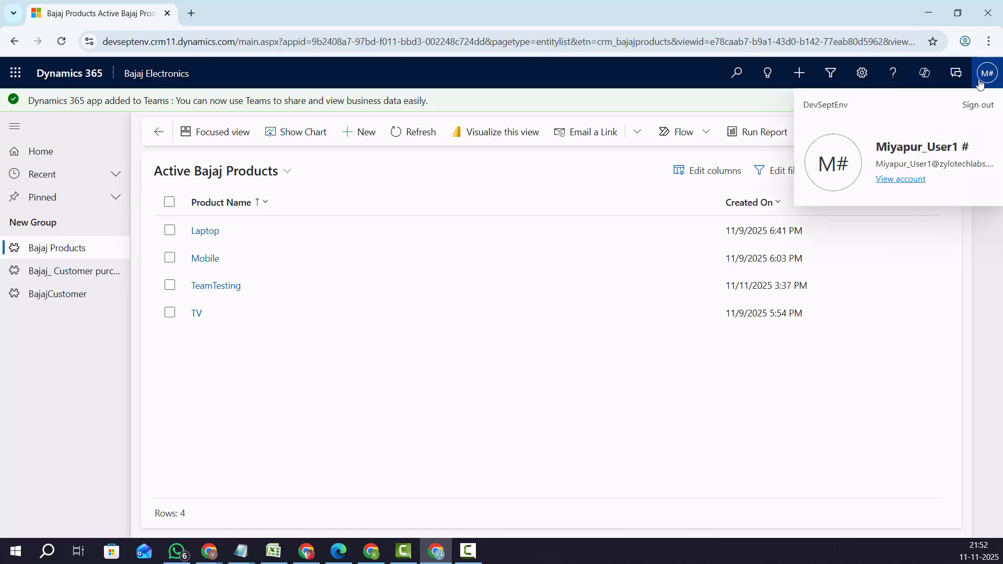
pyautogui.click(977, 106)
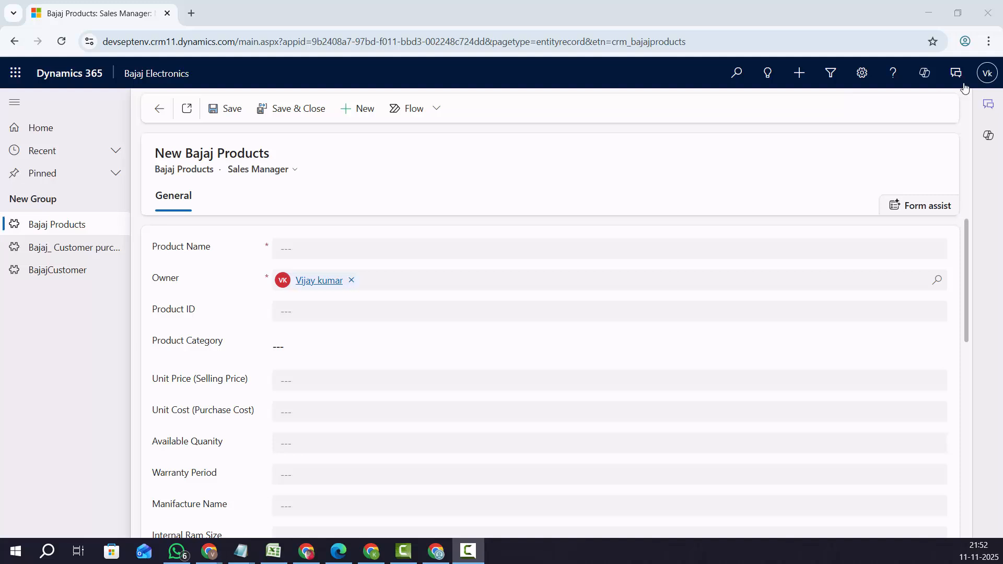
pyautogui.click(986, 74)
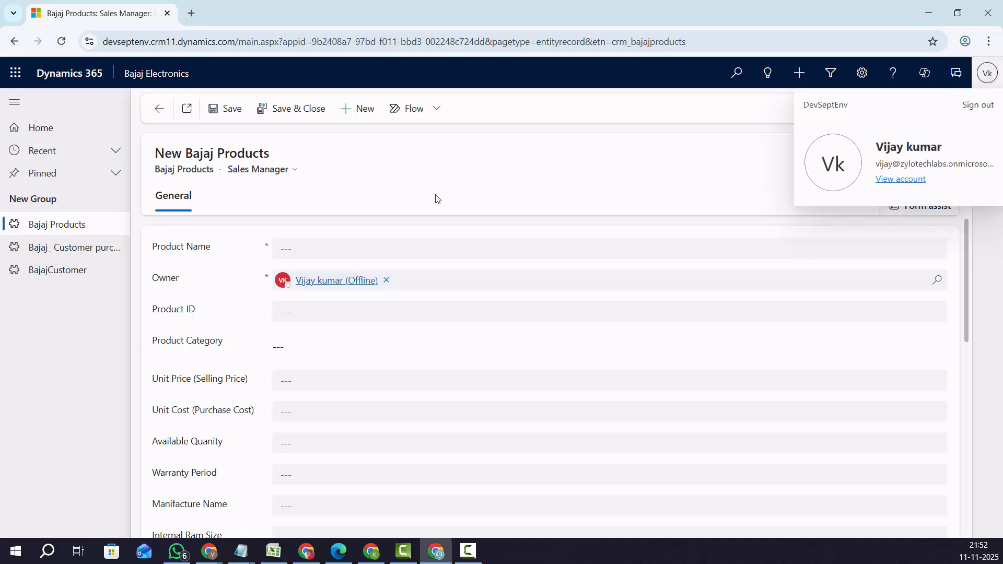
# Switch the new record to the Sales Person form and review its fields
pyautogui.click(270, 171)
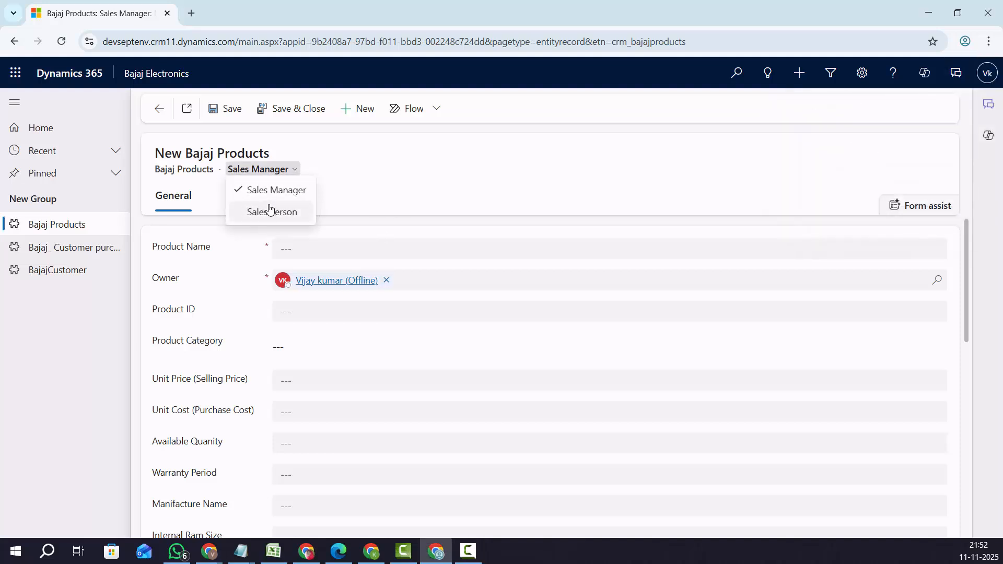
pyautogui.click(271, 212)
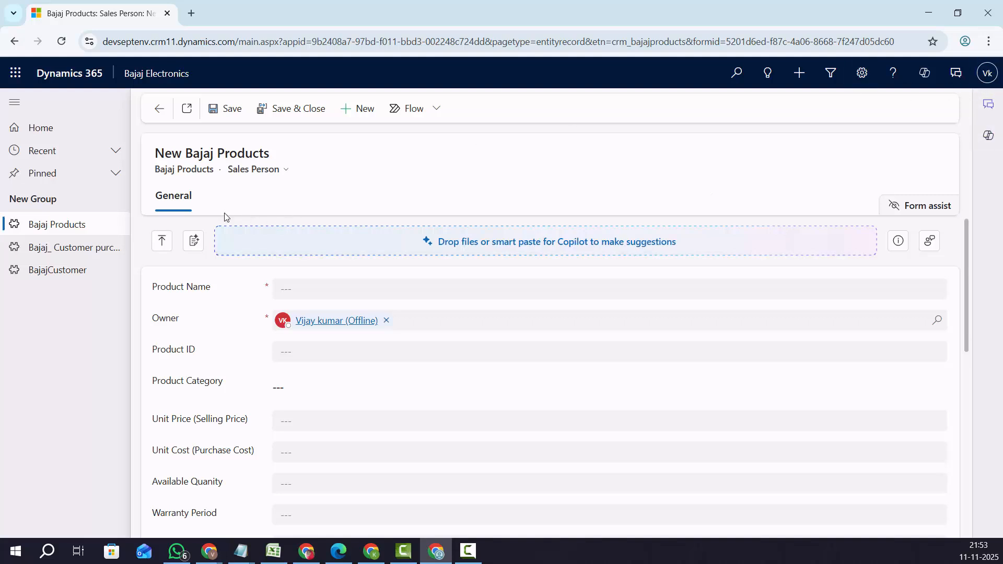
pyautogui.scroll(-9, 222, 375)
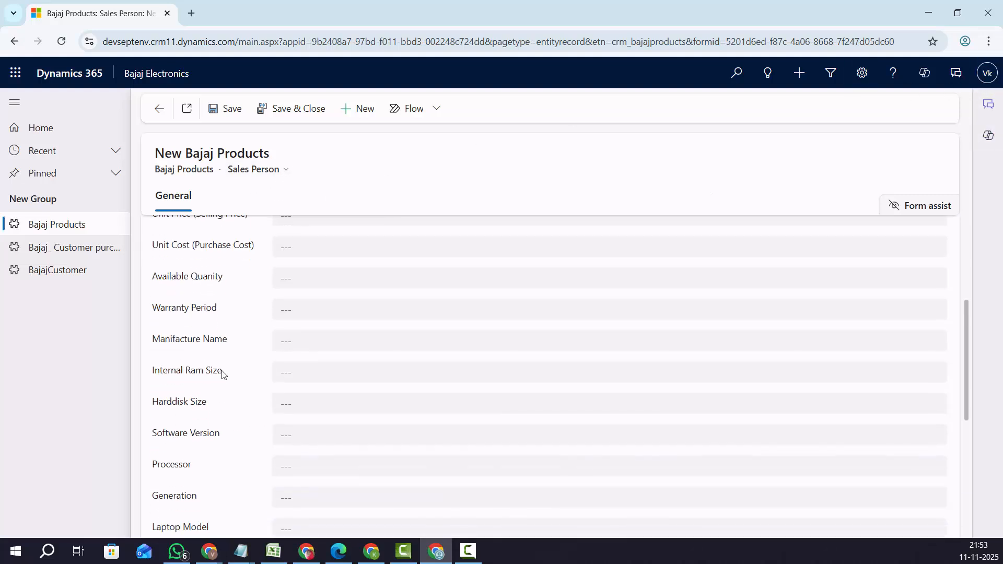
pyautogui.scroll(10, 222, 374)
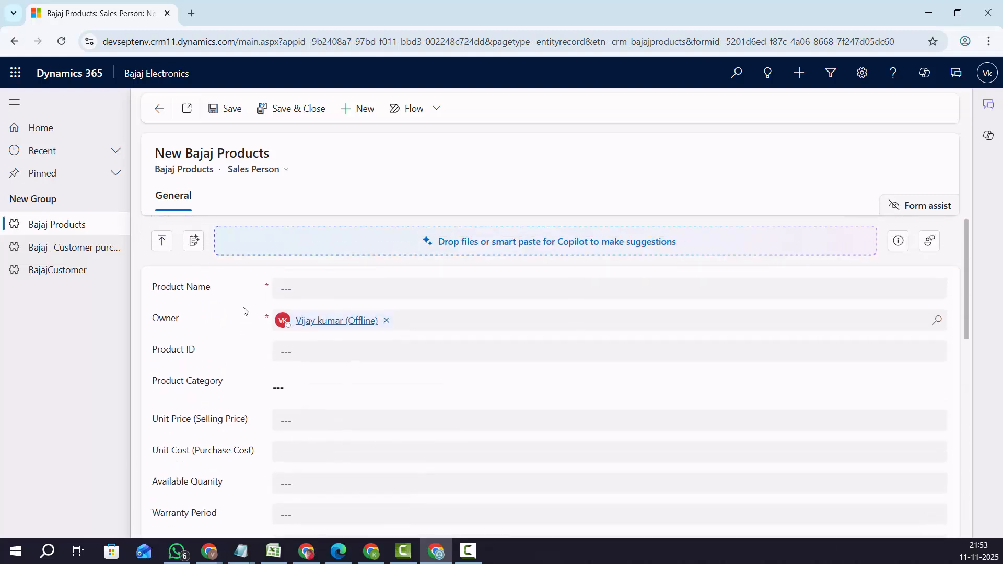
# Switch the record back to the Sales Manager form and scroll through it
pyautogui.click(275, 170)
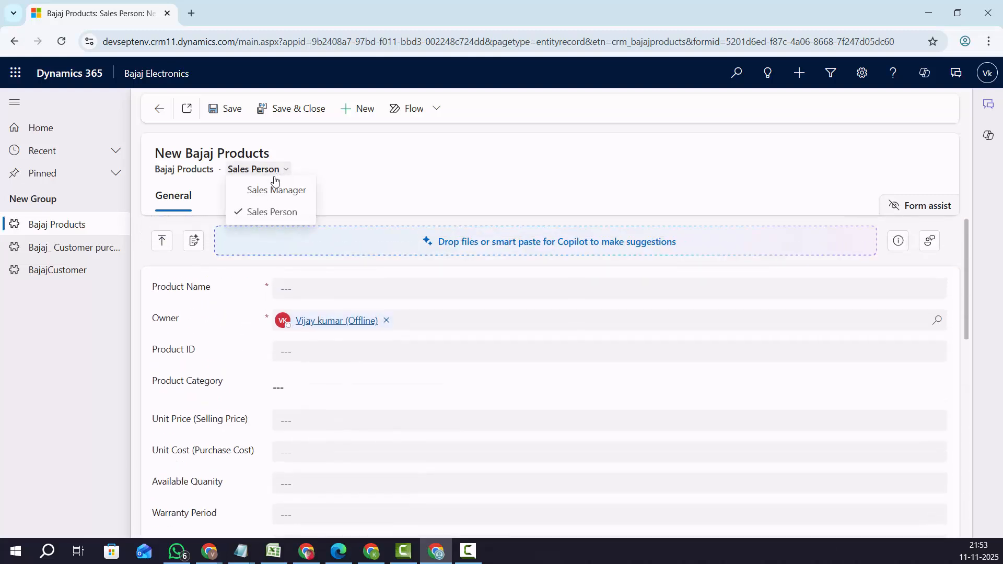
pyautogui.click(269, 190)
pyautogui.scroll(-8, 273, 366)
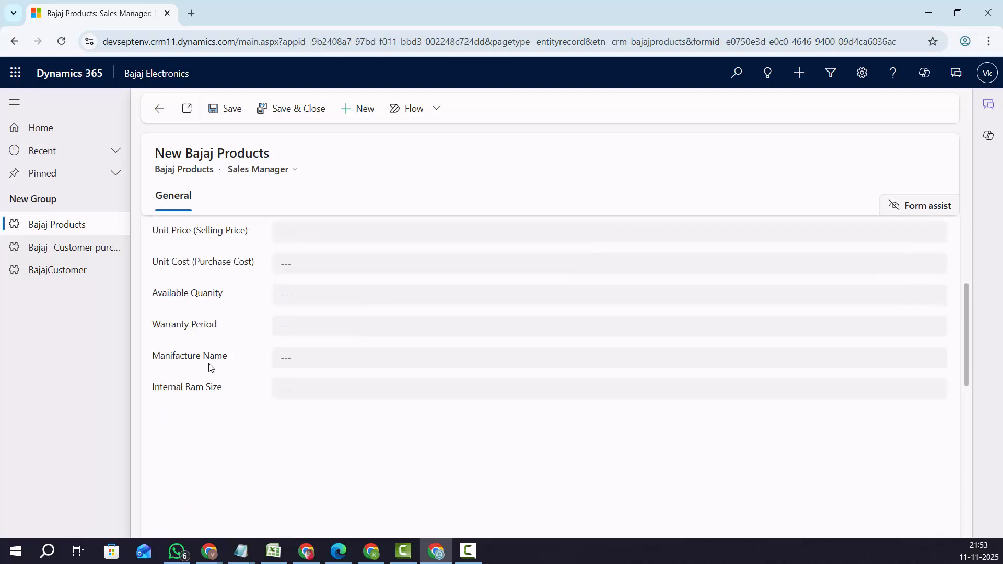
pyautogui.scroll(-4, 215, 418)
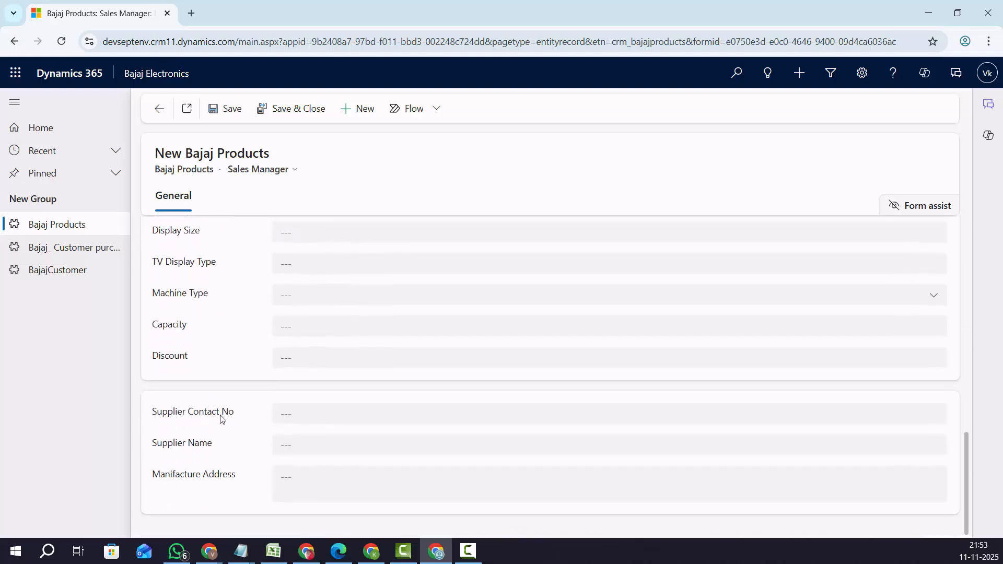
pyautogui.moveTo(157, 417); pyautogui.dragTo(289, 172)
# Return the record to the Sales Person form and review it again
pyautogui.click(282, 169)
pyautogui.click(271, 220)
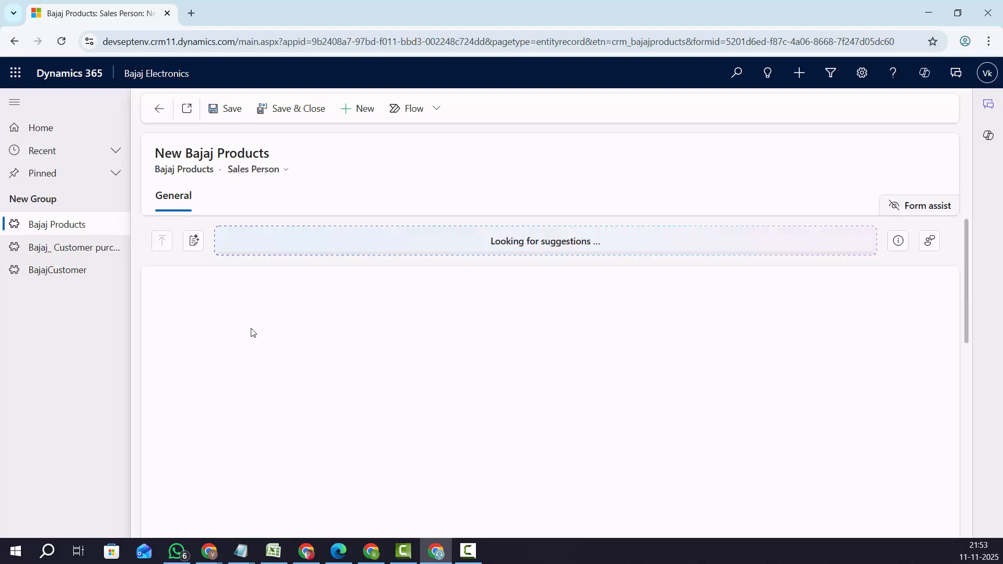
pyautogui.scroll(-6, 249, 443)
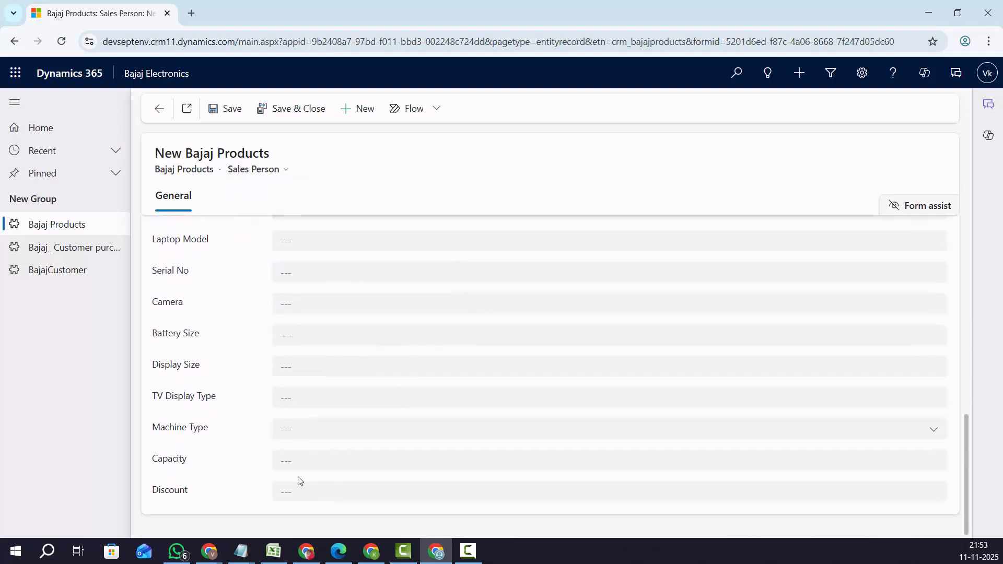
pyautogui.scroll(5, 204, 249)
pyautogui.scroll(5, 275, 310)
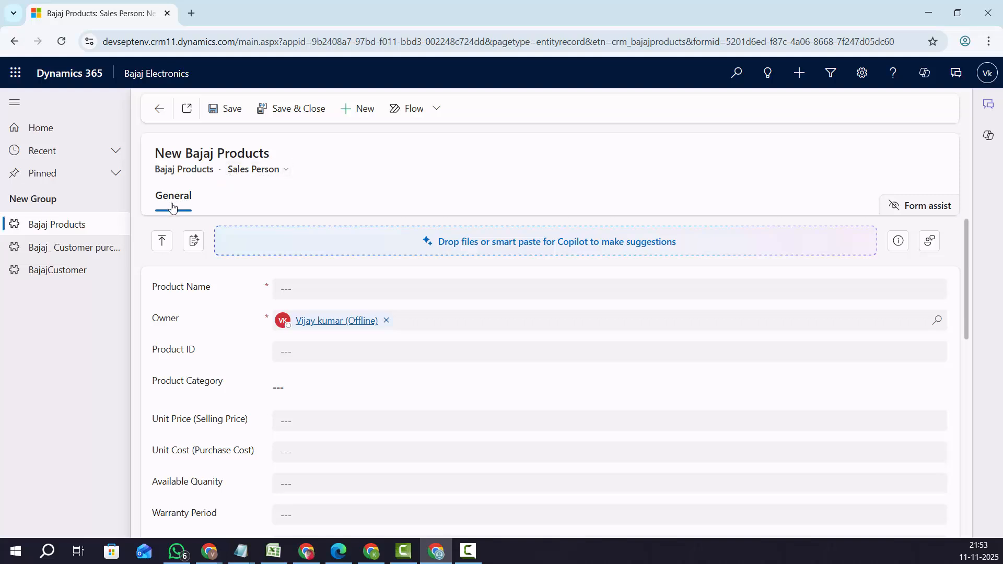
# Open Advanced Settings in a new tab and go to Solutions under Customization
pyautogui.click(66, 228)
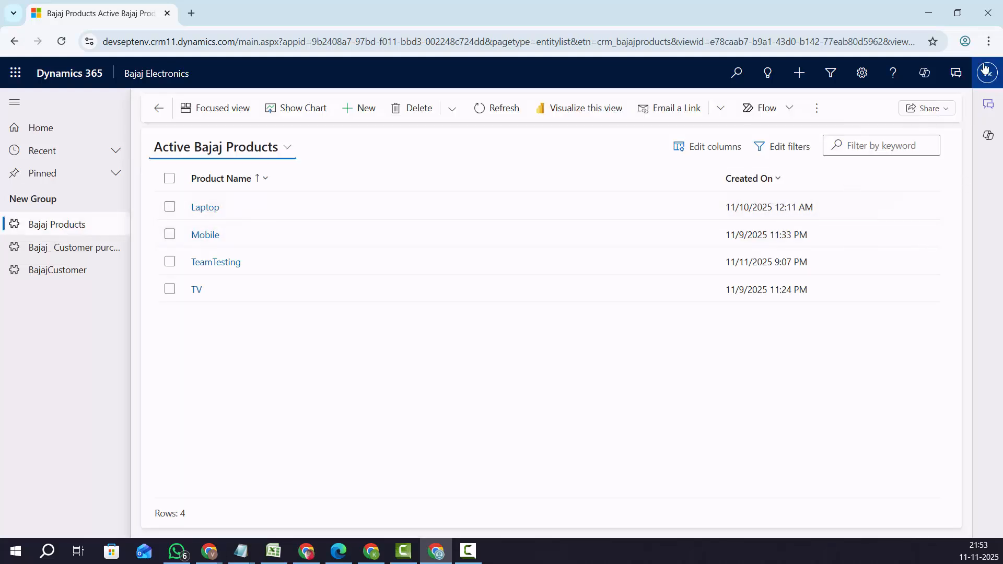
pyautogui.click(859, 75)
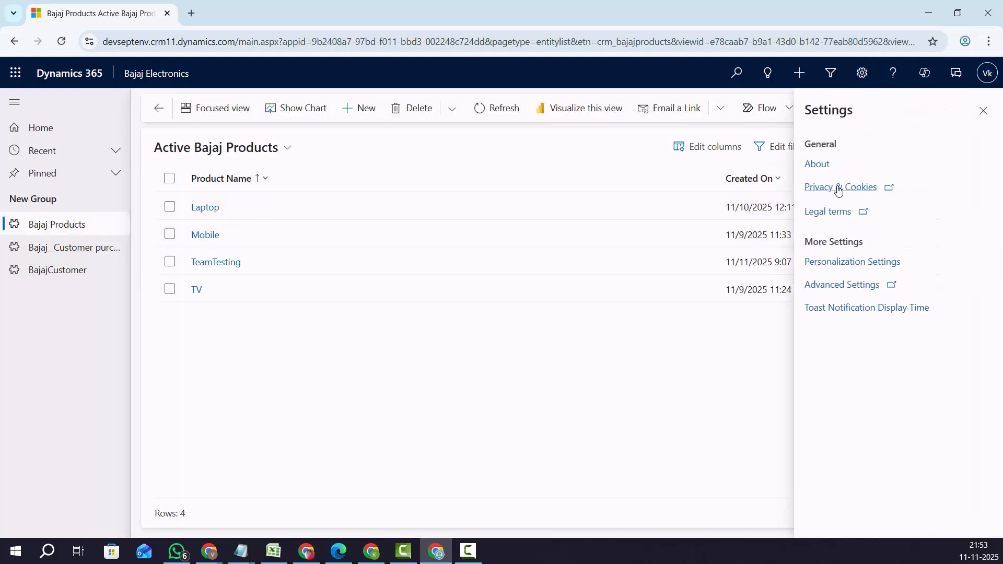
pyautogui.click(842, 285)
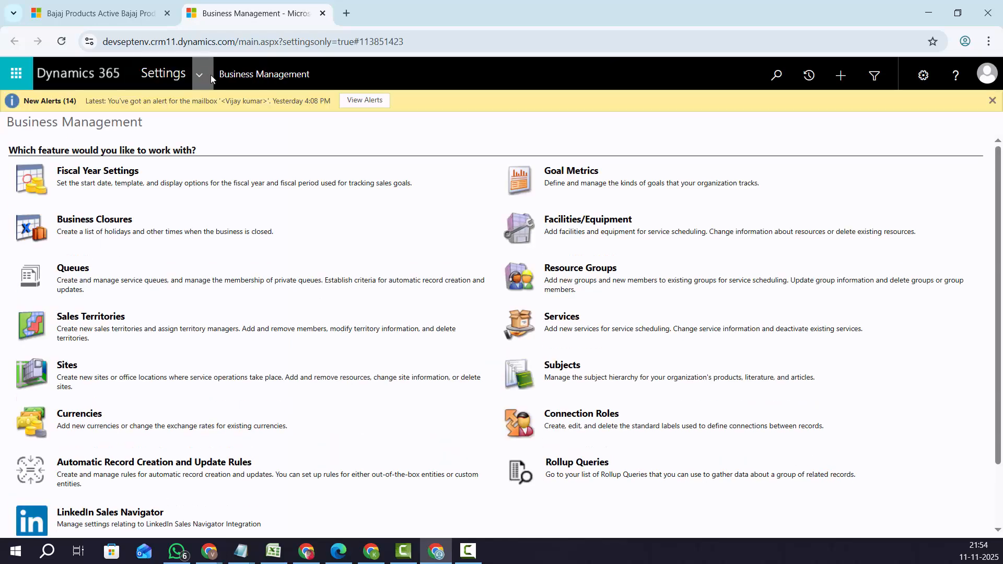
pyautogui.click(204, 76)
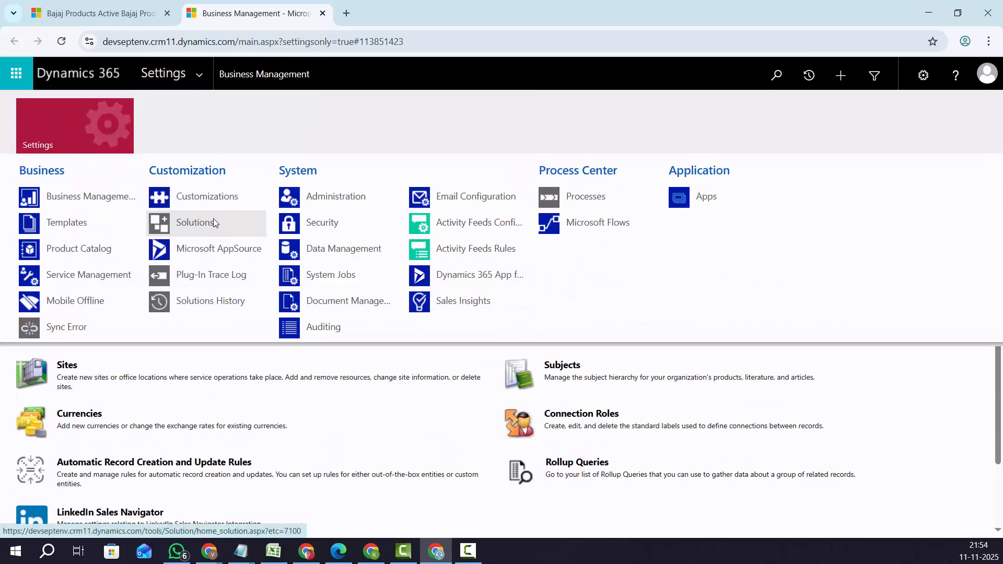
pyautogui.click(192, 222)
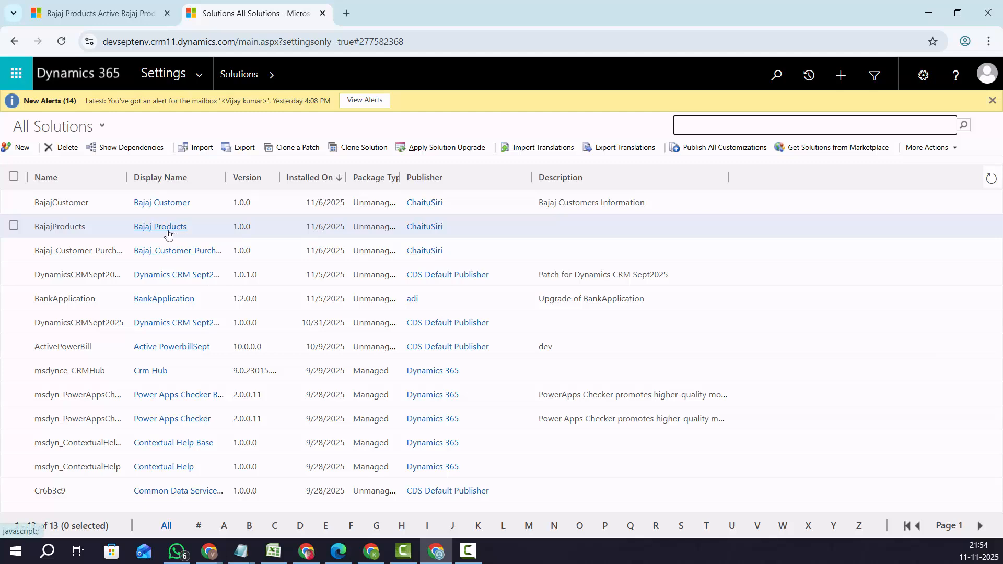
# Open the maximized Bajaj Products solution and list the Bajaj Products entity's forms
pyautogui.click(168, 229)
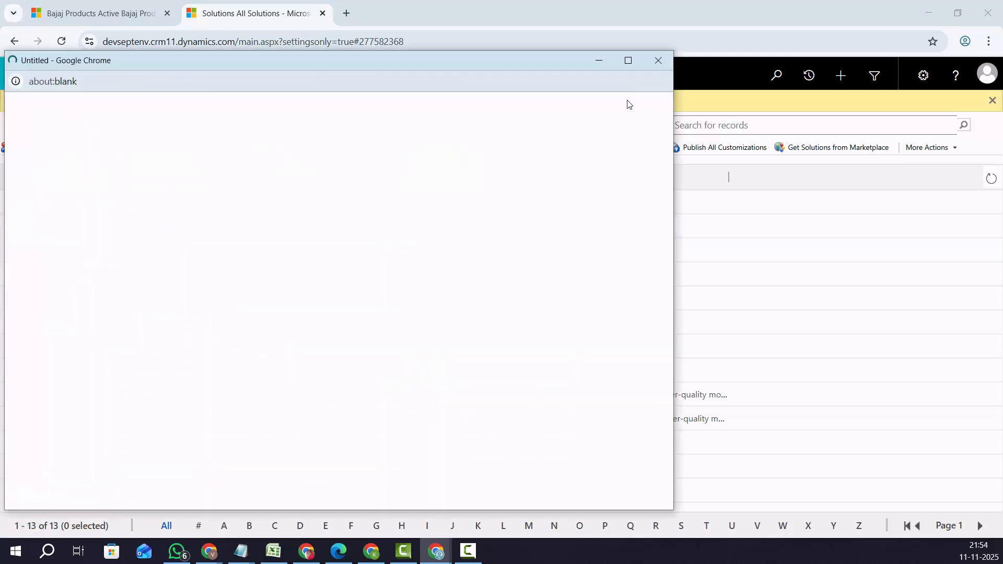
pyautogui.click(628, 60)
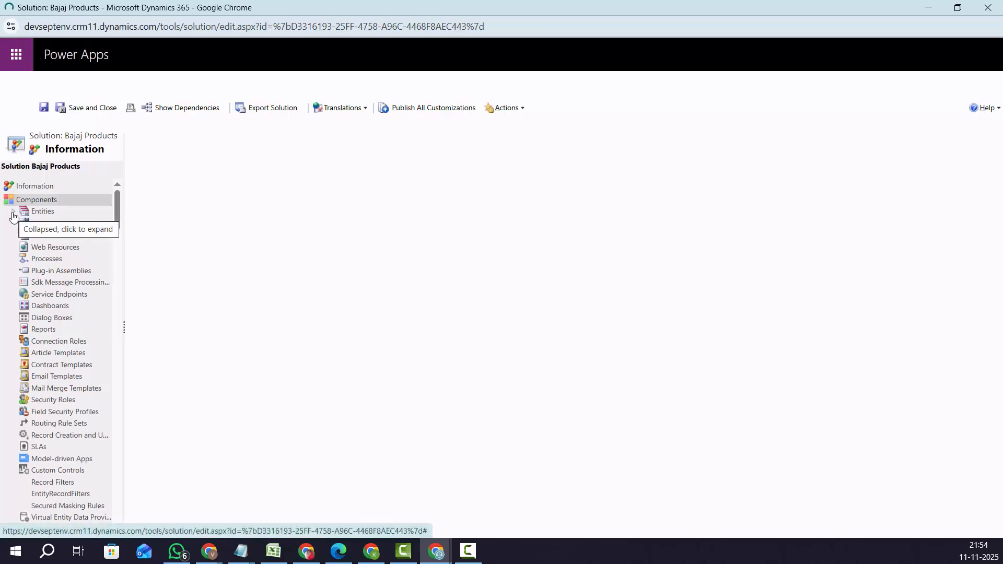
pyautogui.click(13, 216)
pyautogui.click(24, 223)
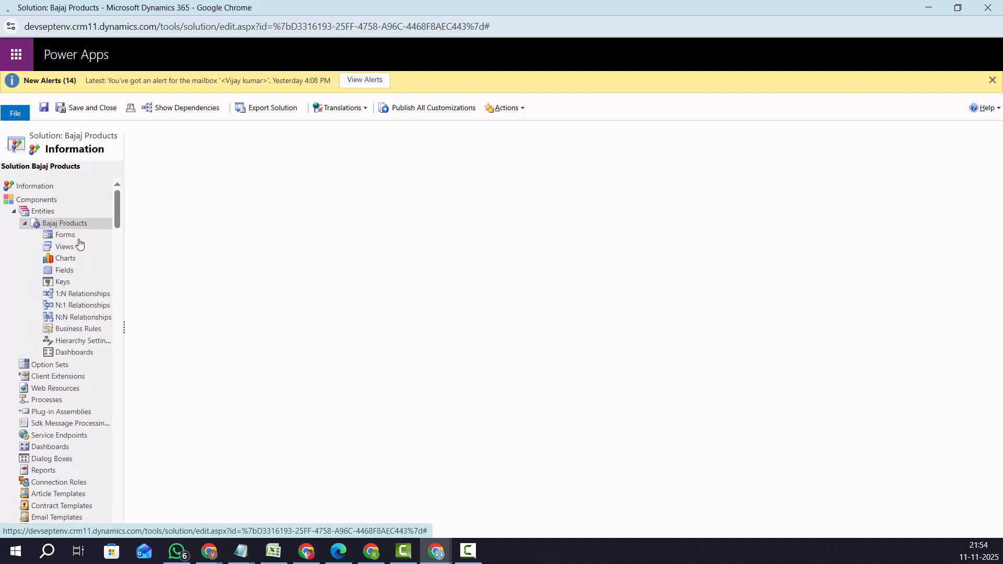
pyautogui.click(73, 238)
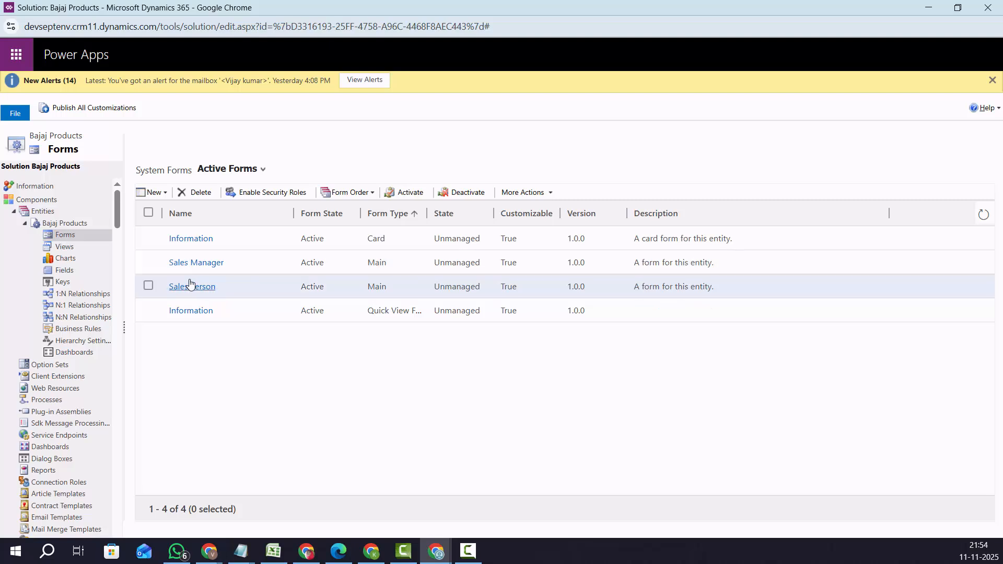
# Briefly open the Sales Person form editor, close it, and select the Sales Manager form
pyautogui.click(149, 285)
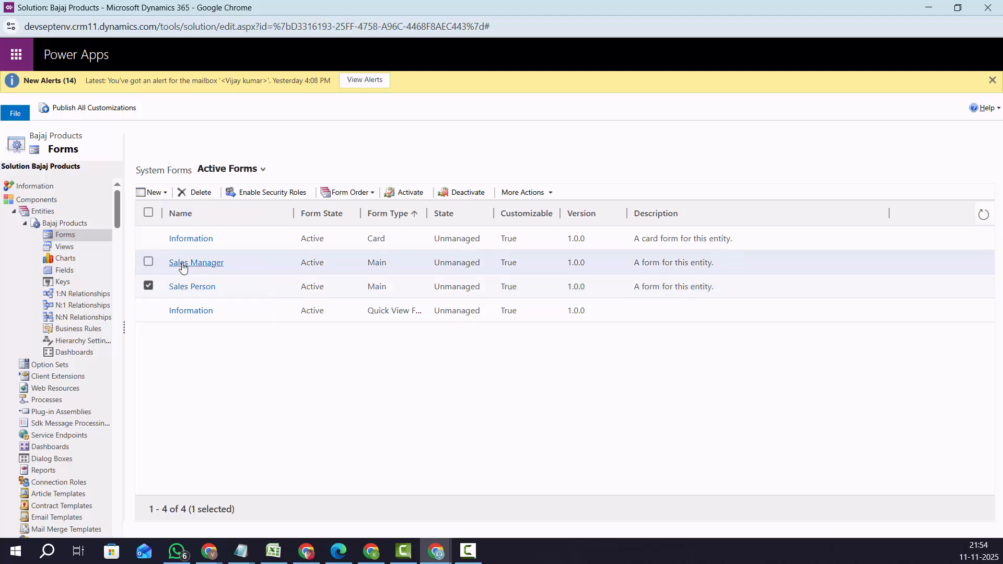
pyautogui.click(203, 286)
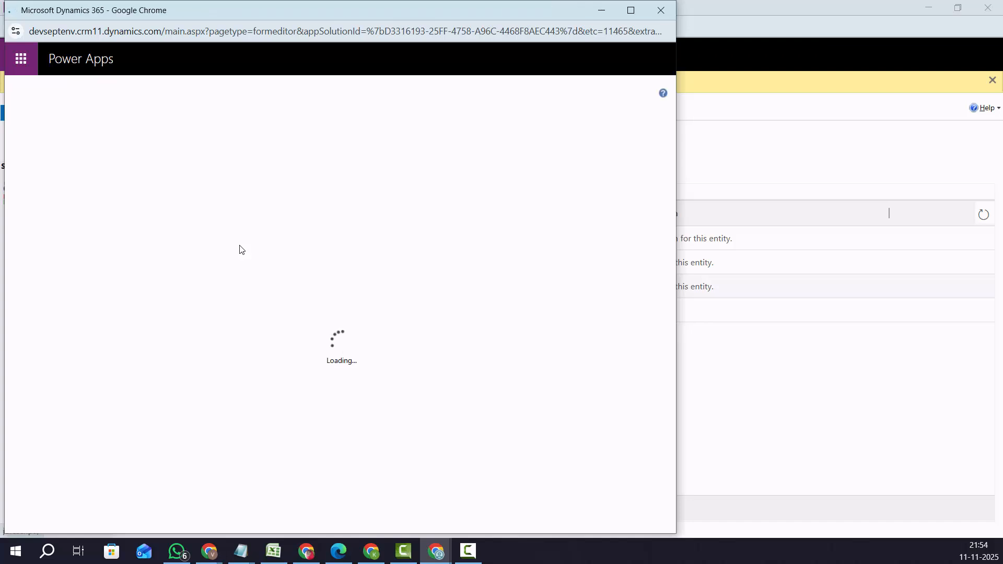
pyautogui.click(662, 10)
pyautogui.click(150, 274)
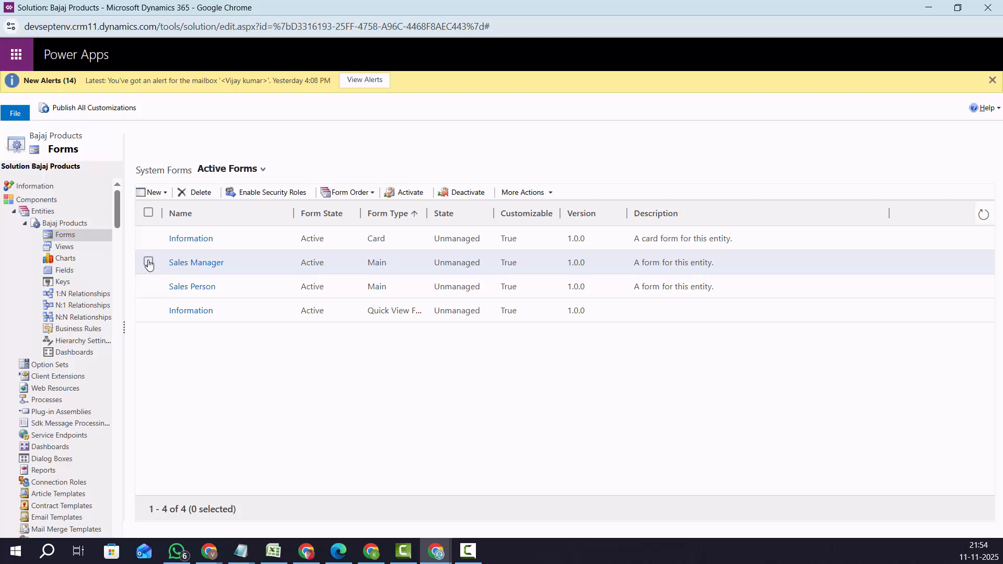
pyautogui.click(149, 261)
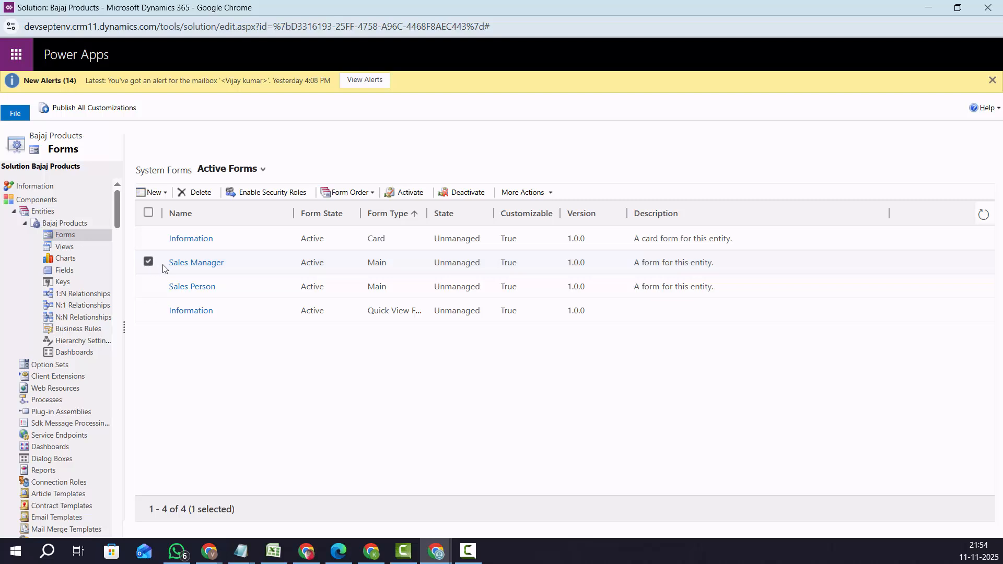
# Open the Sales Manager form editor, scroll its General and Shipping Details sections, and toggle INSERT
pyautogui.click(201, 264)
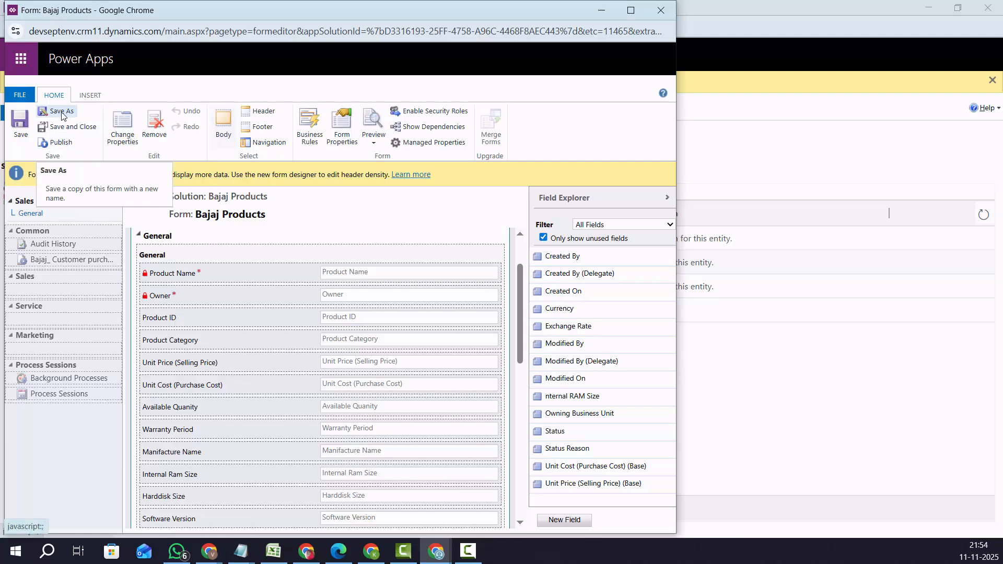
pyautogui.scroll(-10, 219, 334)
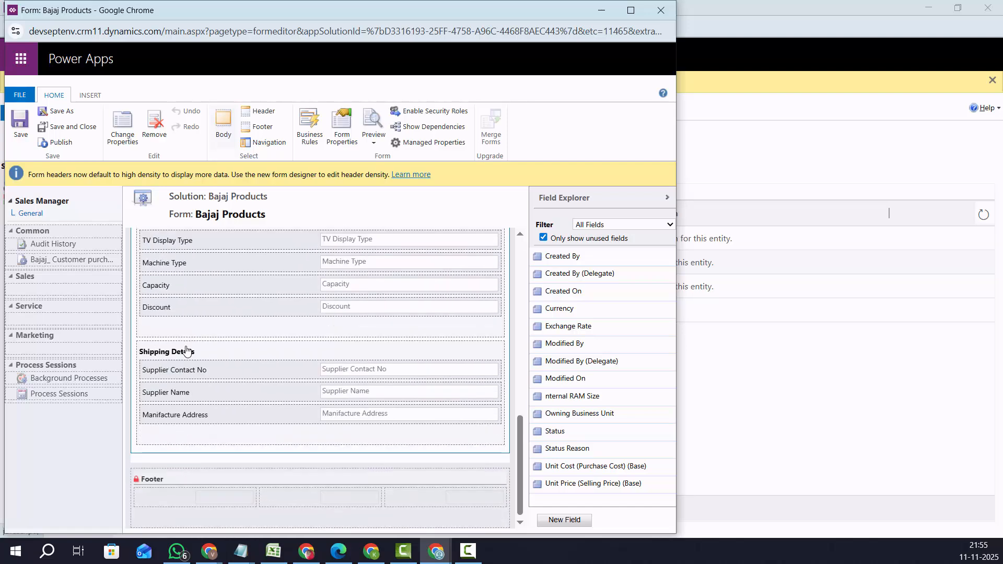
pyautogui.scroll(4, 150, 334)
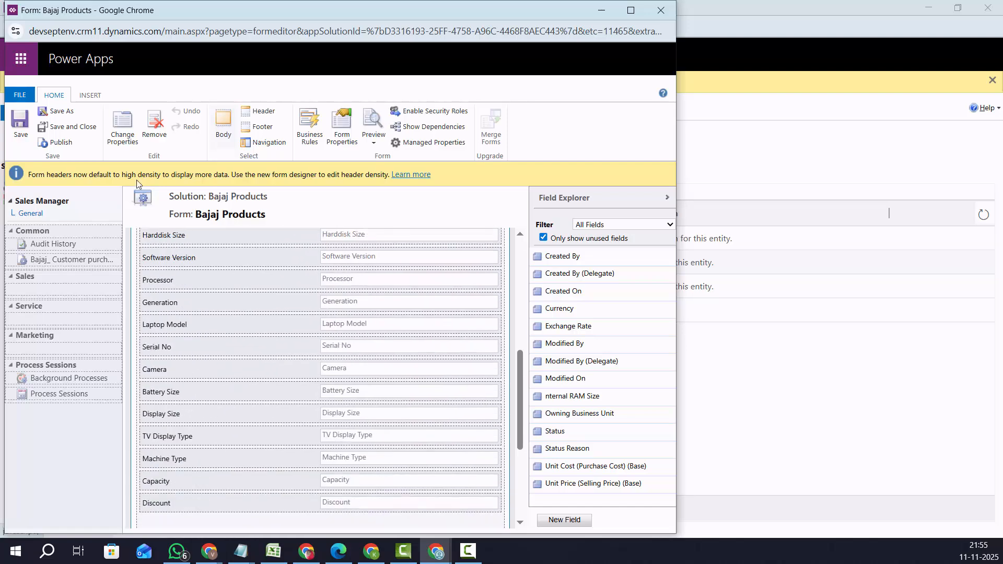
pyautogui.scroll(-1, 157, 282)
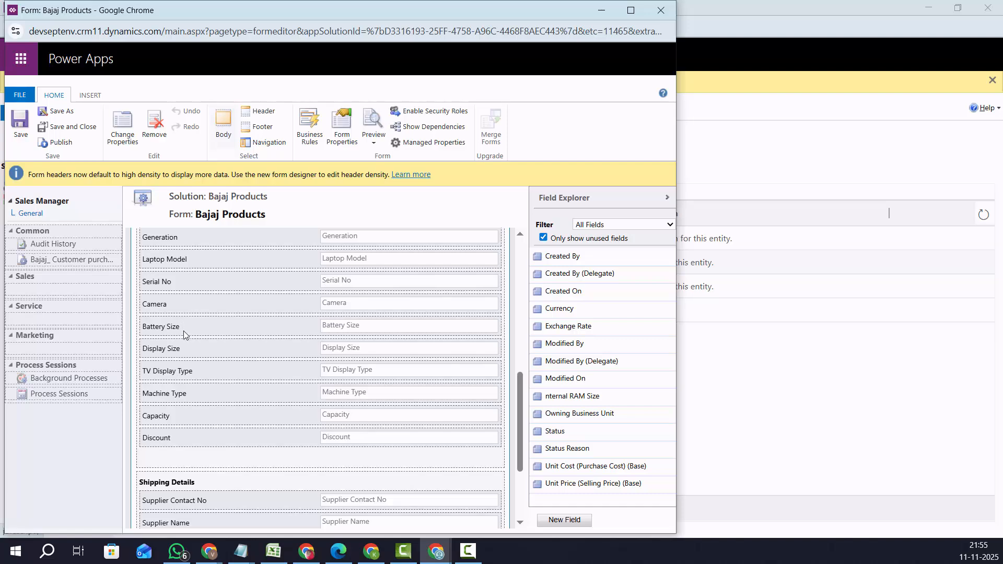
pyautogui.scroll(-2, 183, 335)
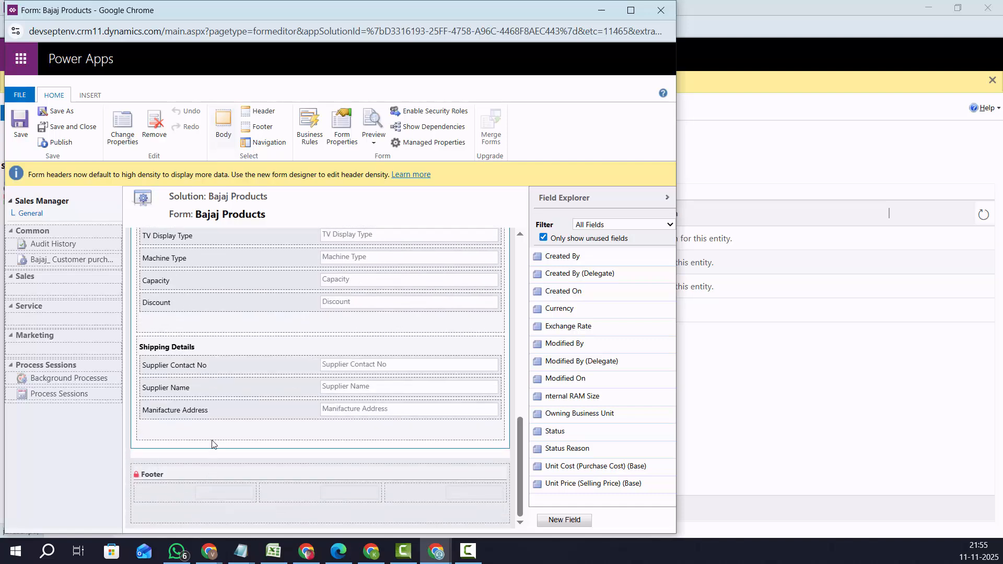
pyautogui.click(90, 95)
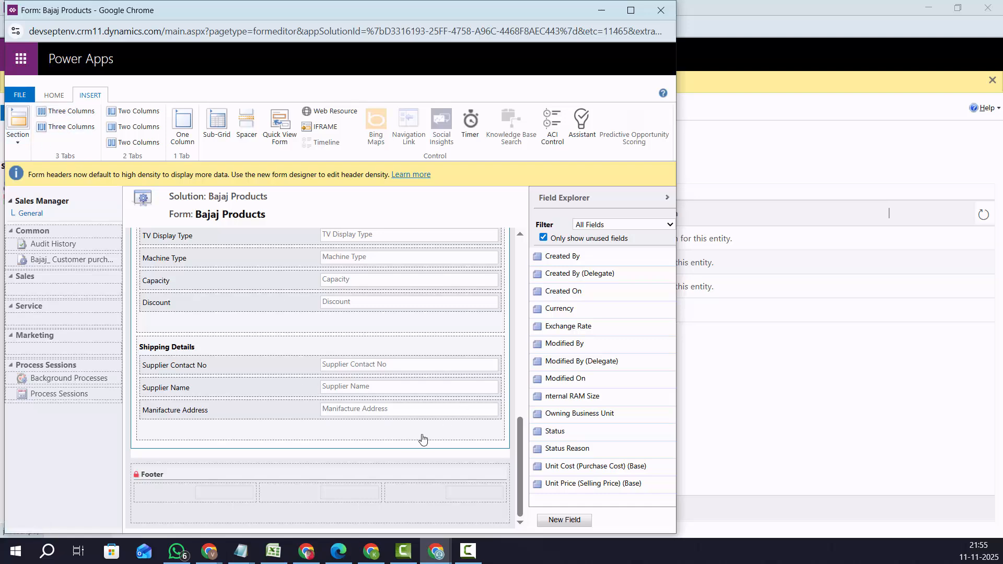
pyautogui.scroll(2, 260, 330)
pyautogui.click(54, 95)
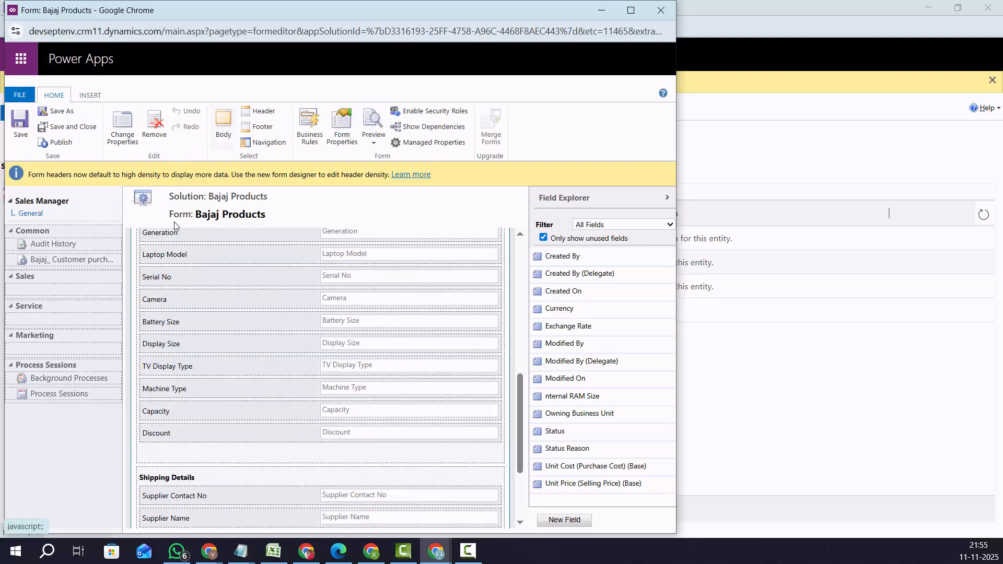
pyautogui.scroll(4, 218, 403)
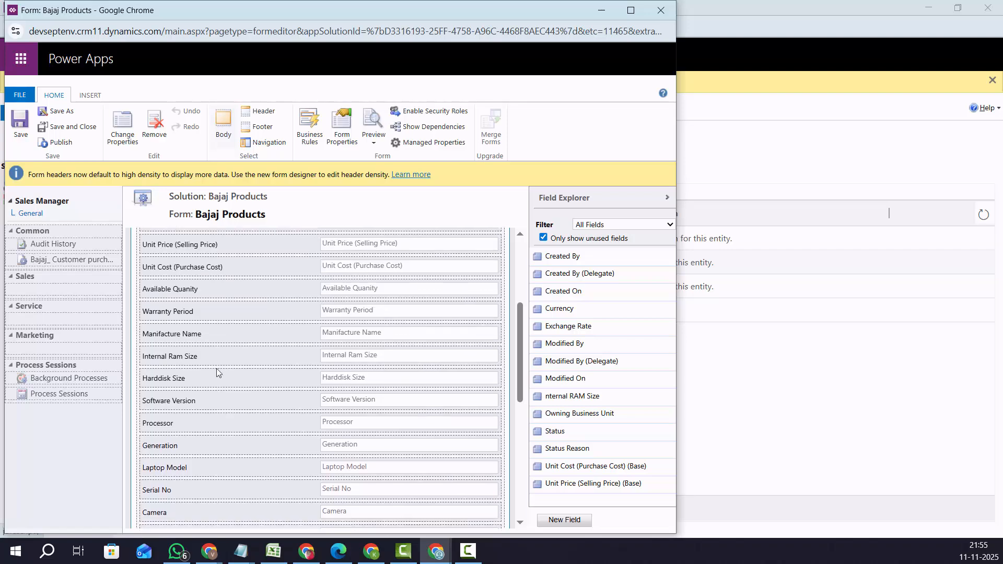
pyautogui.scroll(2, 219, 372)
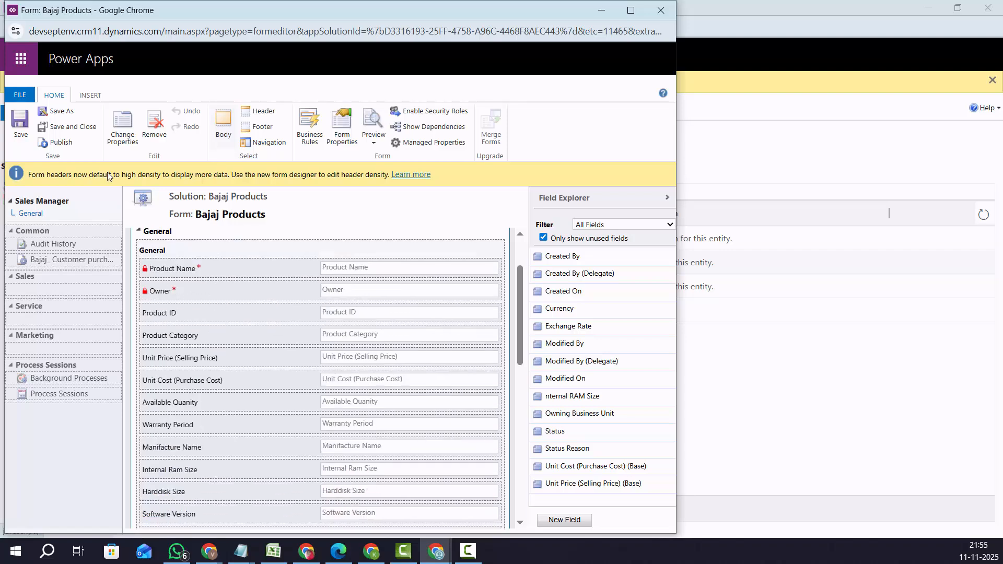
# Save the Sales Manager form as a new form named 'VP', publish it, and close the editor
pyautogui.click(59, 112)
pyautogui.click(362, 275)
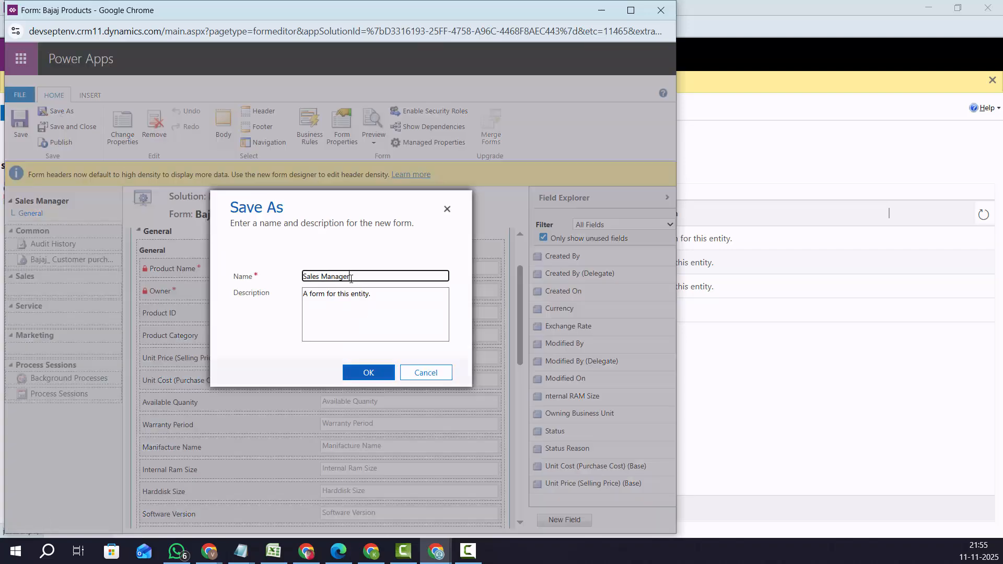
pyautogui.moveTo(362, 276); pyautogui.dragTo(284, 281)
pyautogui.write('VP')
pyautogui.click(365, 375)
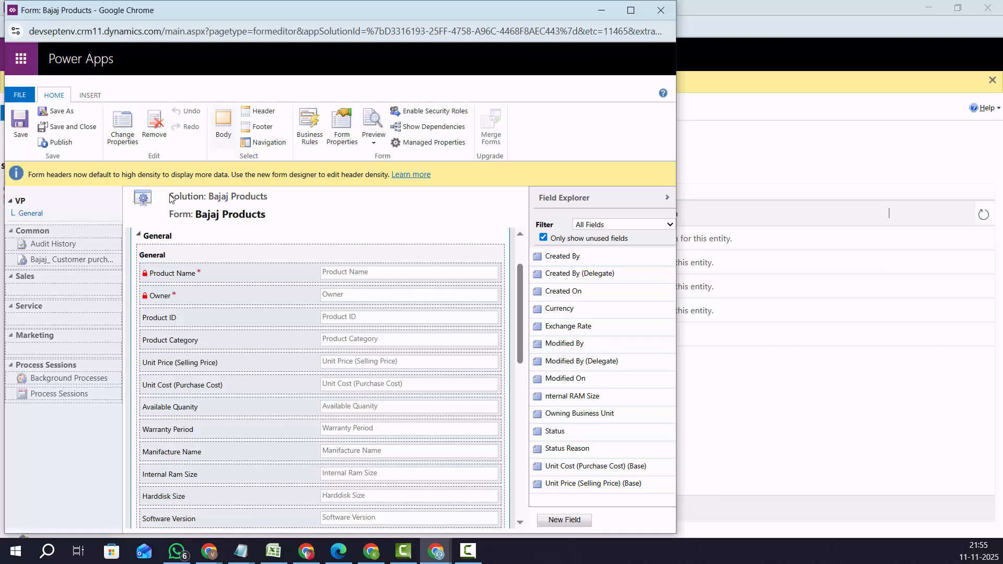
pyautogui.click(60, 142)
pyautogui.click(82, 128)
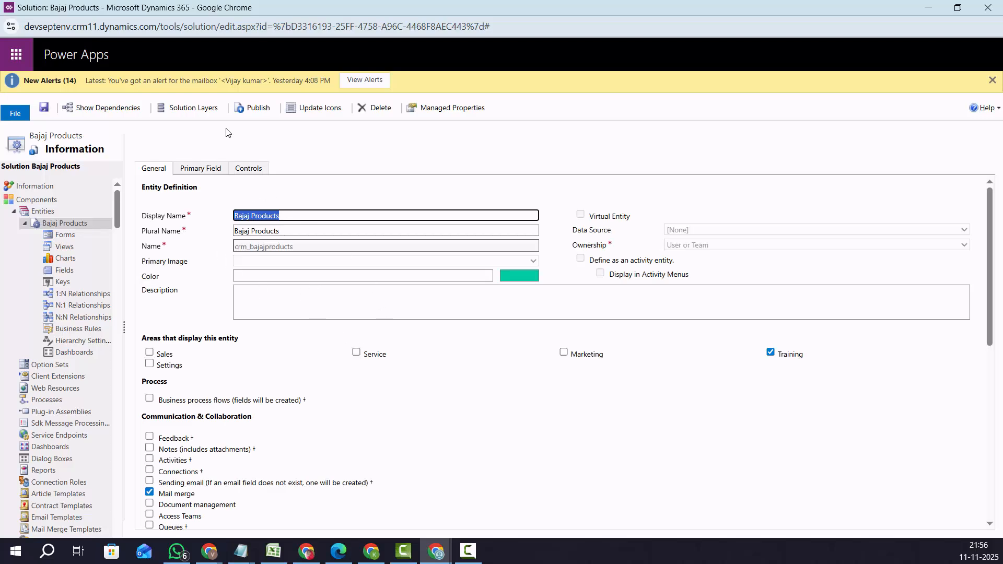
# Publish the Bajaj Products entity customizations and hide the solution window
pyautogui.click(244, 108)
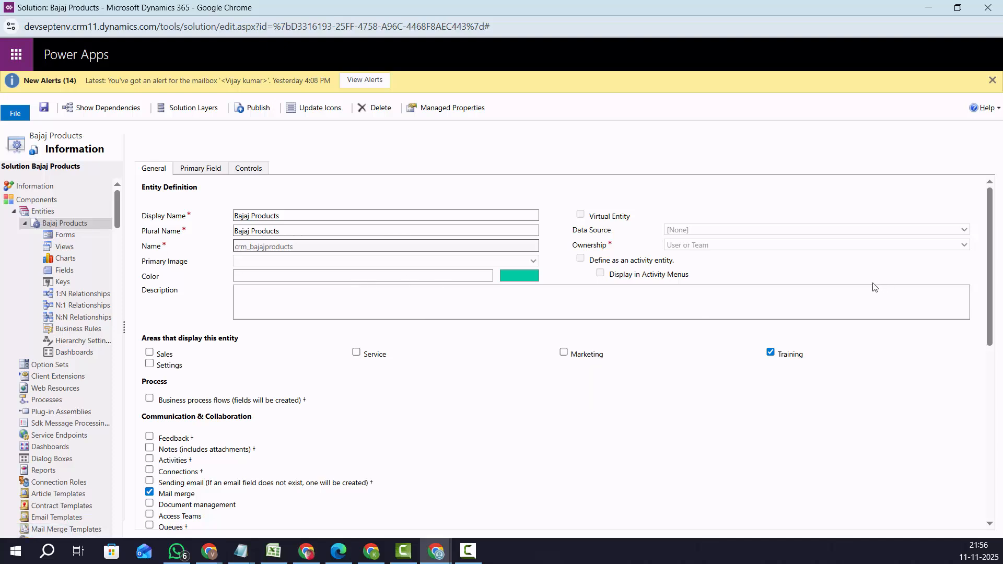
pyautogui.click(928, 8)
# Hard-reload the Bajaj Products list with an emptied cache, then start a new Bajaj Products record
pyautogui.click(110, 16)
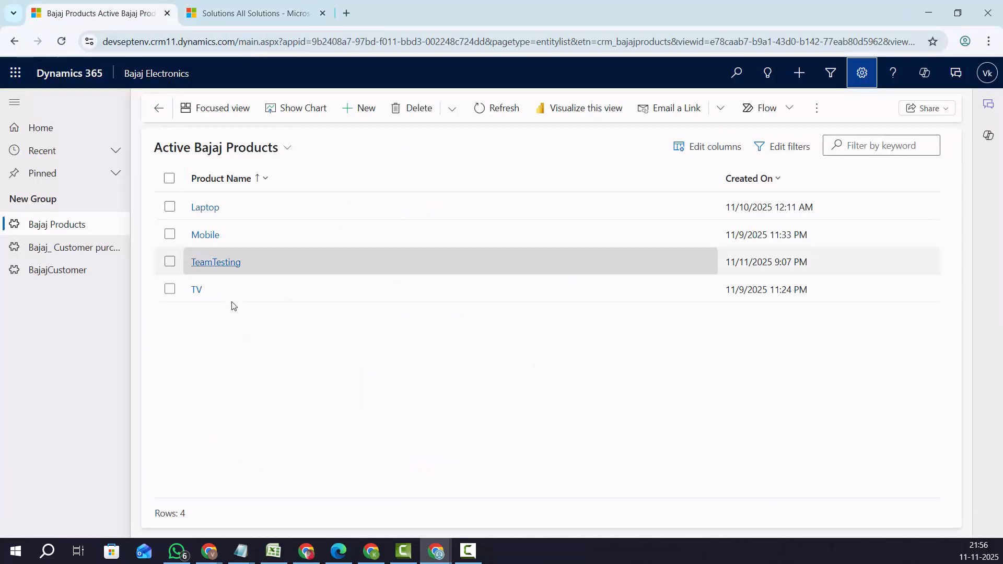
pyautogui.rightClick(262, 438)
pyautogui.click(311, 421)
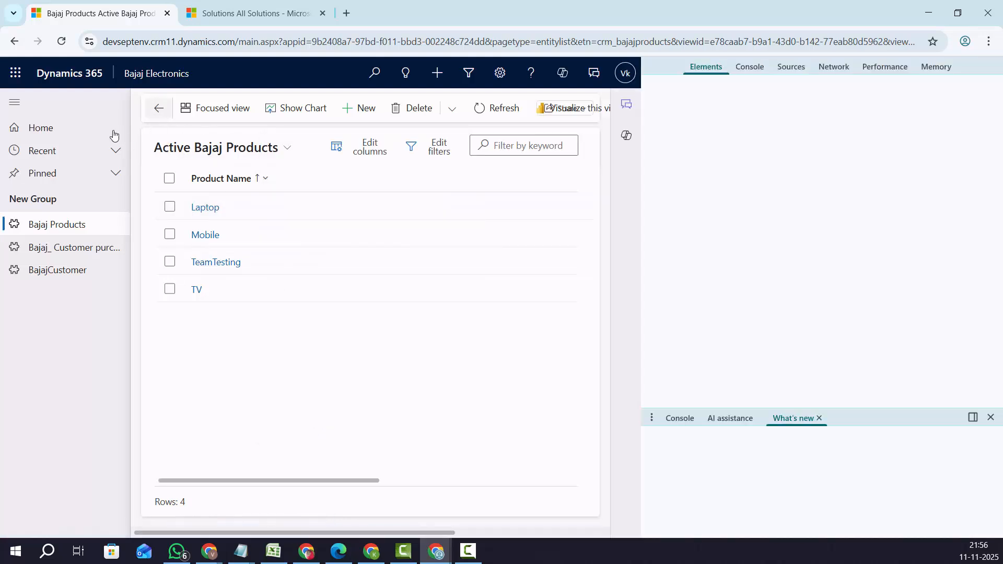
pyautogui.rightClick(61, 41)
pyautogui.click(96, 109)
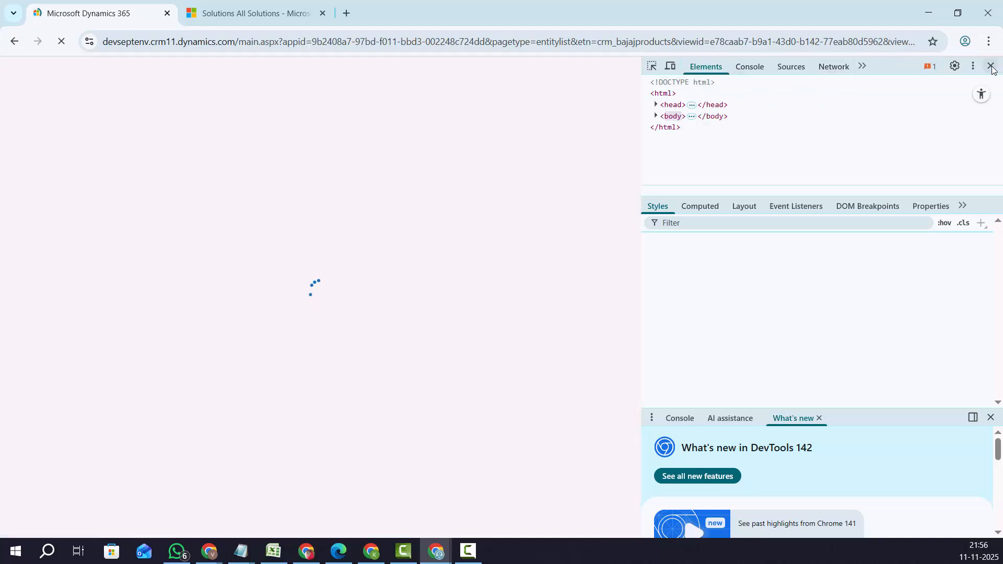
pyautogui.click(991, 66)
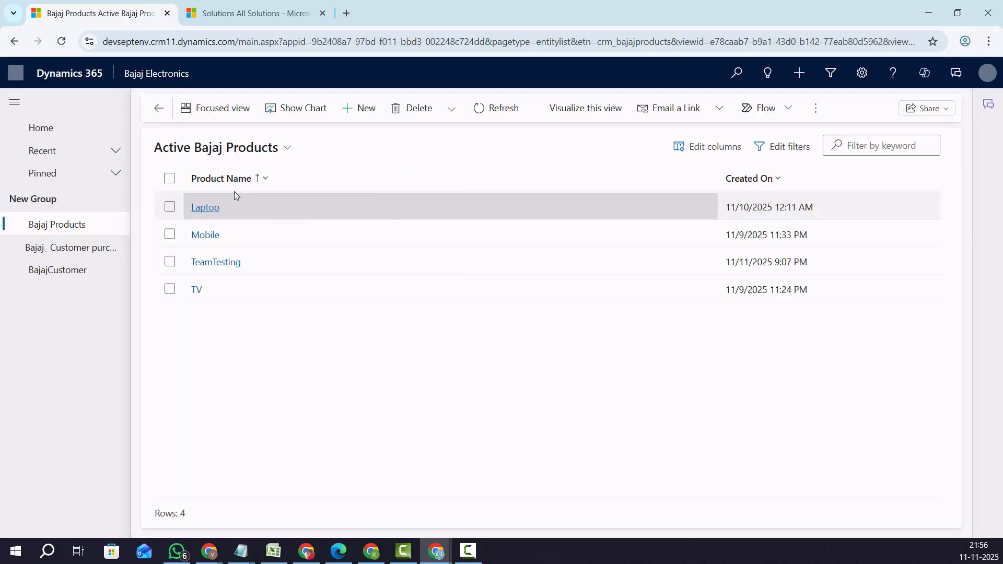
pyautogui.click(356, 110)
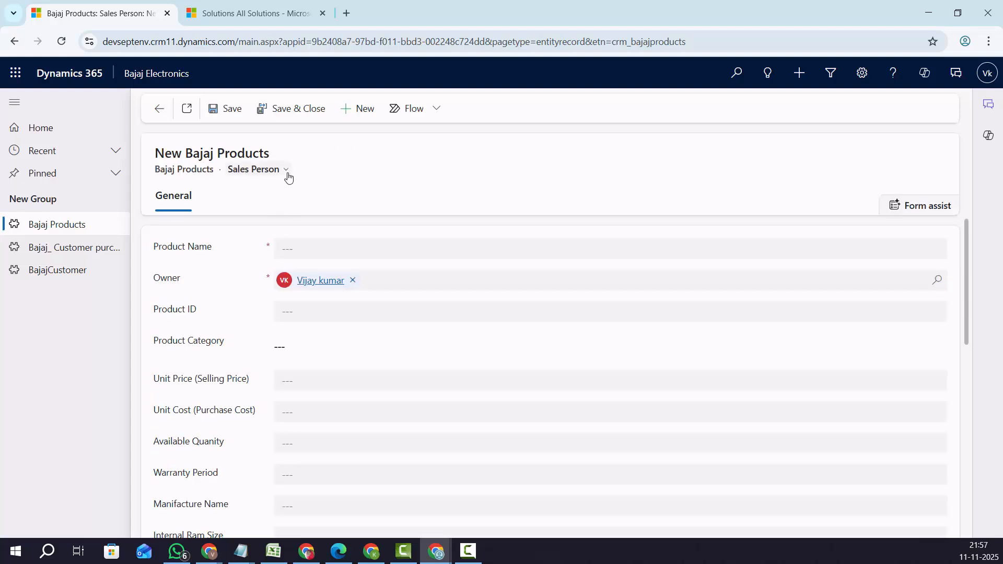
# Check the record's form list, then empty the cache and hard-reload the page via DevTools
pyautogui.click(287, 170)
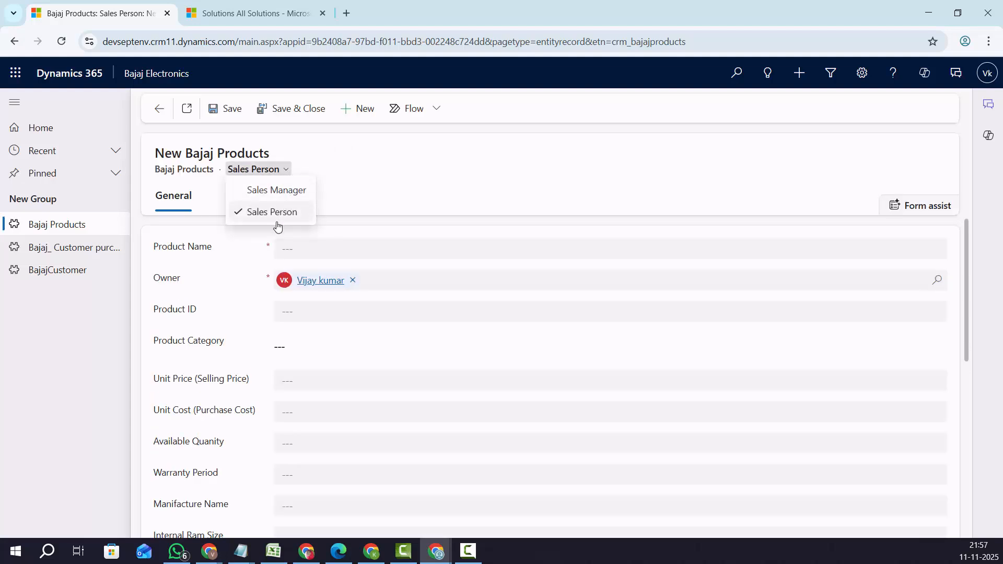
pyautogui.click(67, 356)
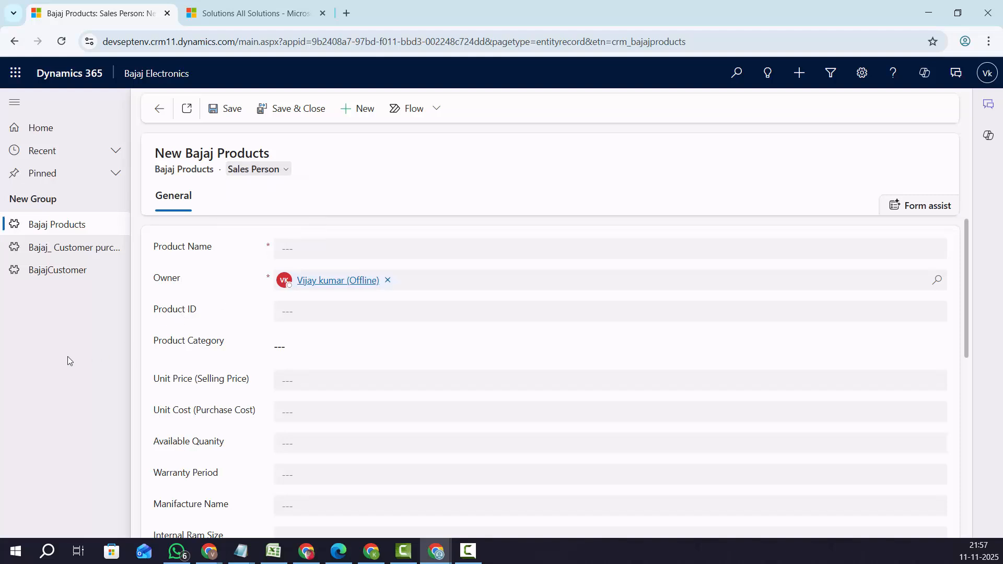
pyautogui.rightClick(67, 356)
pyautogui.click(119, 341)
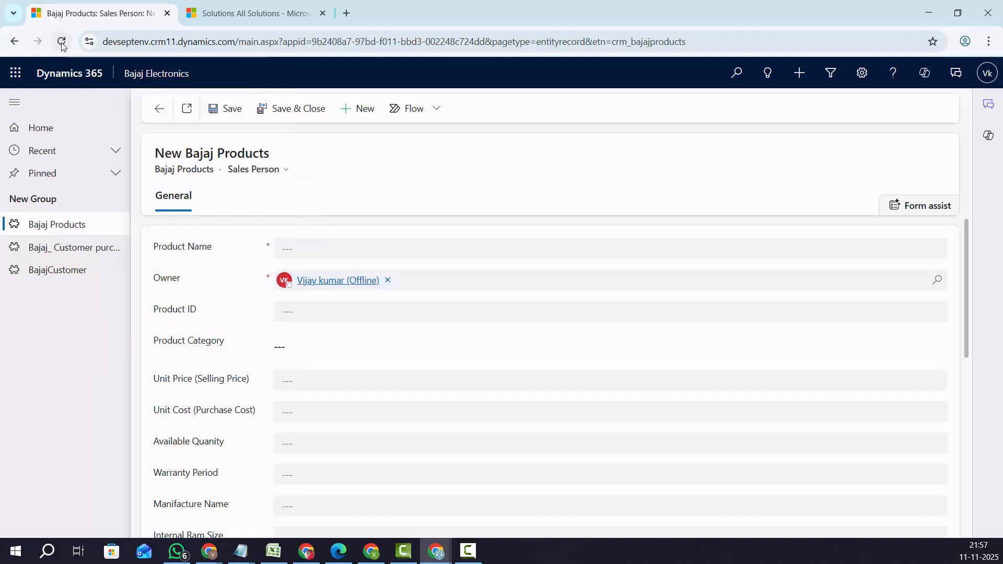
pyautogui.rightClick(61, 46)
pyautogui.click(78, 106)
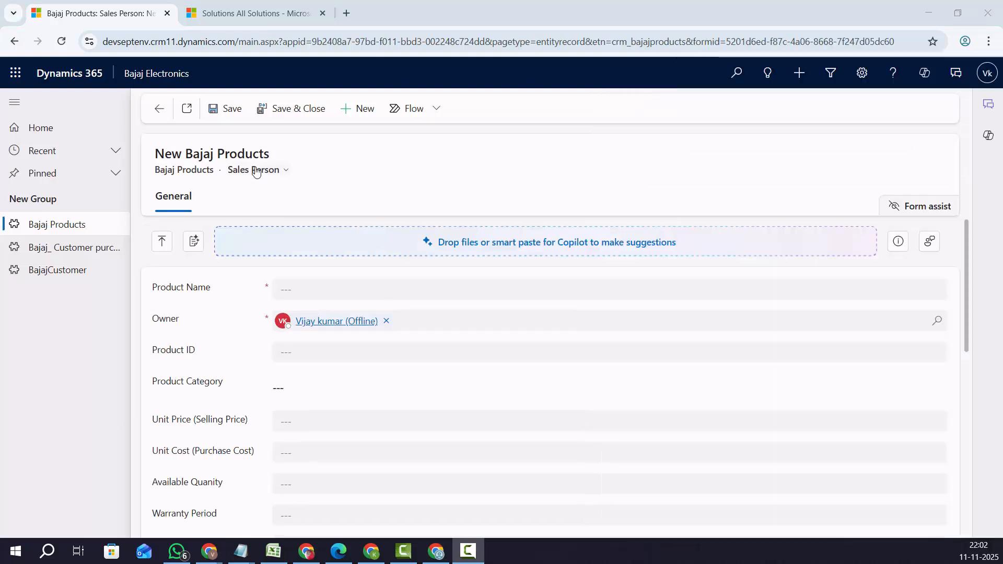
# Go through Customer Purchased Products back to Bajaj Products and start a new record
pyautogui.click(272, 172)
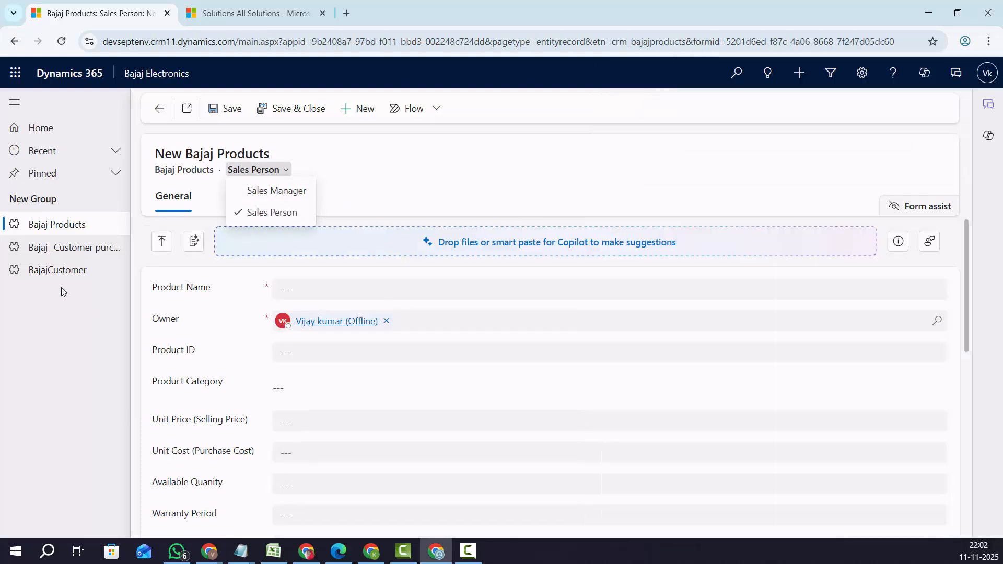
pyautogui.click(77, 251)
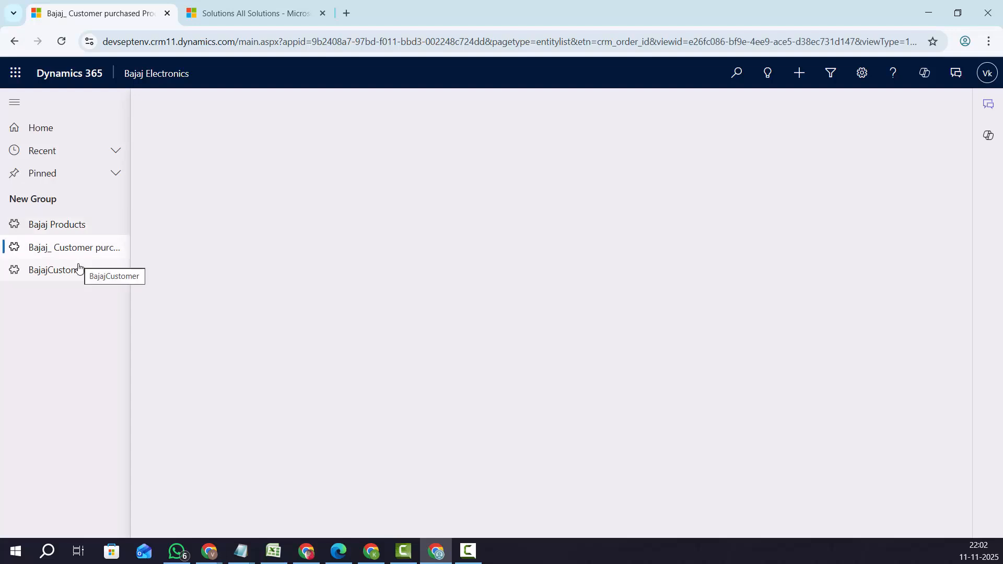
pyautogui.click(72, 225)
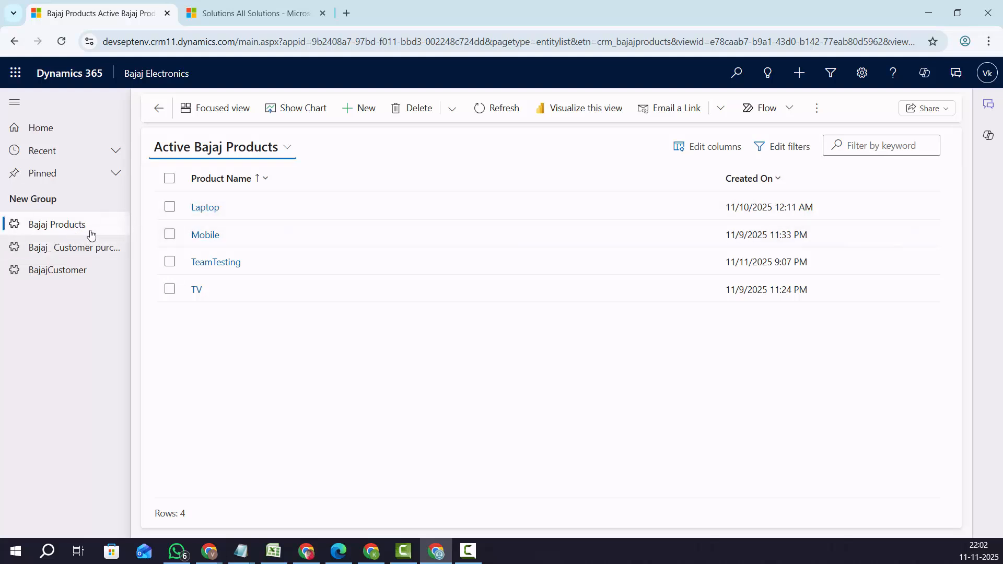
pyautogui.click(225, 182)
pyautogui.click(351, 109)
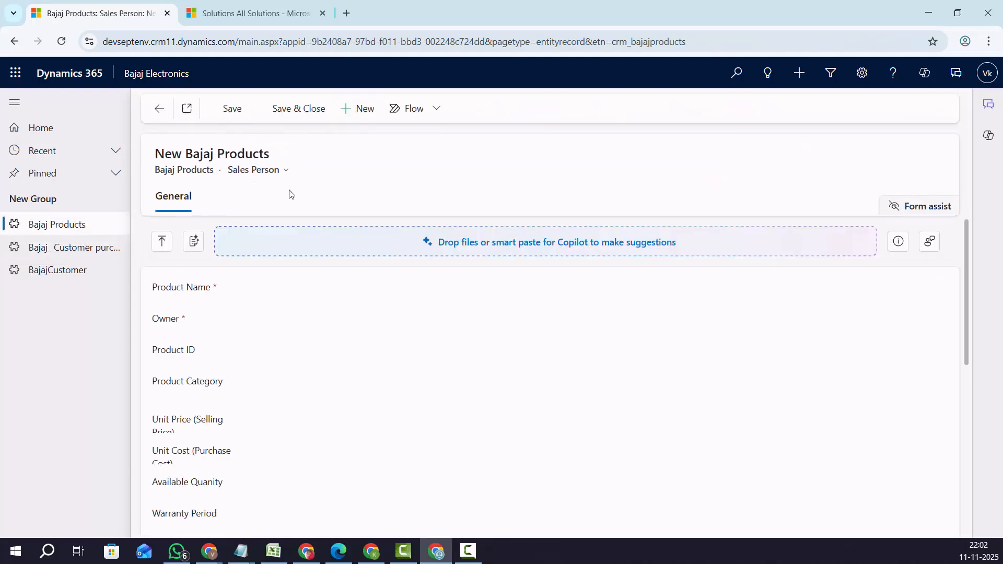
# Check the new record's available forms and the signed-in account details
pyautogui.click(283, 170)
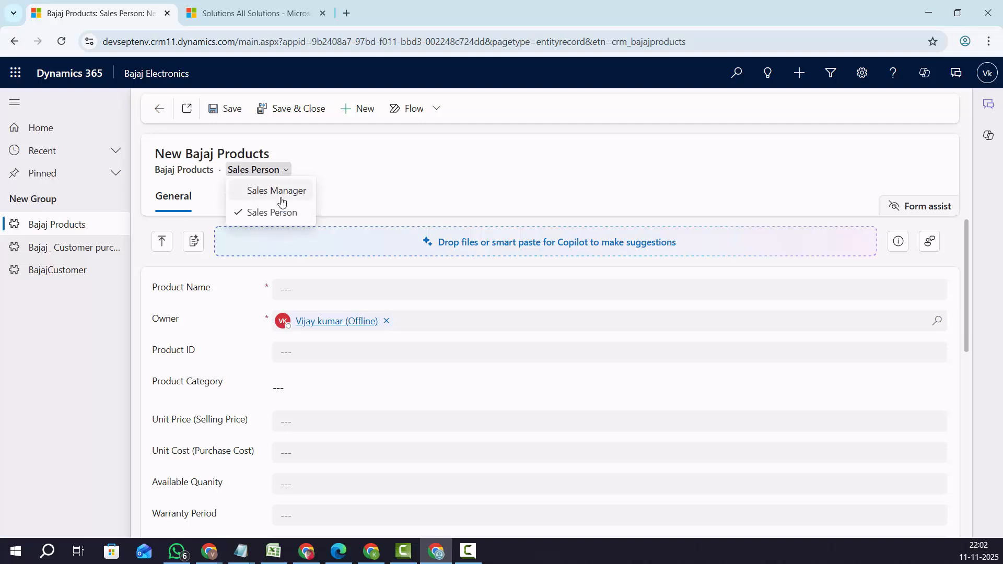
pyautogui.click(361, 195)
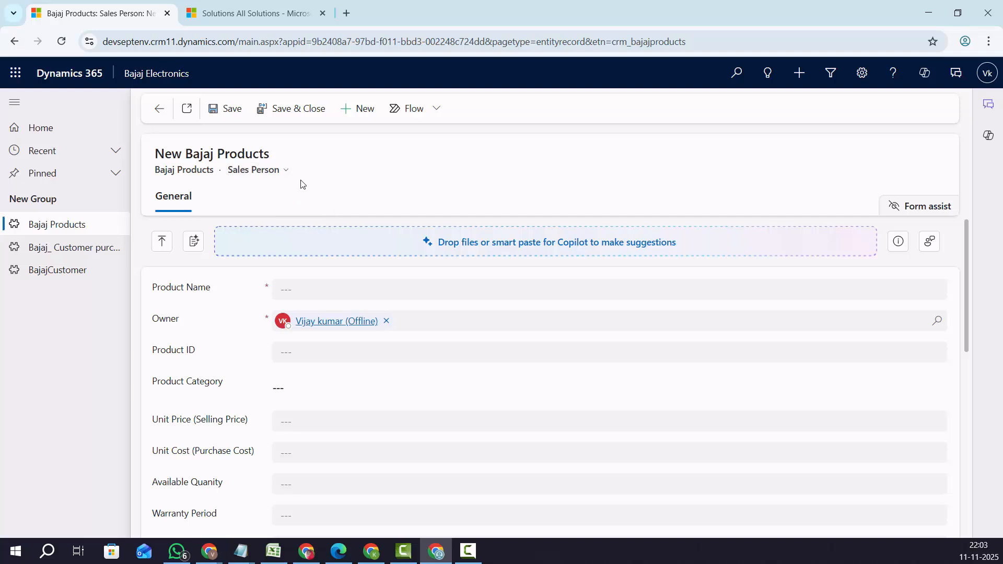
pyautogui.click(259, 168)
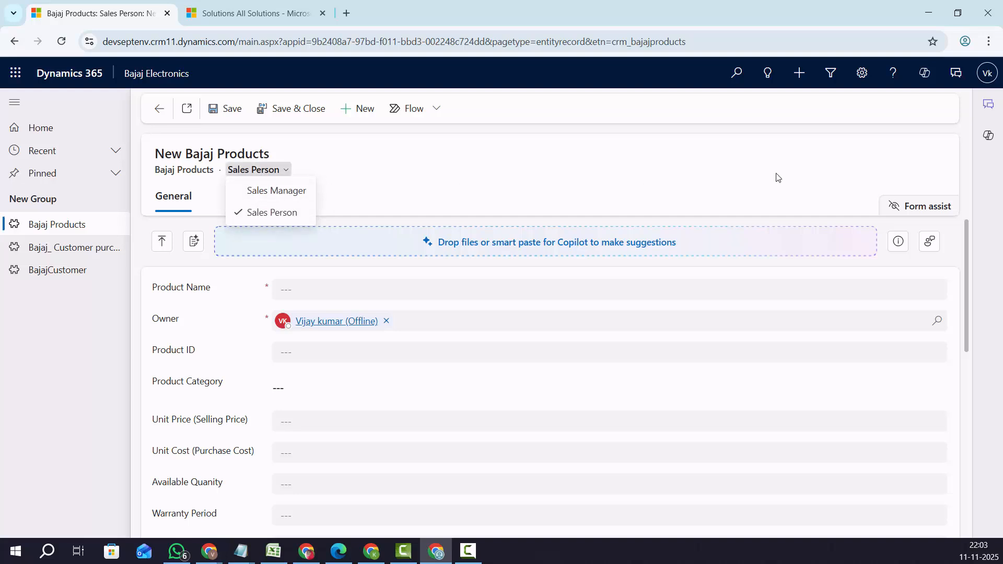
pyautogui.click(986, 73)
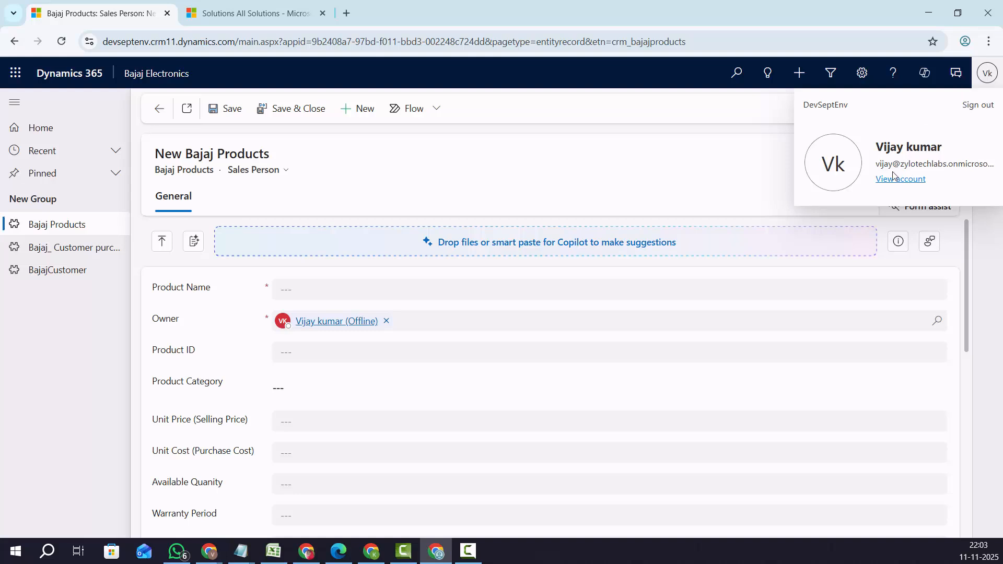
pyautogui.click(389, 189)
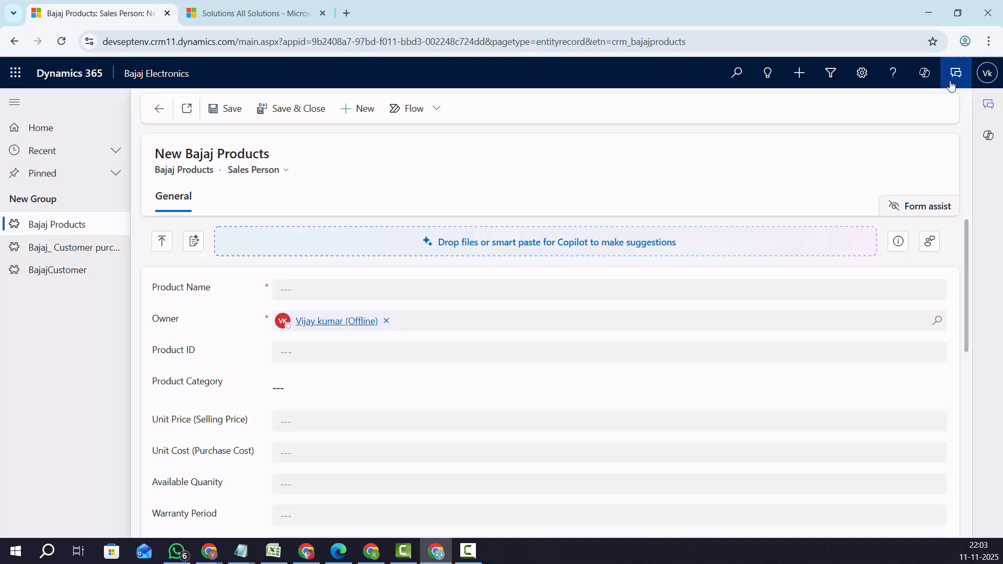
# Open Advanced Settings, switch to the All Solutions tab, and close the blank settings tab
pyautogui.click(862, 73)
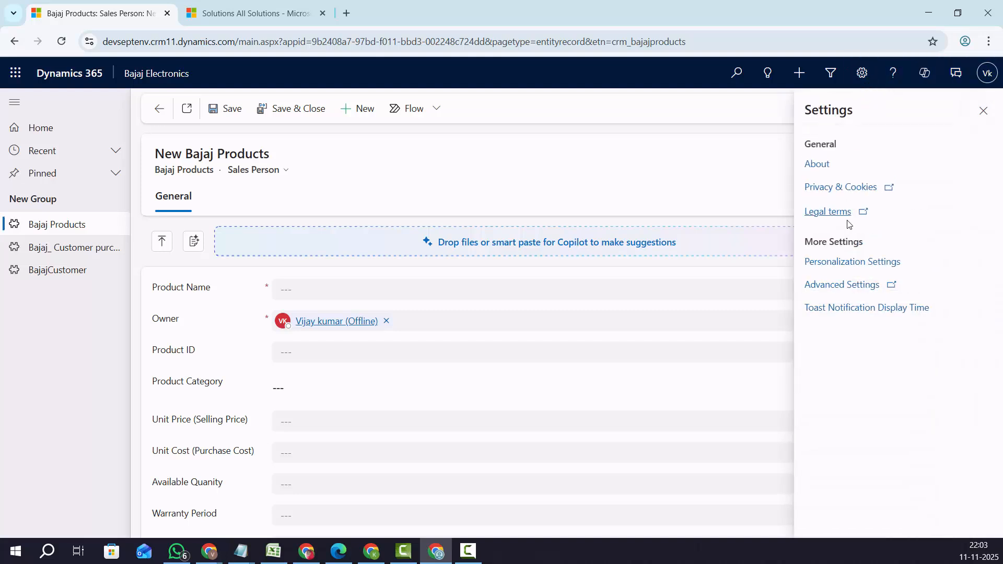
pyautogui.click(815, 284)
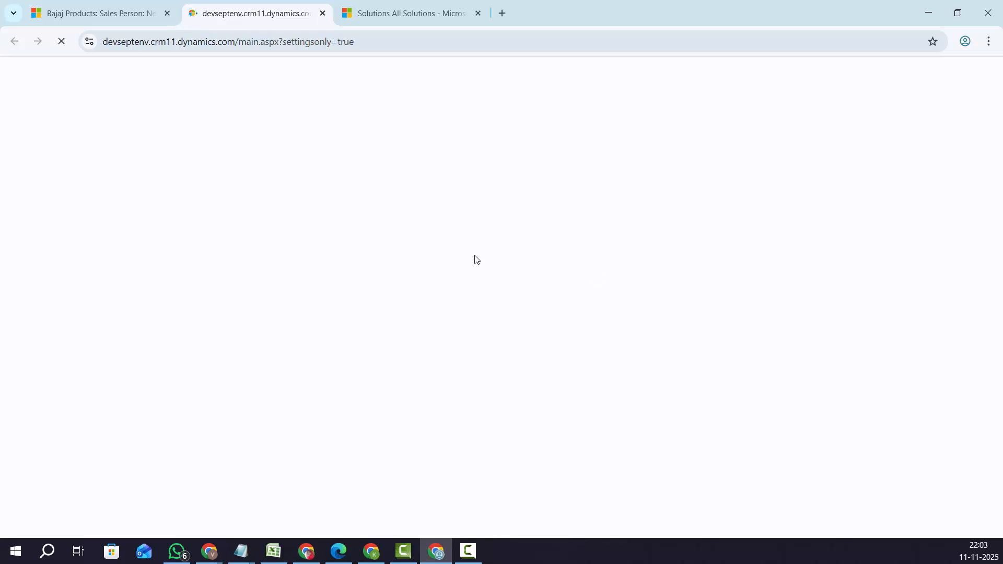
pyautogui.click(402, 13)
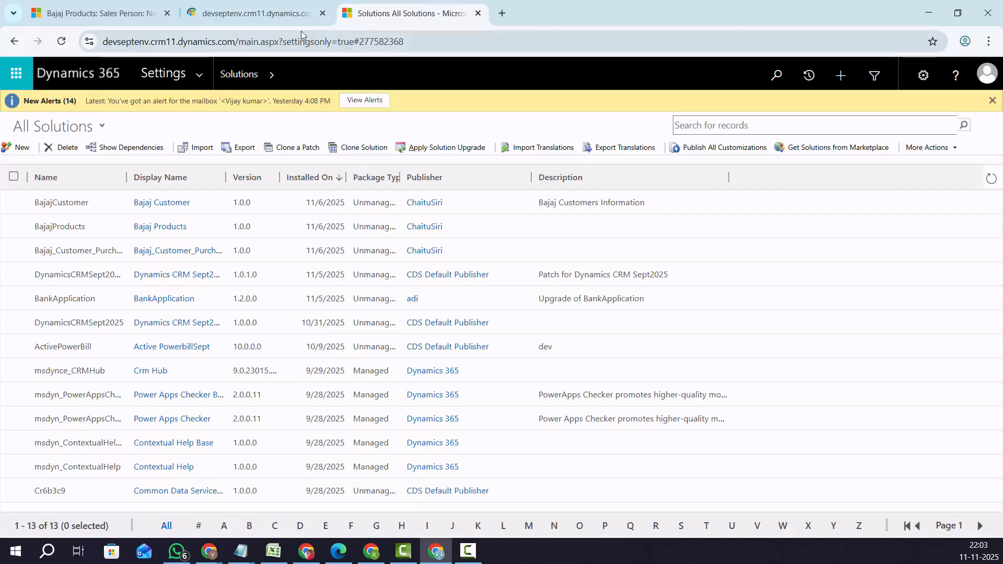
pyautogui.click(269, 13)
pyautogui.click(322, 13)
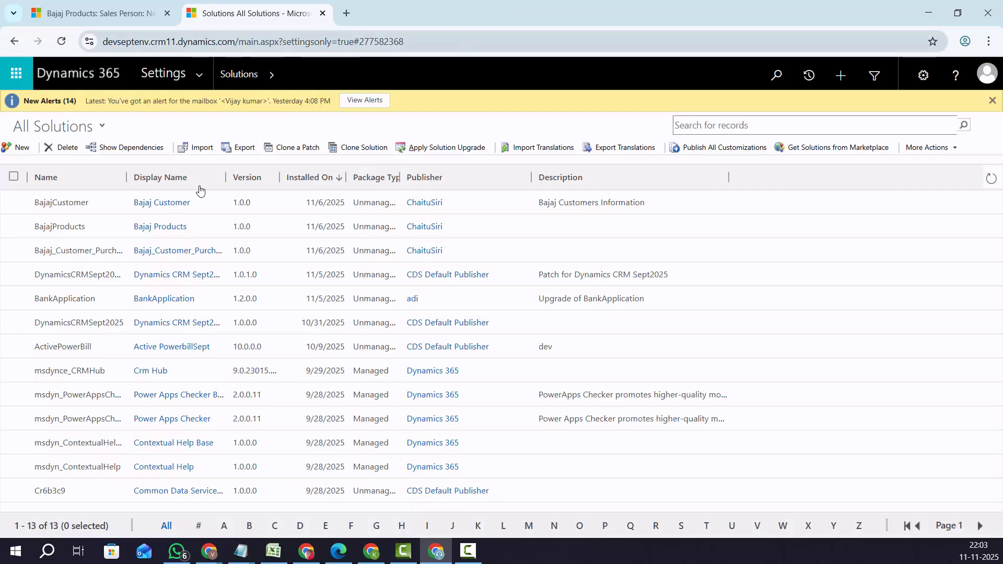
# Open the Bajaj Products solution maximized and list all its components
pyautogui.click(174, 226)
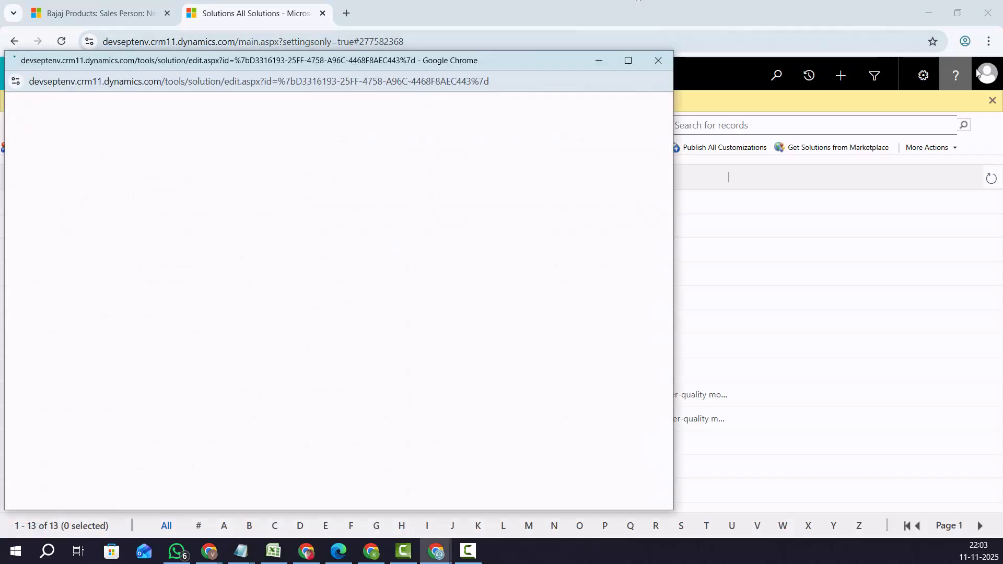
pyautogui.click(629, 60)
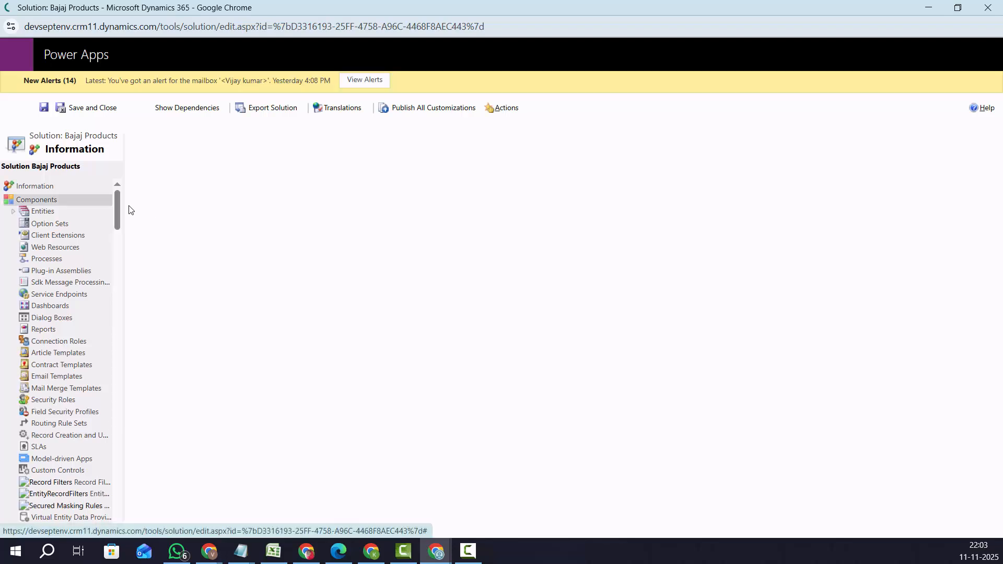
pyautogui.click(13, 211)
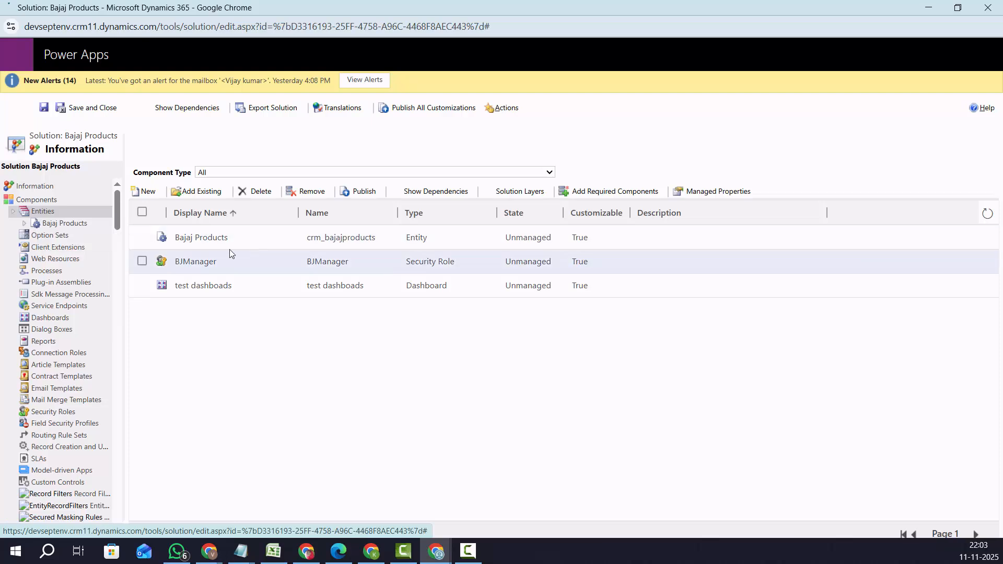
# Find Security Roles in the Bajaj Products solution tree and remove BJManager from it
pyautogui.click(32, 223)
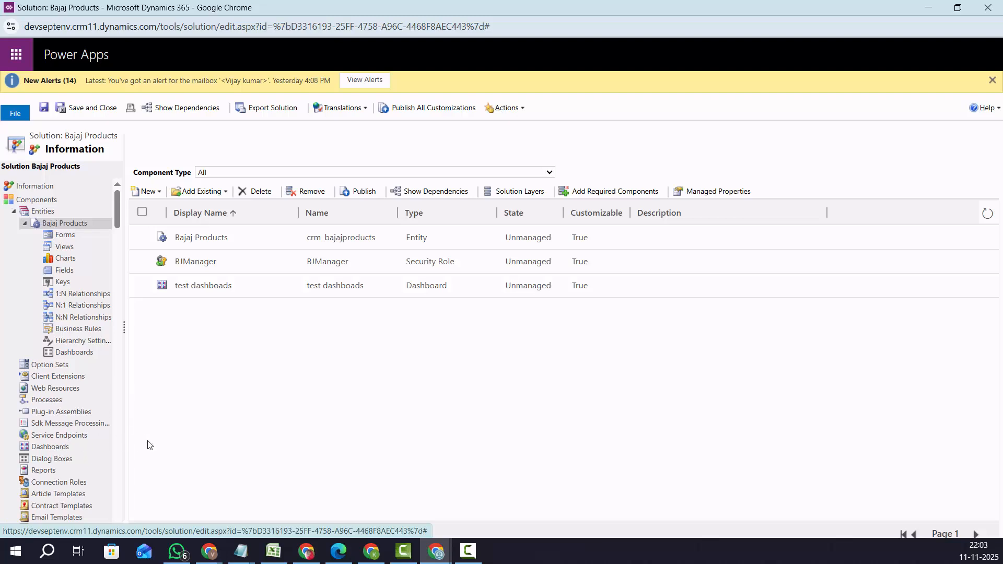
pyautogui.hotkey('ctrl', 'f')
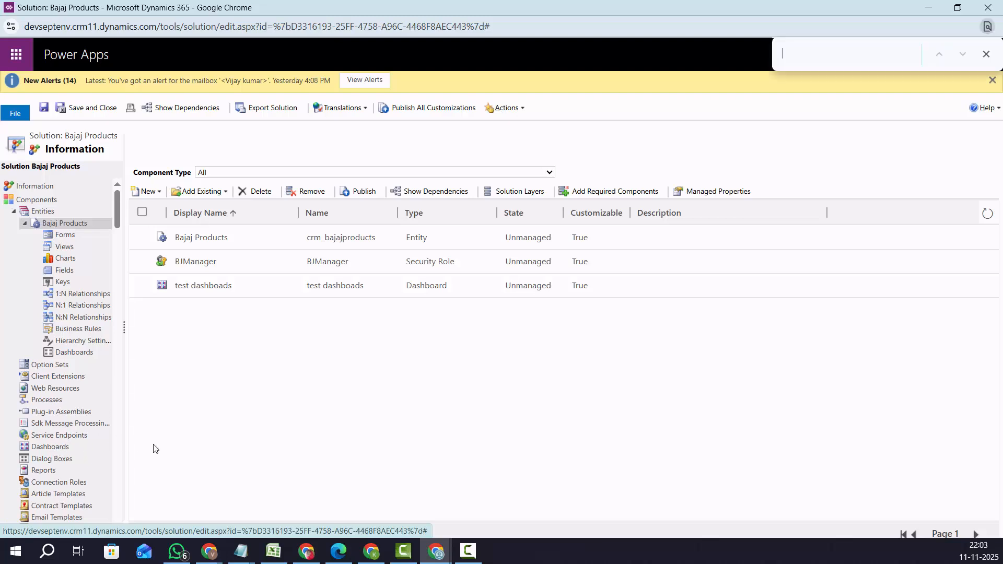
pyautogui.write('Security')
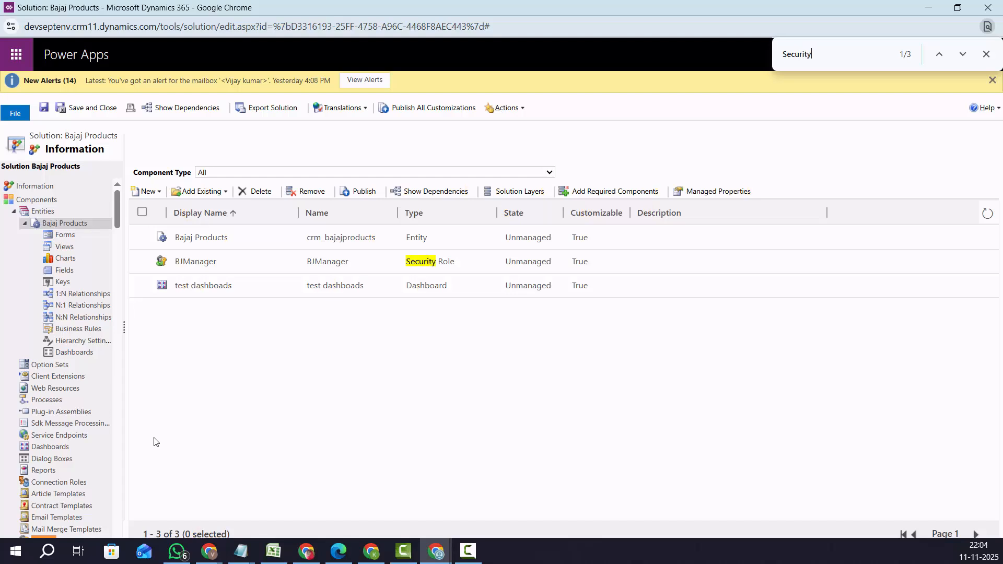
pyautogui.press('Return')
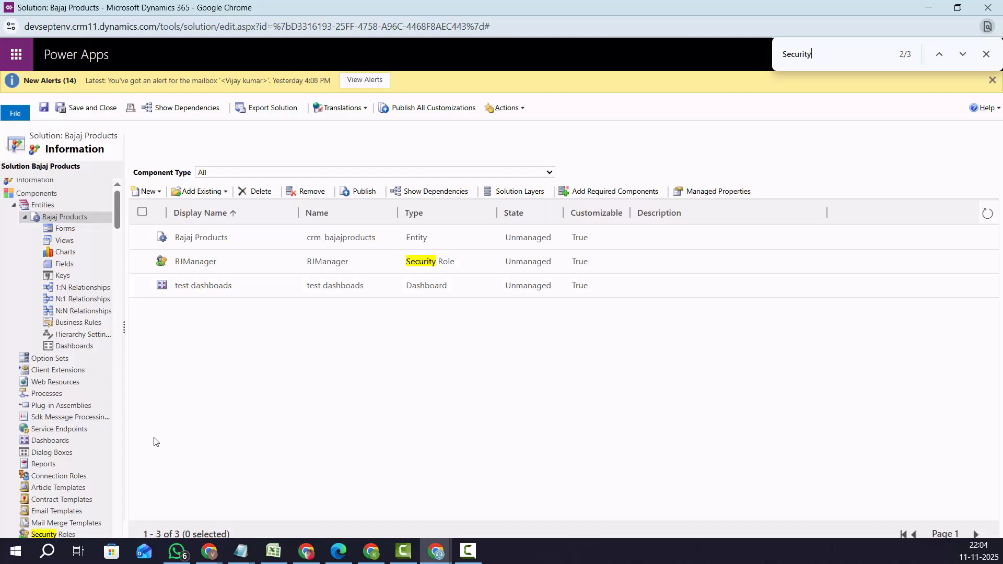
pyautogui.scroll(-1, 62, 477)
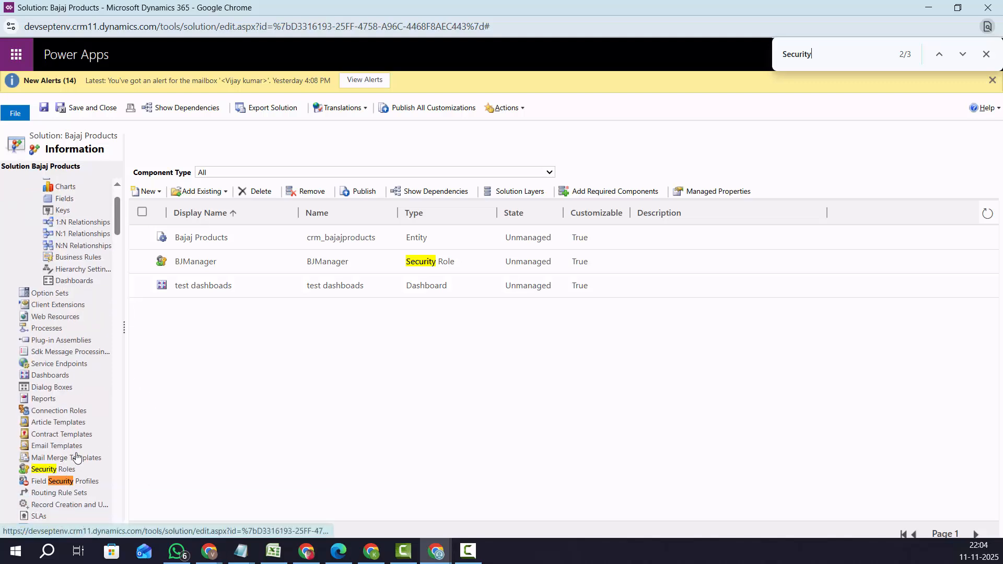
pyautogui.click(57, 470)
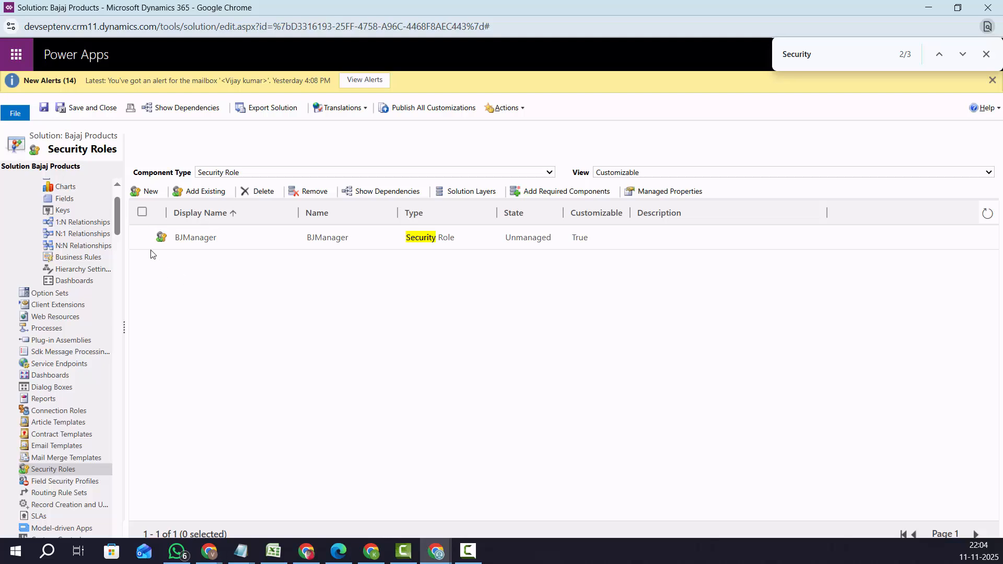
pyautogui.click(142, 238)
pyautogui.click(315, 191)
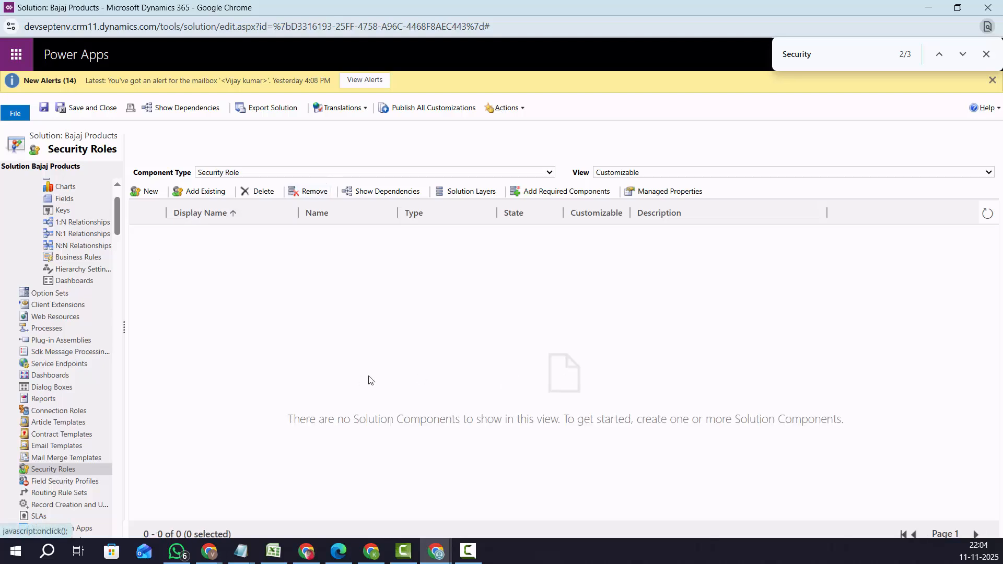
# Create and save a new security role named Bajaj Manager in the solution
pyautogui.click(153, 194)
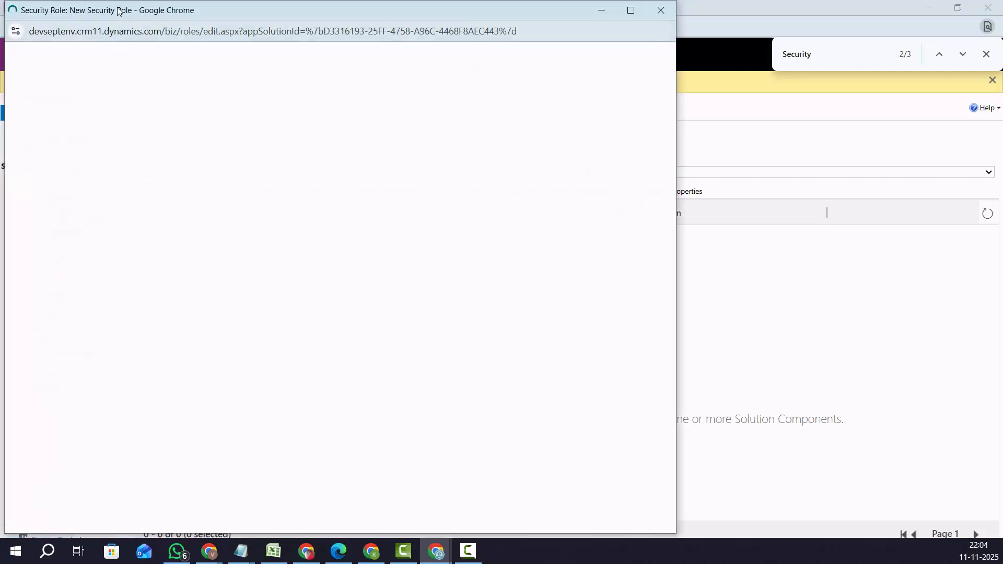
pyautogui.moveTo(119, 4); pyautogui.dragTo(246, 99)
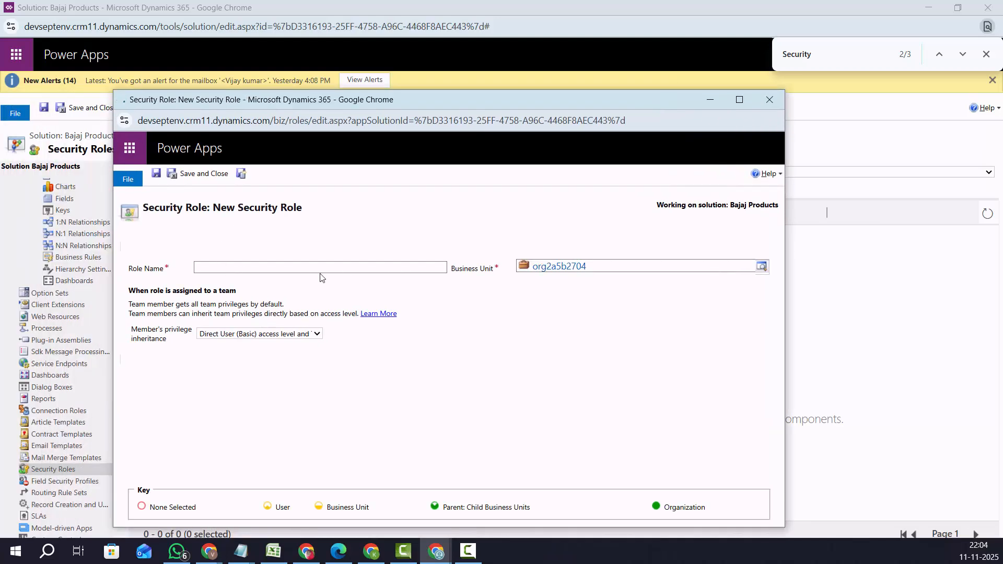
pyautogui.click(281, 272)
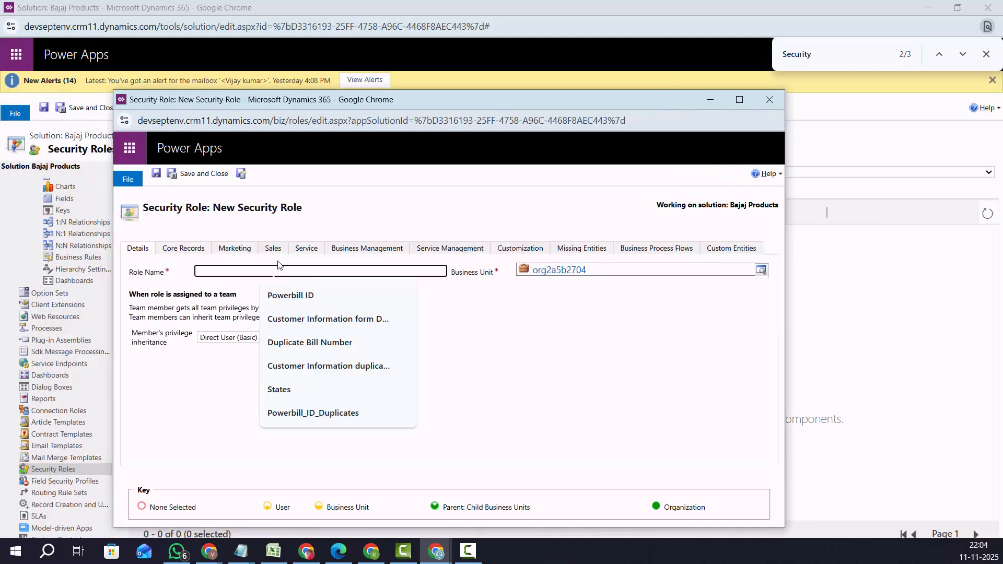
pyautogui.write('Bajaj Manager')
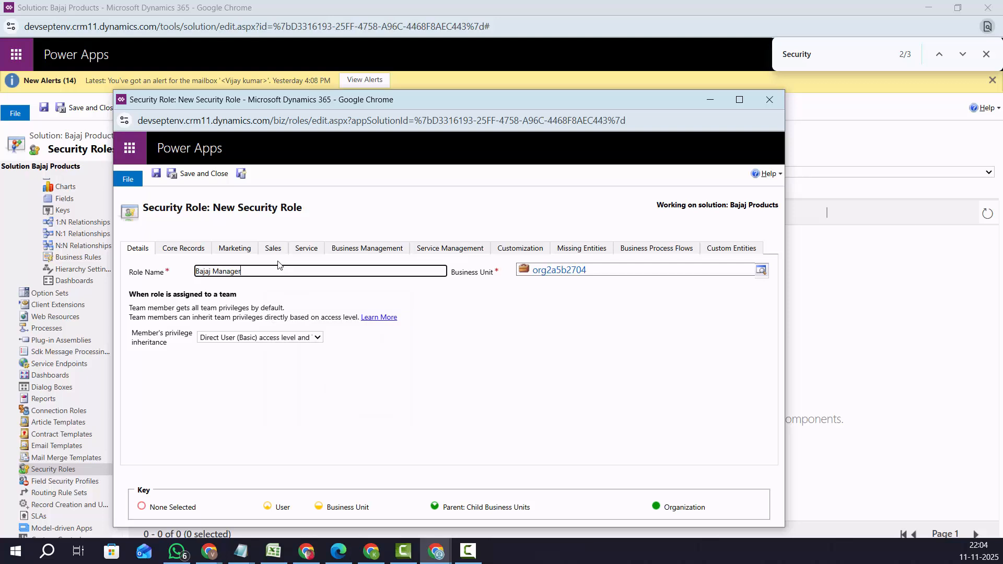
pyautogui.click(210, 180)
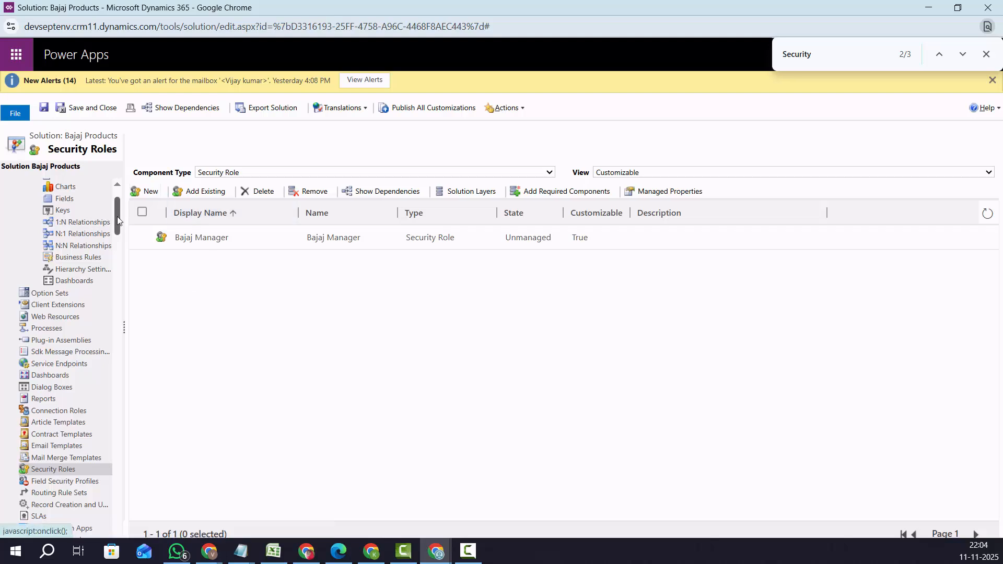
pyautogui.moveTo(117, 216); pyautogui.dragTo(116, 198)
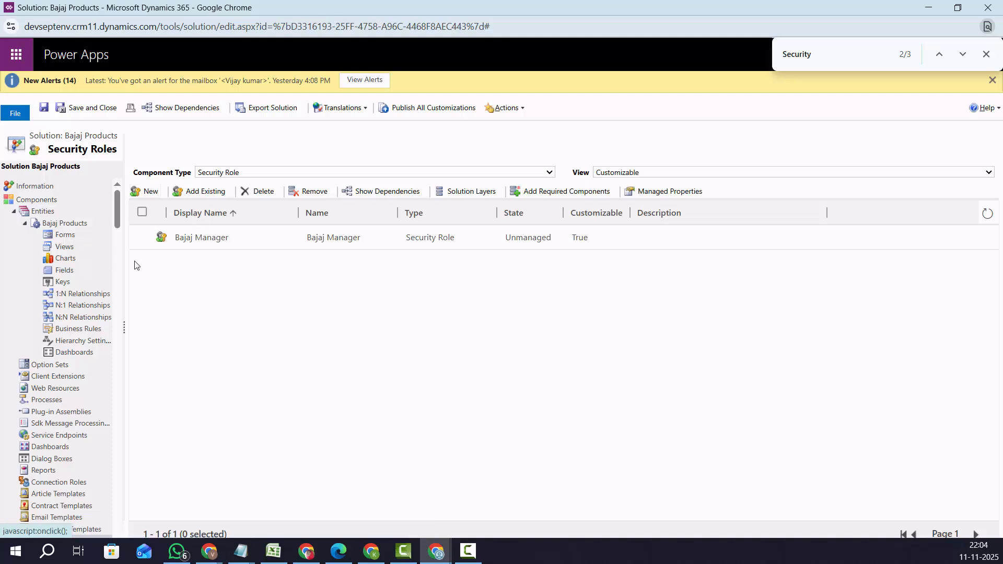
# In the Bajaj Products forms list, select the Sales Manager form and open its security role assignment
pyautogui.click(66, 236)
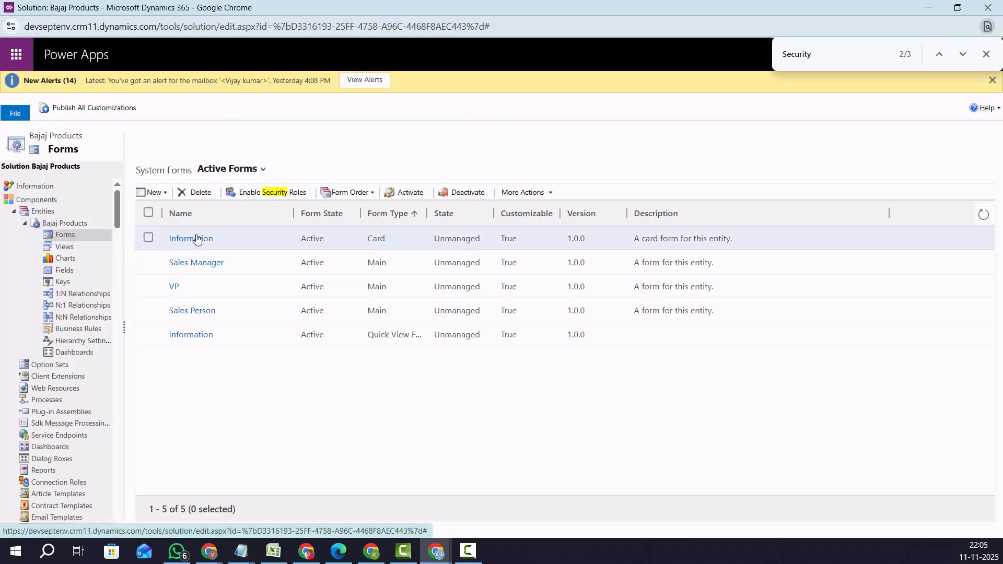
pyautogui.click(253, 198)
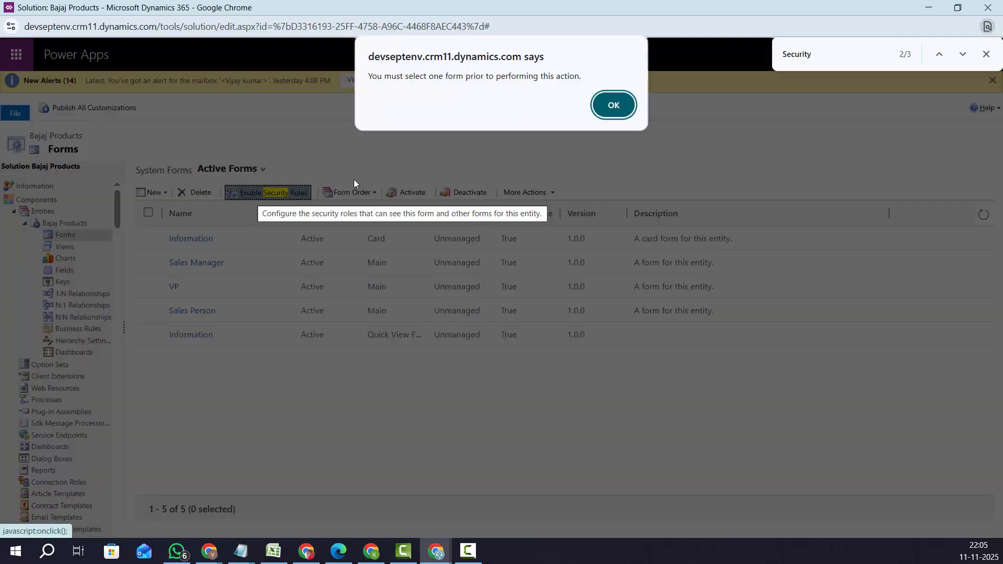
pyautogui.click(612, 104)
pyautogui.click(148, 287)
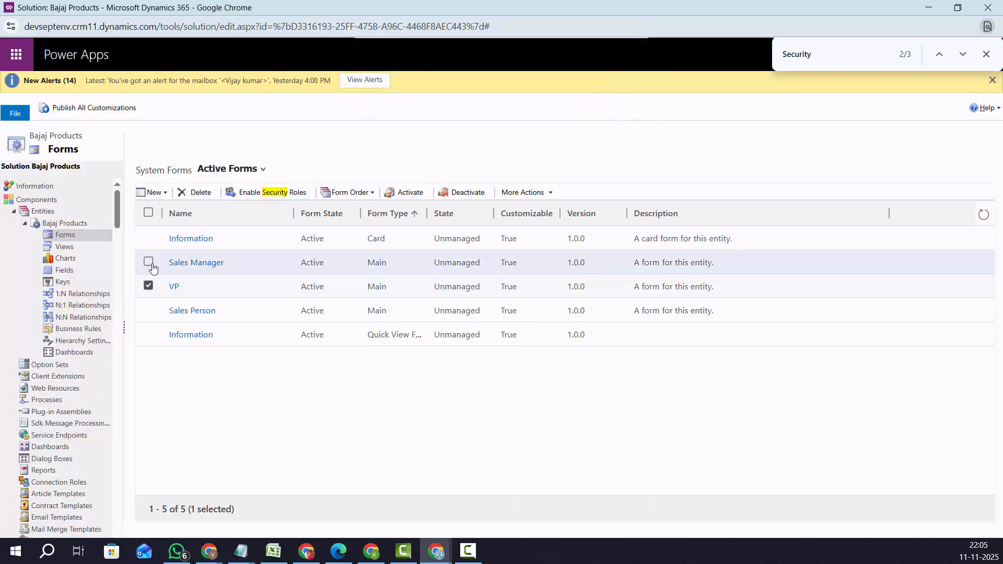
pyautogui.click(149, 262)
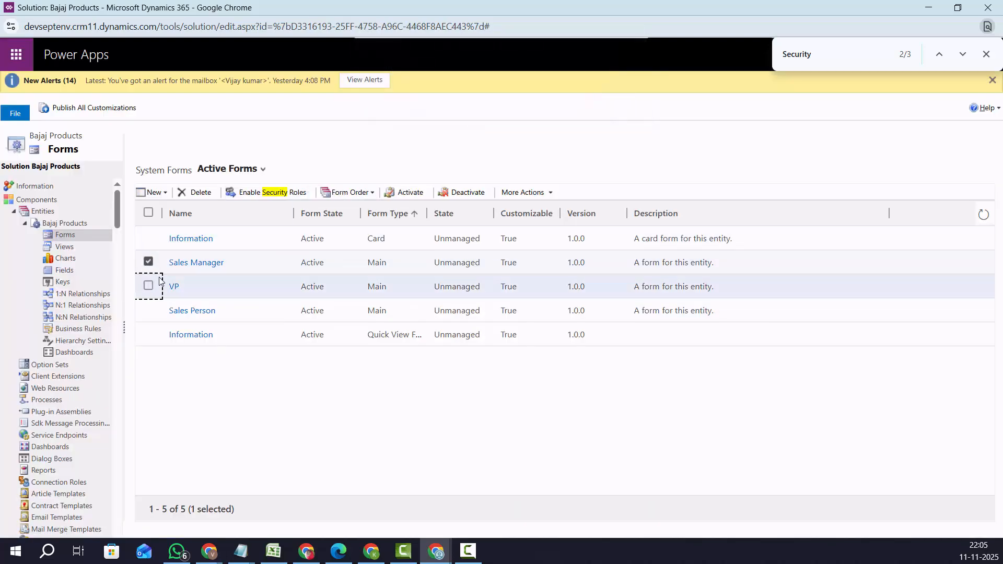
pyautogui.click(150, 285)
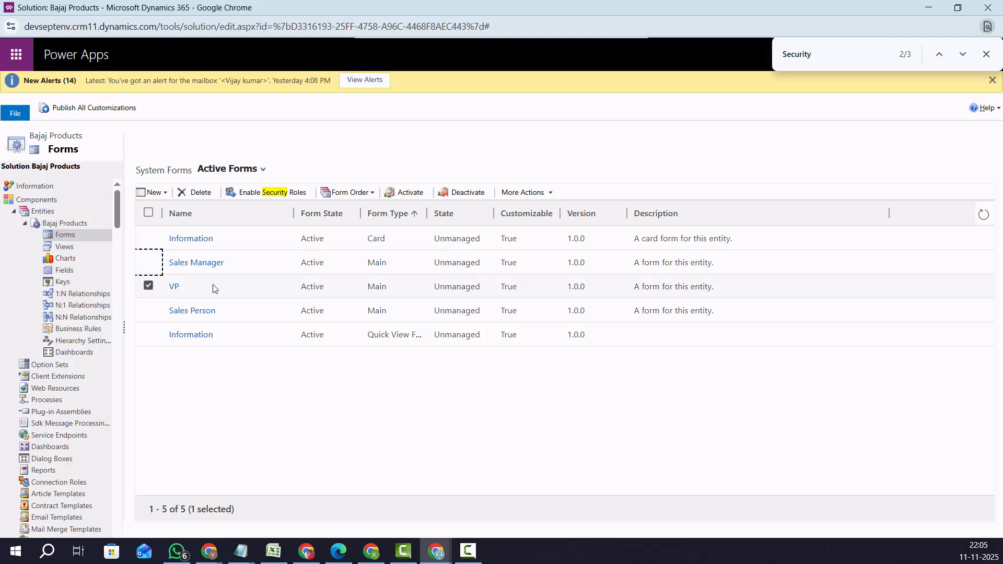
pyautogui.click(148, 262)
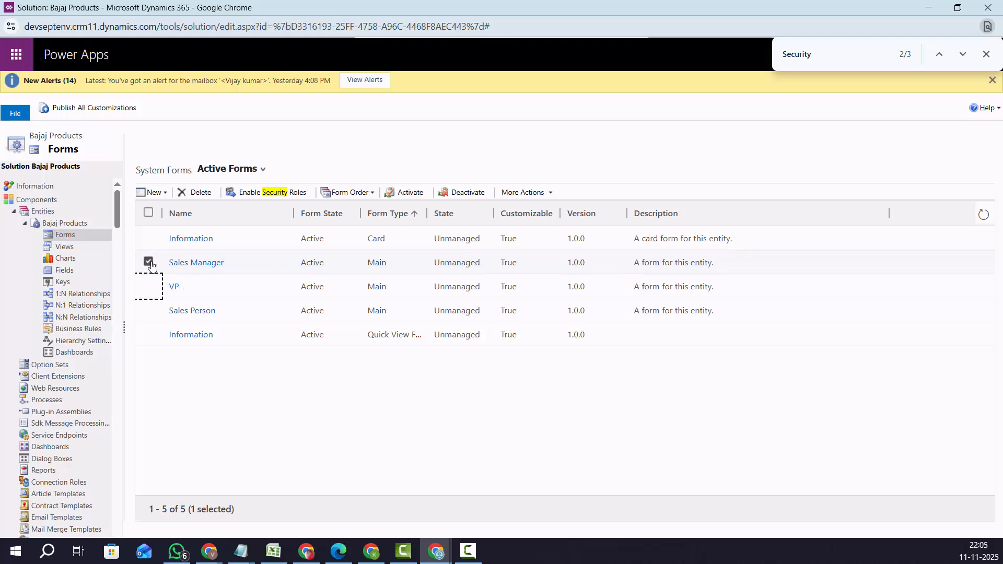
pyautogui.click(205, 264)
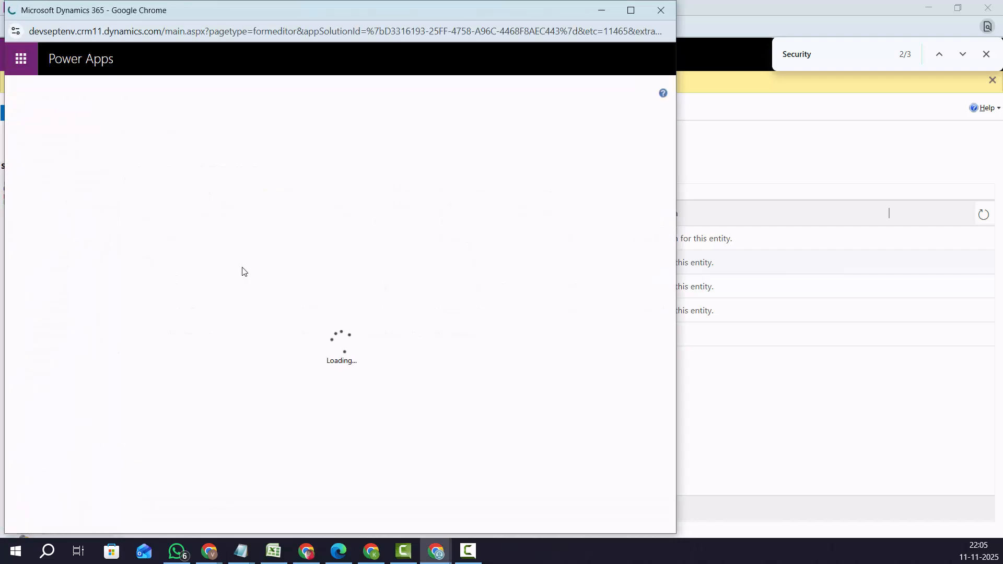
pyautogui.click(660, 10)
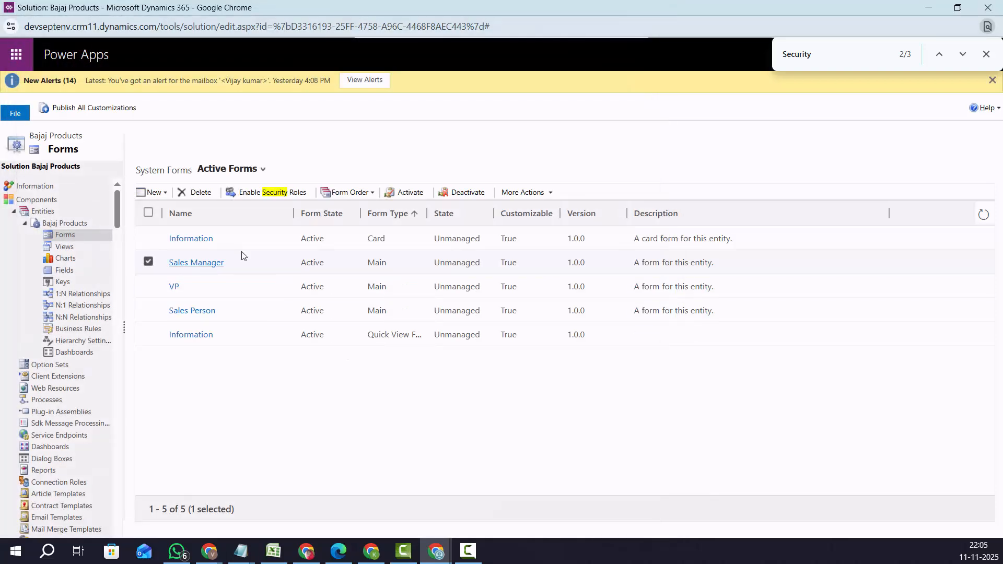
pyautogui.click(277, 194)
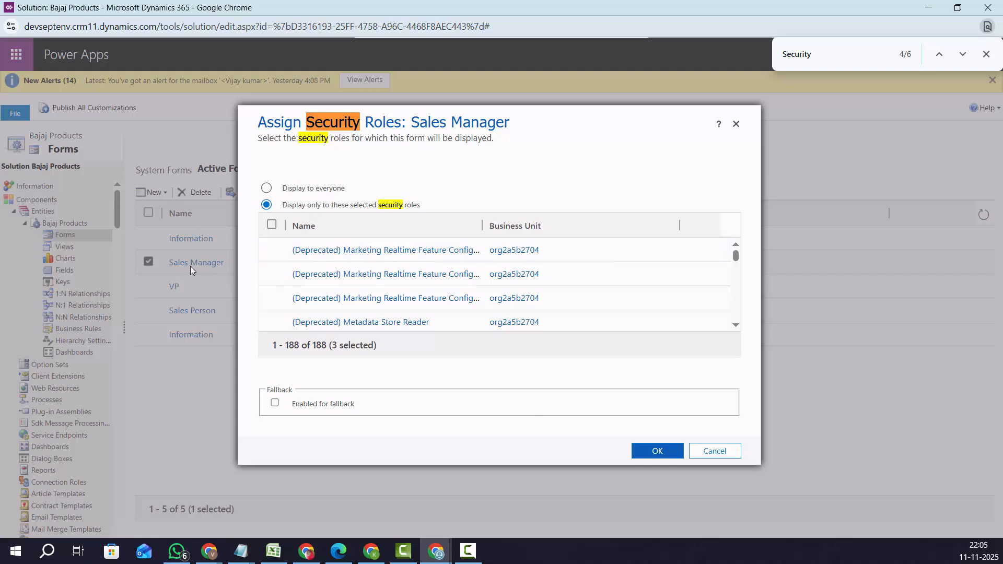
# Set the Sales Manager form to 'Display only to these selected security roles'
pyautogui.click(267, 189)
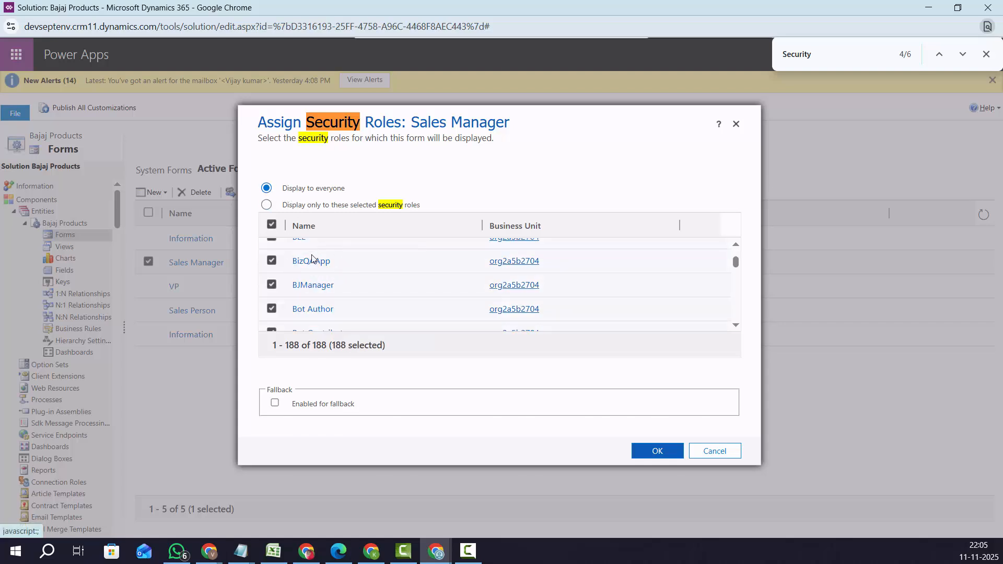
pyautogui.click(267, 204)
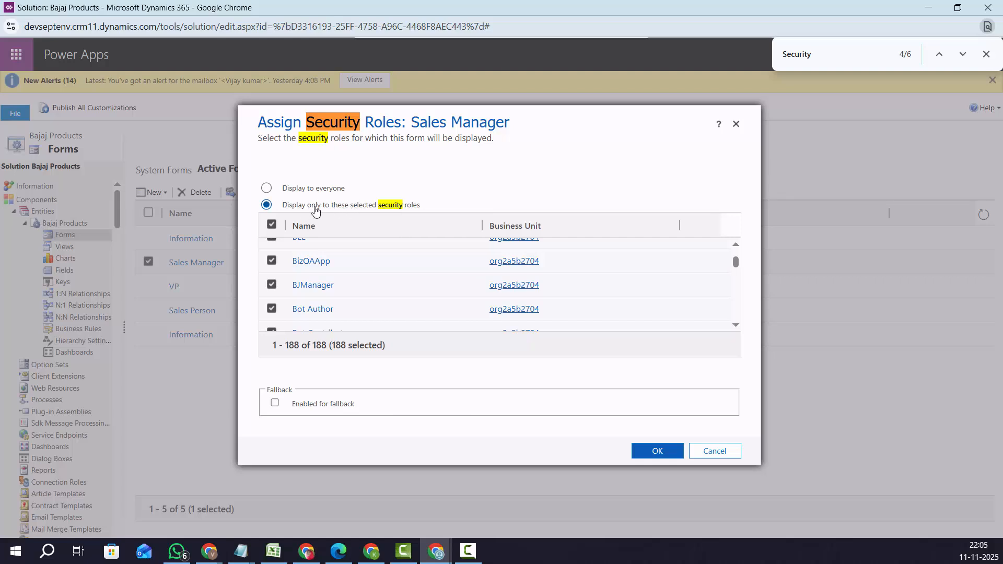
pyautogui.click(735, 325)
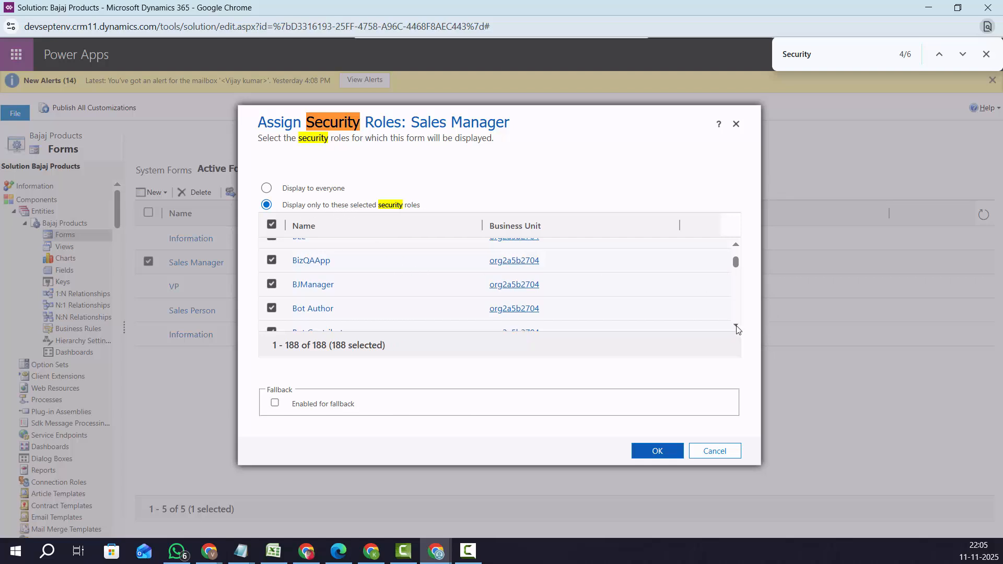
pyautogui.click(735, 327)
pyautogui.click(736, 326)
pyautogui.click(736, 326)
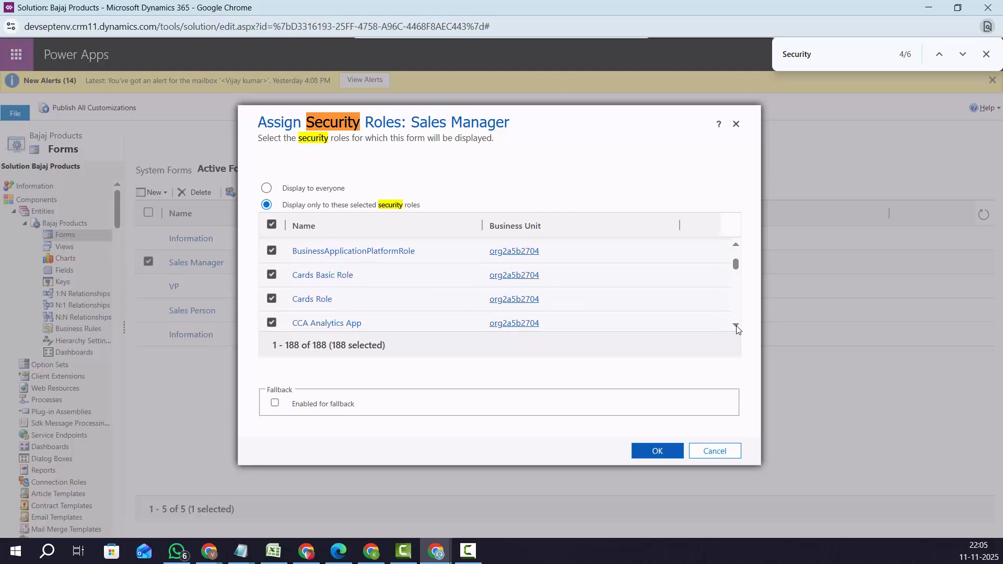
pyautogui.click(736, 327)
pyautogui.click(736, 327)
pyautogui.click(736, 326)
pyautogui.click(736, 326)
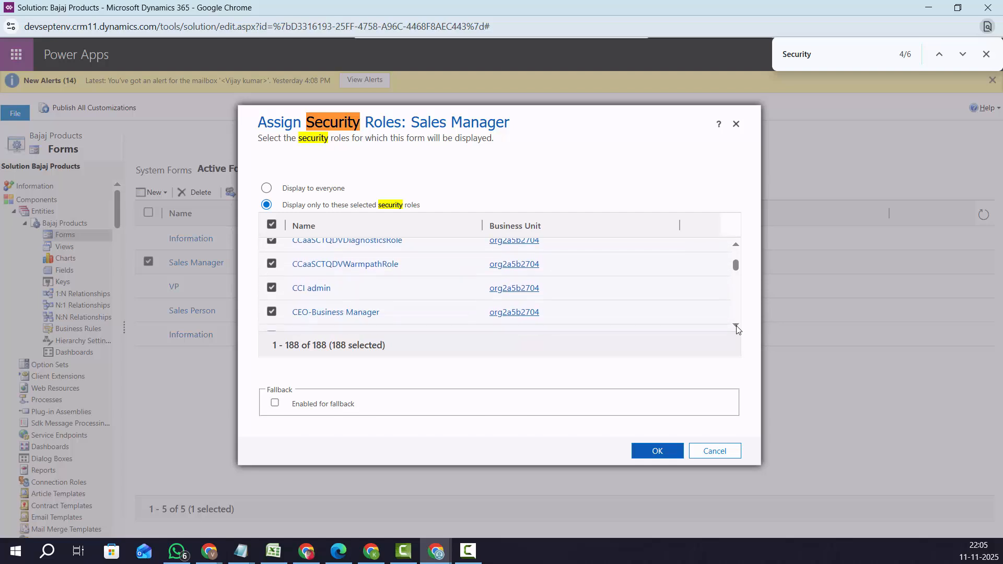
pyautogui.click(736, 327)
pyautogui.click(736, 326)
pyautogui.click(736, 326)
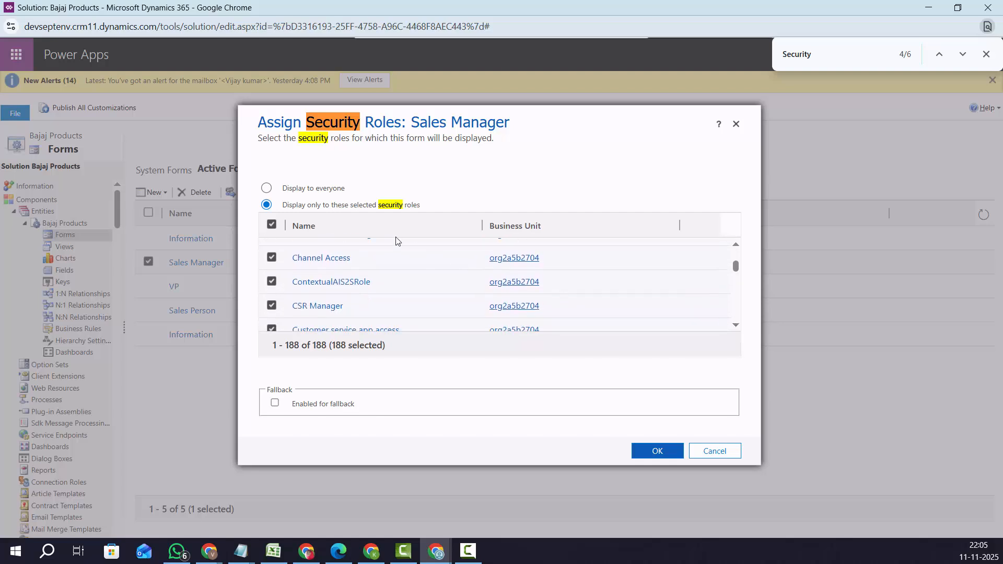
# Clear all roles, tick only Bajaj Manager, and confirm with OK
pyautogui.click(271, 226)
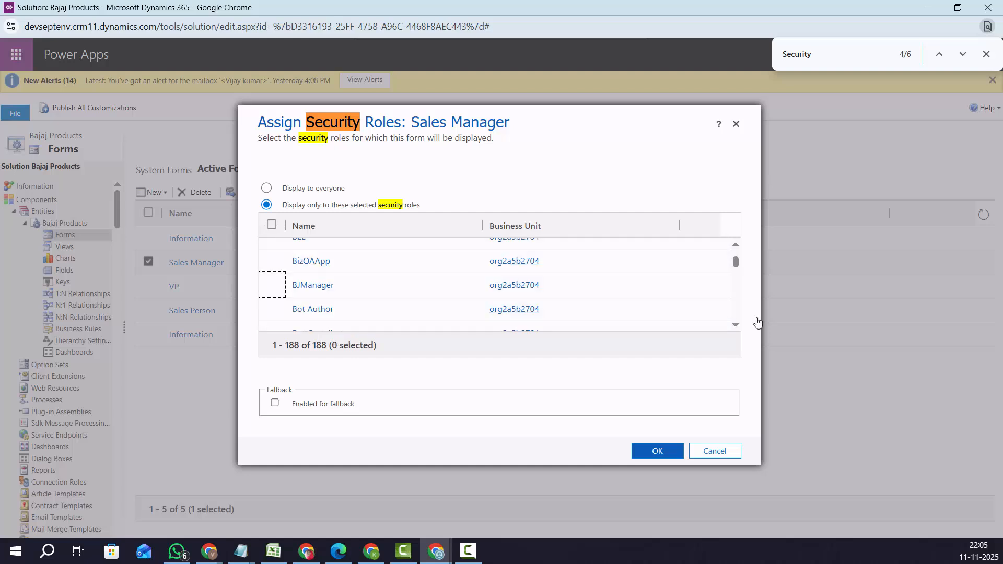
pyautogui.moveTo(737, 261); pyautogui.dragTo(437, 233)
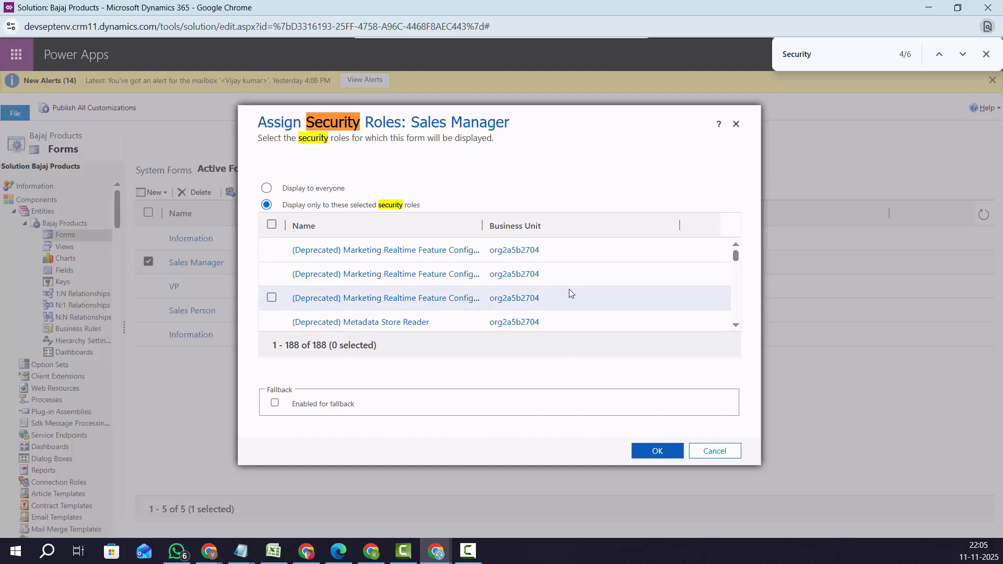
pyautogui.scroll(-5, 739, 328)
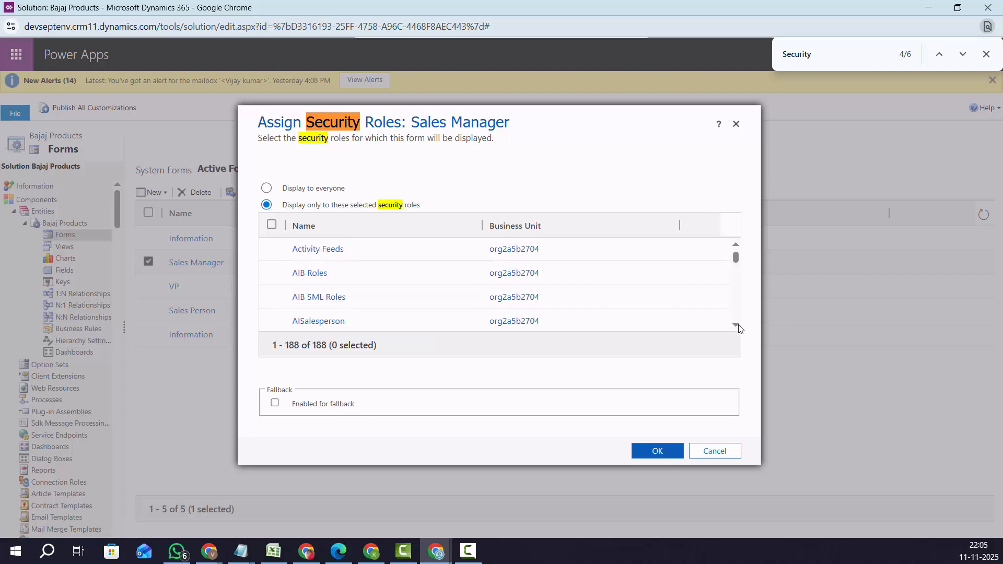
pyautogui.scroll(-5, 736, 327)
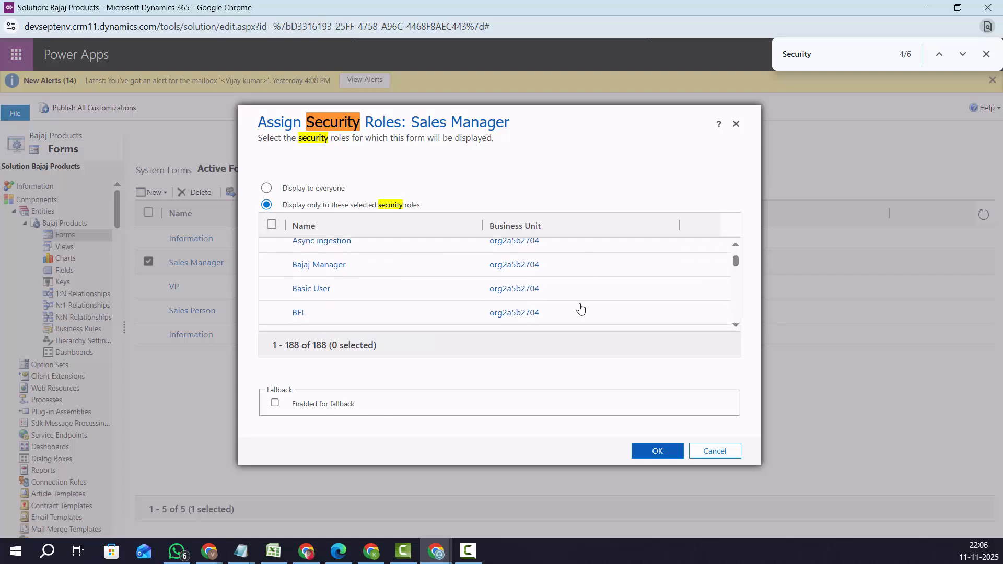
pyautogui.click(272, 265)
pyautogui.click(272, 289)
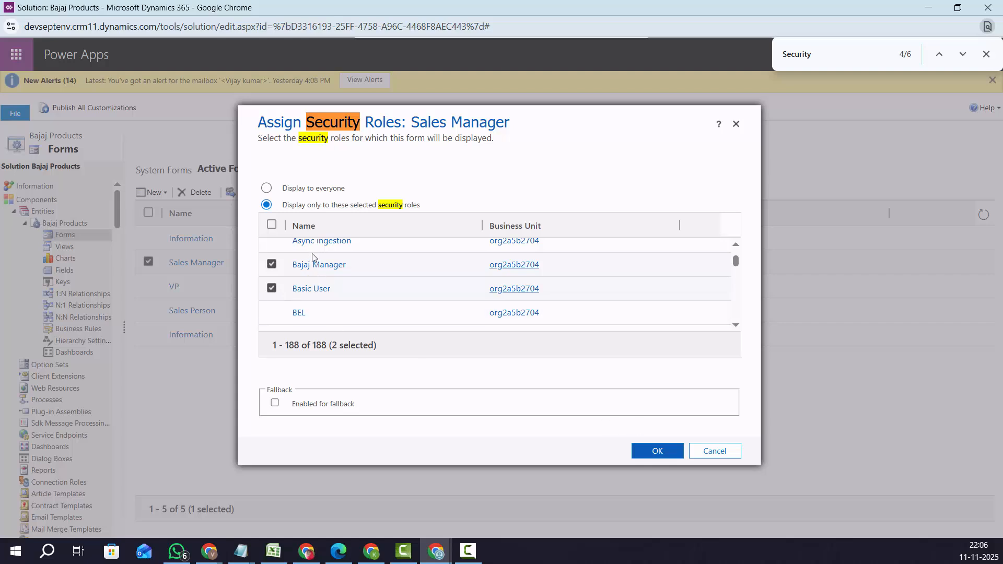
pyautogui.click(271, 289)
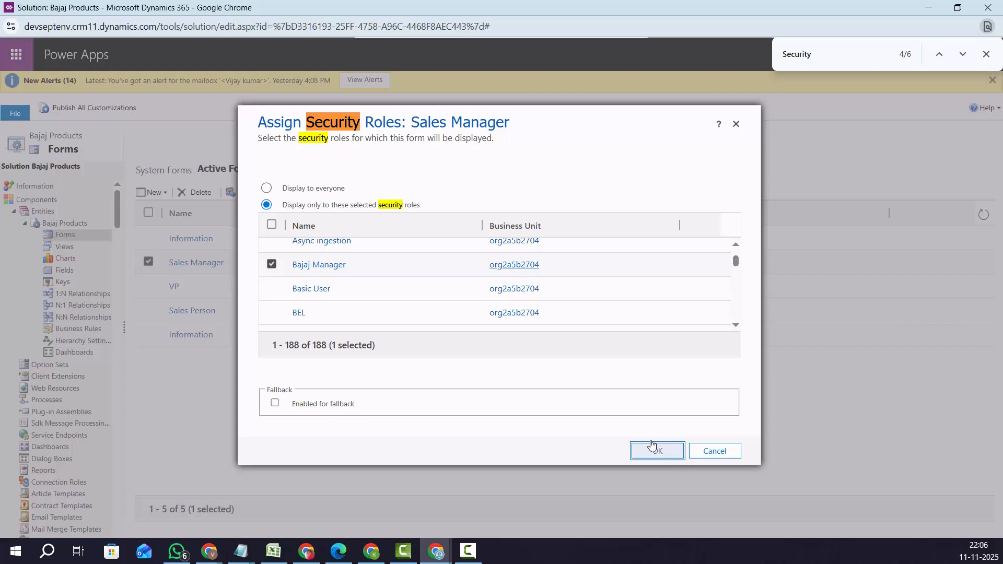
pyautogui.click(655, 449)
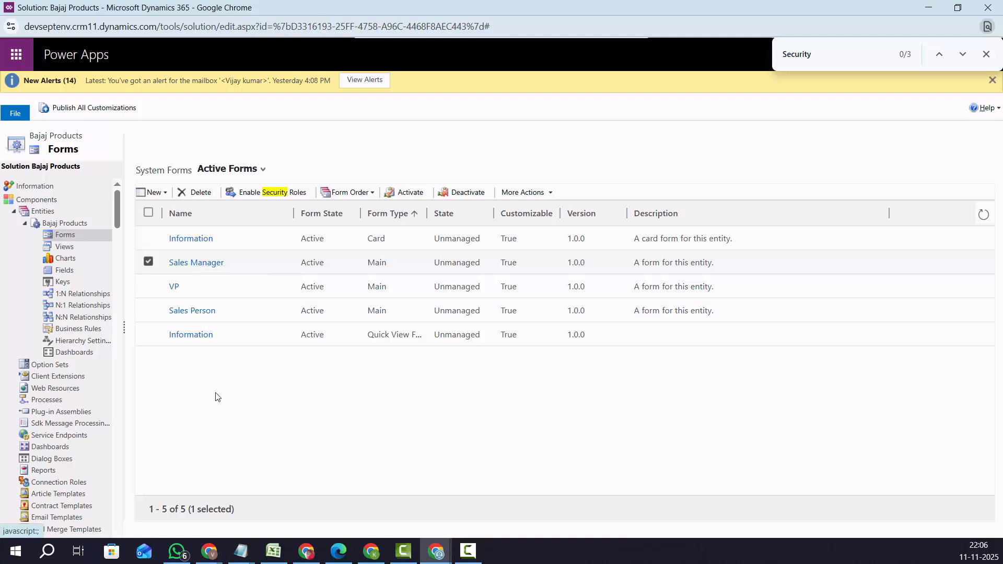
# Select the VP form, open its security role assignment, and add Bajaj Manager
pyautogui.click(148, 261)
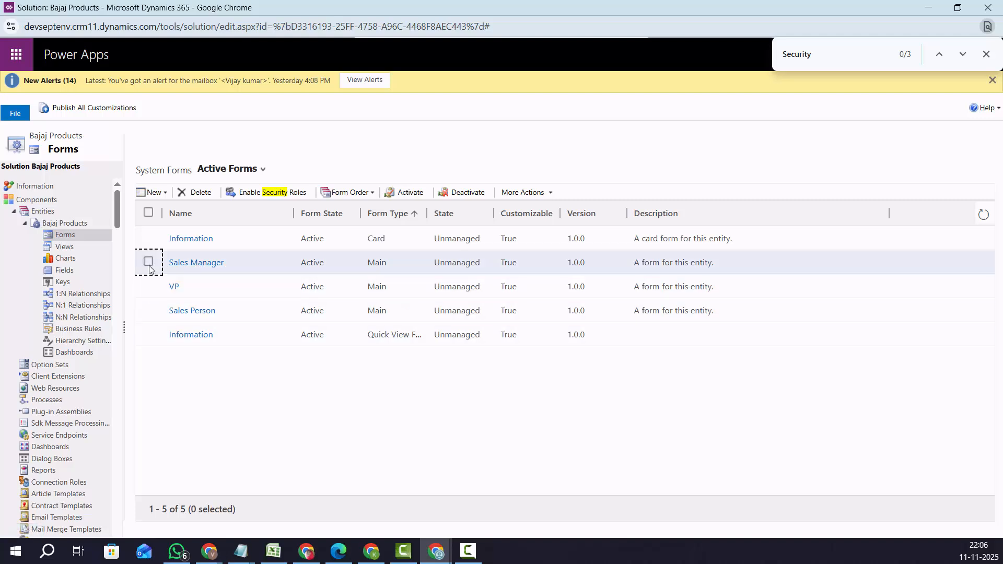
pyautogui.click(149, 286)
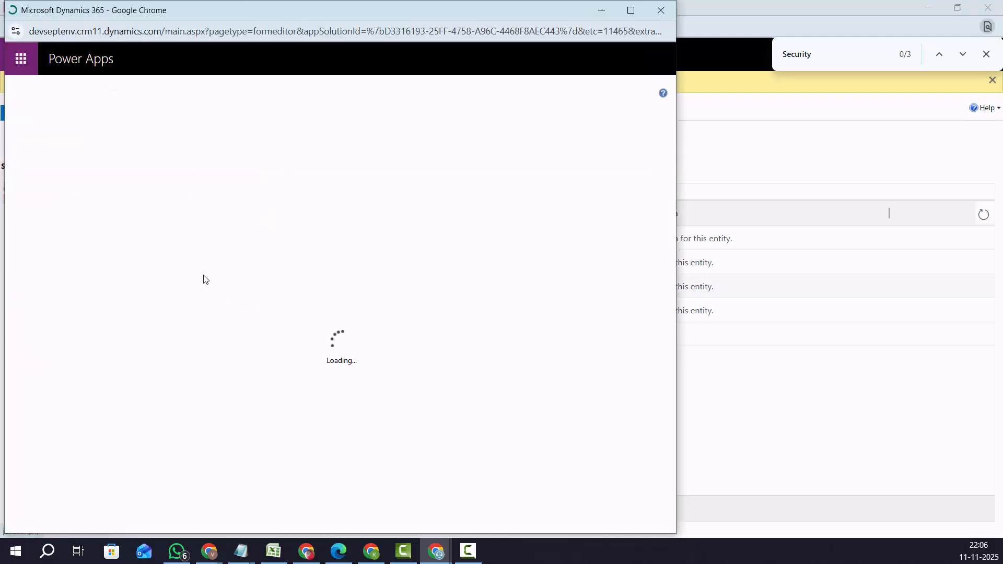
pyautogui.click(660, 10)
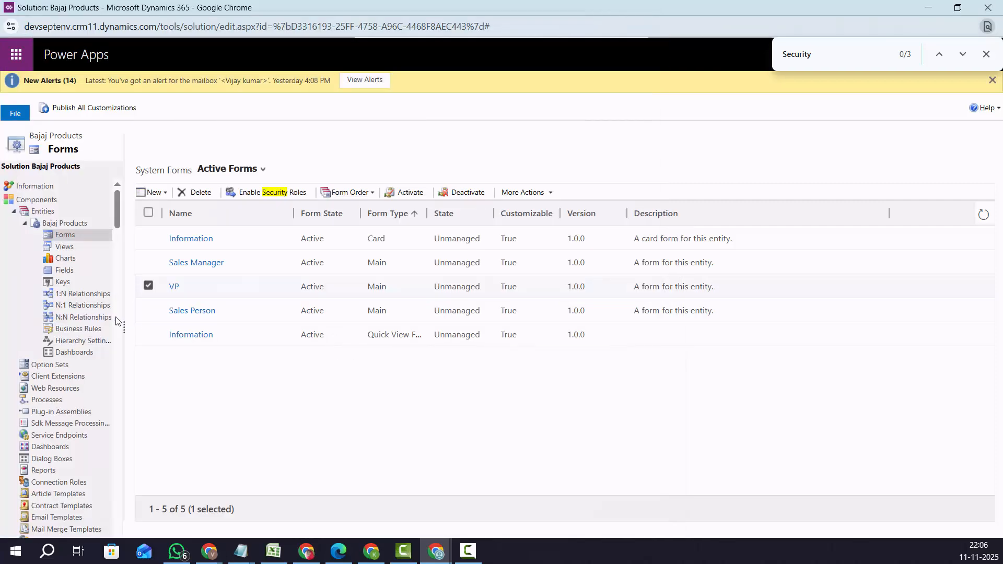
pyautogui.click(253, 193)
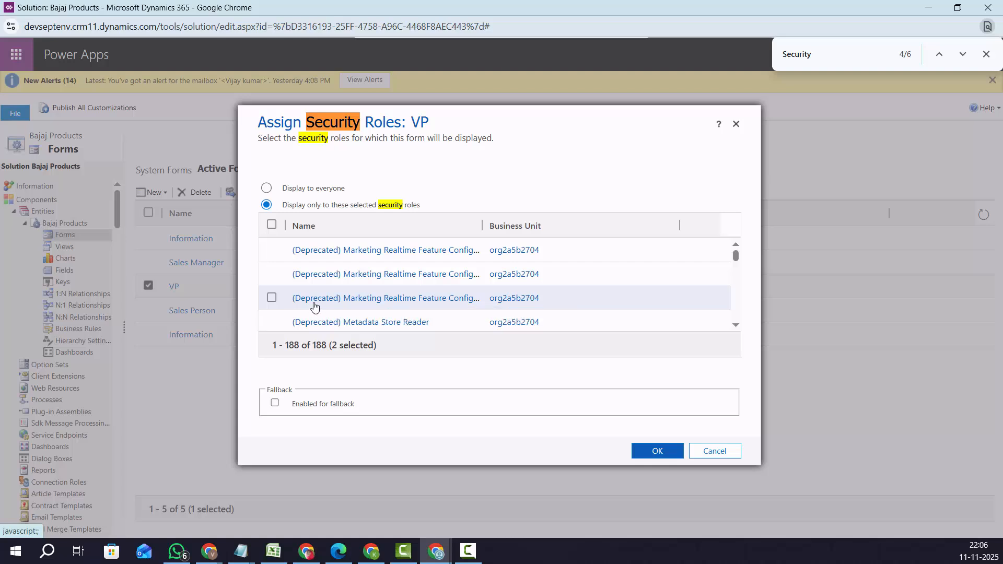
pyautogui.scroll(-3, 734, 323)
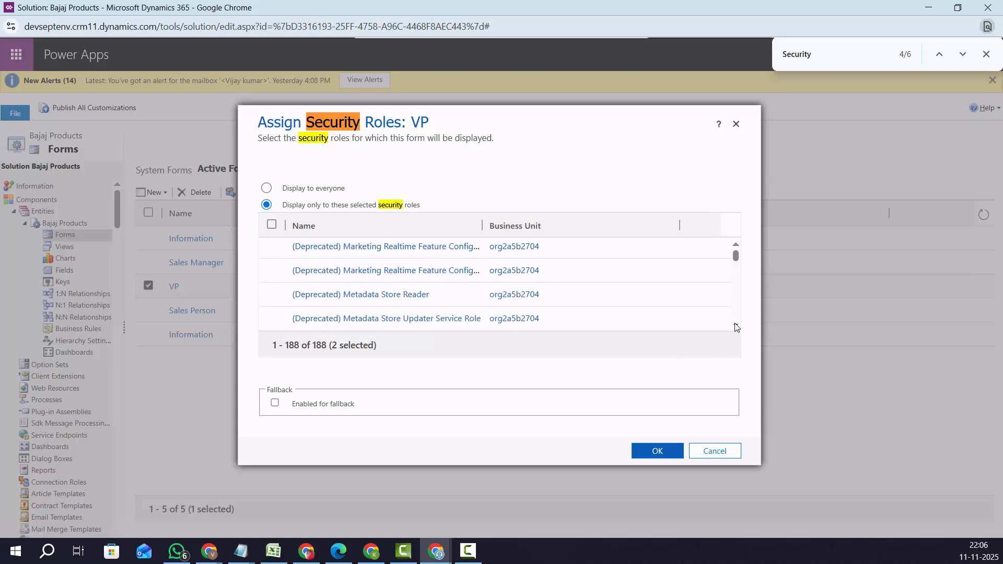
pyautogui.scroll(-4, 735, 326)
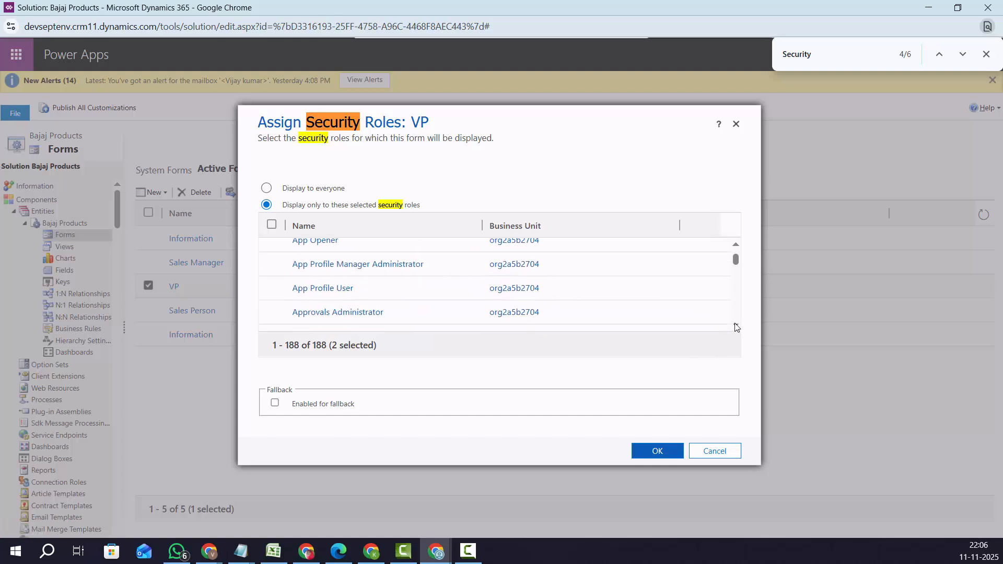
pyautogui.click(735, 324)
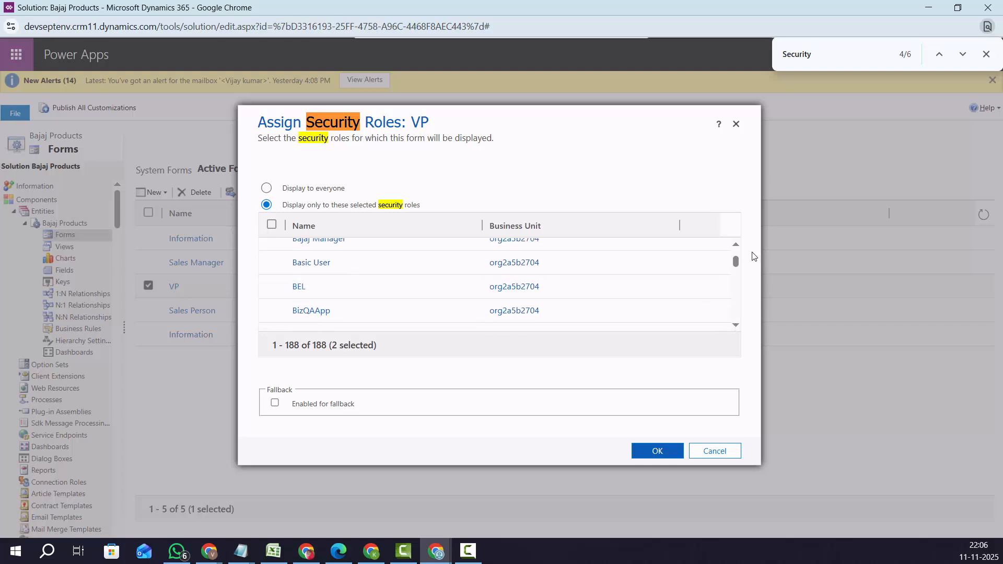
pyautogui.click(737, 247)
pyautogui.click(271, 264)
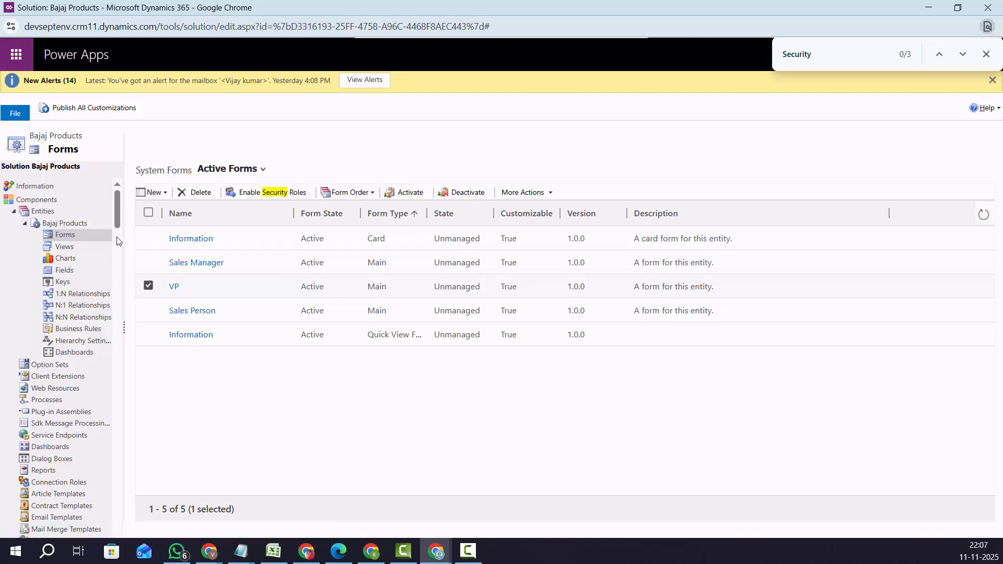
# Open the Bajaj Products table definition and publish its customizations
pyautogui.click(65, 225)
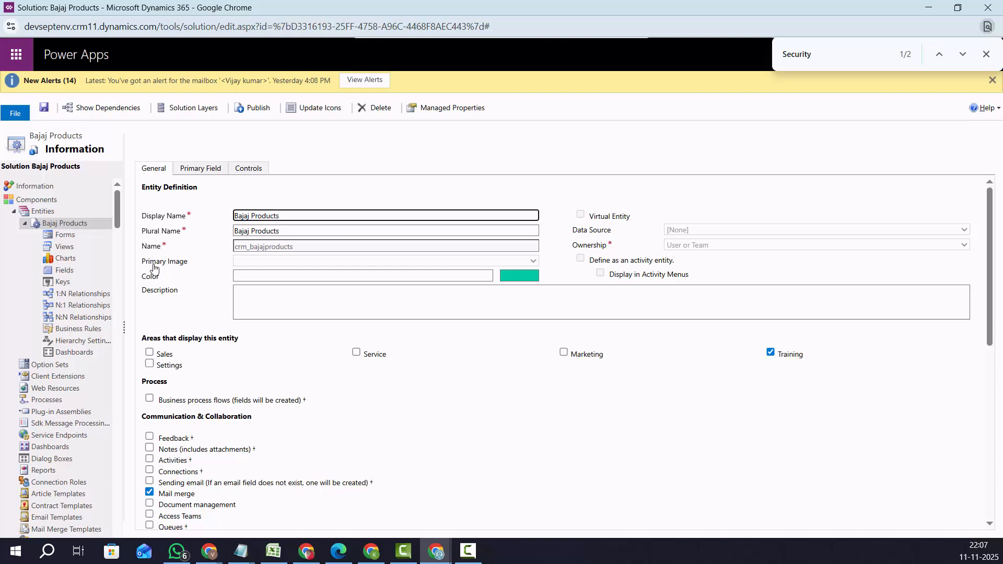
pyautogui.click(249, 110)
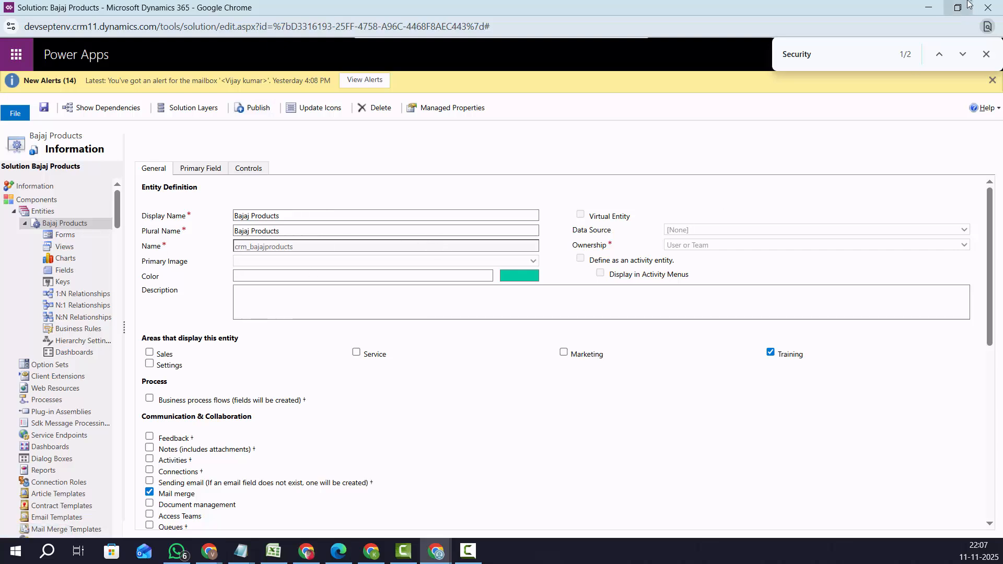
# Bring back the New Bajaj Products form window and check the signed-in user
pyautogui.click(928, 7)
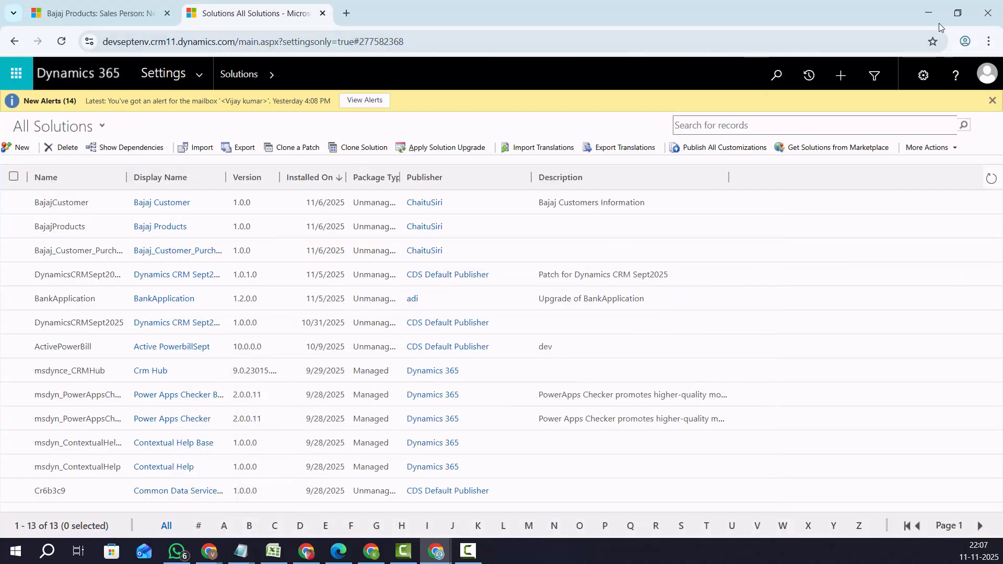
pyautogui.click(928, 8)
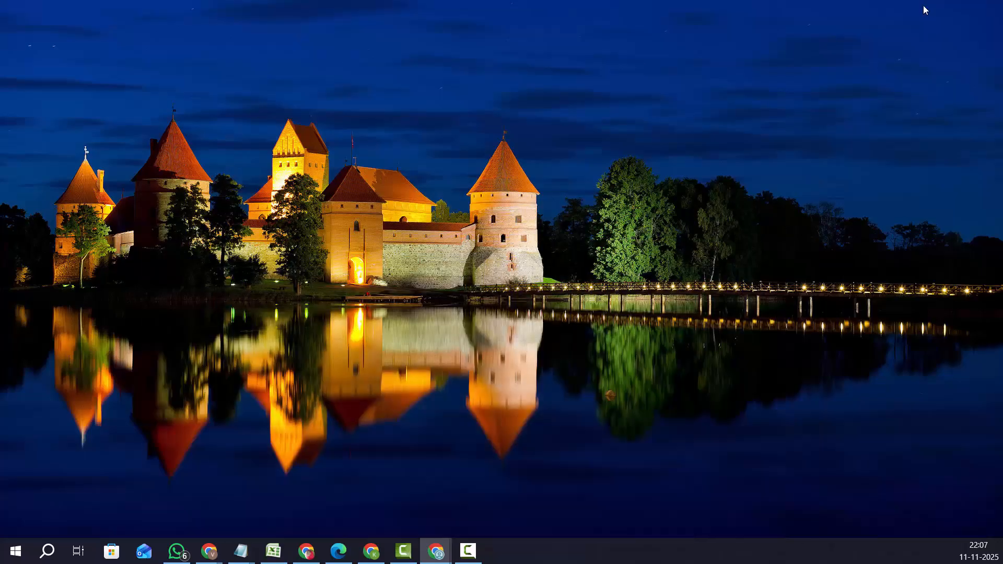
pyautogui.click(339, 552)
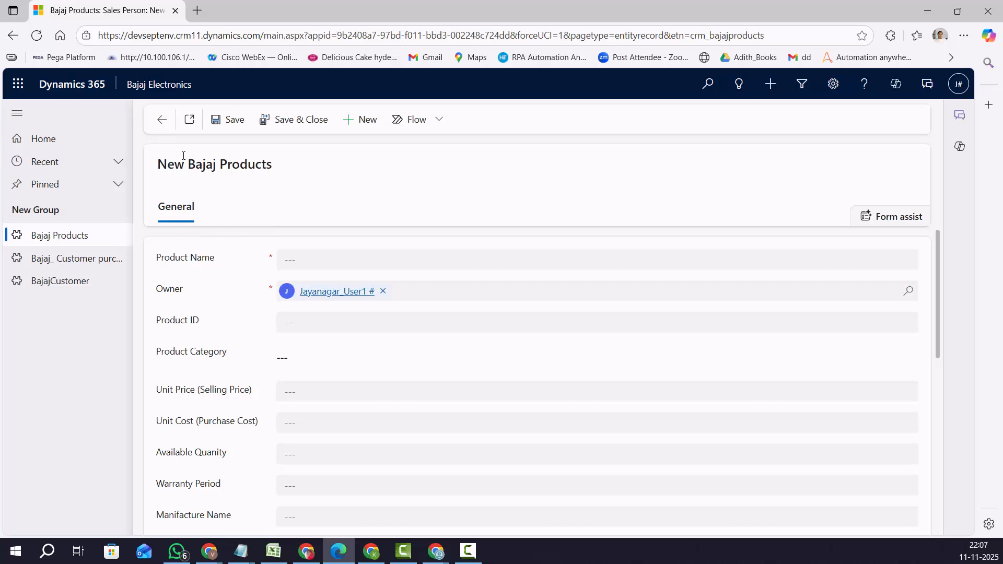
pyautogui.click(957, 84)
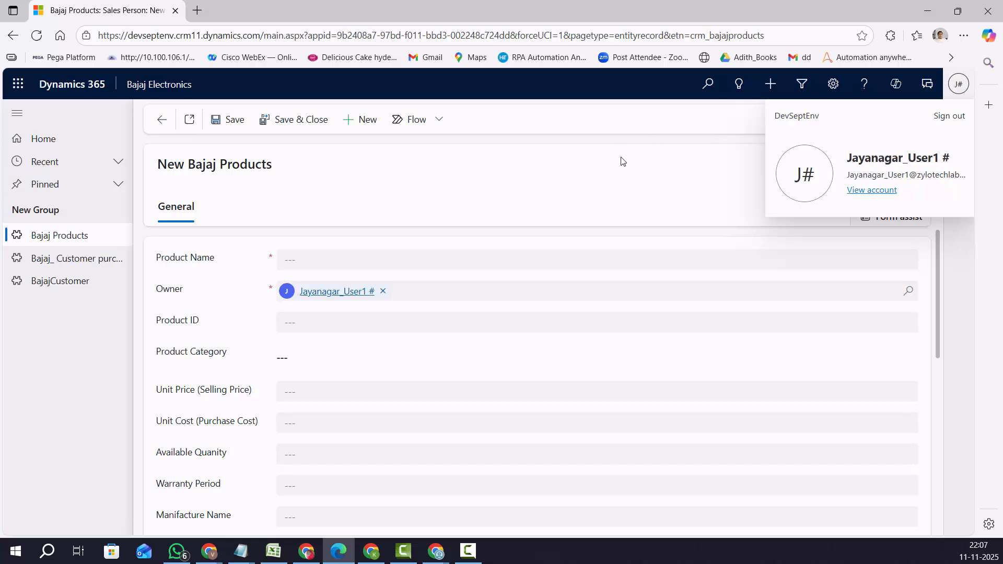
# Empty the browser cache and hard reload the page via DevTools, then close DevTools
pyautogui.rightClick(47, 406)
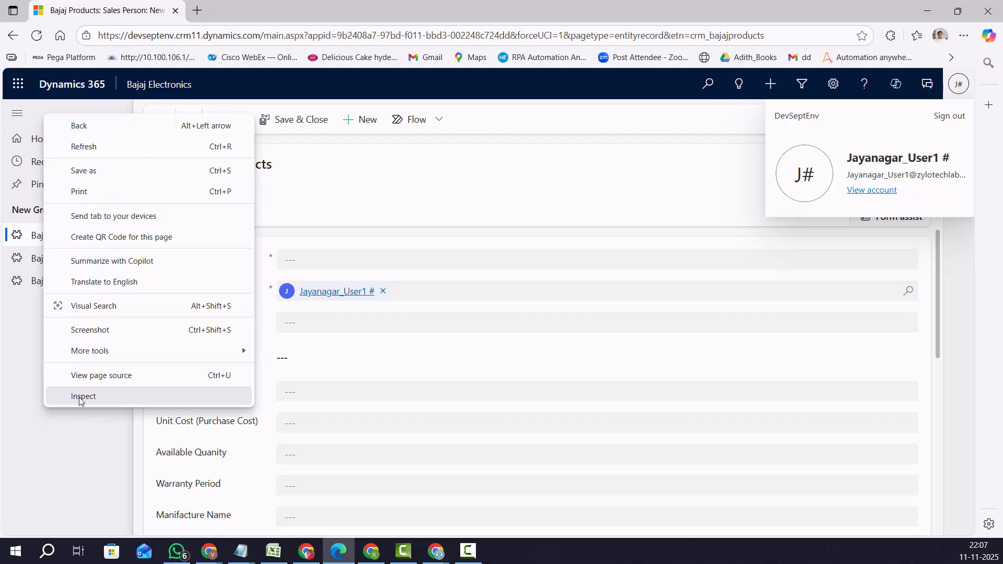
pyautogui.click(79, 394)
pyautogui.rightClick(40, 41)
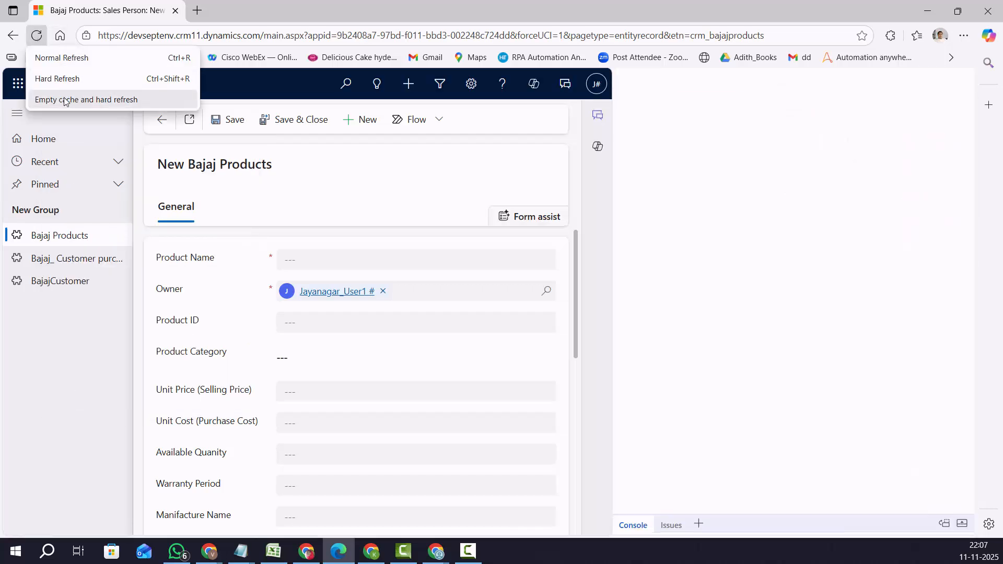
pyautogui.click(107, 98)
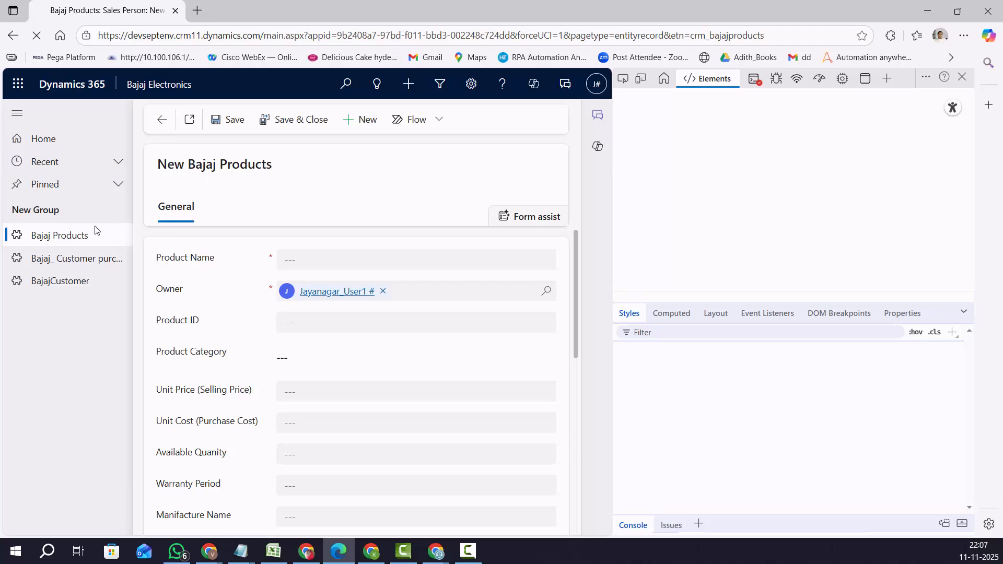
pyautogui.click(962, 77)
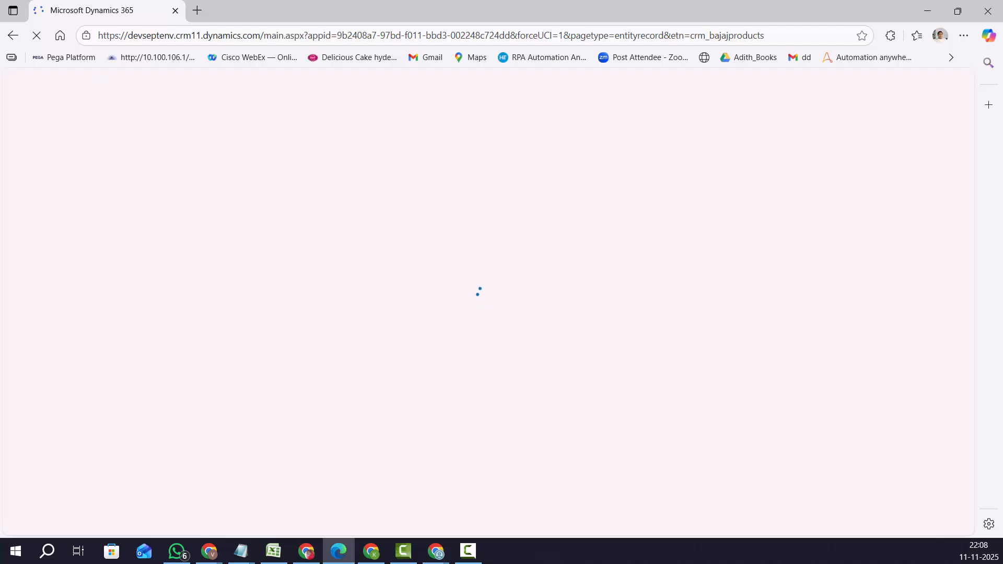
pyautogui.hotkey('alt', 'Tab')
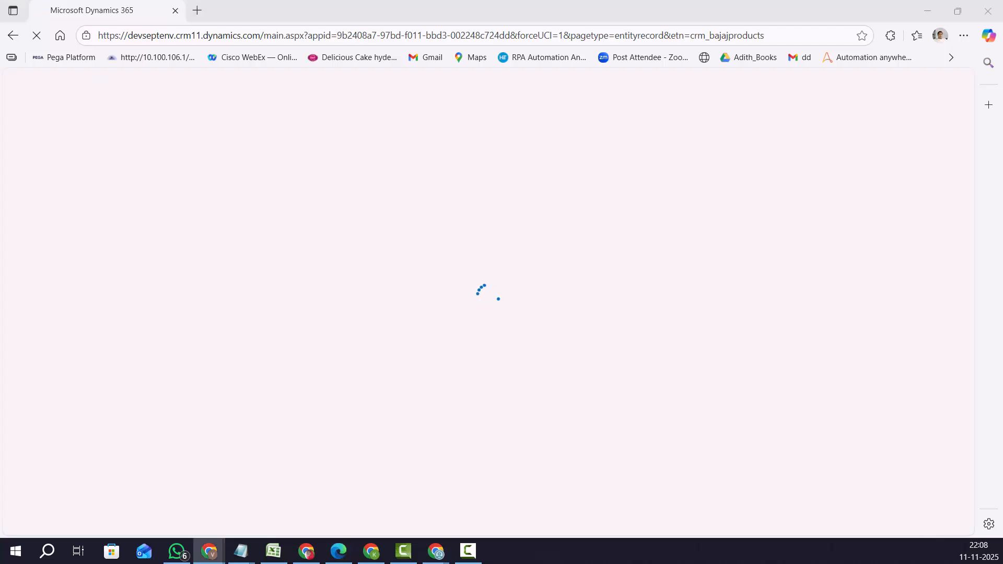
pyautogui.hotkey('alt', 'Tab')
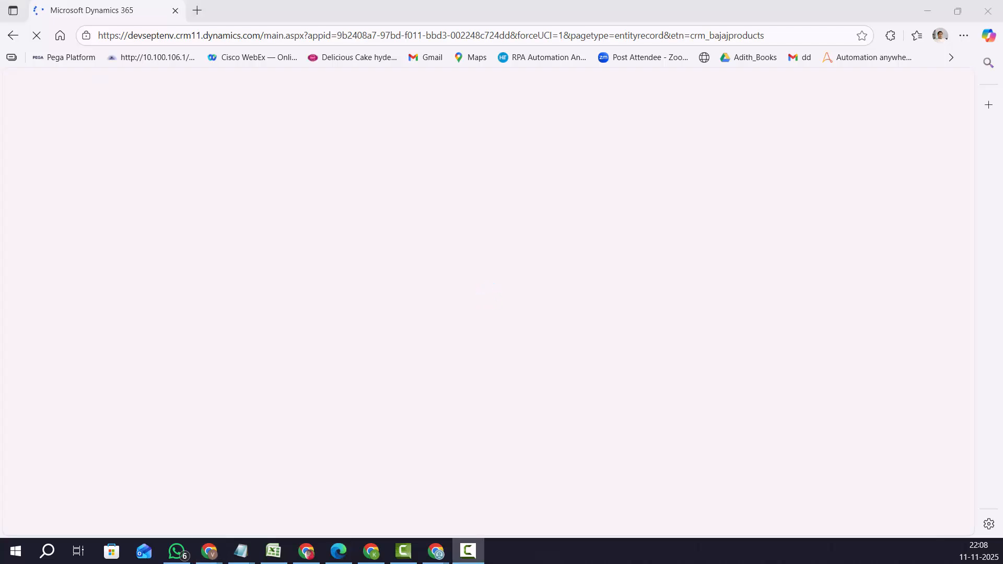
pyautogui.hotkey('alt', 'Tab')
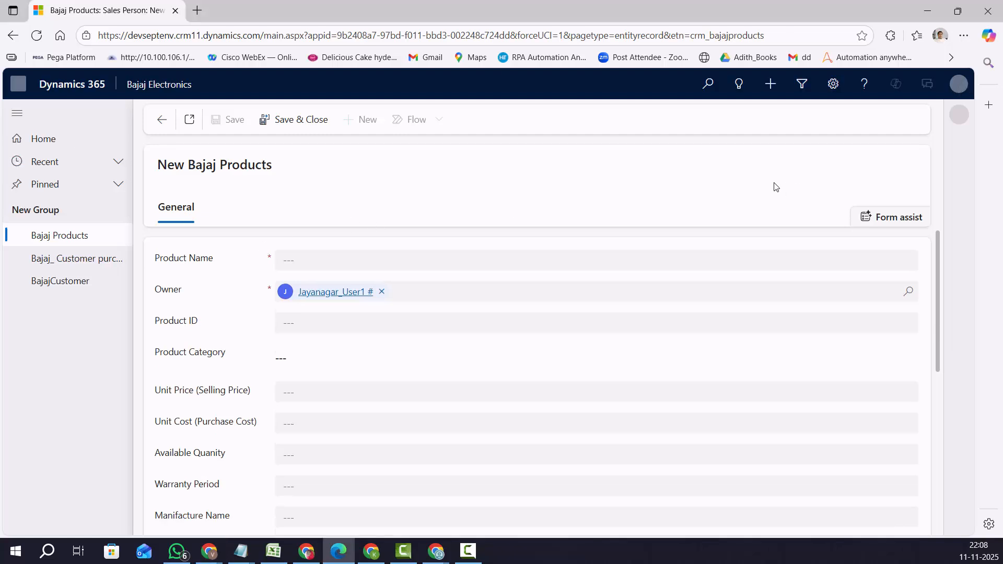
# Copy the signed-in test user's e-mail address from the account details
pyautogui.click(955, 90)
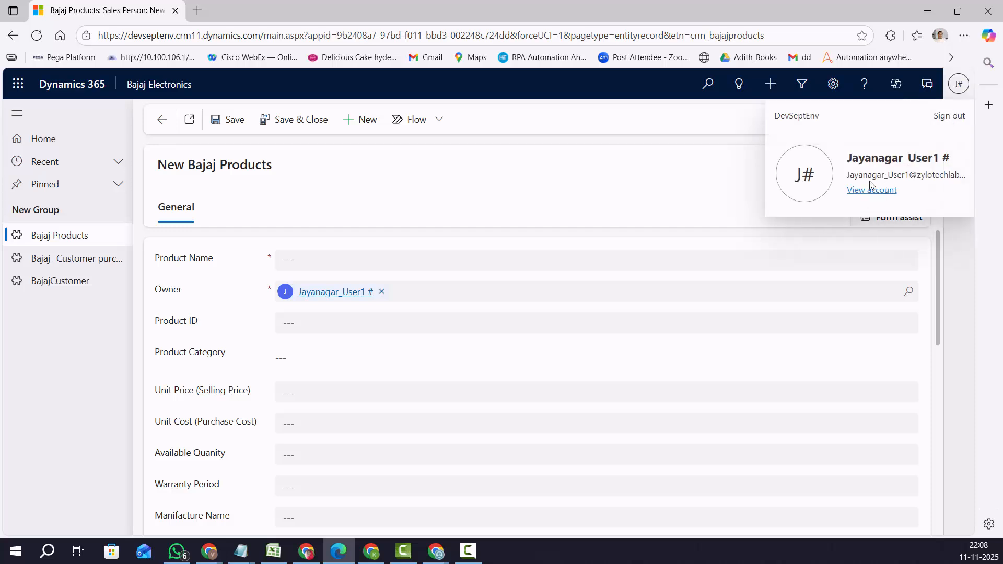
pyautogui.moveTo(849, 175); pyautogui.dragTo(966, 175)
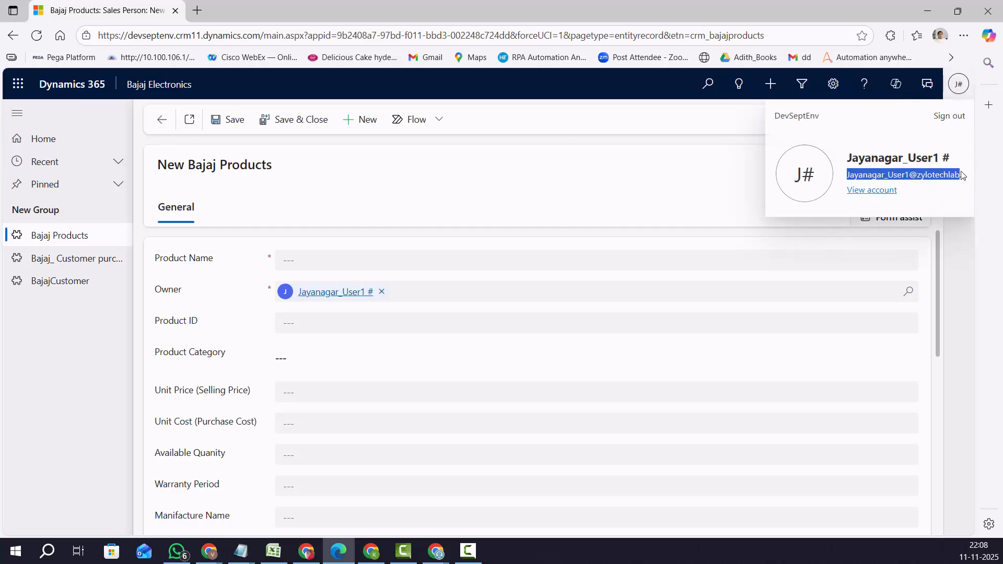
pyautogui.rightClick(843, 176)
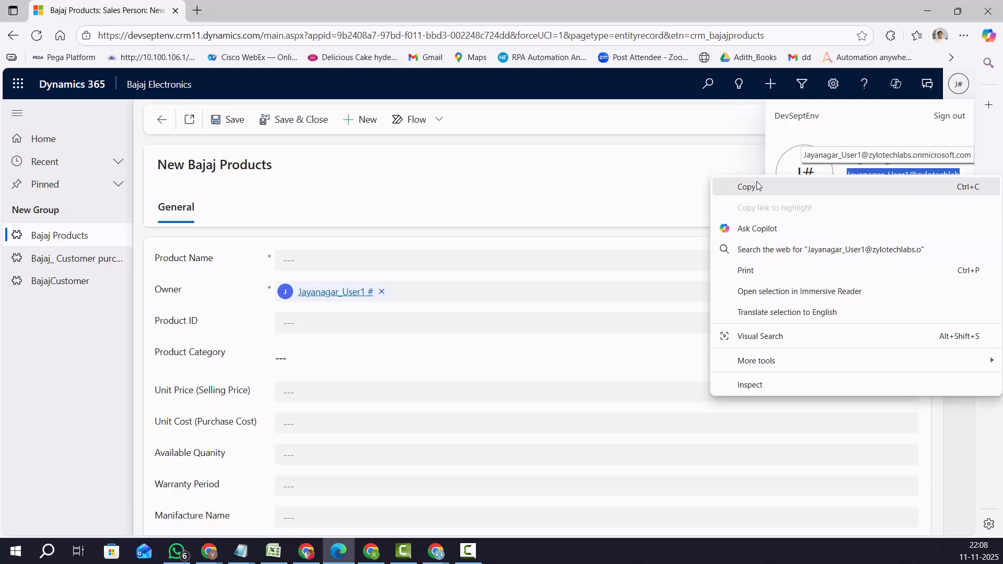
pyautogui.click(844, 186)
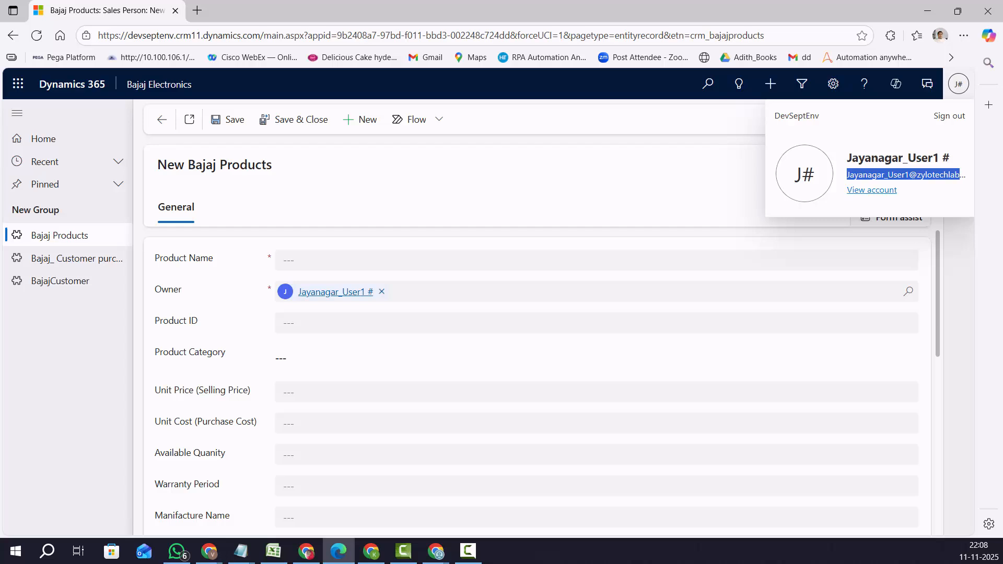
pyautogui.hotkey('alt', 'Tab')
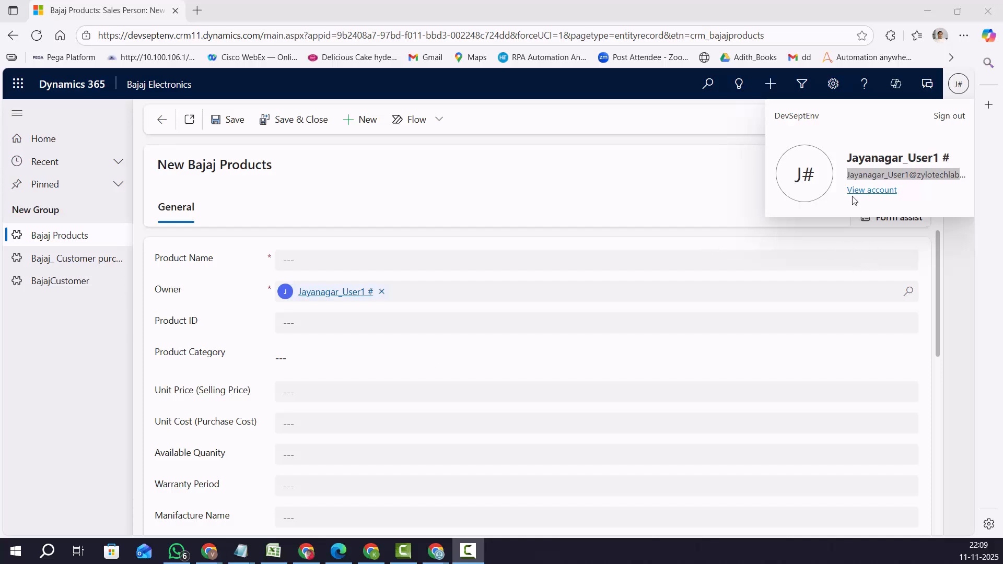
# Return to the admin's Chrome window and its All Solutions tab
pyautogui.click(261, 189)
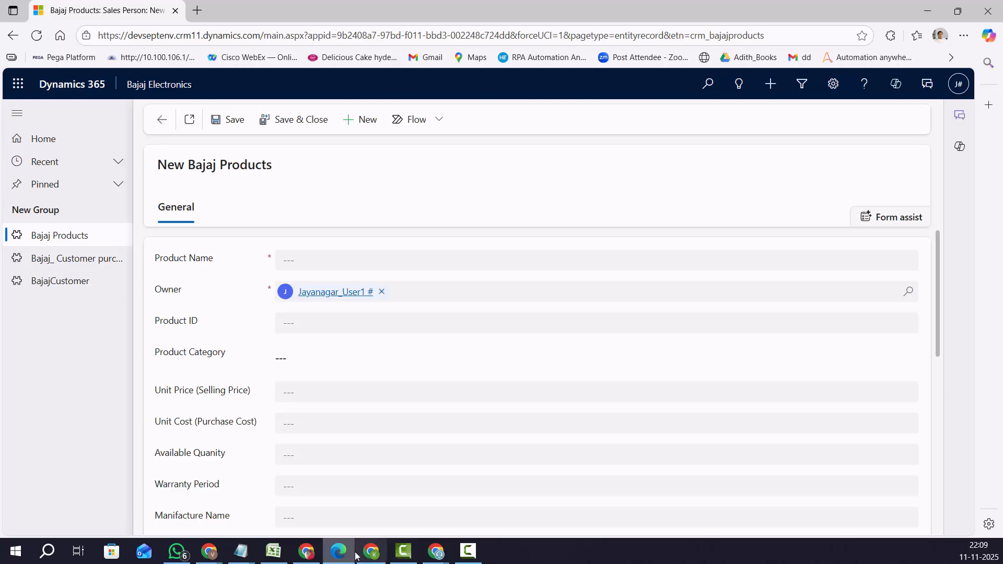
pyautogui.moveTo(212, 551)
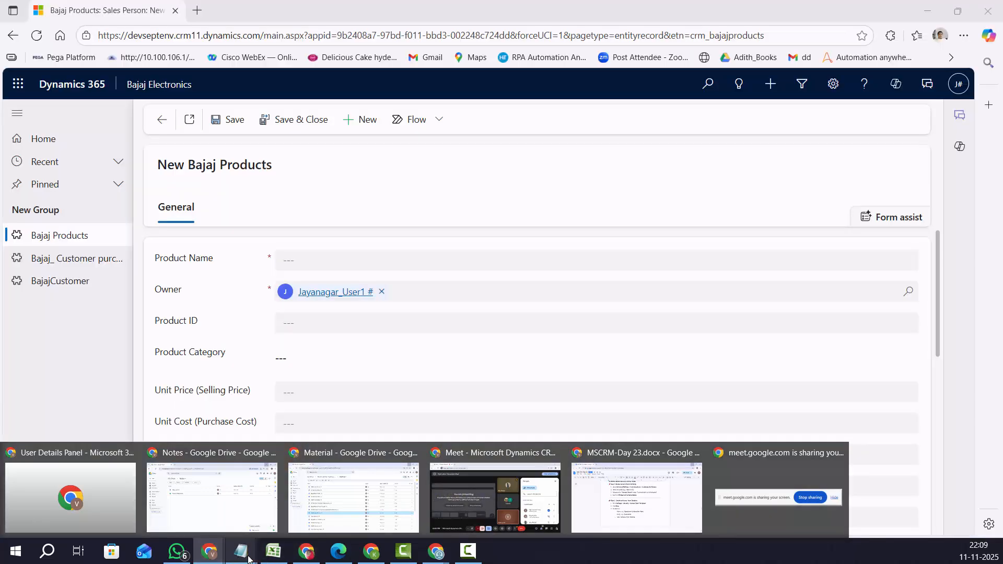
pyautogui.moveTo(436, 552)
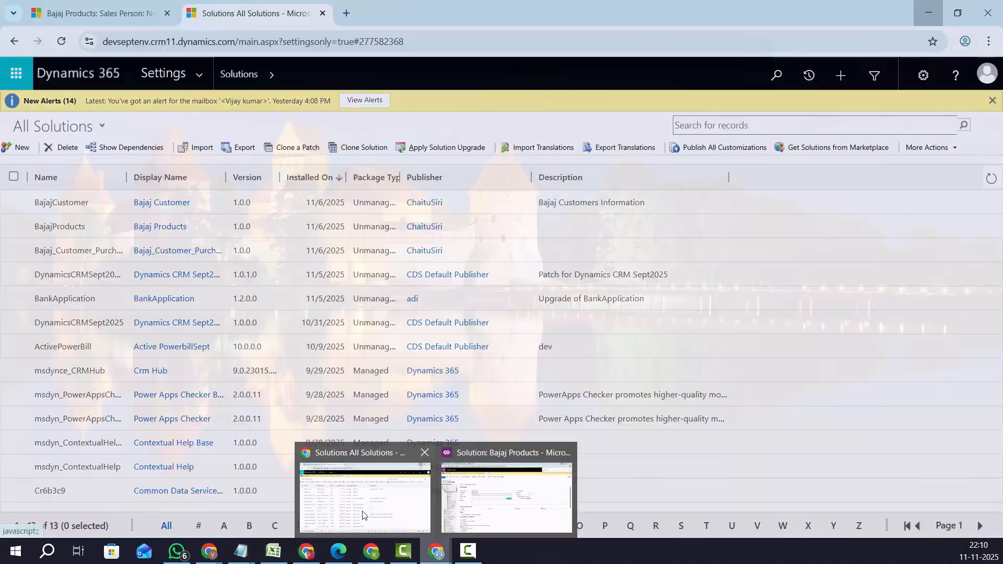
pyautogui.click(362, 514)
pyautogui.click(96, 13)
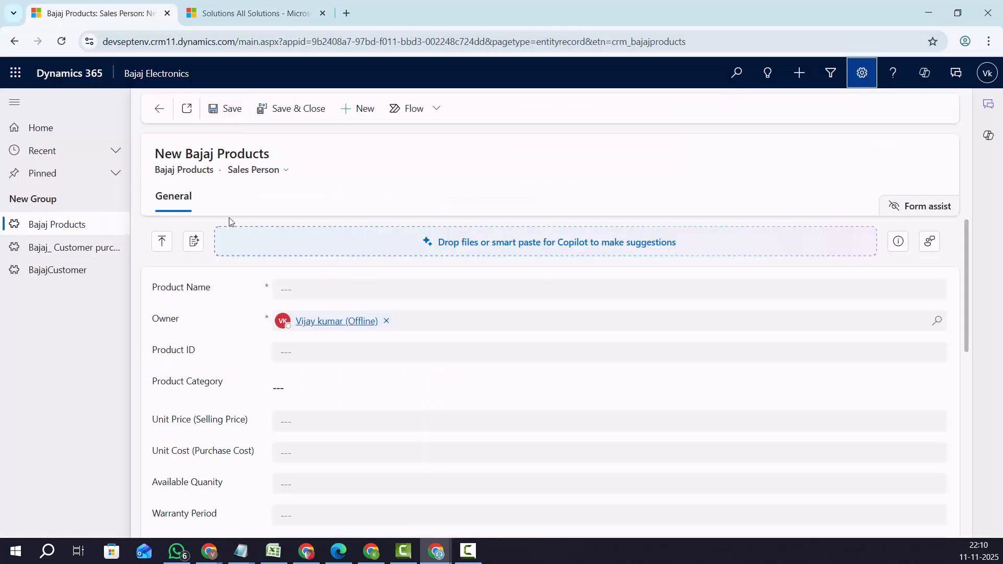
pyautogui.click(253, 20)
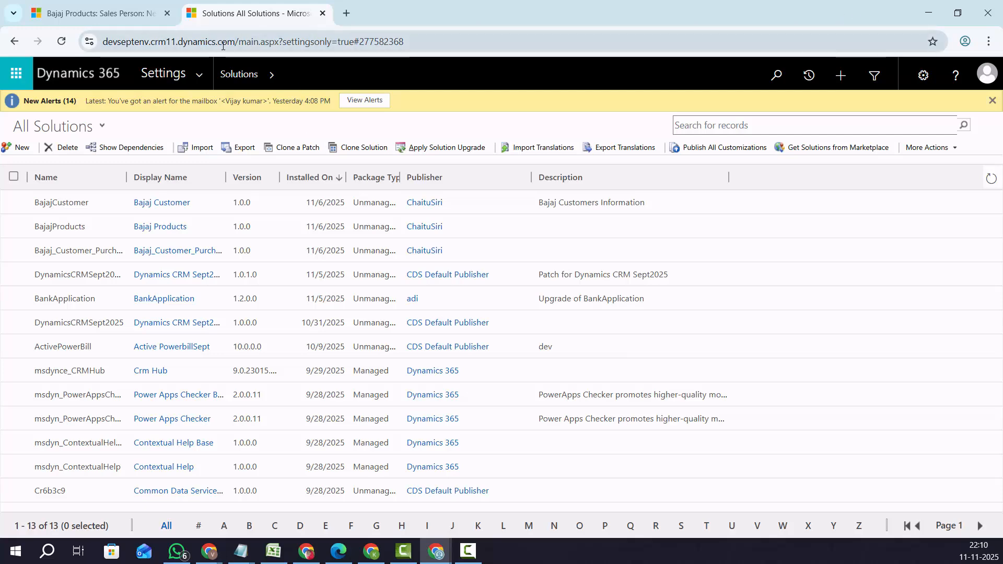
# Go to Settings > Security and open the Users list
pyautogui.click(204, 74)
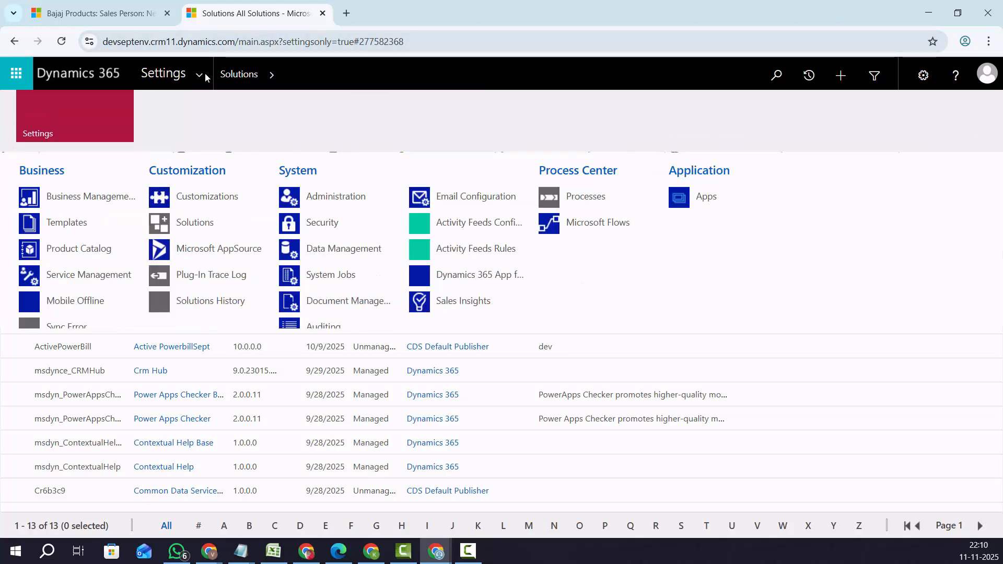
pyautogui.click(307, 226)
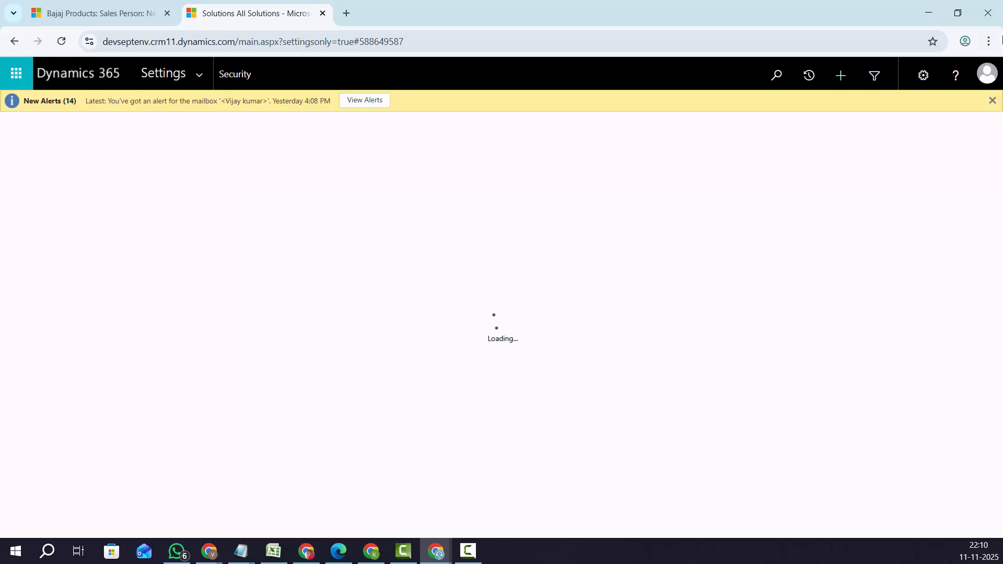
pyautogui.click(986, 73)
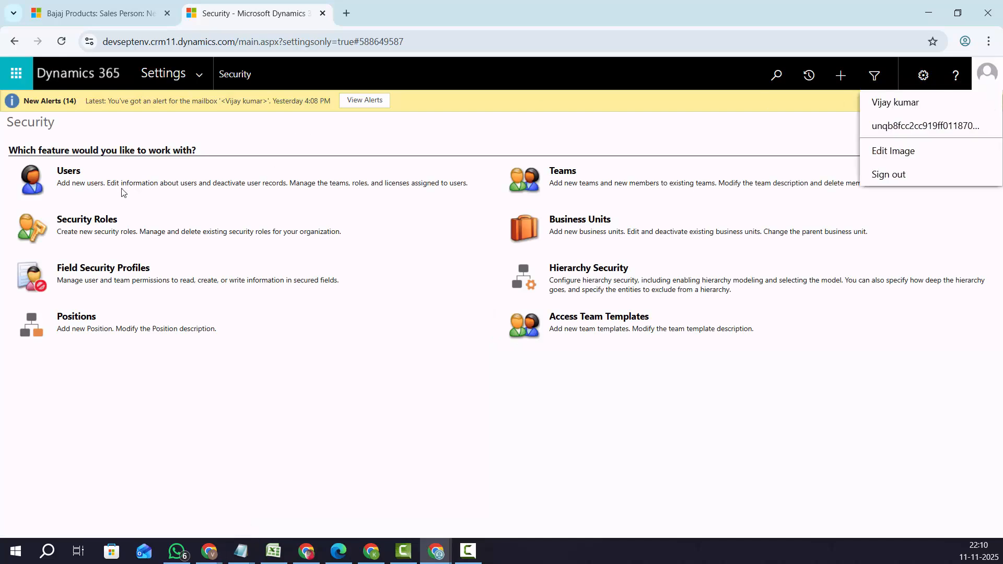
pyautogui.click(74, 176)
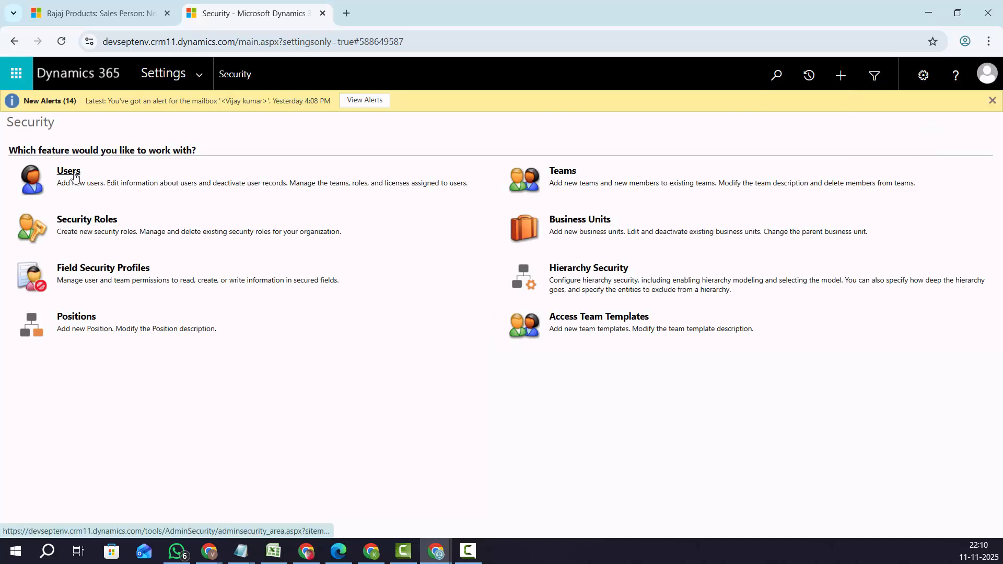
pyautogui.click(77, 173)
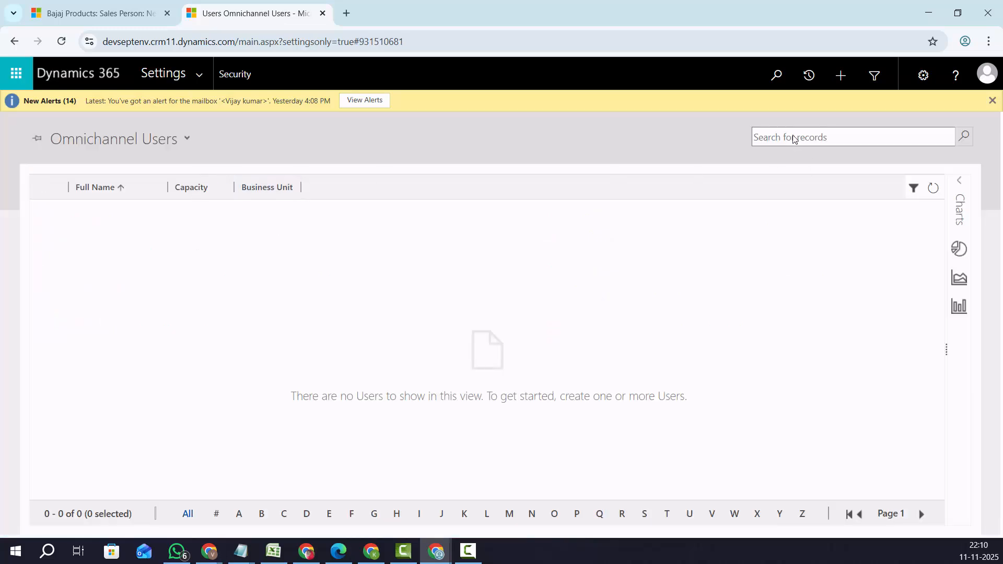
# Search the users for the Jayanagar test user's name
pyautogui.click(793, 164)
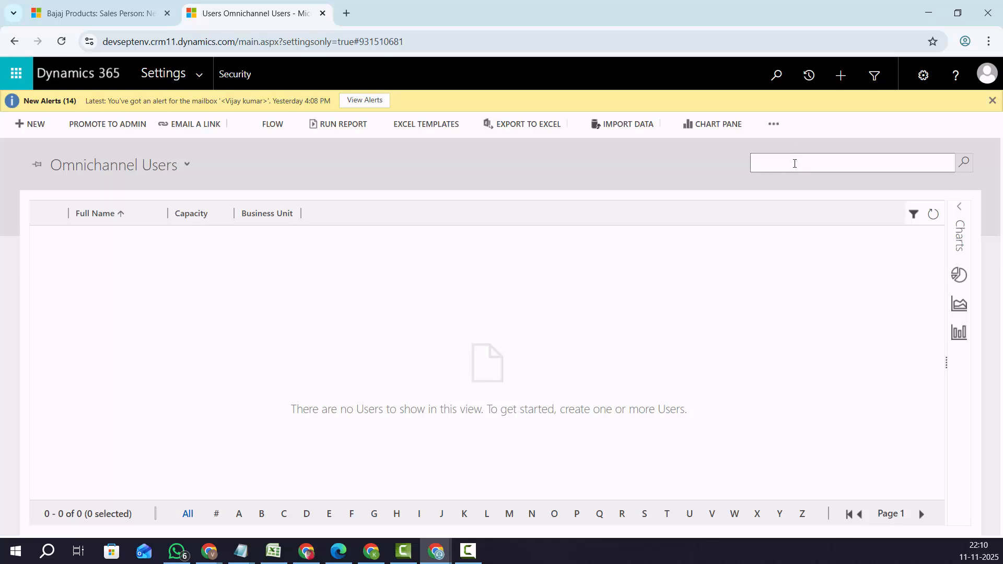
pyautogui.hotkey('ctrl', 'v')
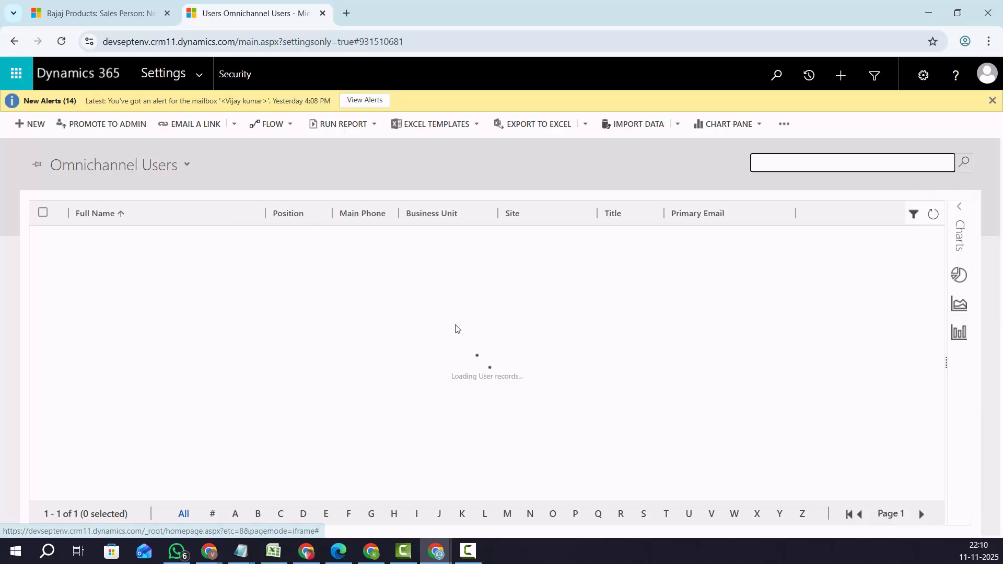
pyautogui.click(790, 163)
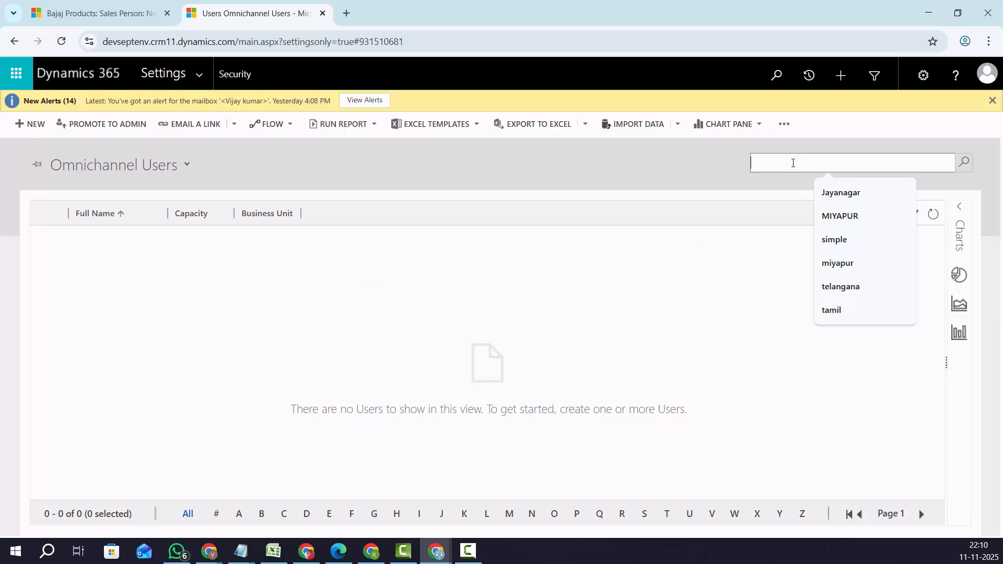
pyautogui.hotkey('ctrl', 'v')
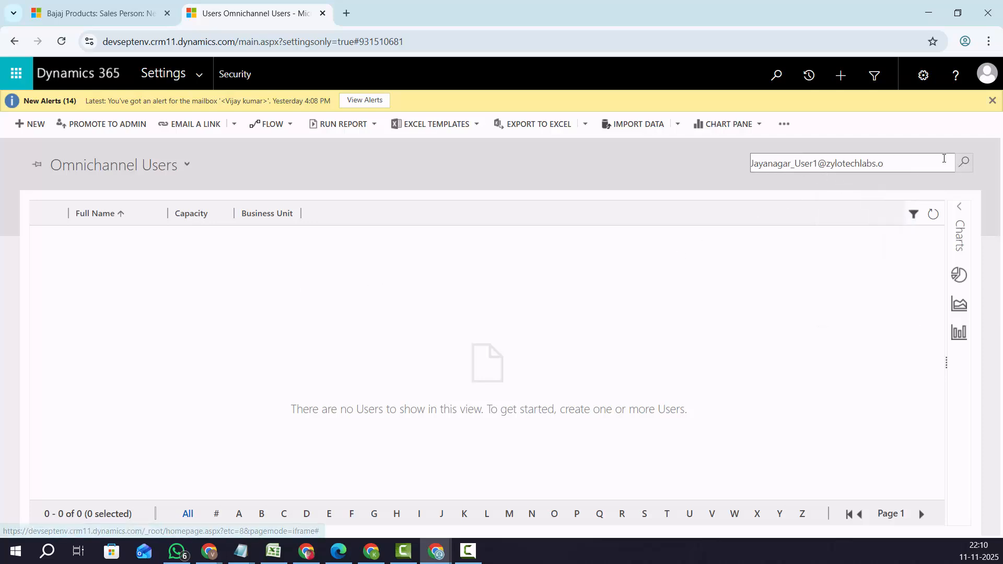
pyautogui.press('BackSpace')
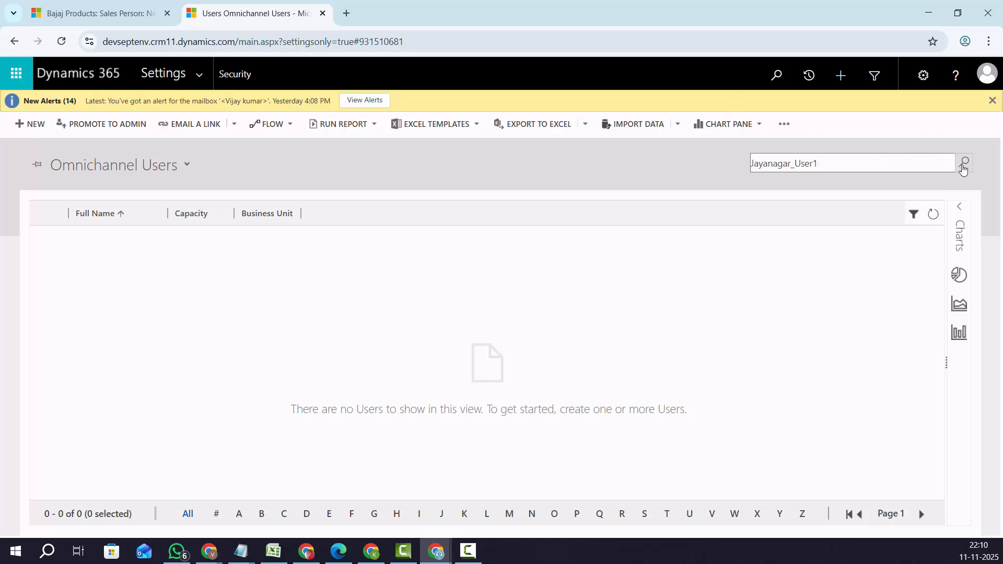
pyautogui.click(963, 166)
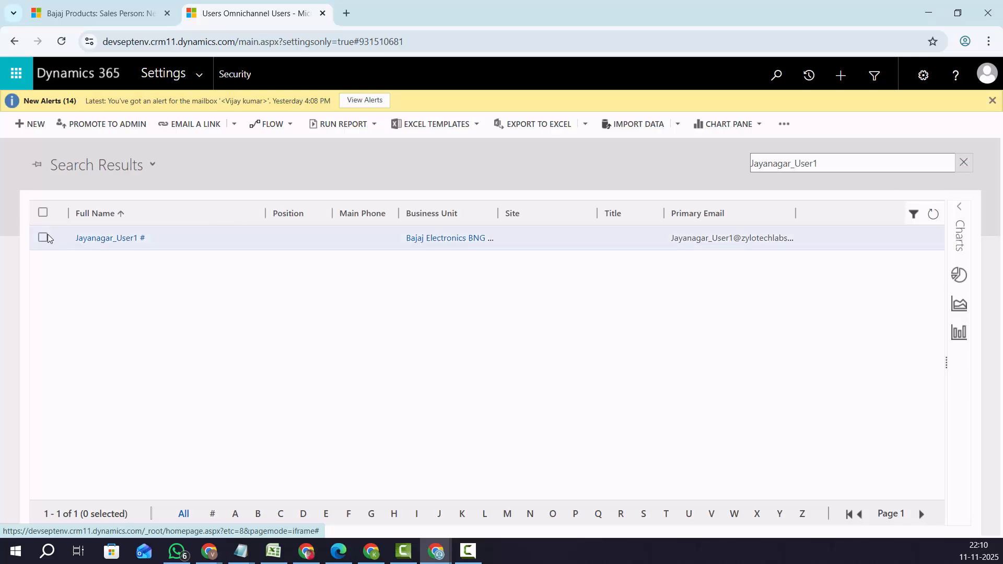
# Open the Jayanagar test user's record and its Manage Roles dialog
pyautogui.click(97, 239)
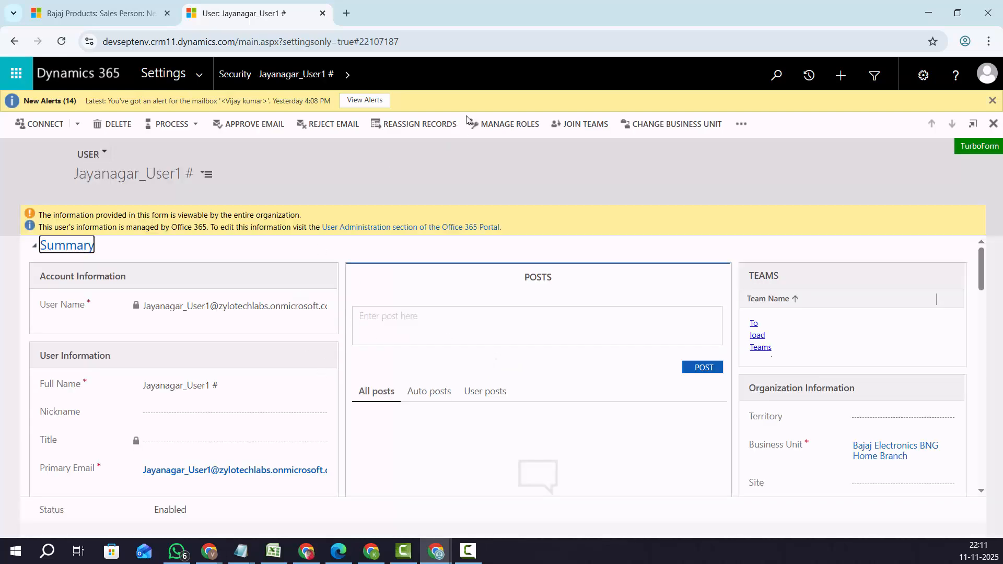
pyautogui.click(499, 129)
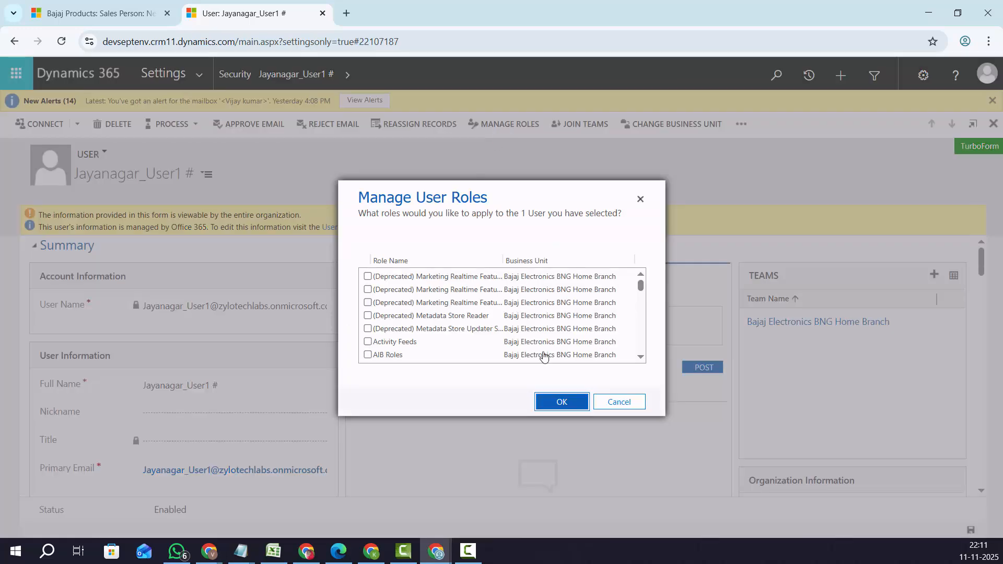
pyautogui.scroll(-1, 642, 359)
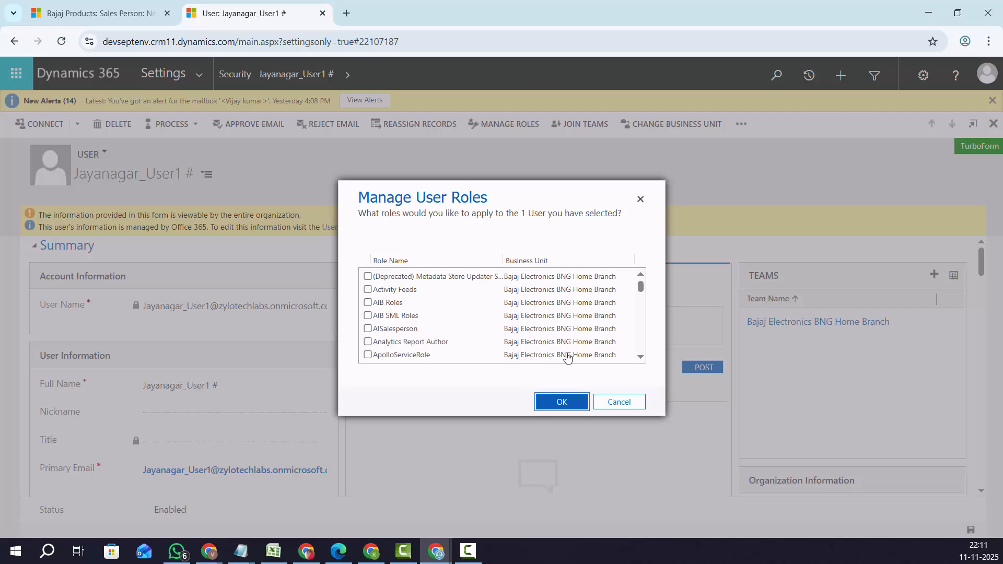
pyautogui.click(640, 356)
pyautogui.click(641, 356)
pyautogui.click(640, 356)
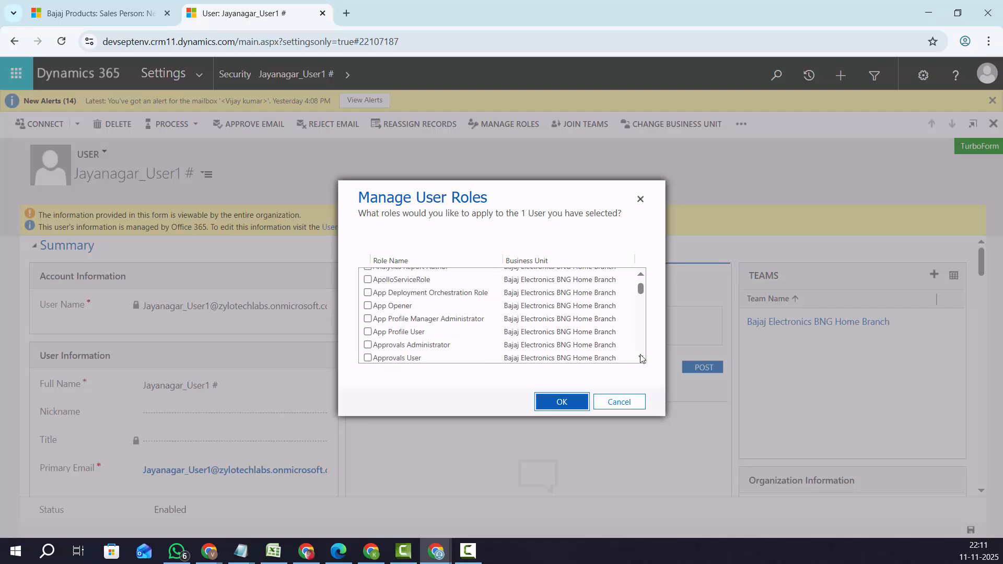
pyautogui.click(640, 357)
pyautogui.click(640, 357)
pyautogui.click(640, 356)
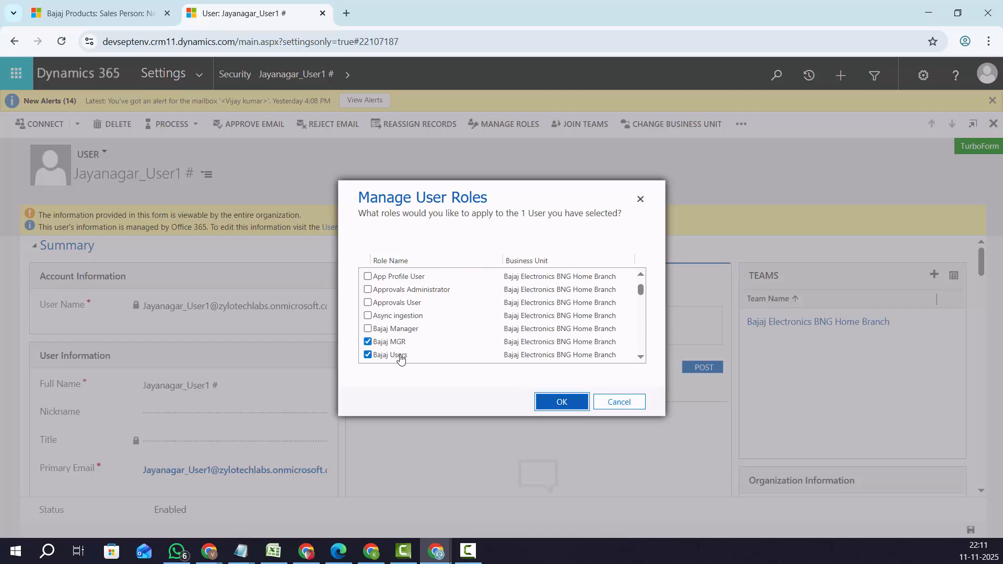
# Swap the Bajaj MGR role for Bajaj Manager and apply with OK
pyautogui.click(368, 342)
pyautogui.click(368, 329)
pyautogui.click(639, 358)
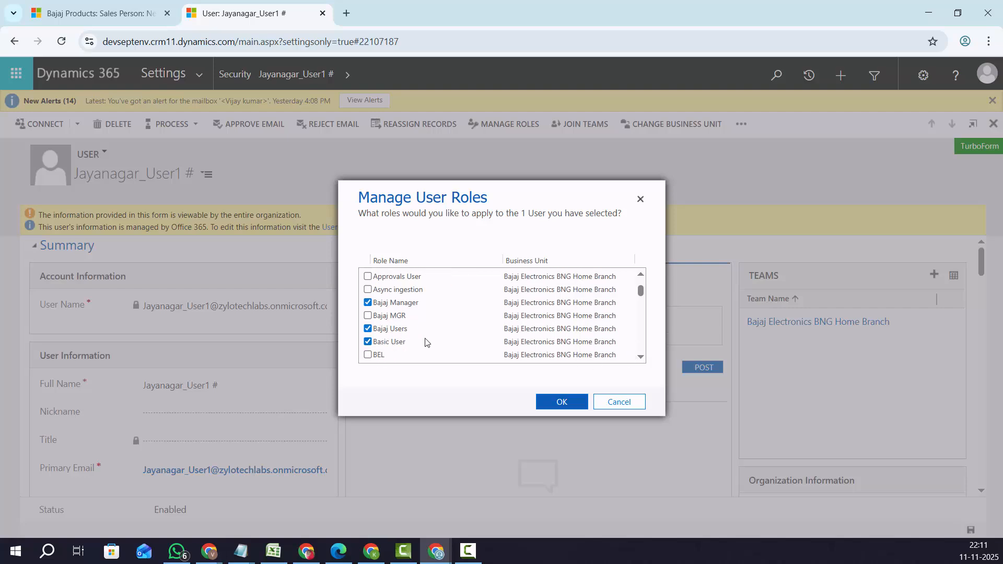
pyautogui.click(641, 357)
pyautogui.click(640, 358)
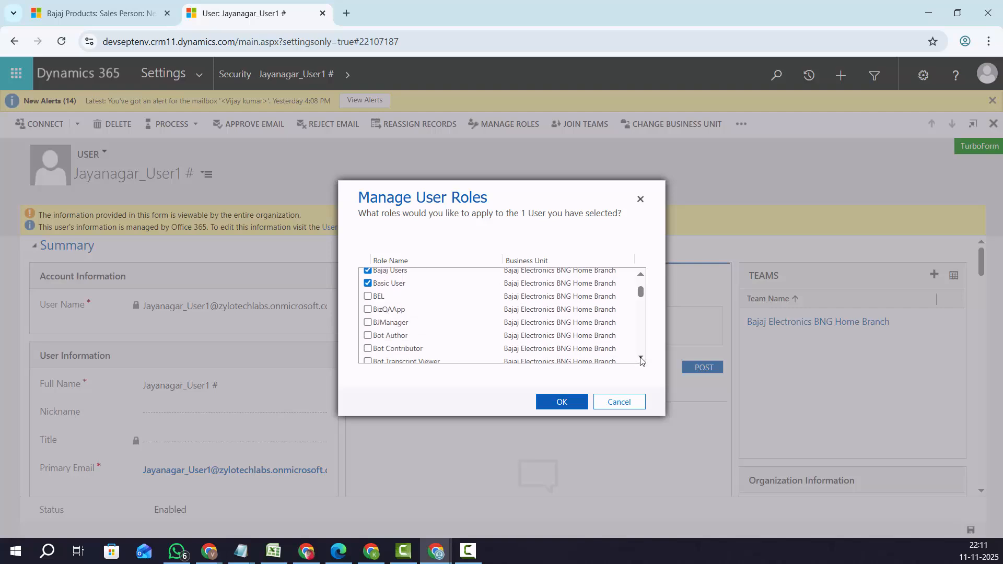
pyautogui.scroll(-12, 640, 359)
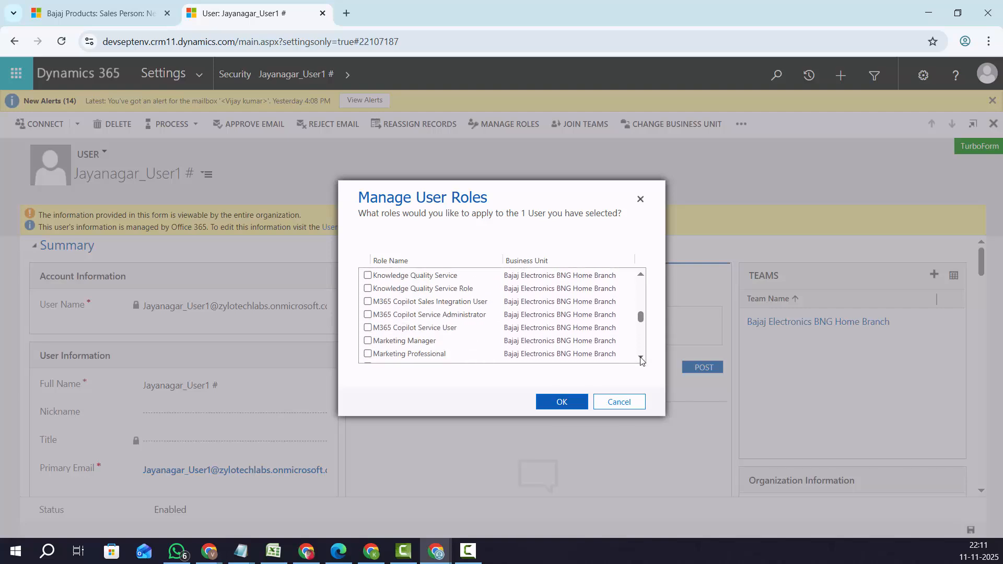
pyautogui.scroll(-12, 641, 359)
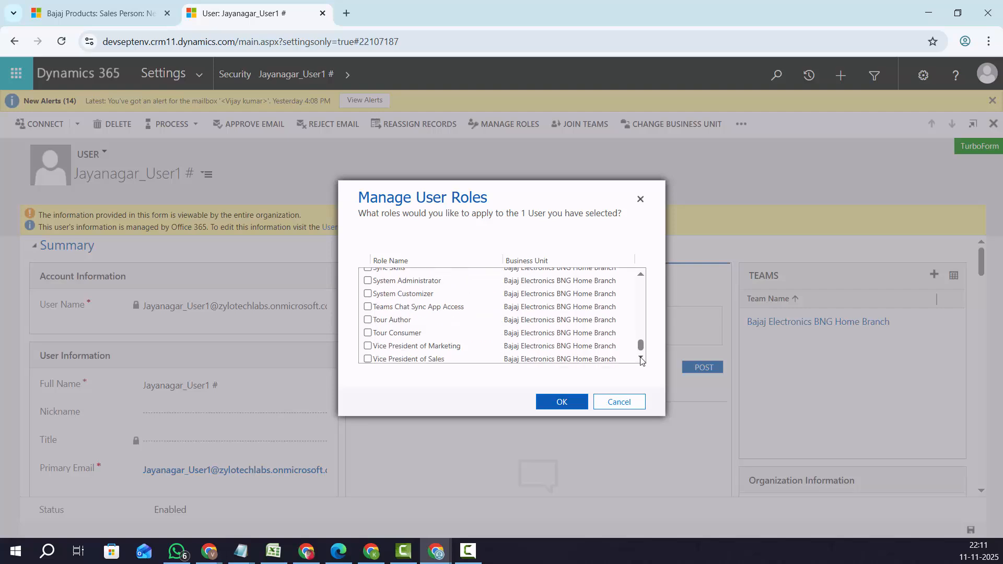
pyautogui.scroll(-1, 641, 360)
pyautogui.click(562, 402)
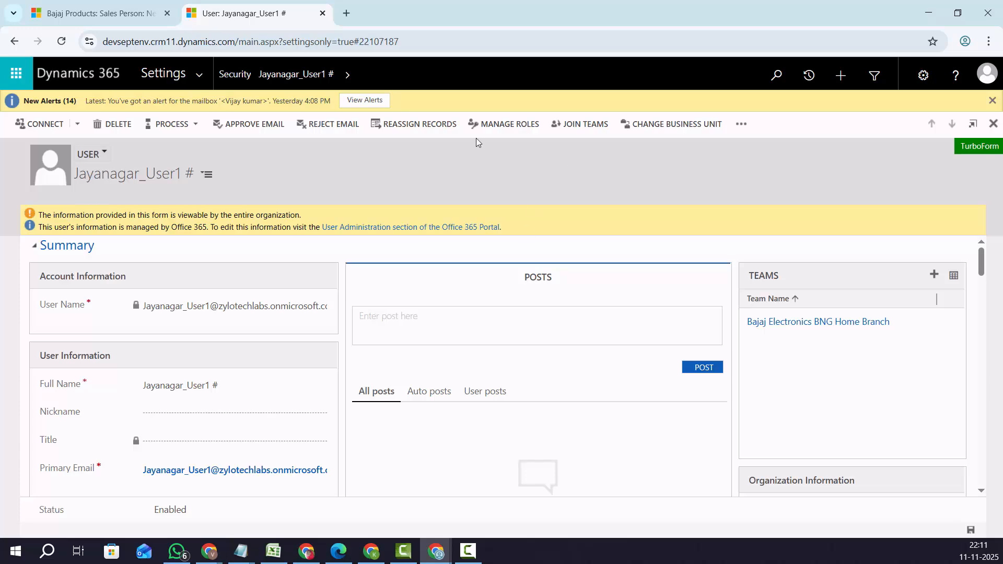
# Empty the browser cache and hard-reload the Bajaj Products app
pyautogui.click(929, 13)
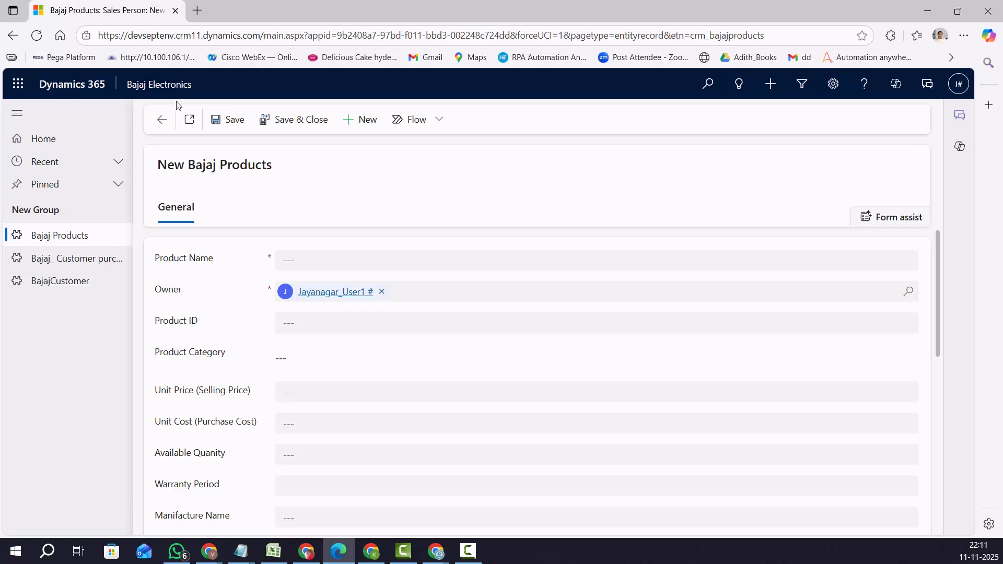
pyautogui.rightClick(416, 203)
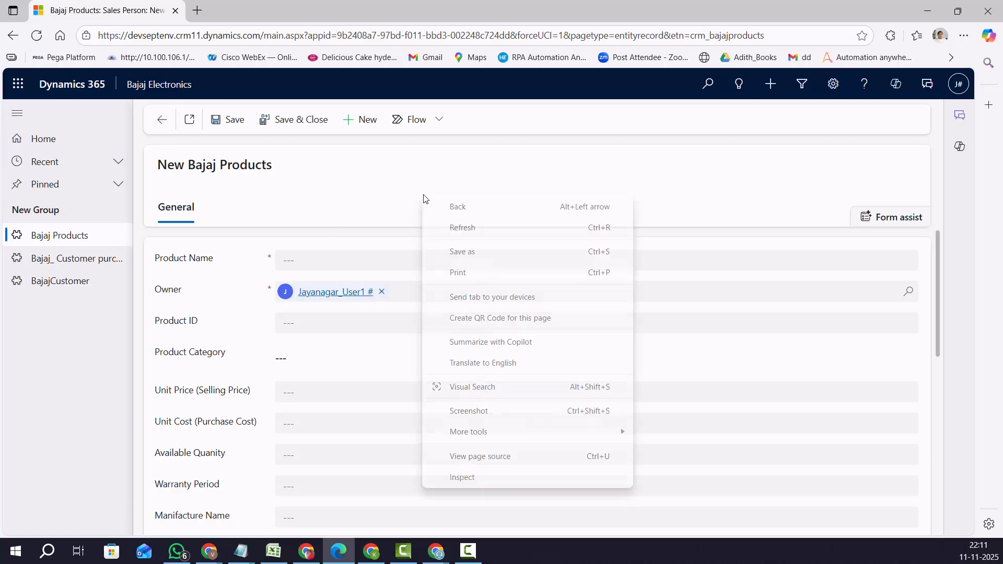
pyautogui.click(493, 479)
pyautogui.rightClick(36, 35)
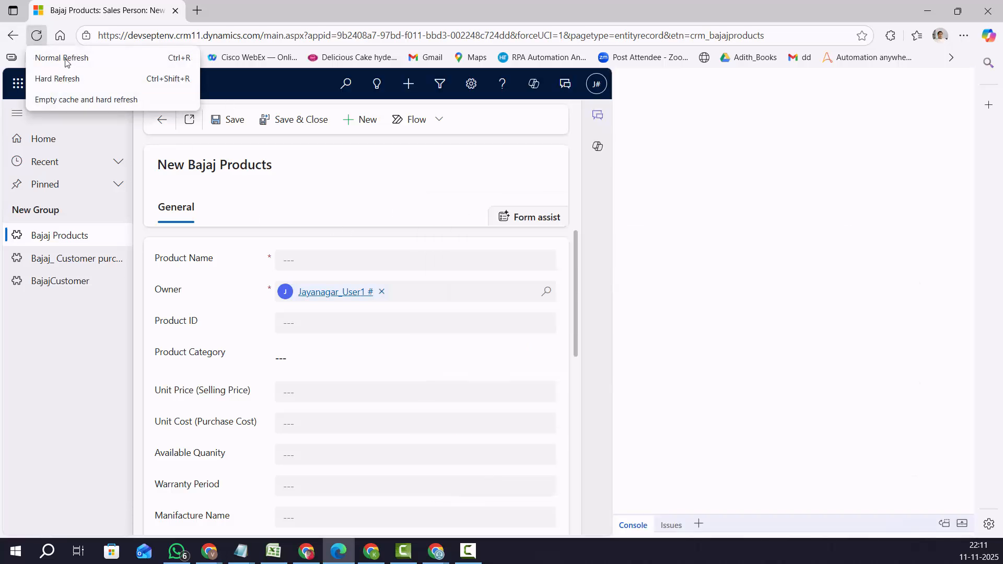
pyautogui.click(84, 101)
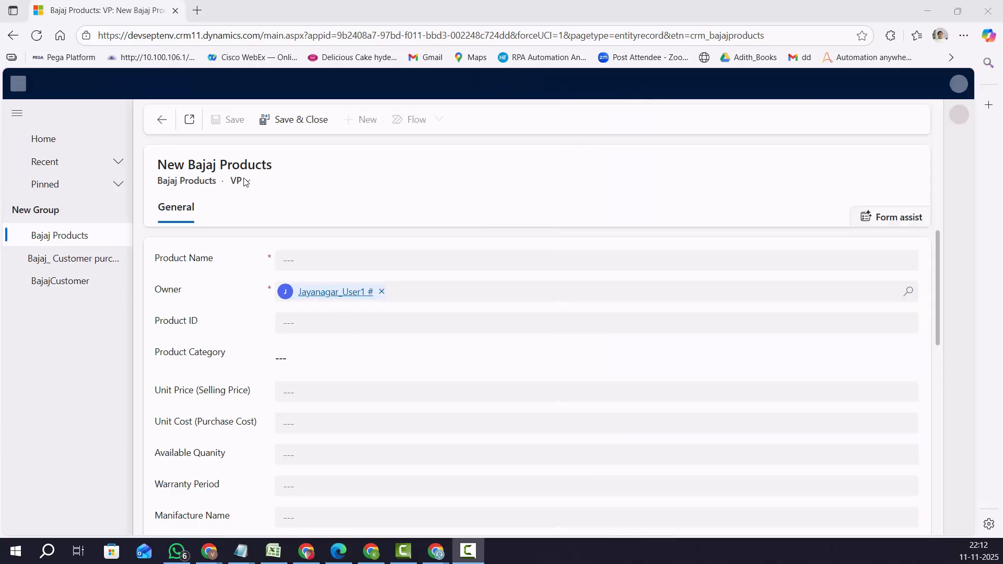
# Switch to the Sales Person form, start a new Bajaj Products record, and check its available forms
pyautogui.click(249, 183)
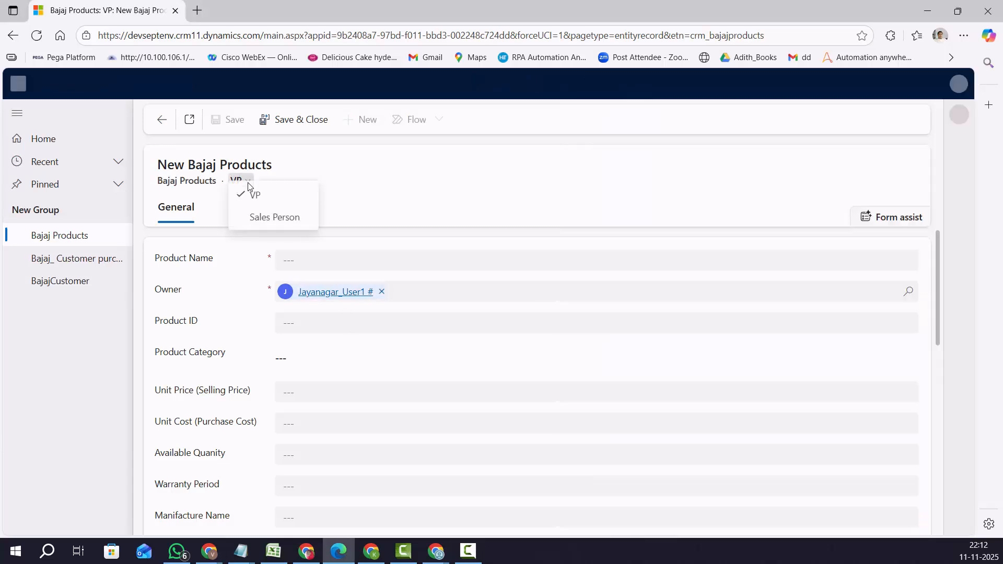
pyautogui.click(281, 224)
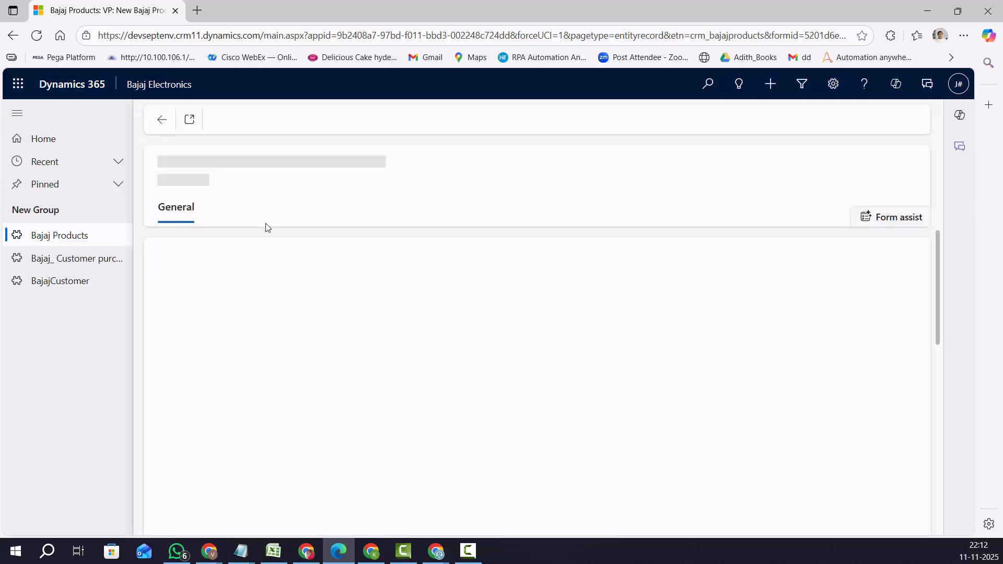
pyautogui.click(64, 236)
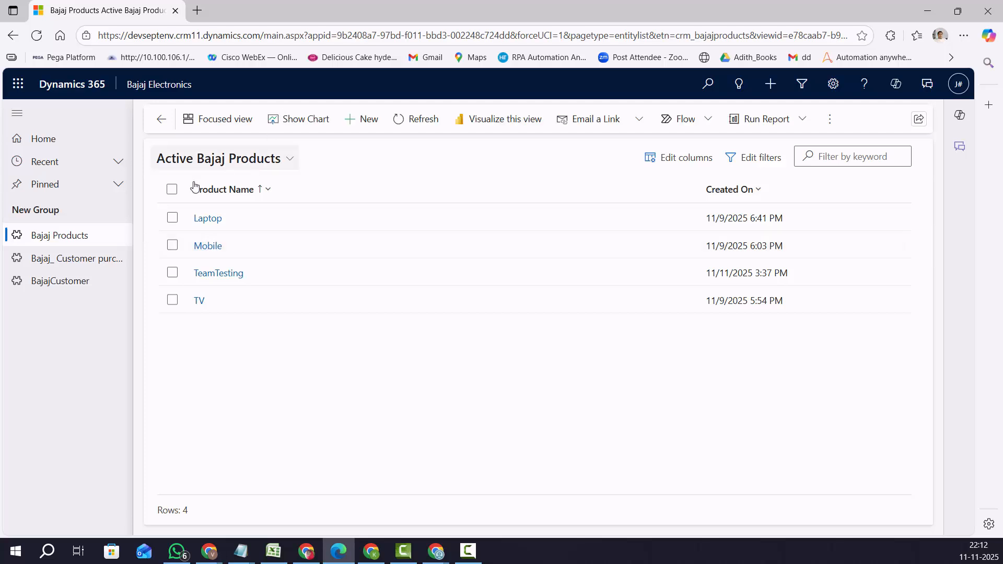
pyautogui.click(352, 129)
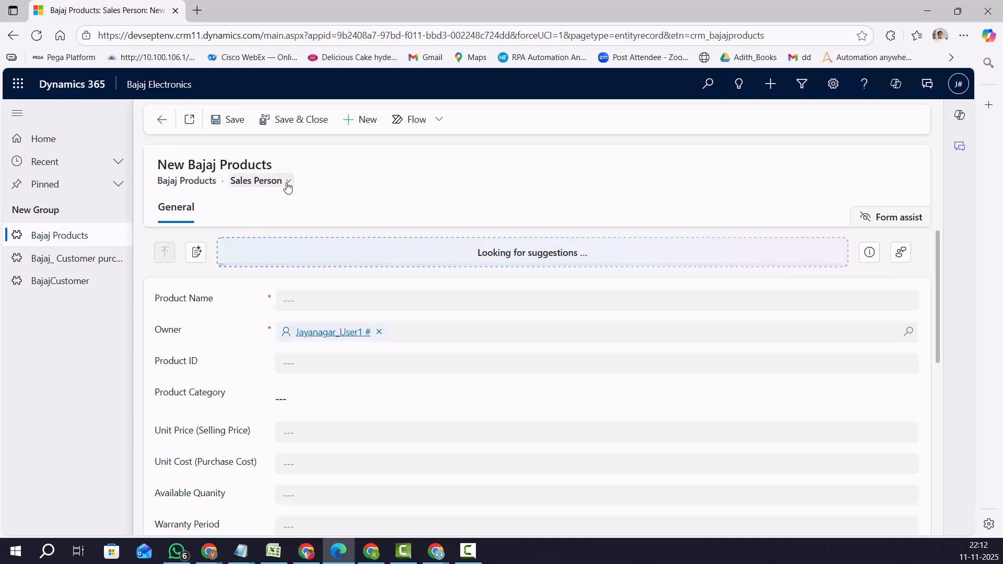
pyautogui.click(287, 183)
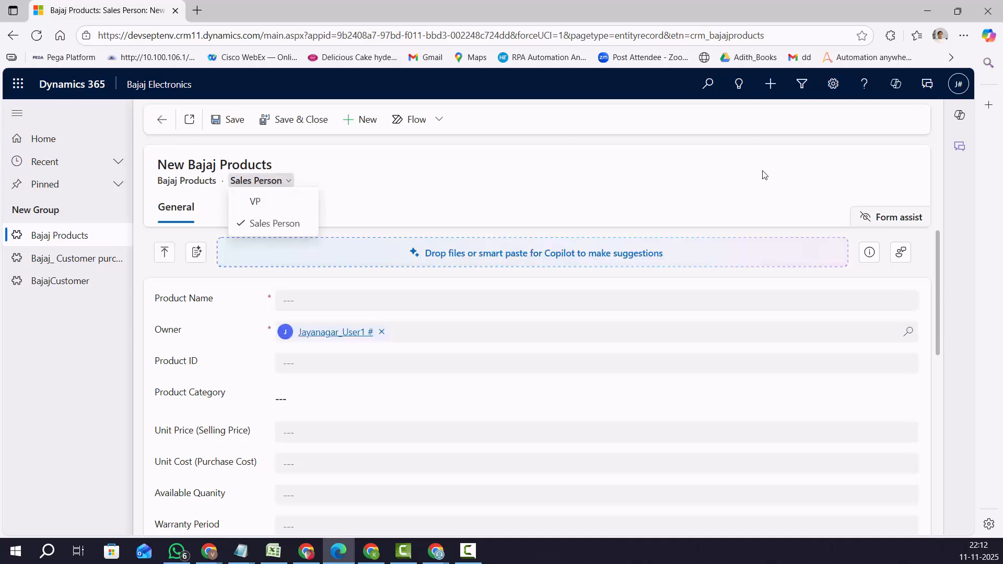
pyautogui.click(933, 17)
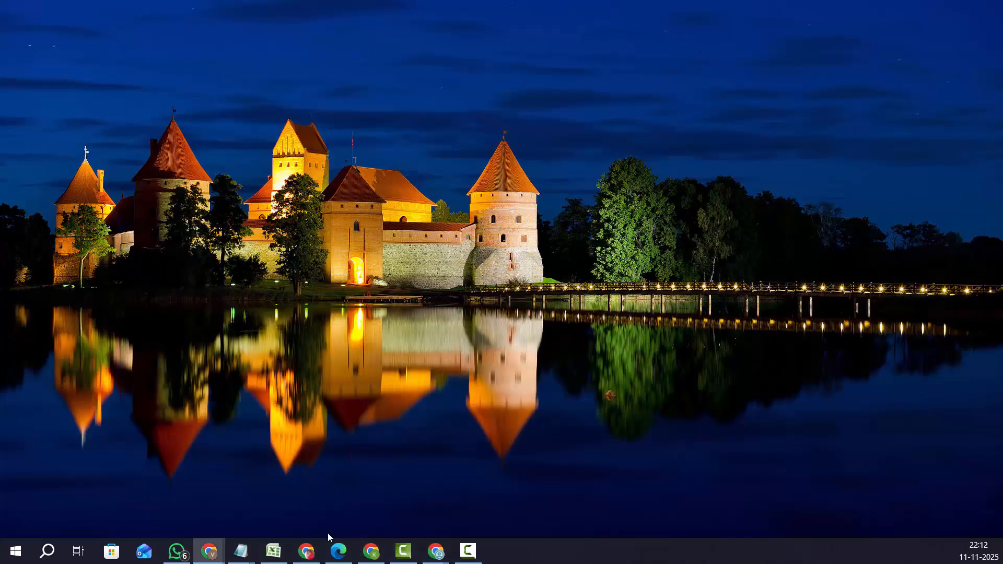
# Return to the Bajaj Products solution, dismiss the search bar and alerts, and select the Sales Manager form
pyautogui.moveTo(435, 550)
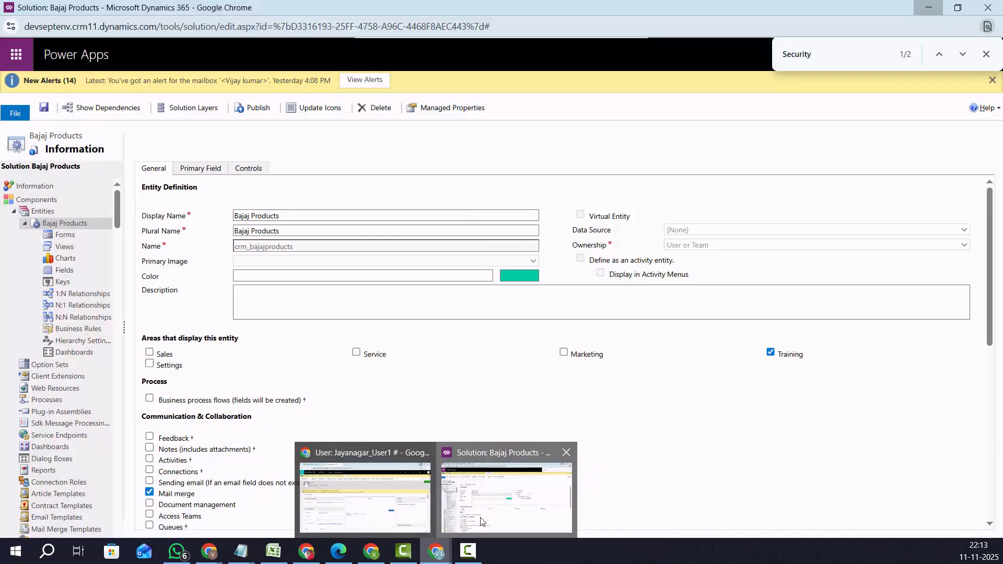
pyautogui.click(480, 520)
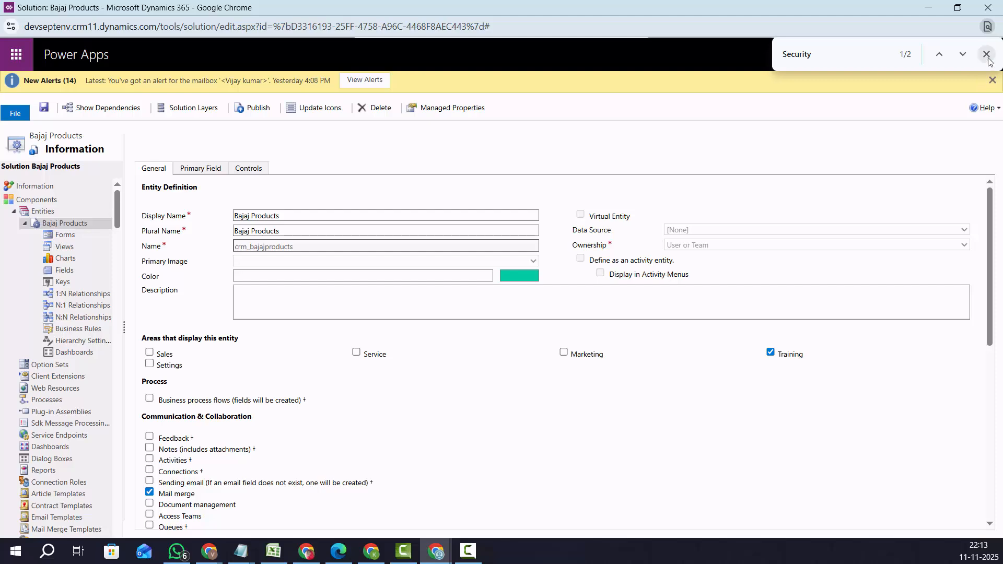
pyautogui.click(986, 55)
pyautogui.scroll(-3, 832, 235)
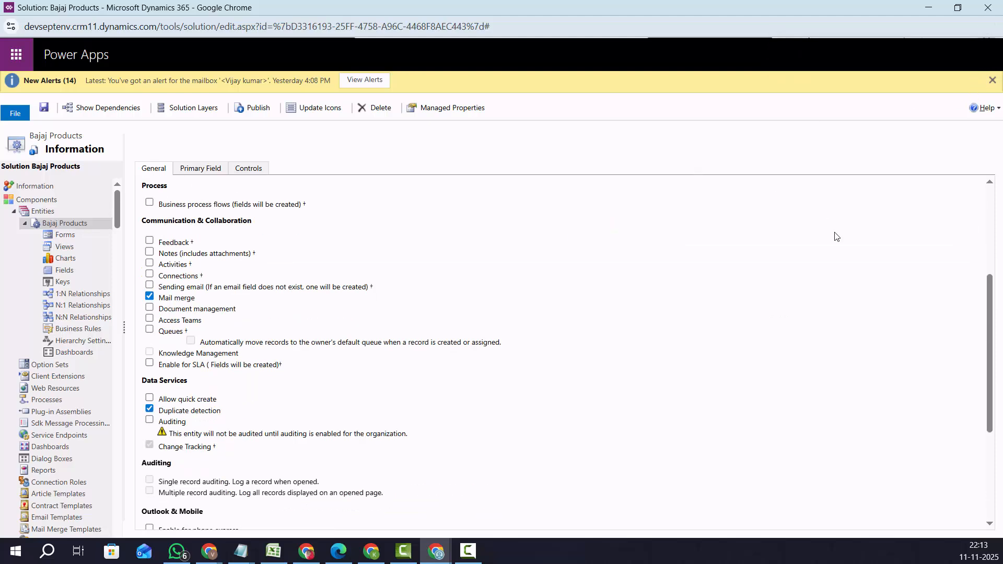
pyautogui.scroll(3, 834, 236)
pyautogui.click(991, 84)
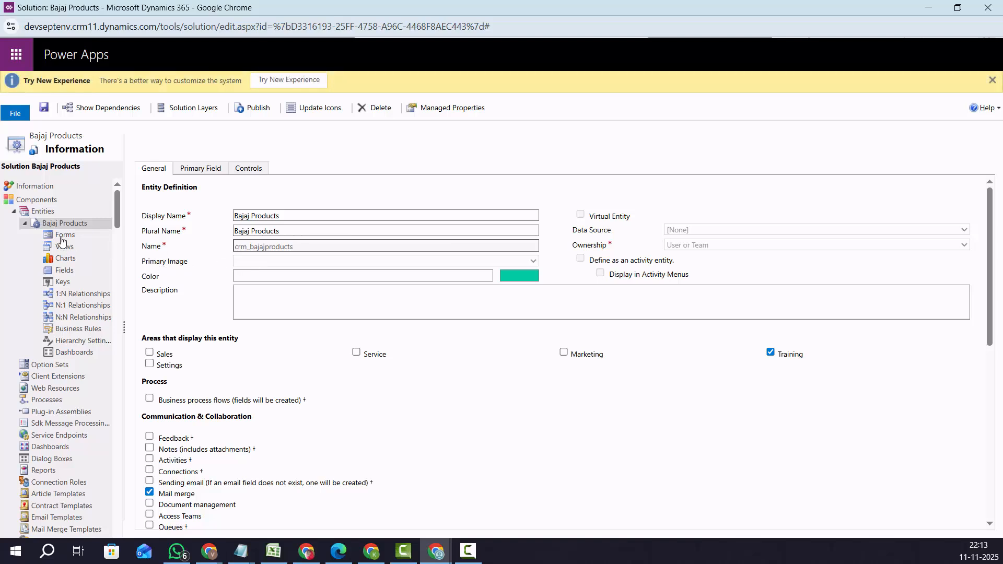
pyautogui.click(62, 238)
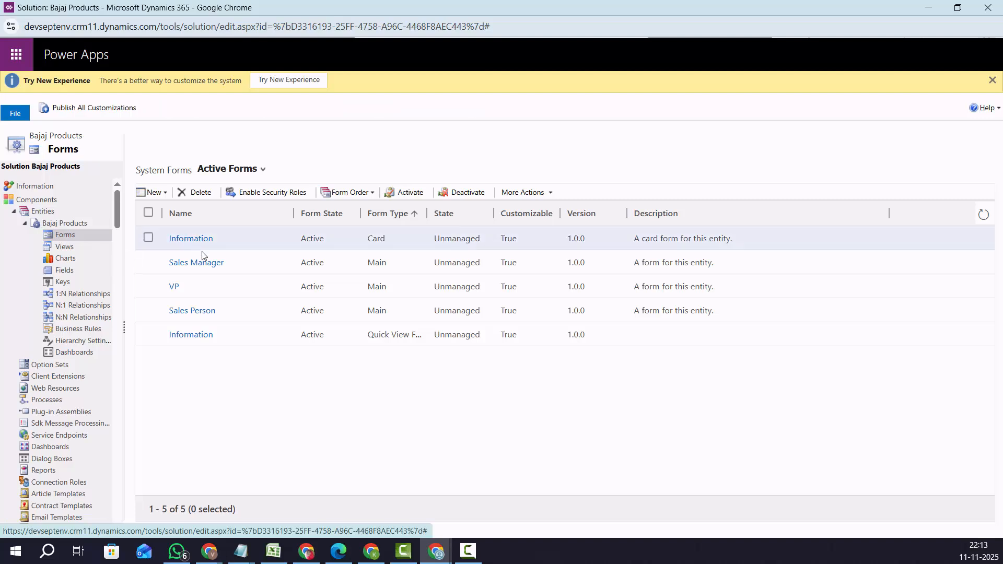
pyautogui.click(156, 262)
# Review the Sales Manager form's security role assignment, then select the VP form instead
pyautogui.click(270, 194)
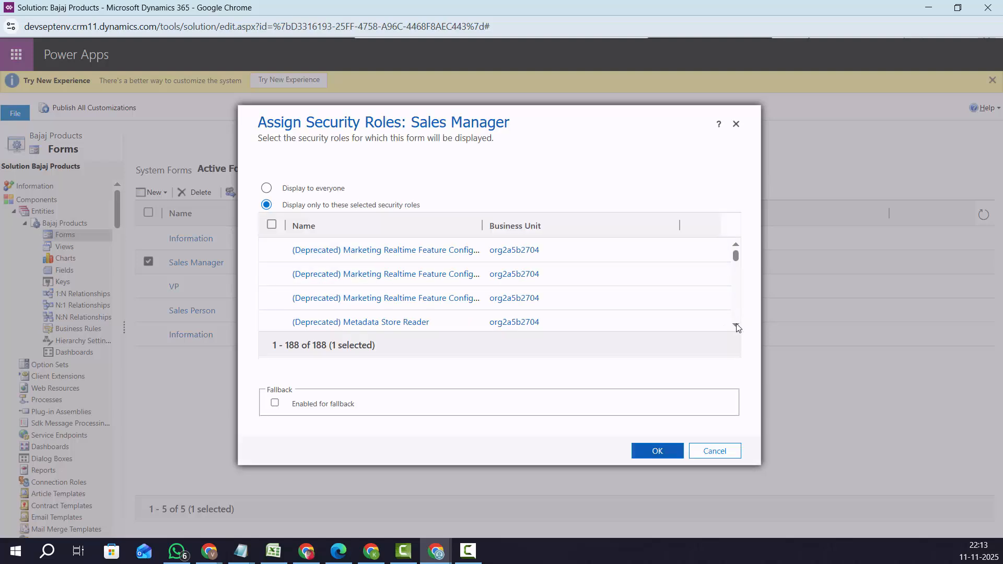
pyautogui.scroll(-5, 736, 327)
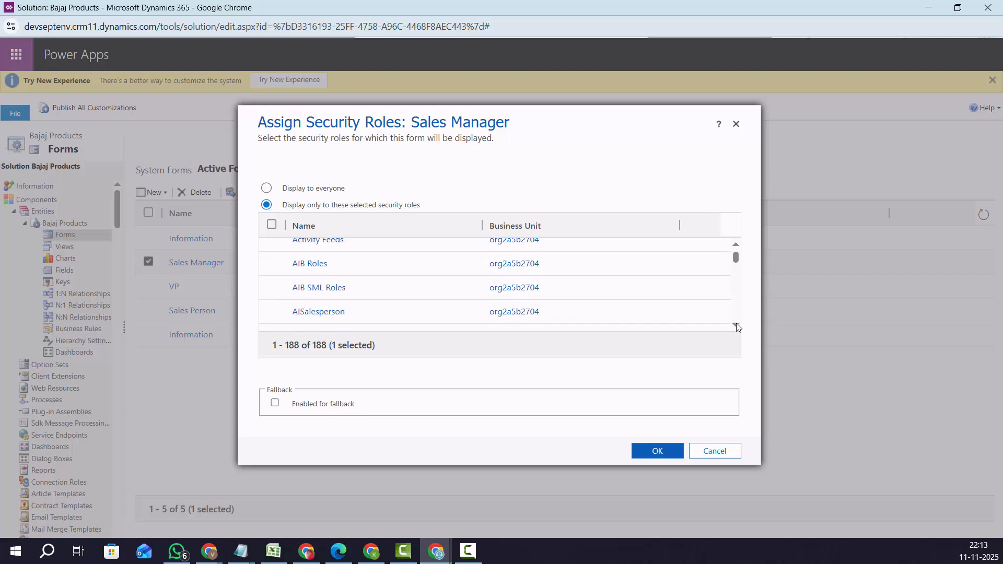
pyautogui.scroll(-5, 736, 327)
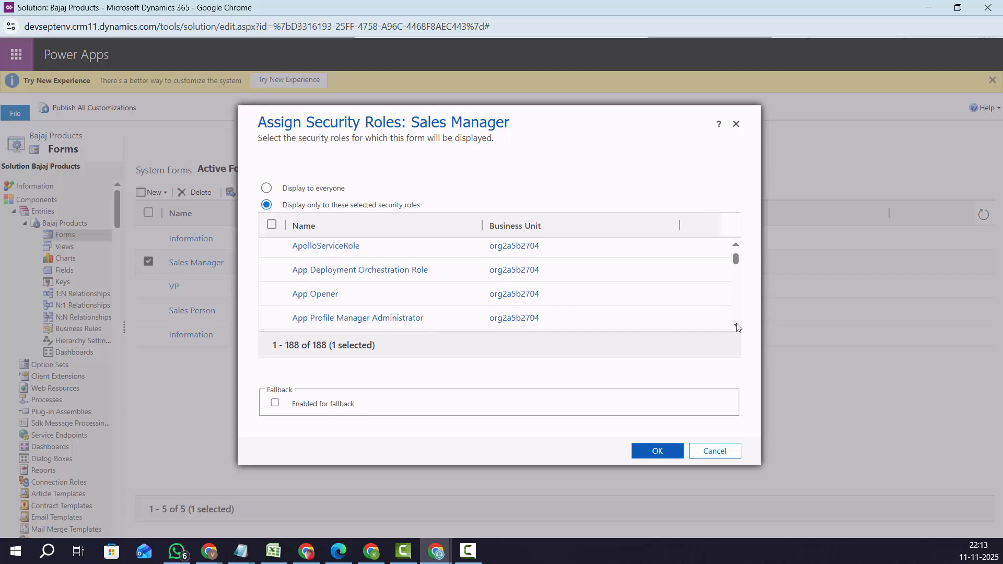
pyautogui.scroll(-5, 737, 327)
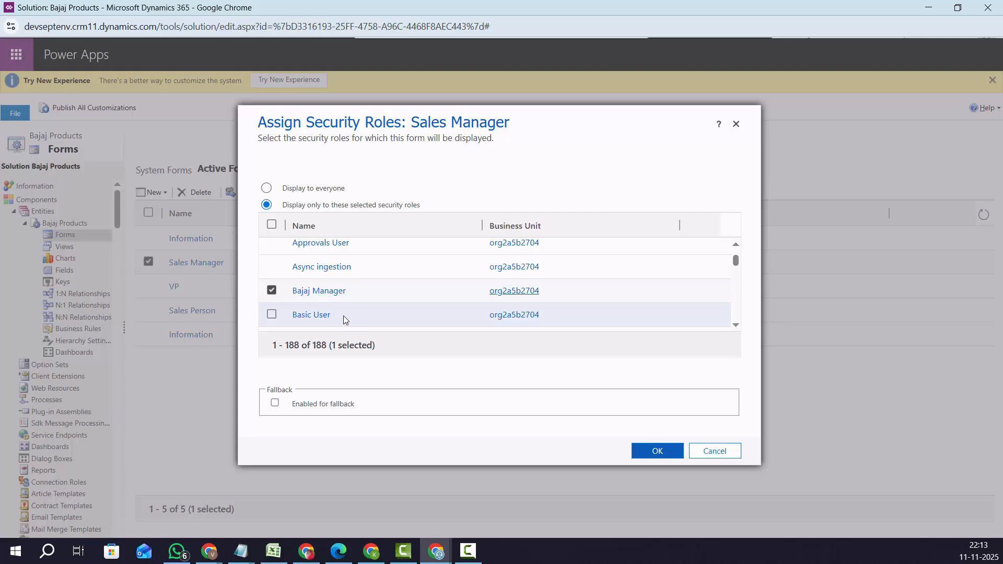
pyautogui.click(735, 325)
pyautogui.click(735, 325)
pyautogui.click(736, 324)
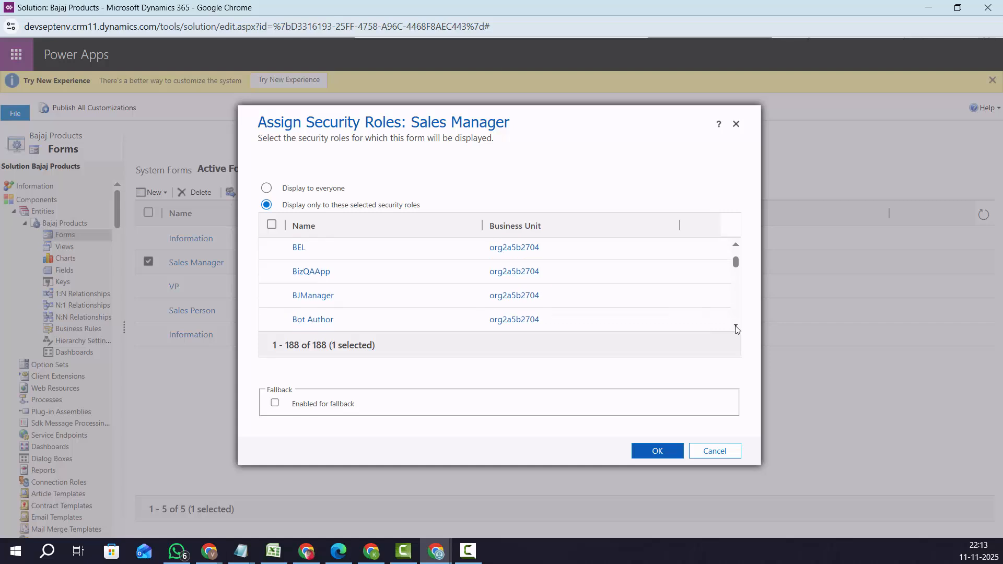
pyautogui.click(735, 325)
pyautogui.scroll(-1, 503, 324)
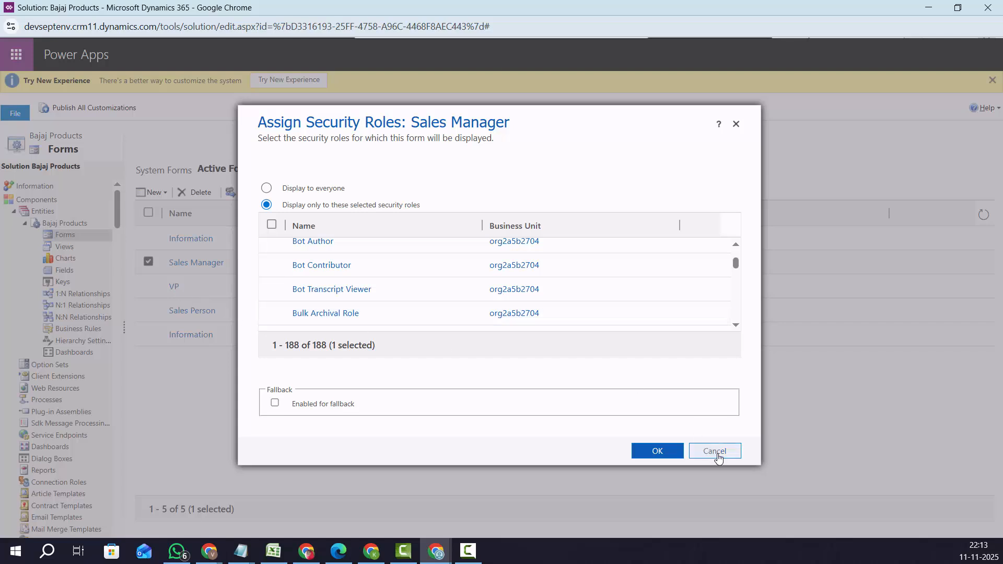
pyautogui.click(663, 452)
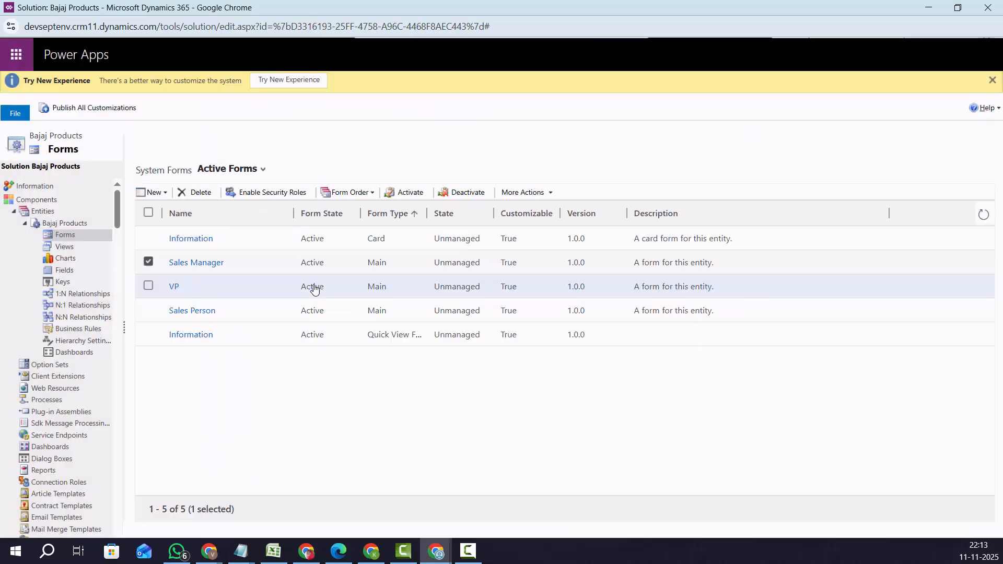
pyautogui.click(148, 262)
pyautogui.click(148, 286)
# Save the VP form's security role assignment, keeping Bajaj Manager selected
pyautogui.click(174, 287)
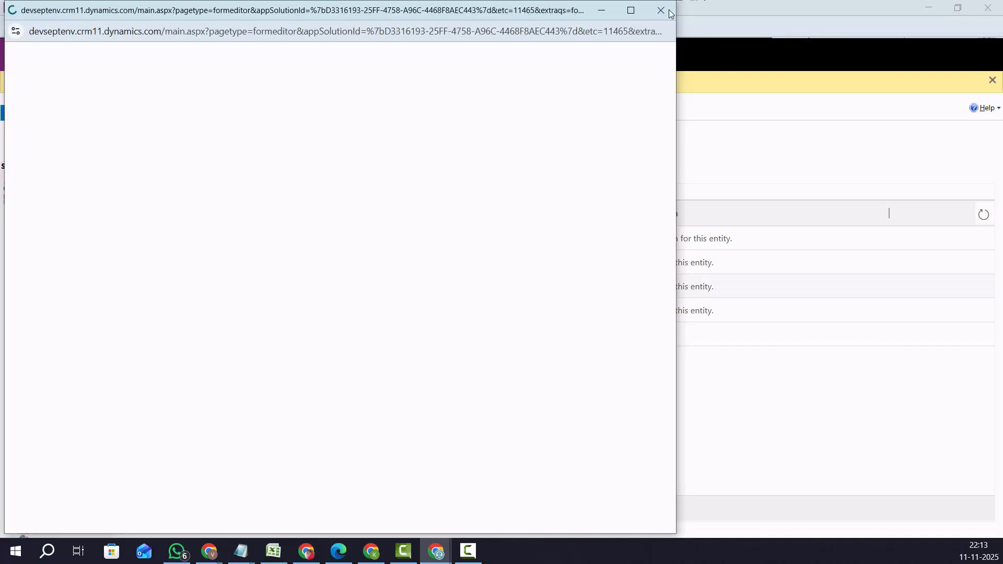
pyautogui.click(610, 14)
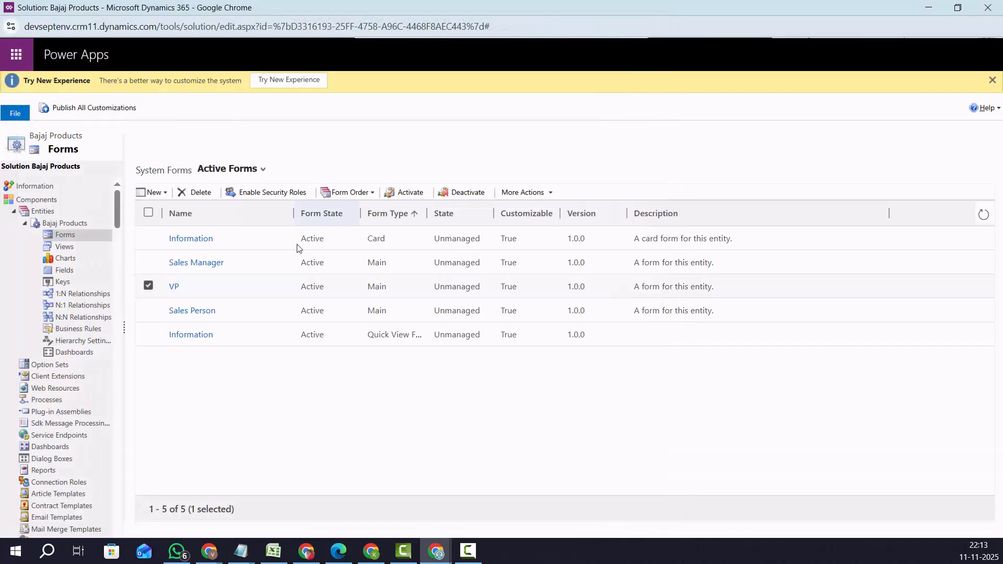
pyautogui.click(266, 192)
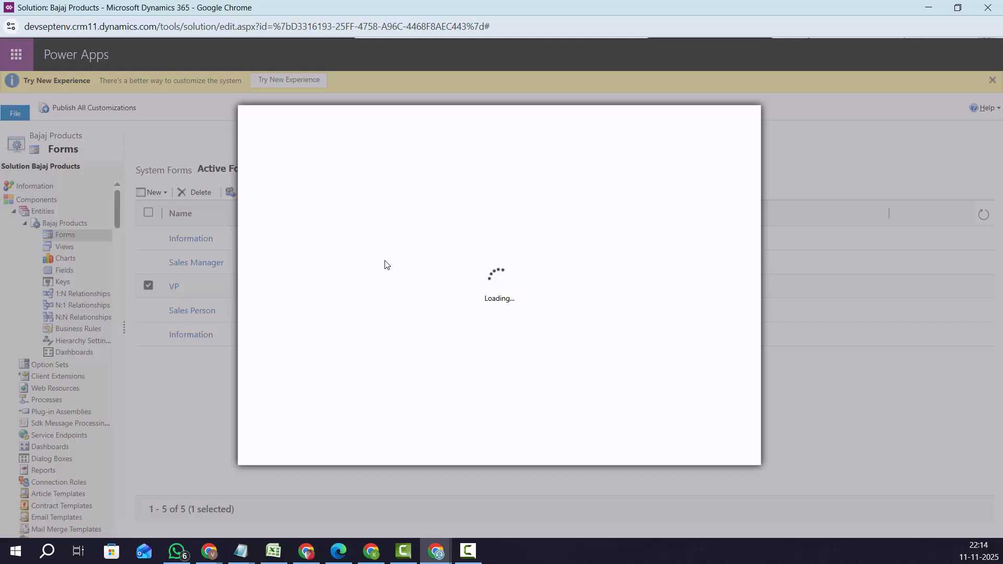
pyautogui.scroll(-2, 399, 277)
pyautogui.scroll(-5, 399, 277)
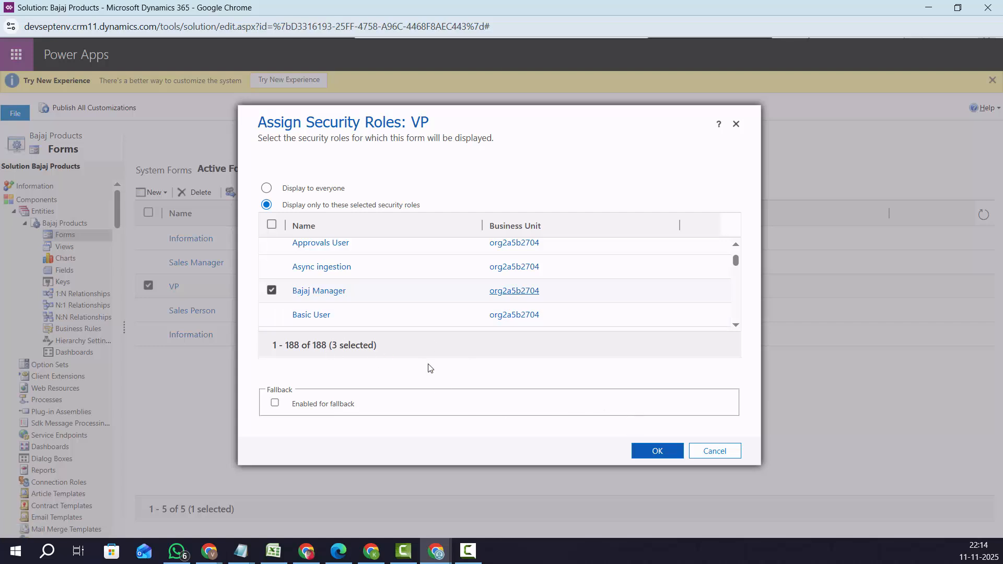
pyautogui.click(656, 450)
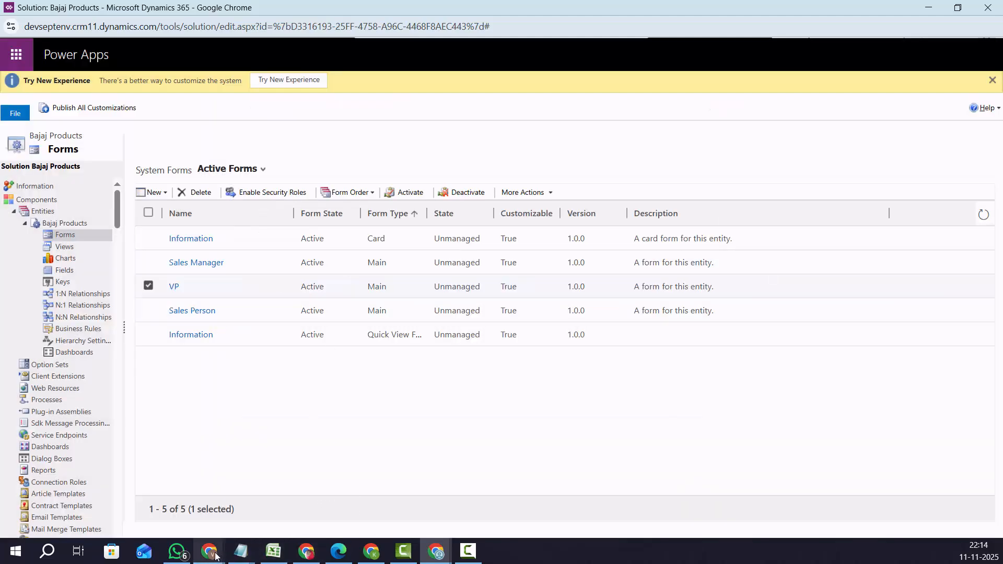
# Use the taskbar to return to the window with the new Bajaj Products record
pyautogui.moveTo(209, 551)
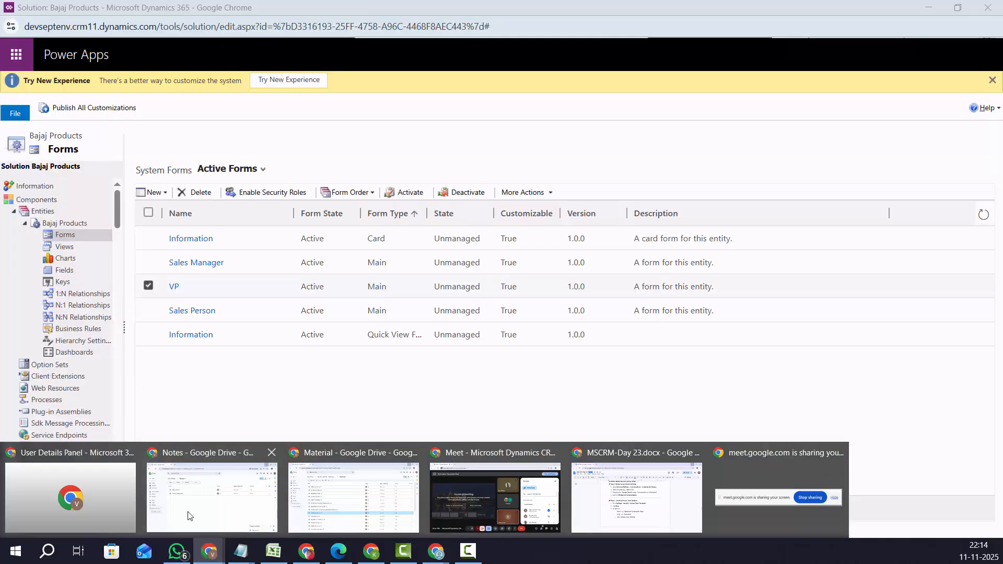
pyautogui.click(178, 401)
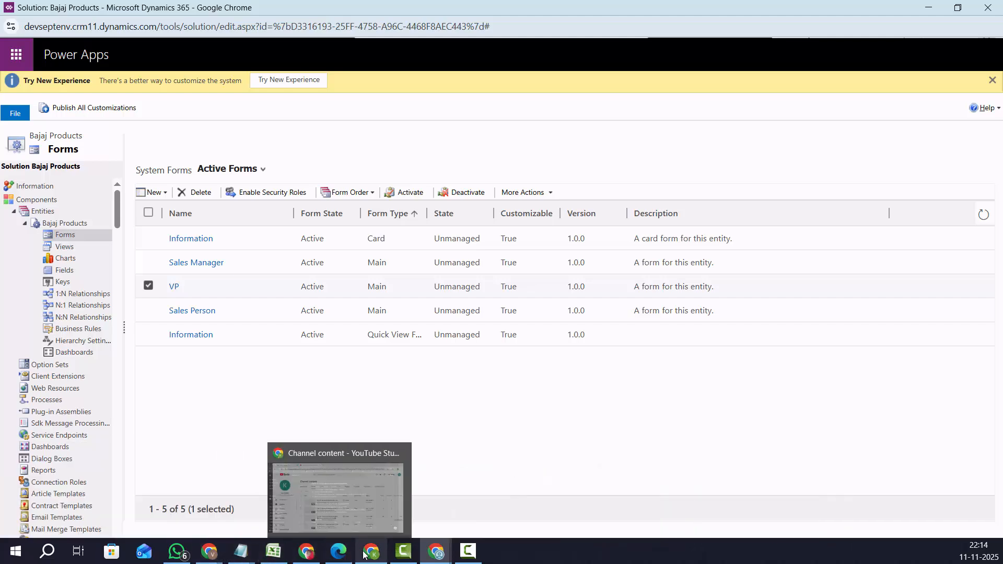
pyautogui.moveTo(443, 550)
pyautogui.click(385, 504)
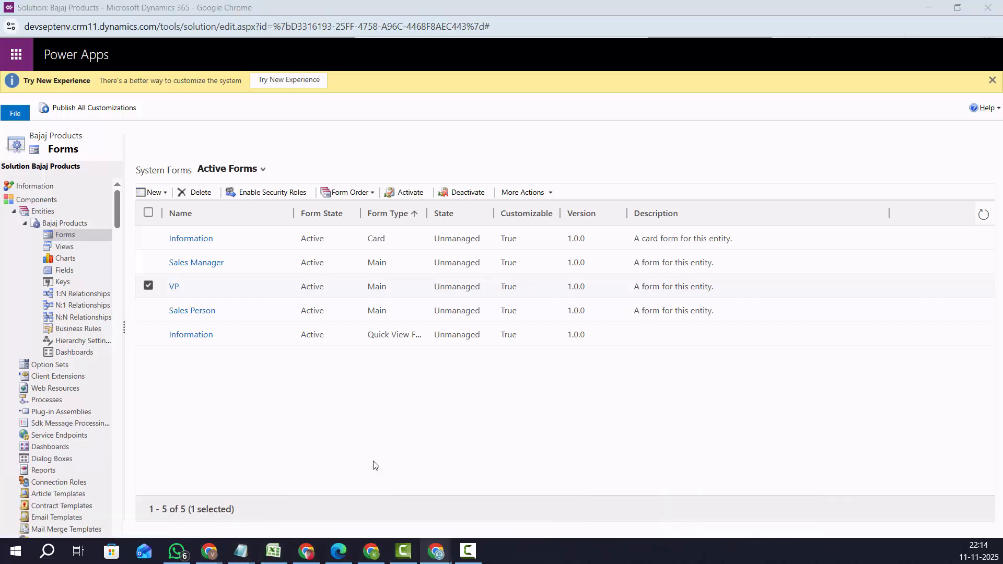
# Check the record's available forms, then empty the cache and hard-reload the page
pyautogui.click(99, 13)
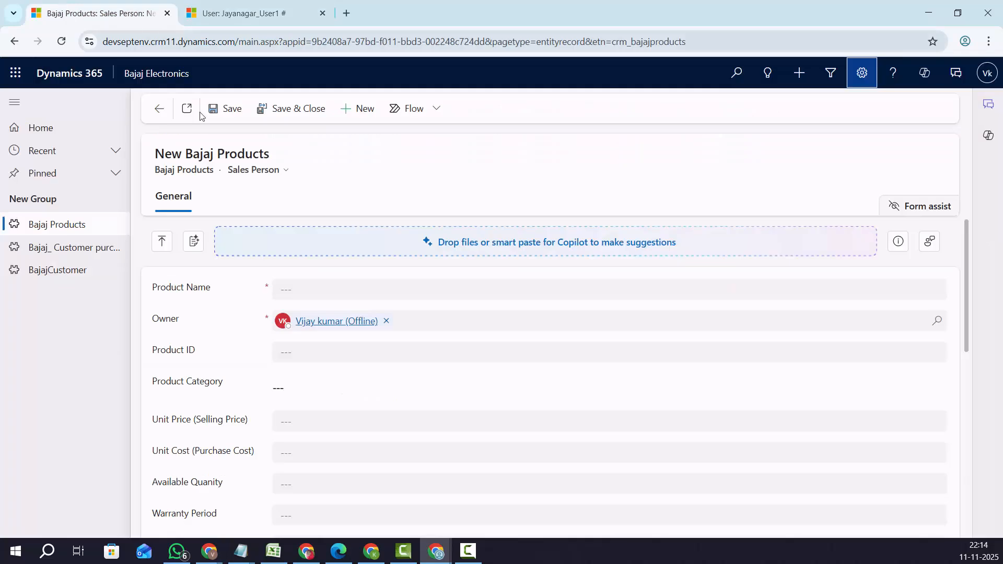
pyautogui.click(277, 171)
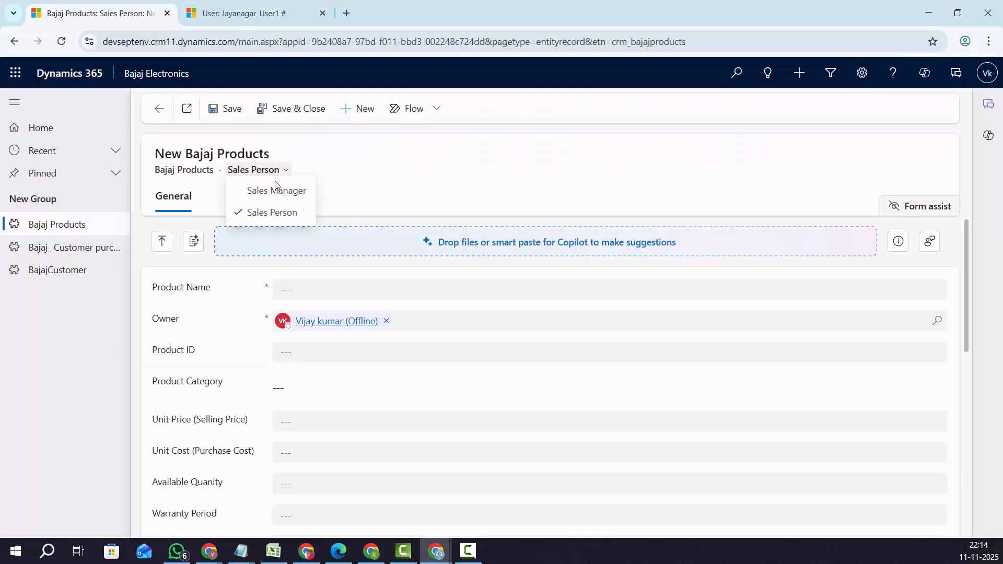
pyautogui.rightClick(99, 310)
pyautogui.click(127, 297)
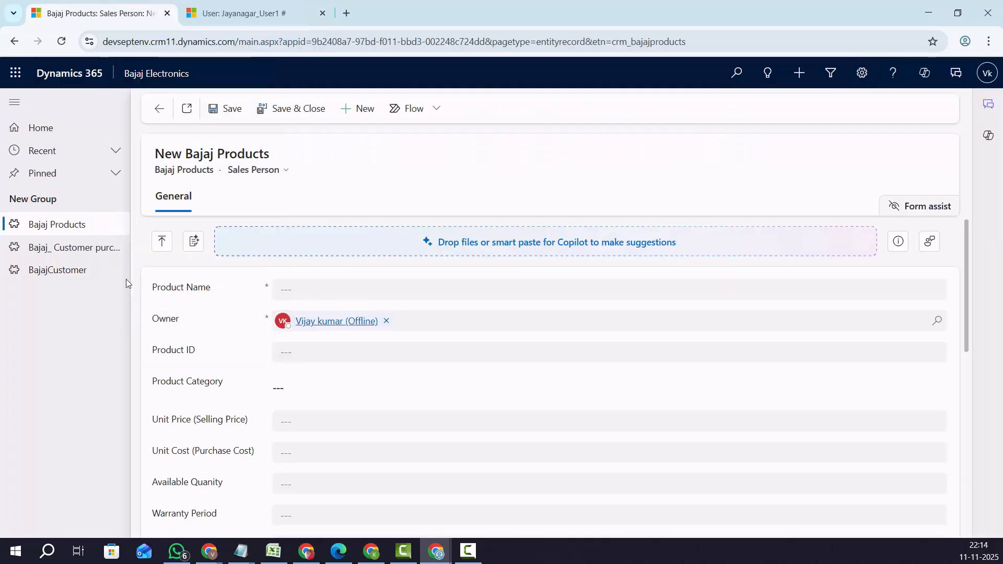
pyautogui.rightClick(63, 45)
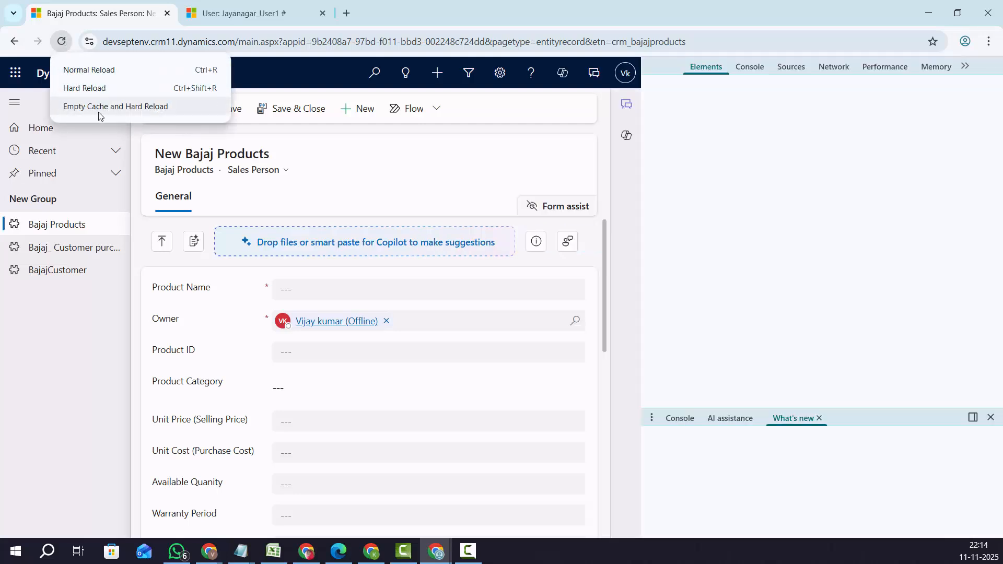
pyautogui.click(98, 111)
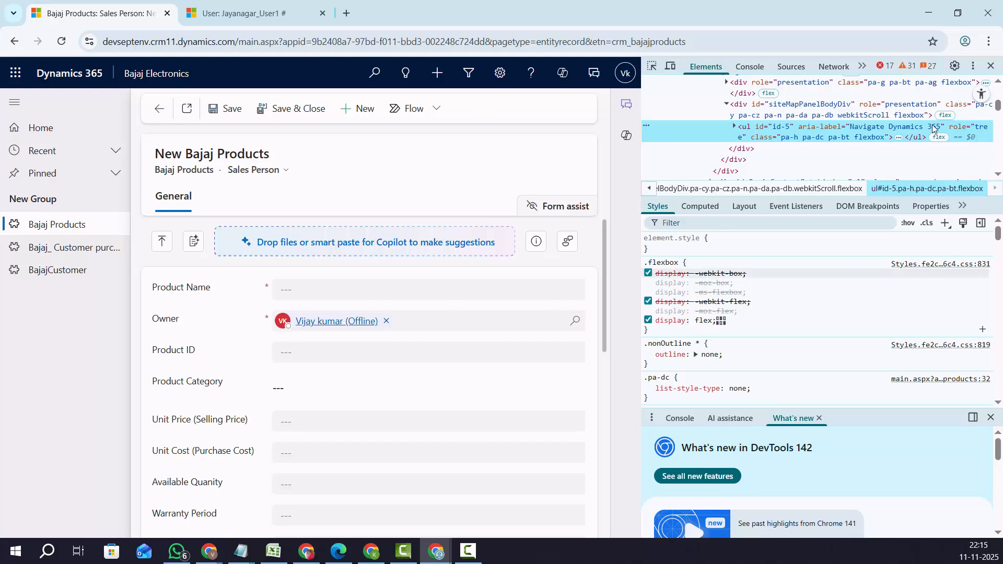
pyautogui.click(990, 67)
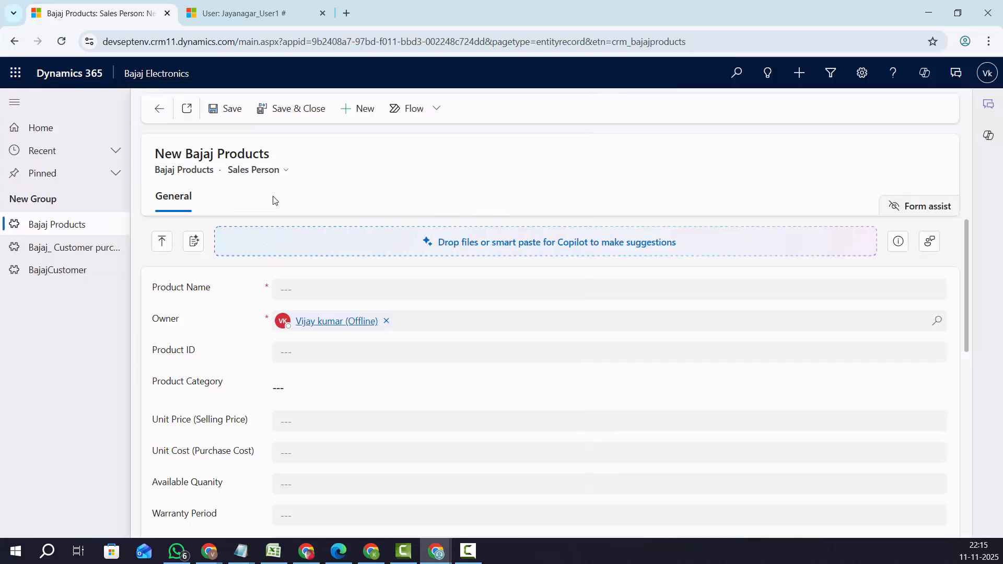
# Check the available forms again and bring up the hard reload options
pyautogui.click(288, 172)
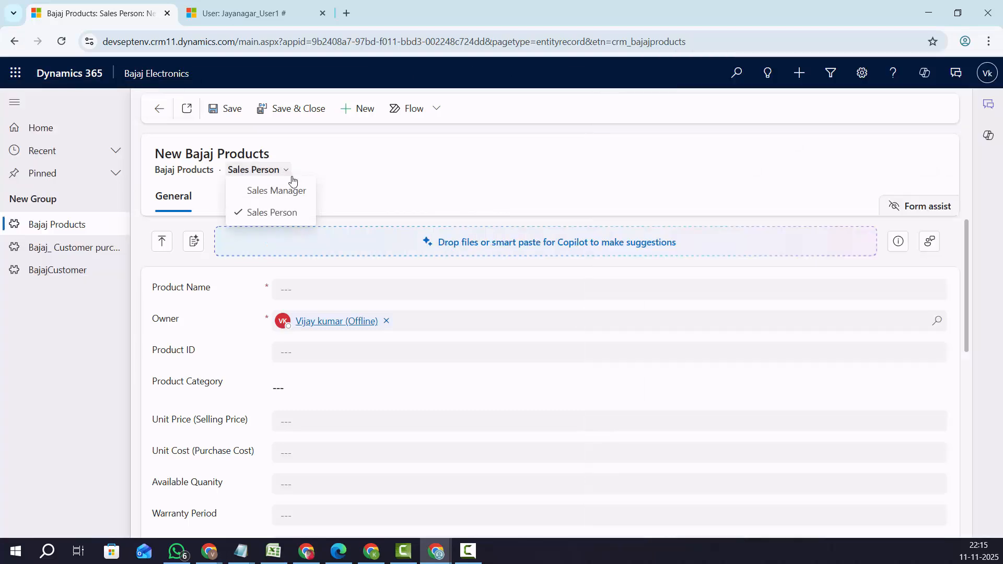
pyautogui.rightClick(111, 326)
pyautogui.click(141, 314)
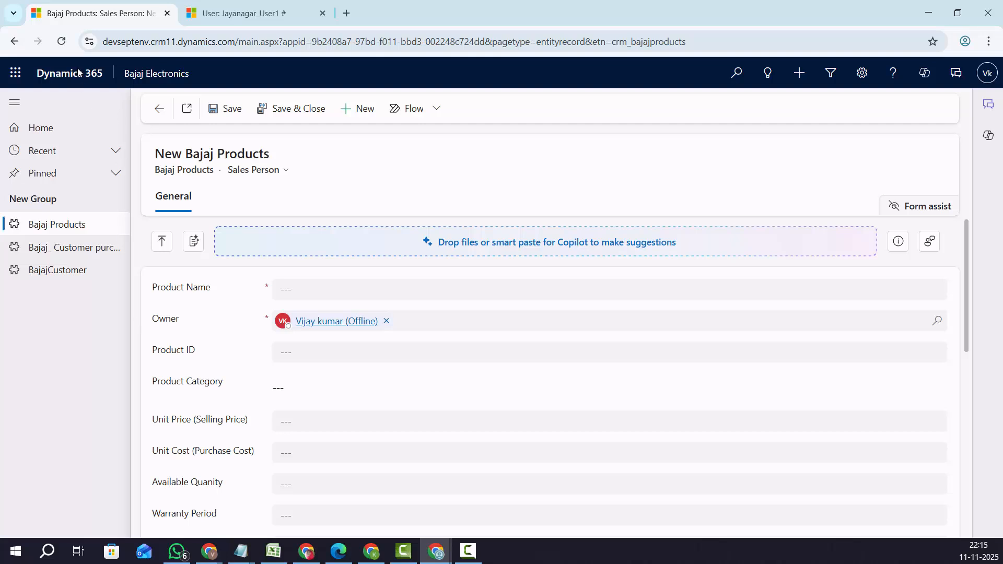
pyautogui.rightClick(64, 44)
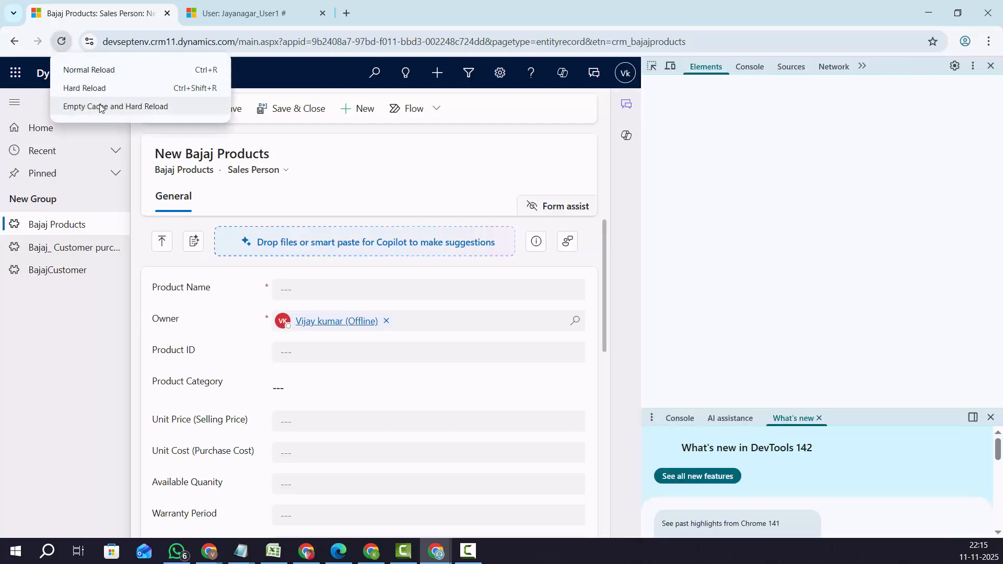
# Hard-reload the page, then close the extra user record tab and the developer tools
pyautogui.click(99, 106)
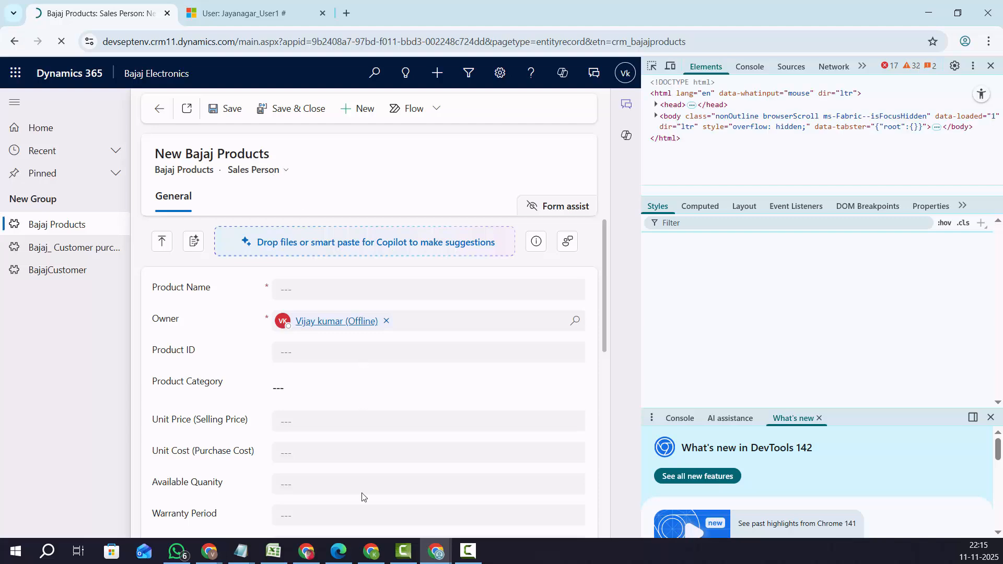
pyautogui.moveTo(349, 499)
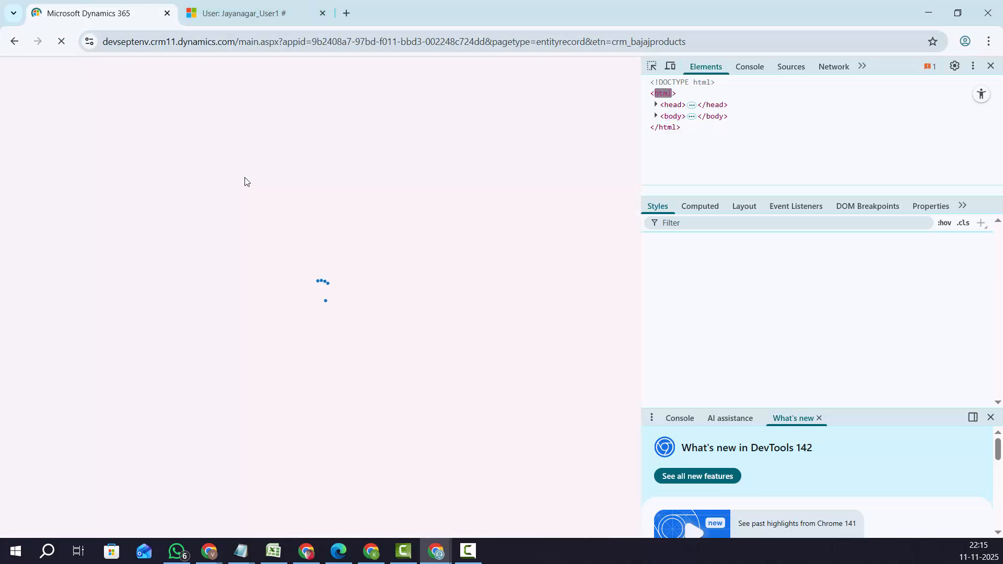
pyautogui.hotkey('ctrl', 'Tab')
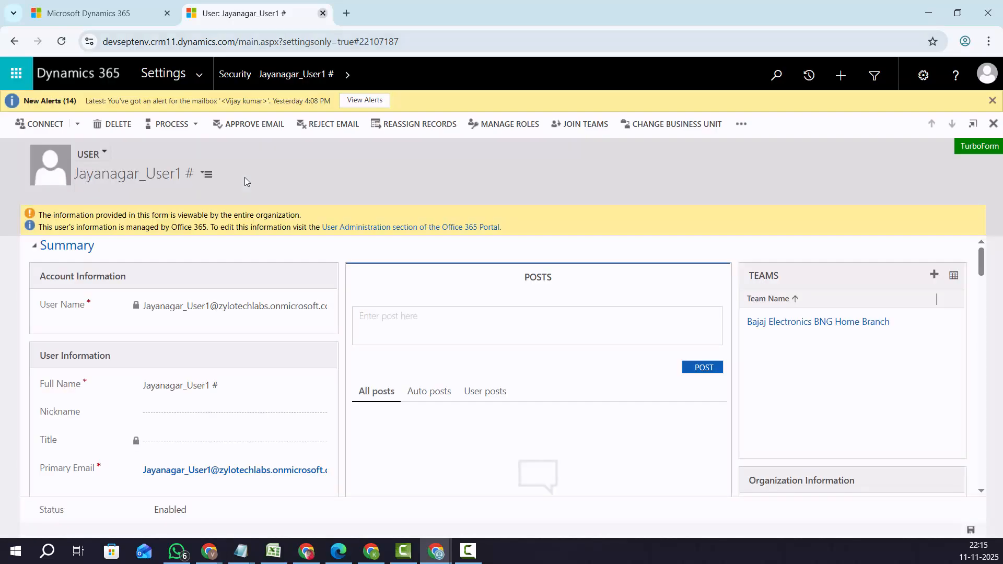
pyautogui.hotkey('ctrl', 'w')
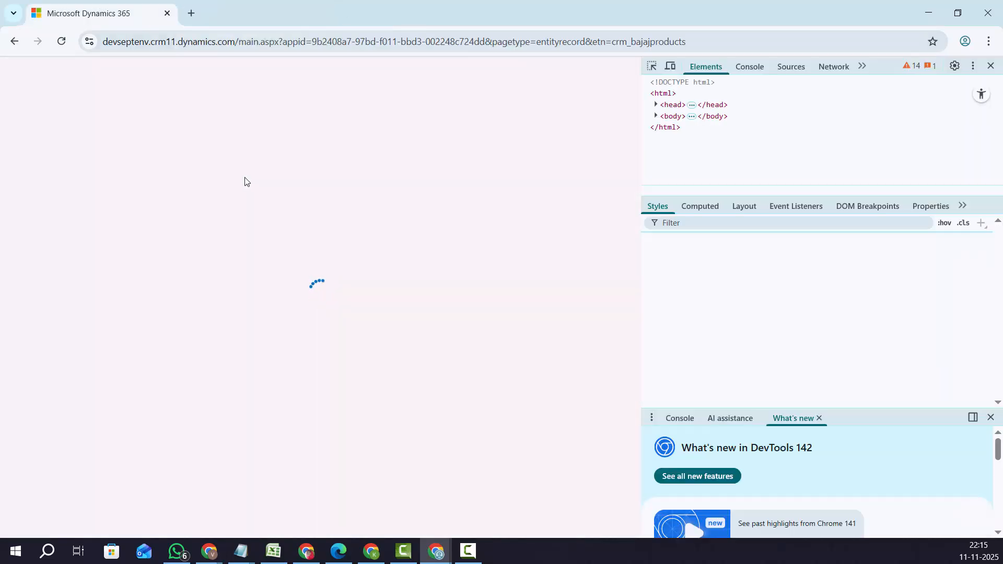
pyautogui.press('F12')
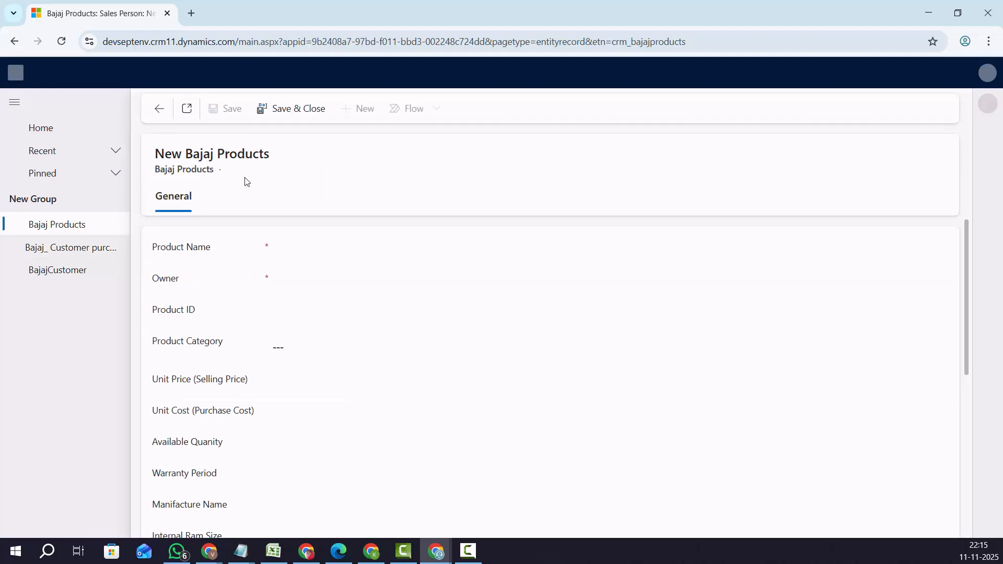
# Check which forms are offered after reloading, then minimize the product form window
pyautogui.click(245, 177)
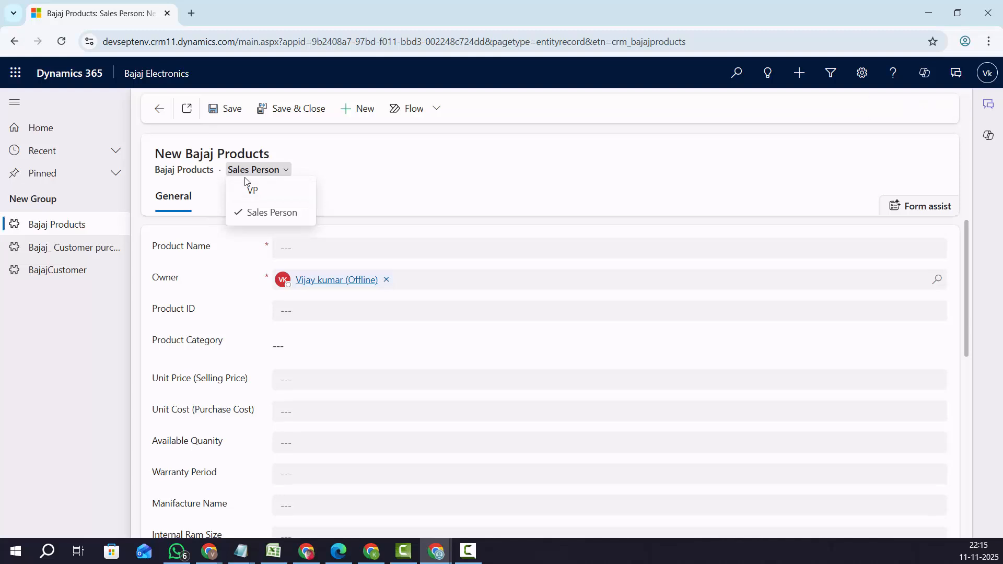
pyautogui.scroll(-1, 245, 181)
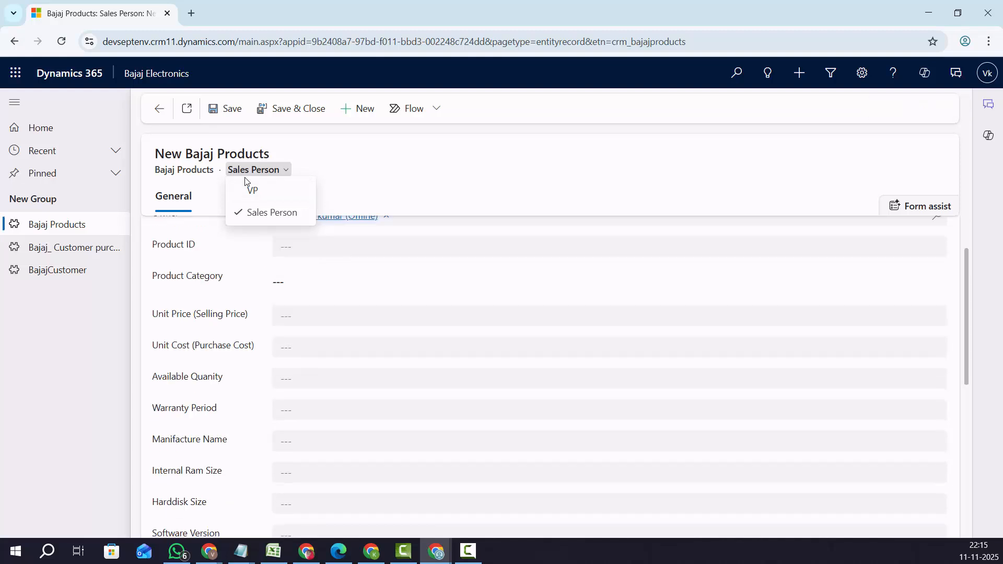
pyautogui.click(244, 179)
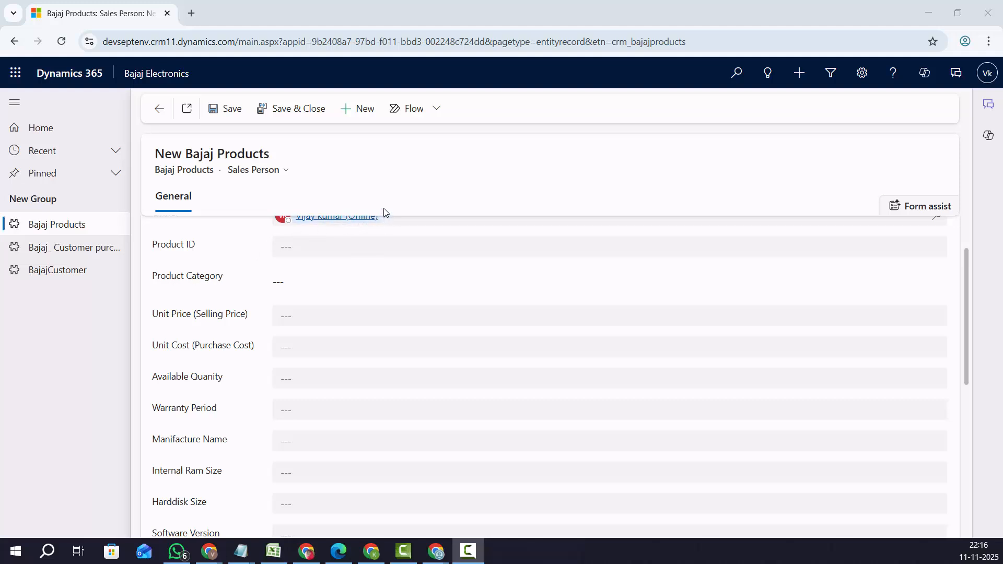
pyautogui.click(928, 13)
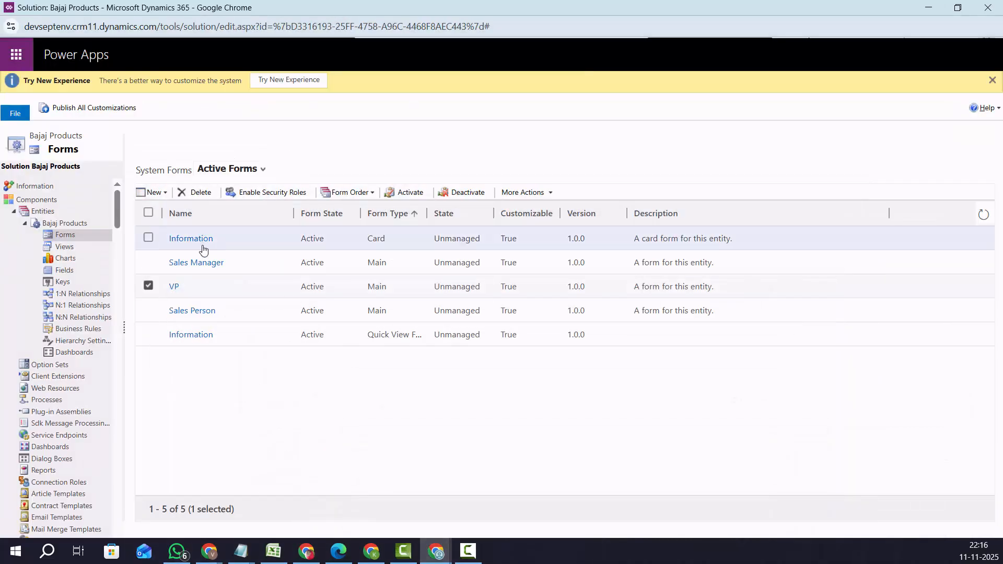
# Deselect the VP form and select test dashboards in the solution's Dashboards list
pyautogui.click(148, 288)
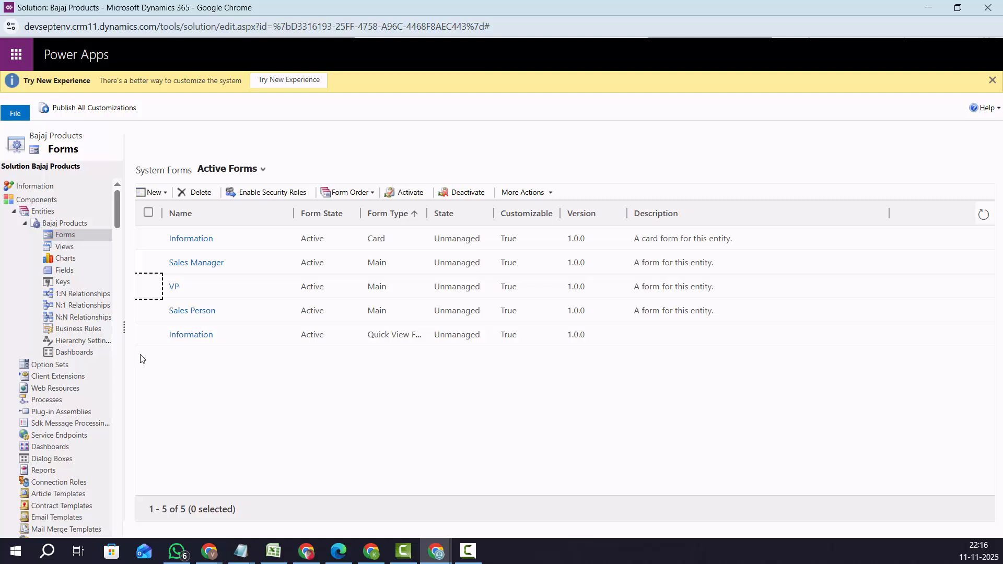
pyautogui.click(25, 224)
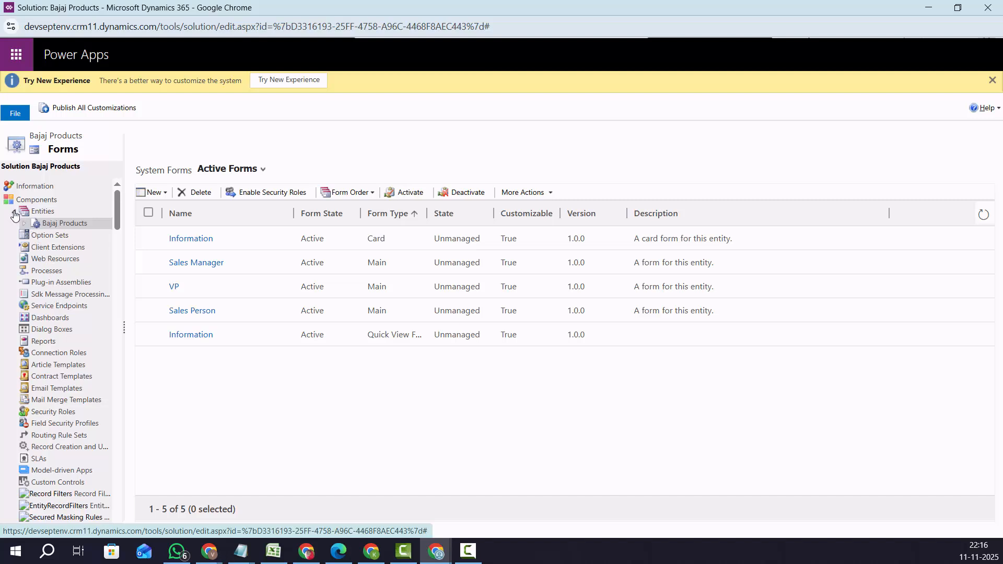
pyautogui.click(48, 320)
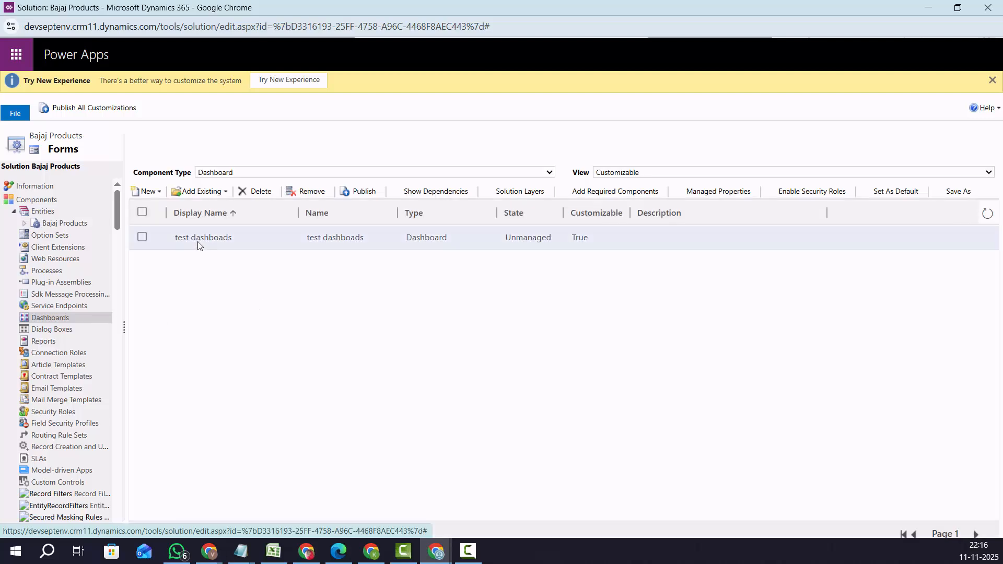
pyautogui.click(140, 239)
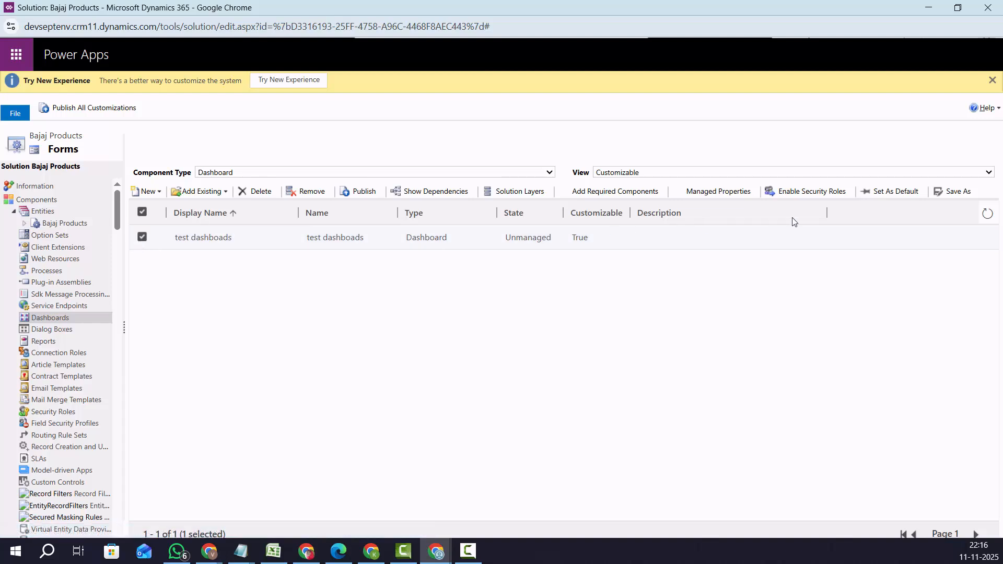
# Display test dashboards only to the Bajaj Manager security role, clearing all other roles
pyautogui.click(816, 192)
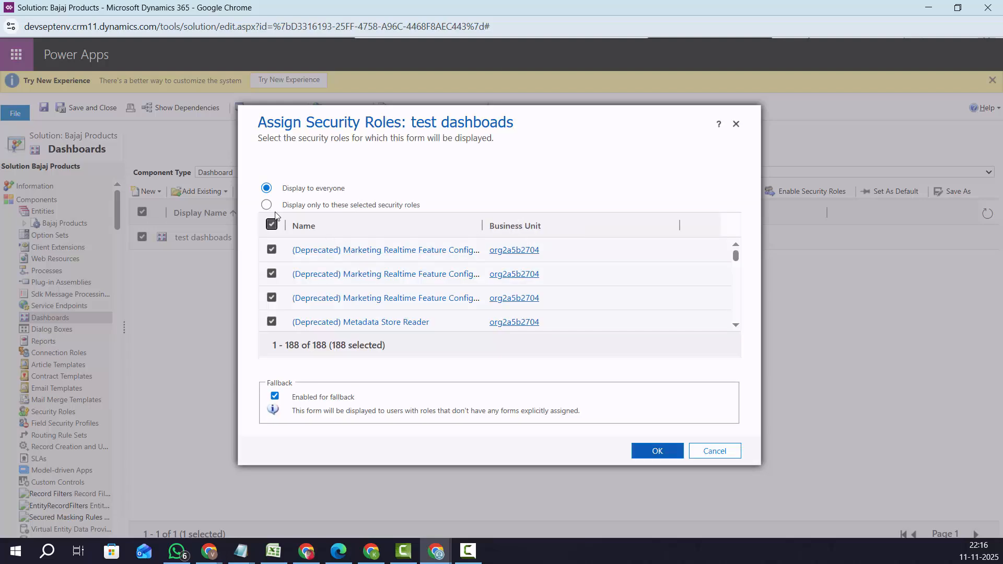
pyautogui.click(267, 205)
pyautogui.click(272, 225)
pyautogui.click(735, 326)
pyautogui.click(735, 327)
pyautogui.click(735, 326)
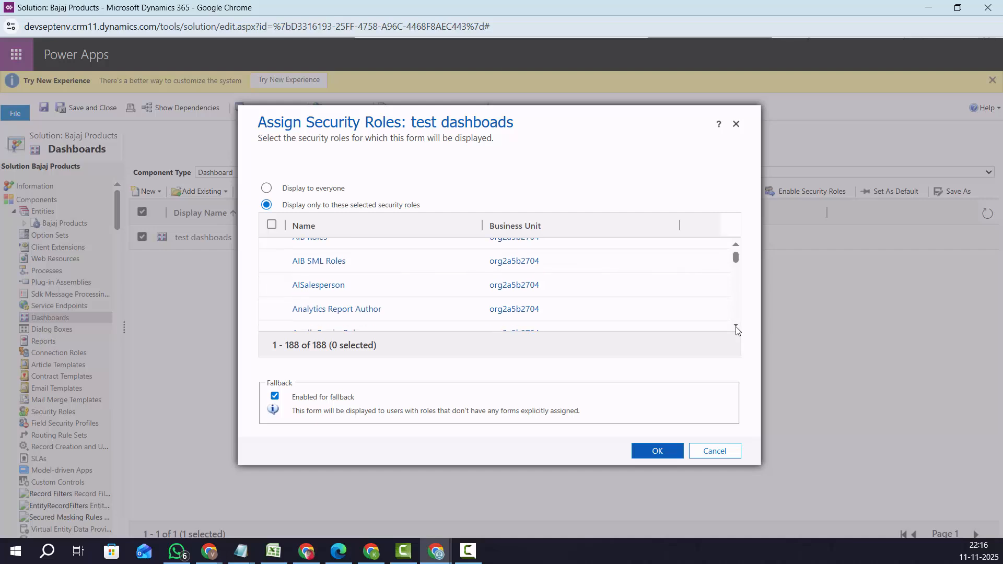
pyautogui.click(735, 326)
pyautogui.click(735, 326)
pyautogui.click(735, 327)
pyautogui.click(735, 327)
pyautogui.click(735, 327)
pyautogui.click(736, 327)
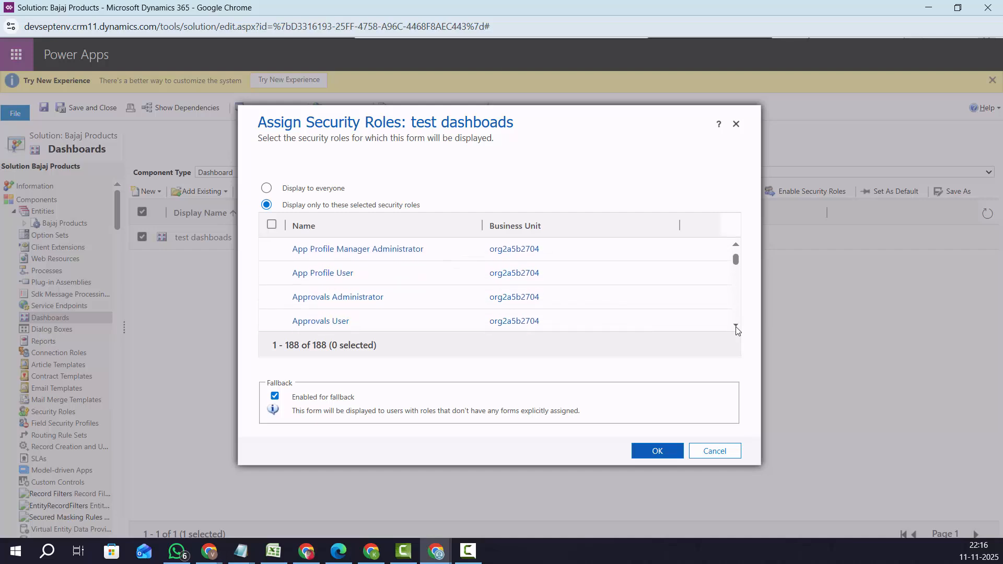
pyautogui.click(735, 327)
pyautogui.click(271, 272)
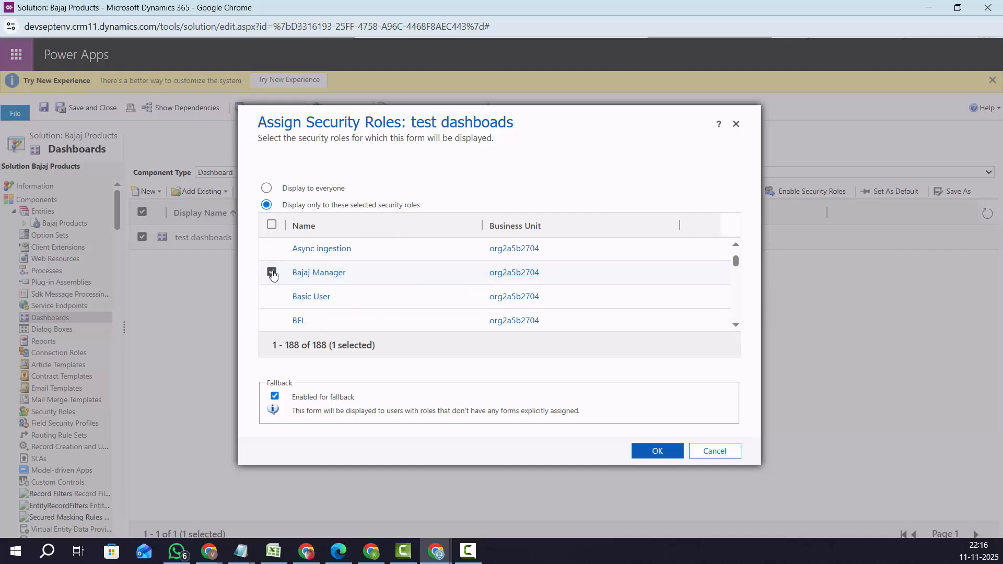
pyautogui.click(640, 450)
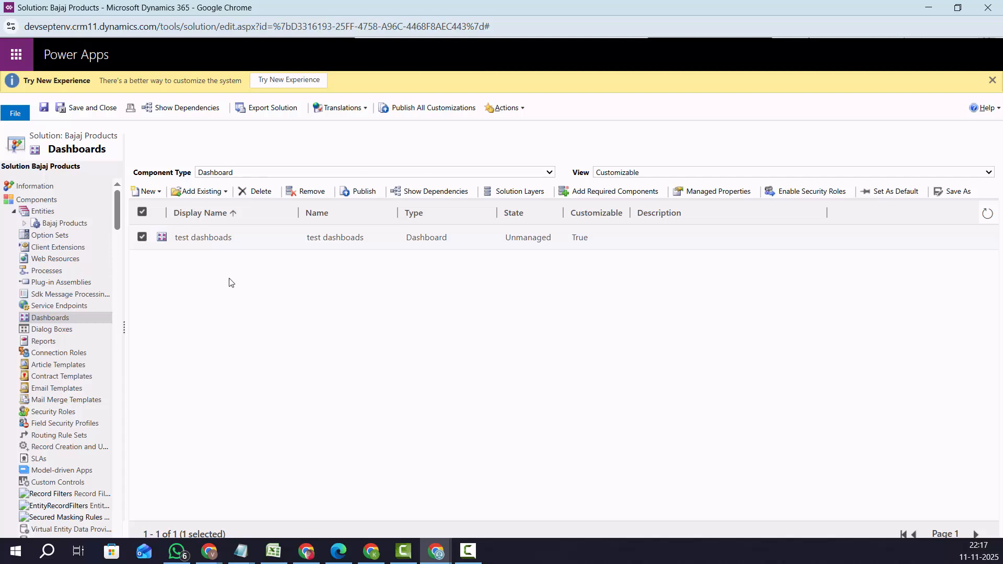
# Verify the dashboard's role assignment, then collapse the entities list and minimize the window
pyautogui.click(798, 192)
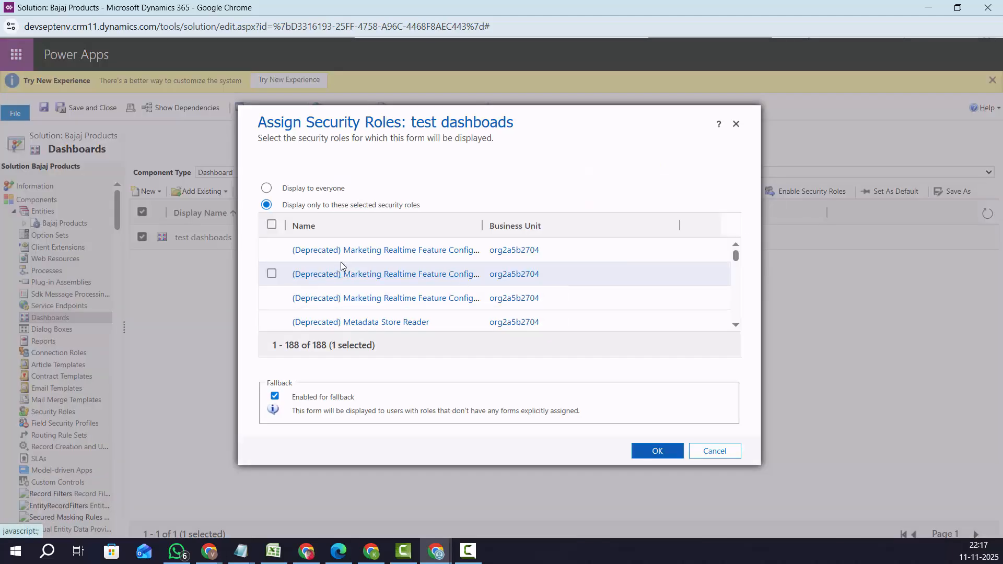
pyautogui.click(714, 451)
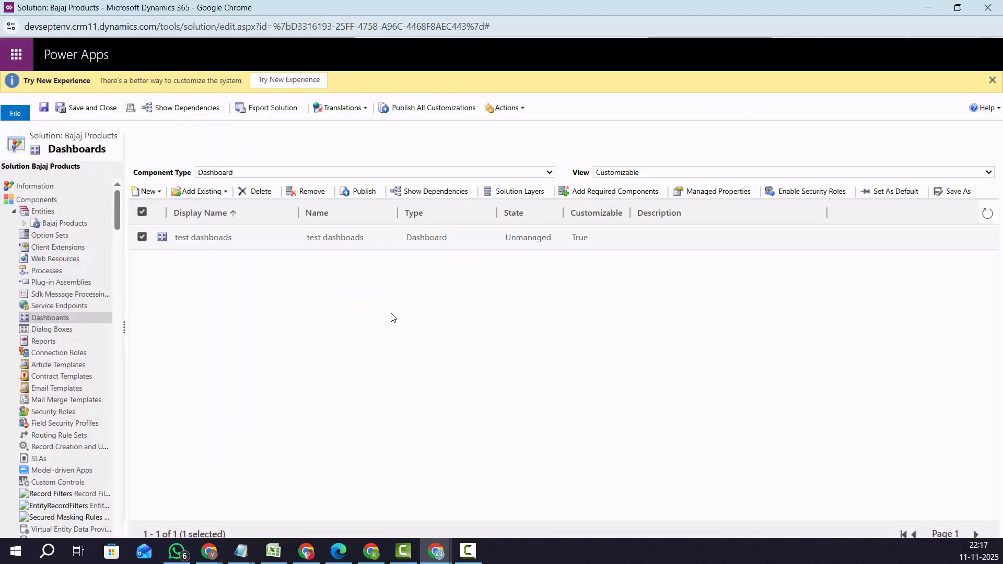
pyautogui.click(13, 211)
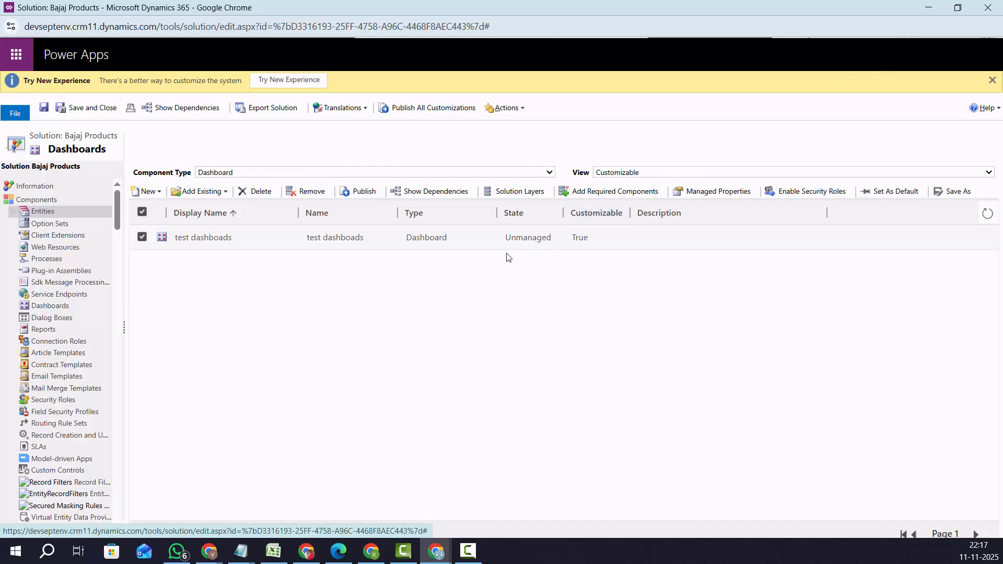
pyautogui.click(929, 8)
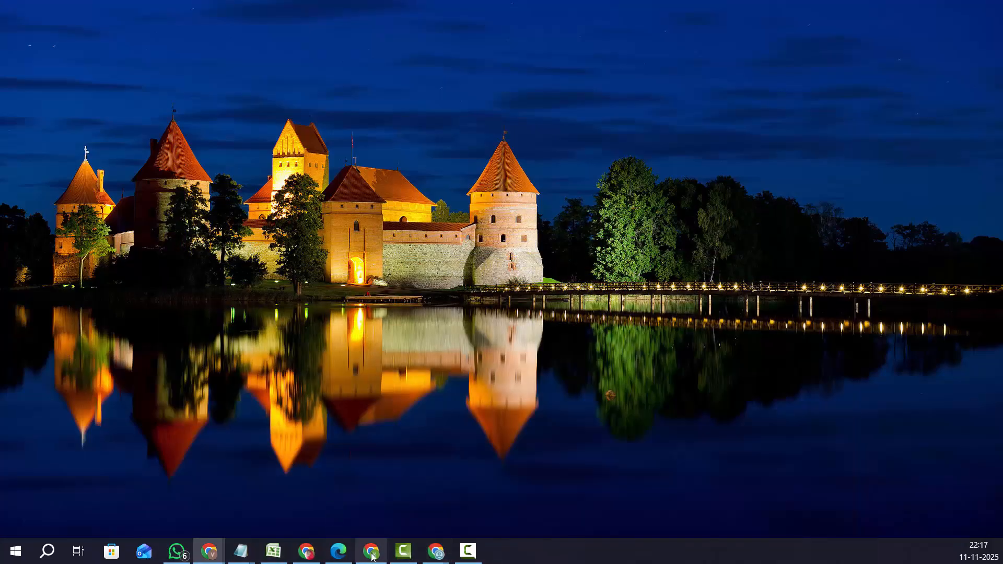
# Use the taskbar to get back to the Bajaj Products form window
pyautogui.moveTo(436, 550)
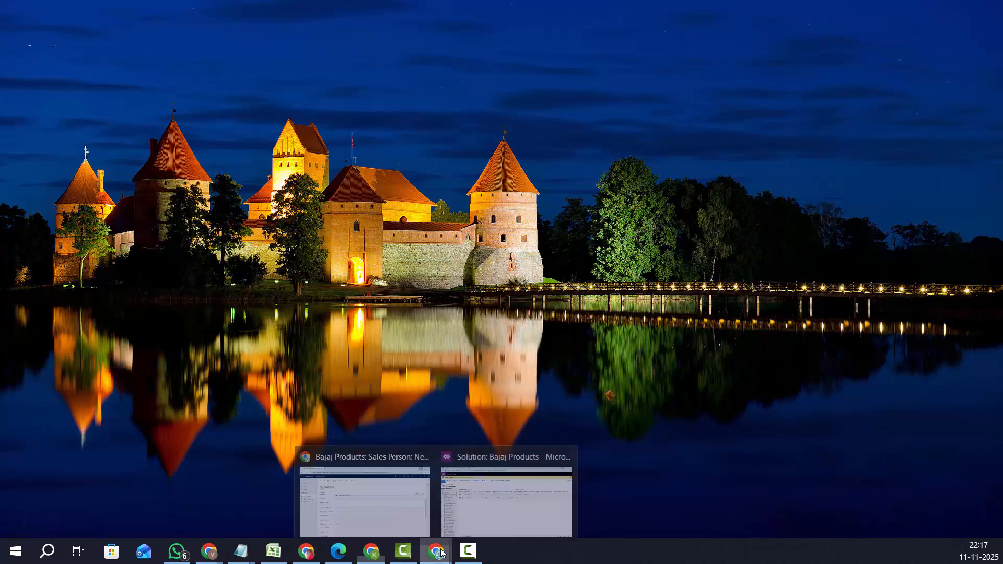
pyautogui.click(354, 505)
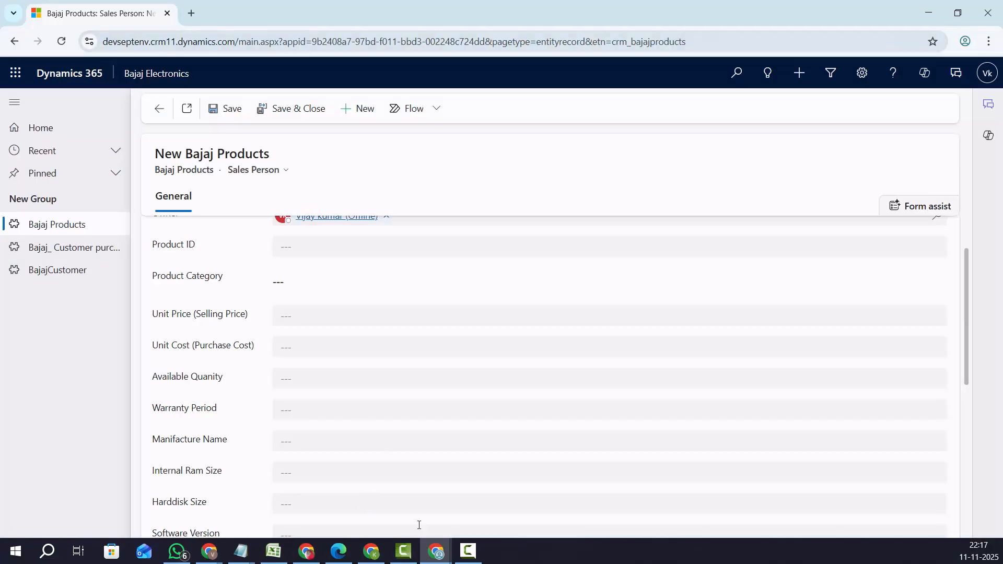
pyautogui.moveTo(432, 547)
pyautogui.click(451, 529)
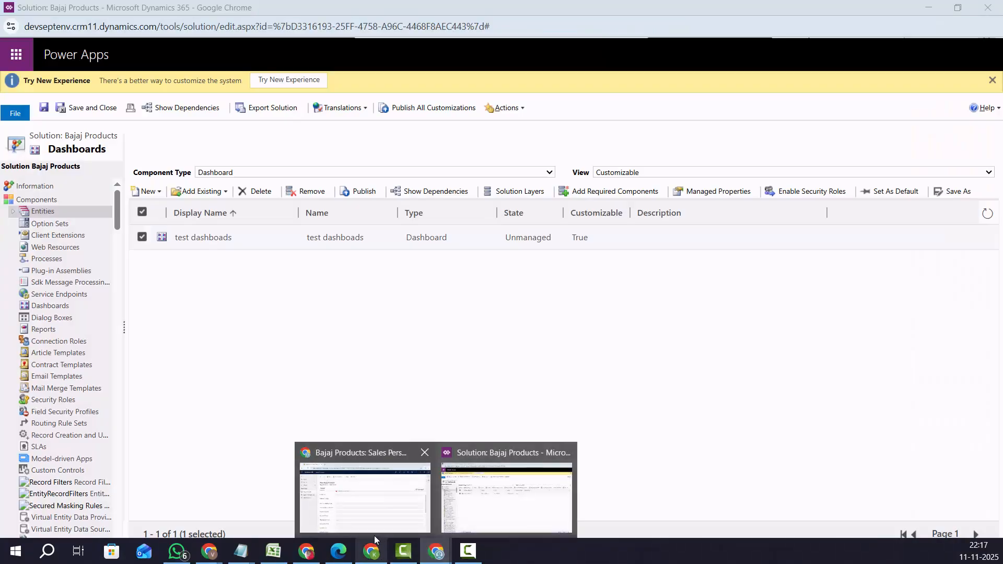
pyautogui.click(374, 533)
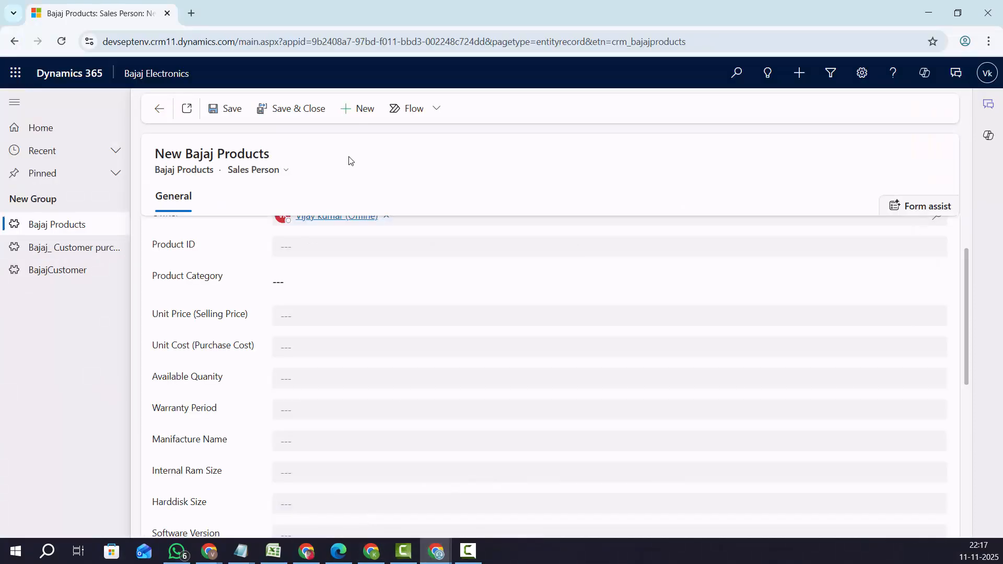
# Grant the Bajaj Manager role access to the Bajaj Electronics app and save
pyautogui.click(169, 78)
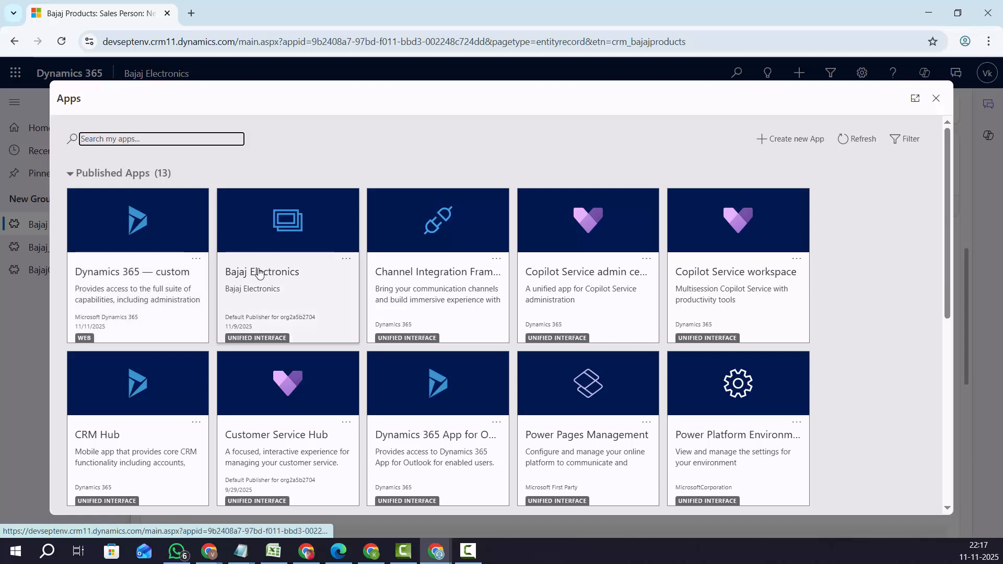
pyautogui.click(345, 259)
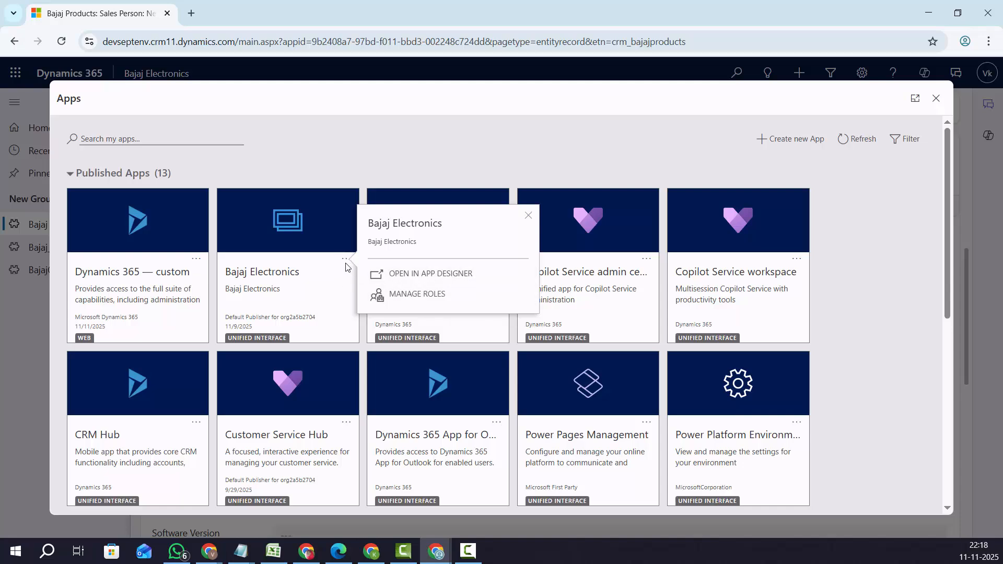
pyautogui.click(397, 294)
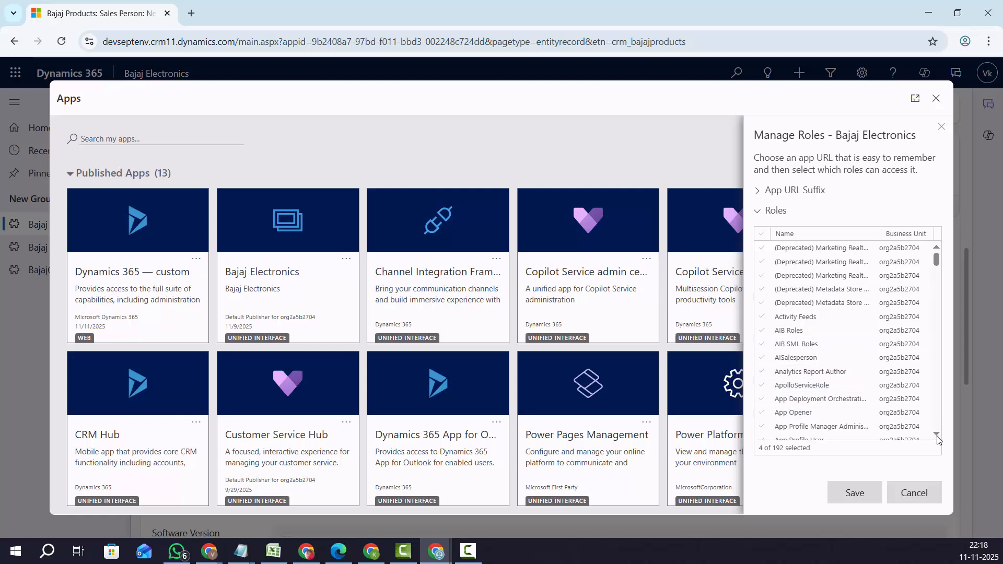
pyautogui.scroll(-3, 937, 440)
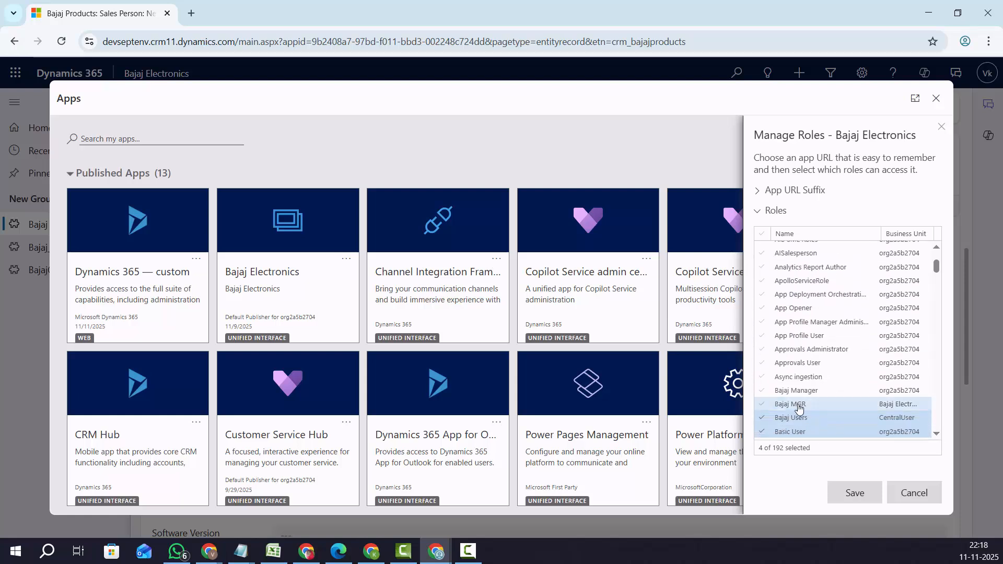
pyautogui.click(817, 390)
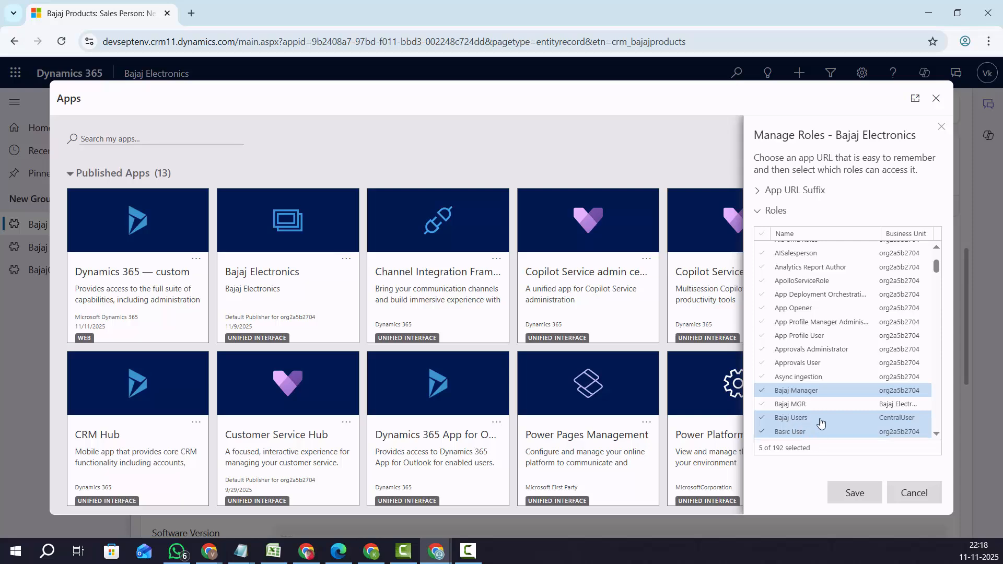
pyautogui.click(854, 493)
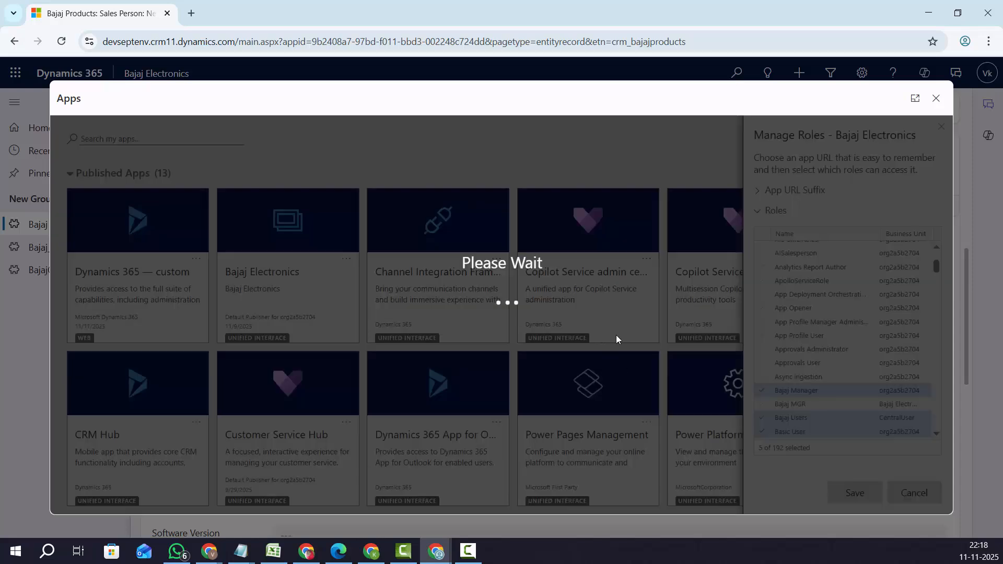
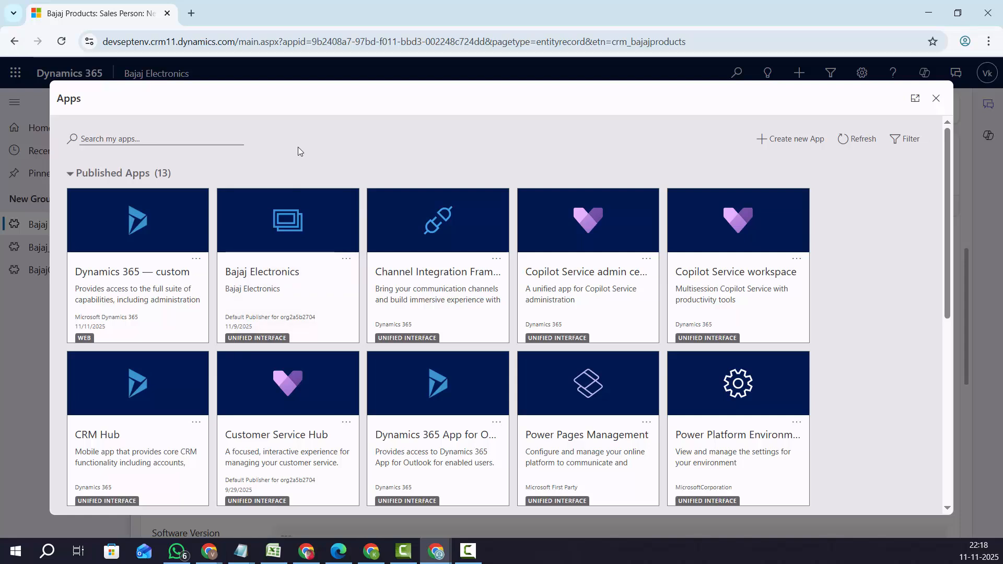
# Close the app picker and open the Laptop record from the Bajaj Products list
pyautogui.click(935, 99)
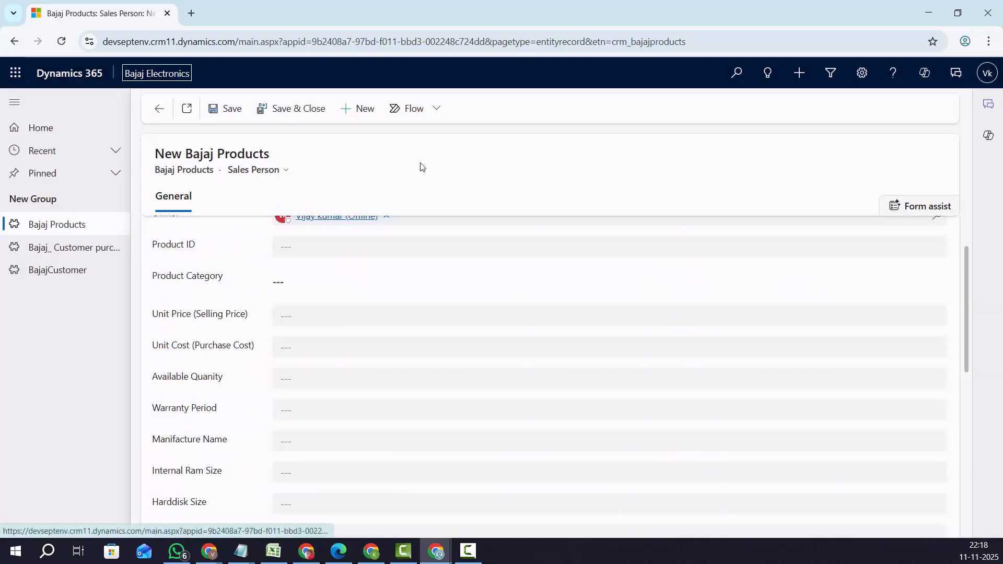
pyautogui.scroll(-4, 327, 433)
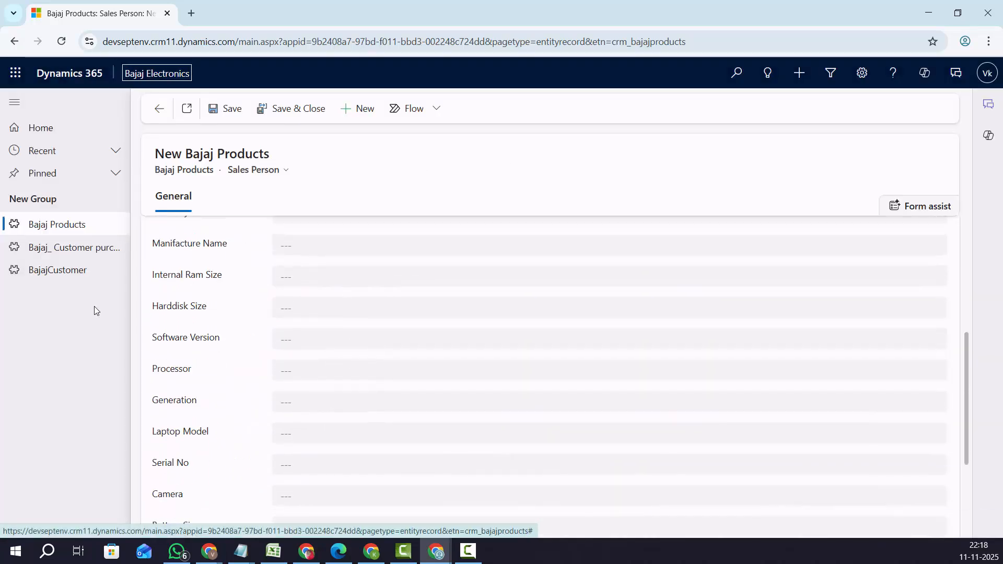
pyautogui.click(54, 227)
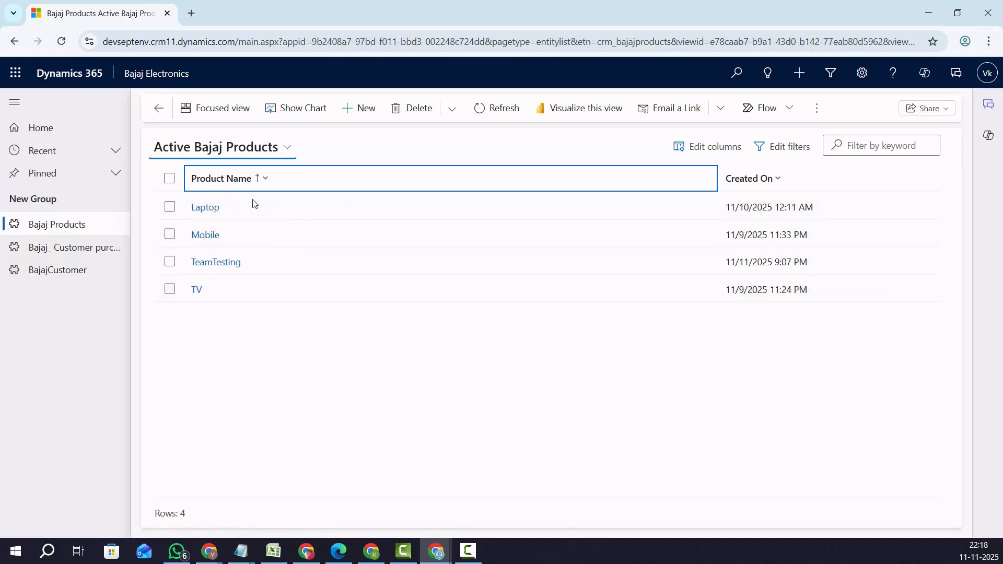
pyautogui.click(207, 208)
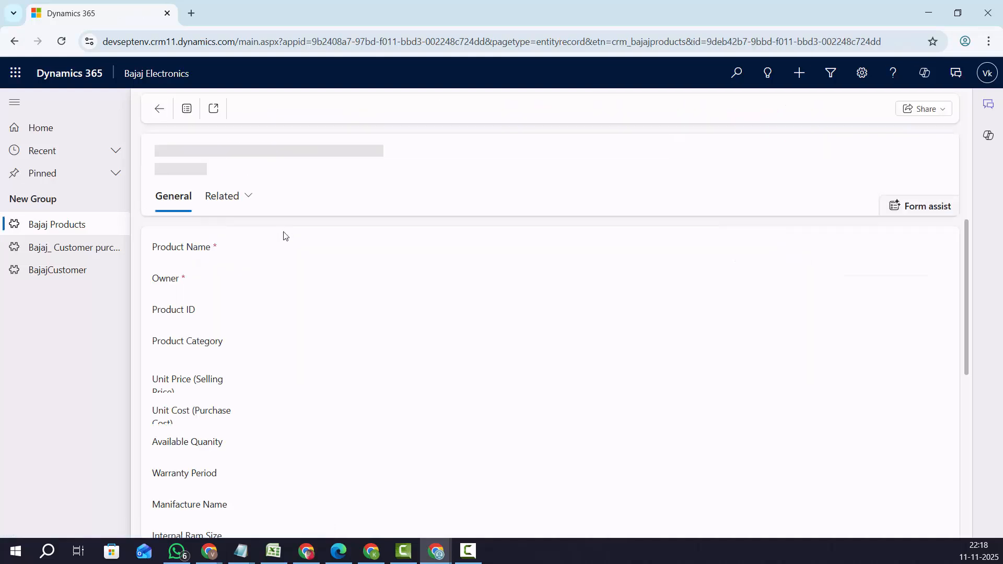
pyautogui.scroll(-4, 307, 372)
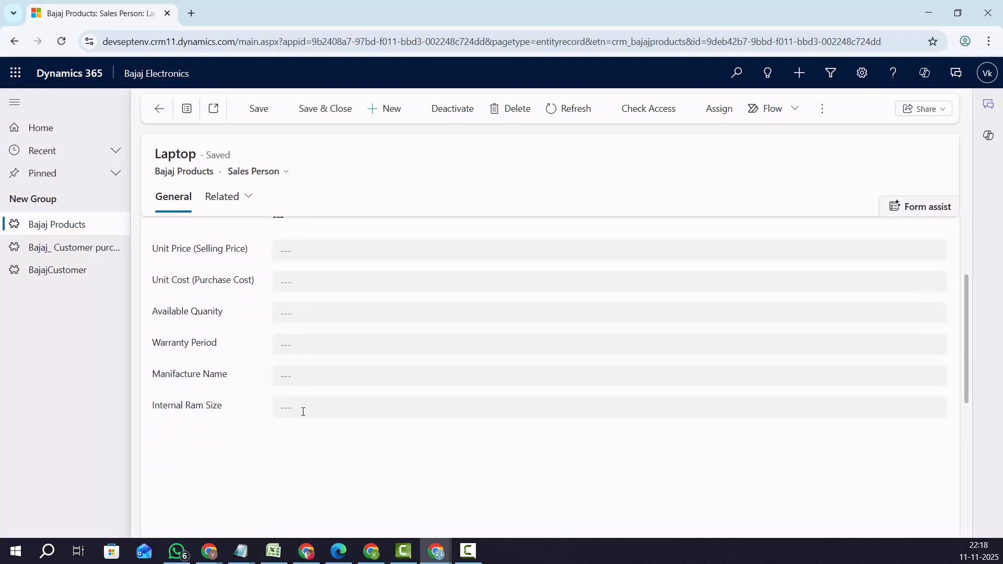
pyautogui.scroll(-3, 301, 418)
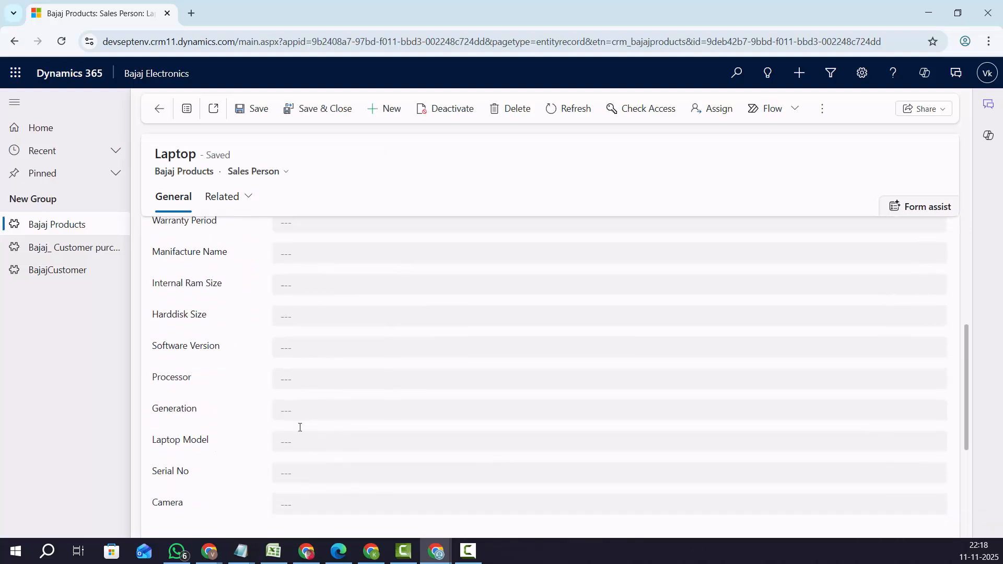
pyautogui.scroll(4, 332, 340)
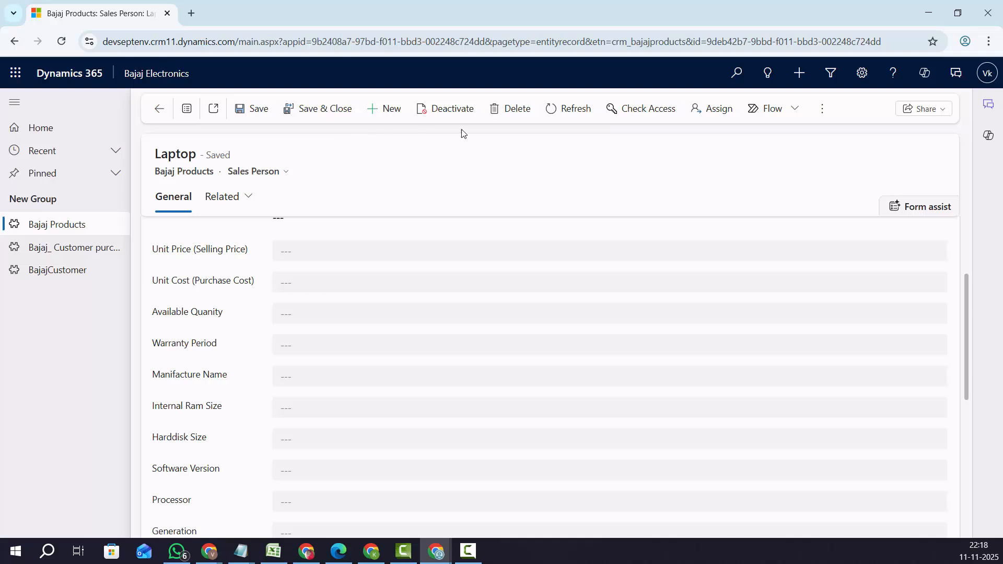
# Start a new Bajaj product with Product Name 'Keyboard'
pyautogui.click(376, 114)
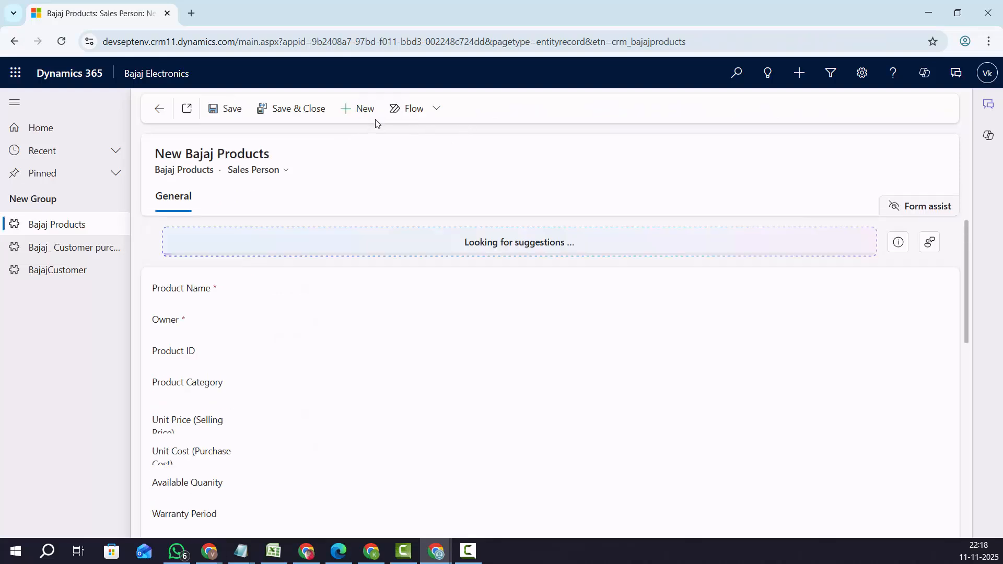
pyautogui.click(289, 292)
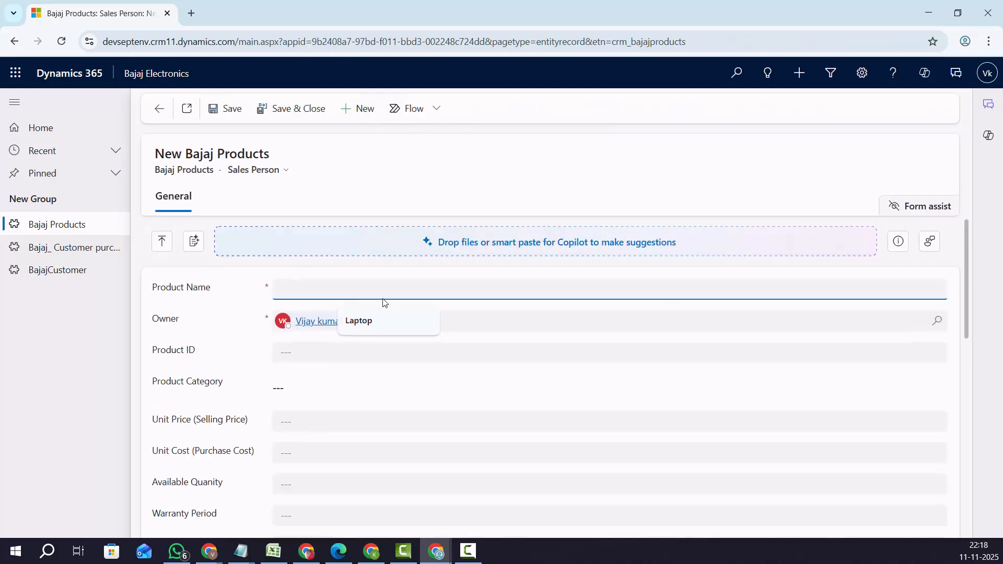
pyautogui.write('Keyboard')
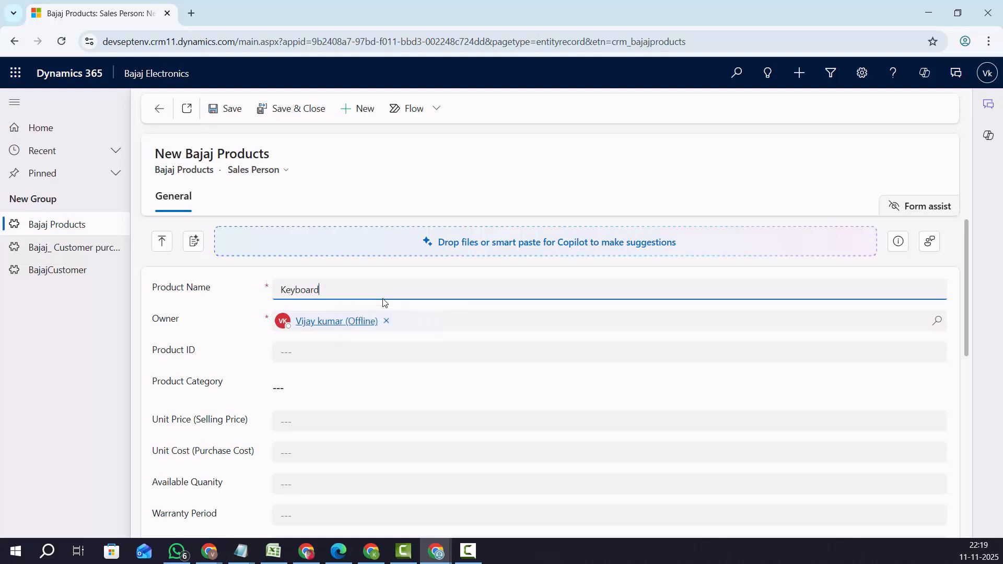
pyautogui.click(337, 354)
pyautogui.scroll(-1, 341, 396)
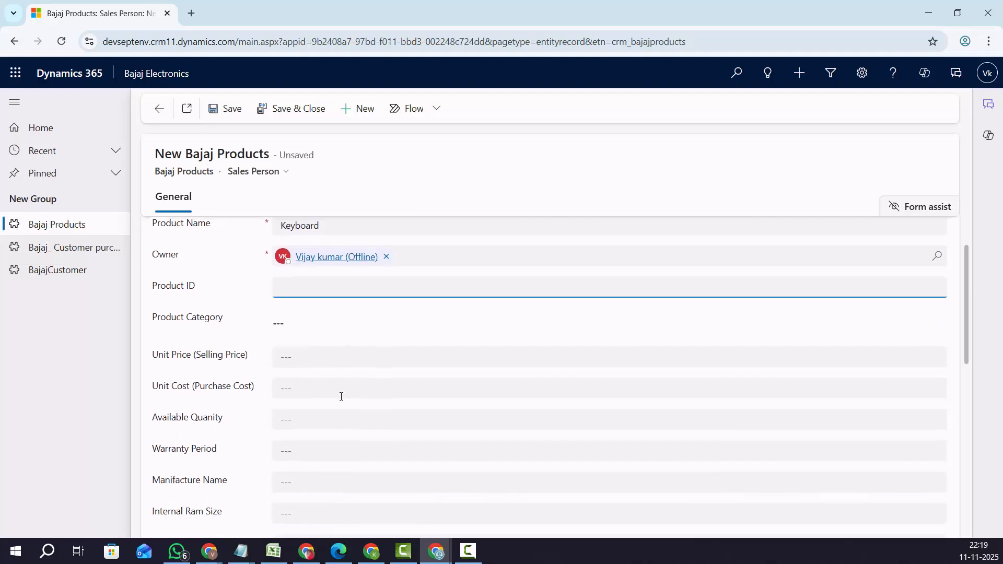
pyautogui.click(308, 323)
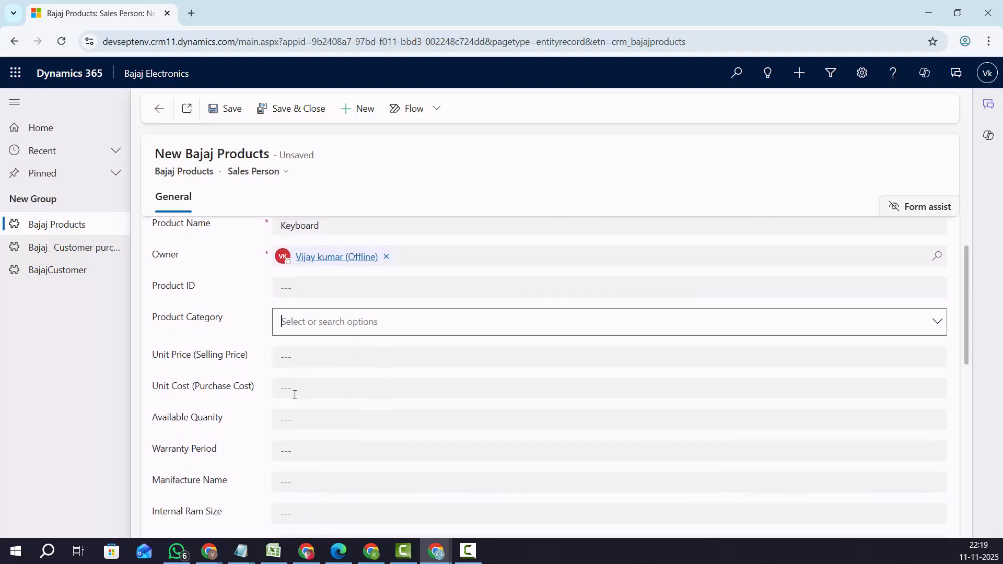
# Enter a Discount of 15 and save the Keyboard product
pyautogui.scroll(-1, 304, 392)
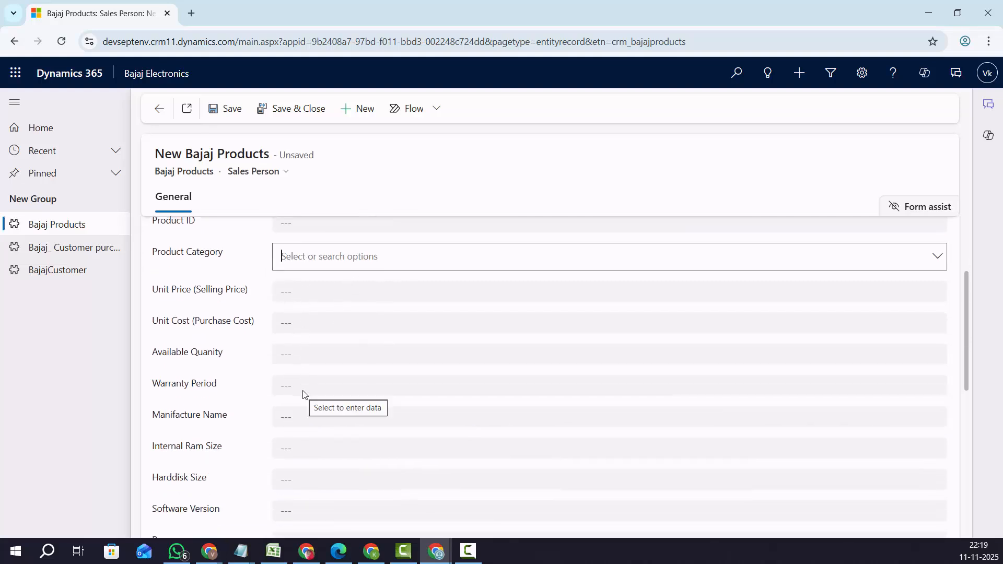
pyautogui.scroll(-4, 304, 394)
pyautogui.scroll(-2, 304, 393)
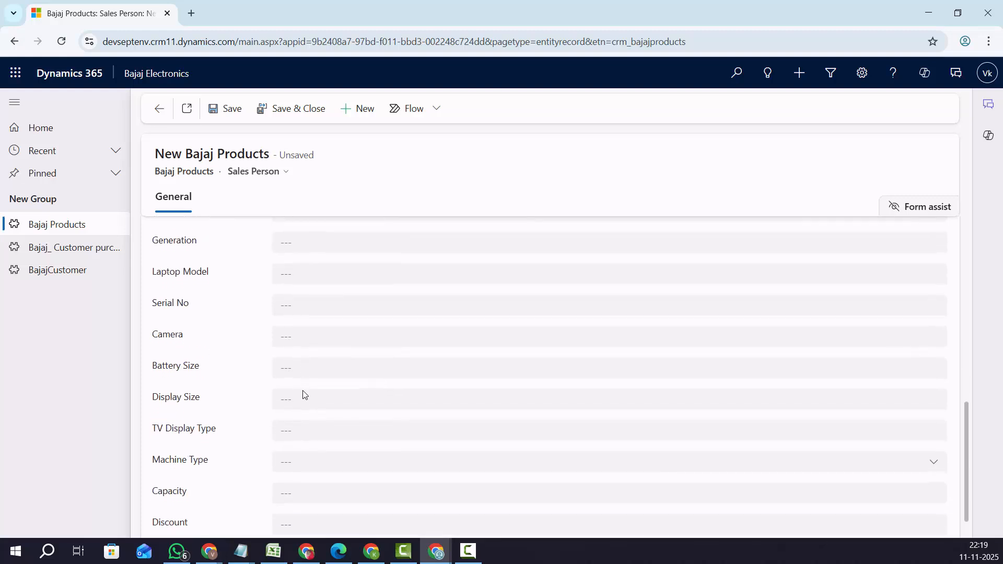
pyautogui.scroll(-2, 303, 488)
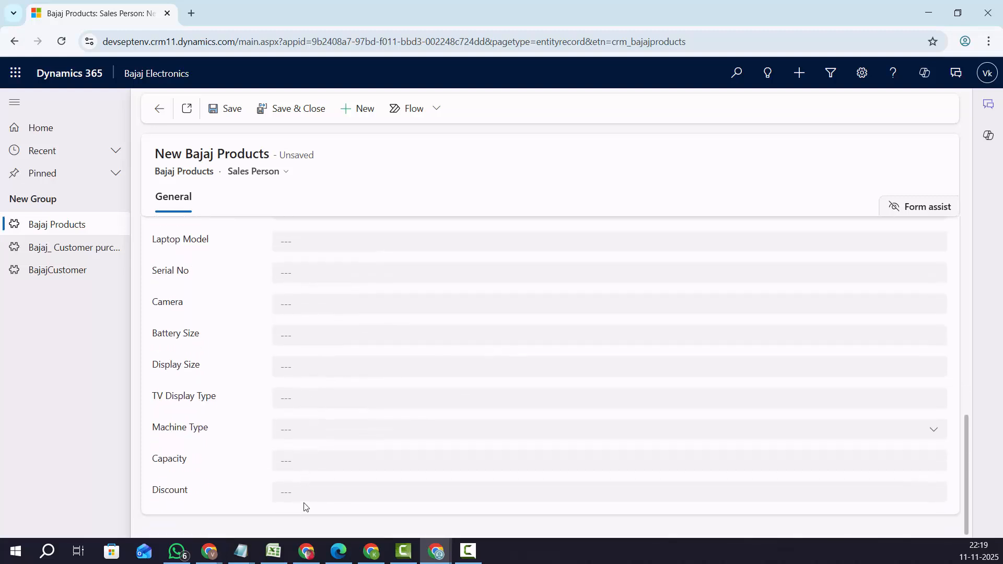
pyautogui.click(314, 493)
pyautogui.write('15')
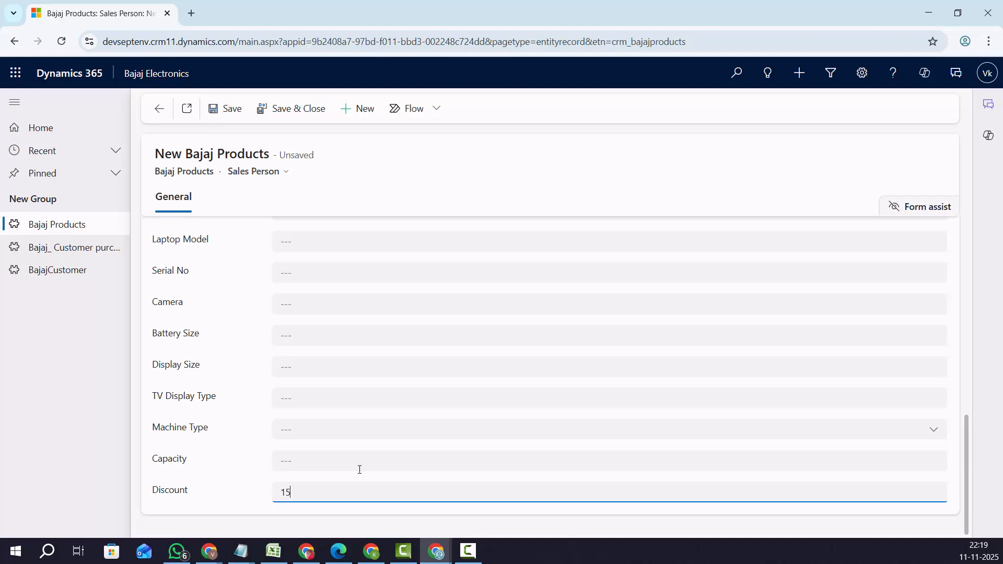
pyautogui.click(232, 109)
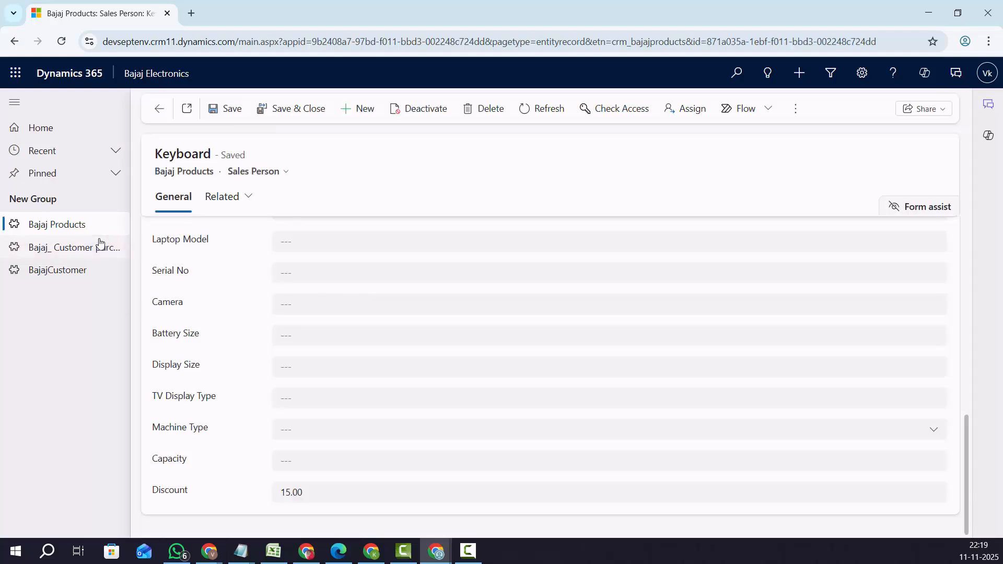
pyautogui.click(308, 493)
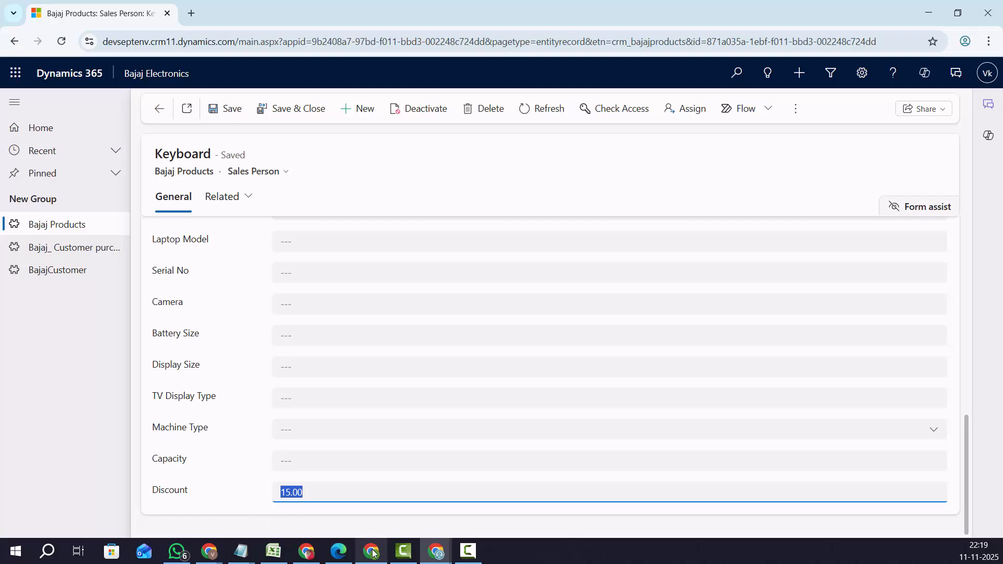
# In the Bajaj Products solution window, find and show the empty Field Security Profiles list
pyautogui.moveTo(437, 557)
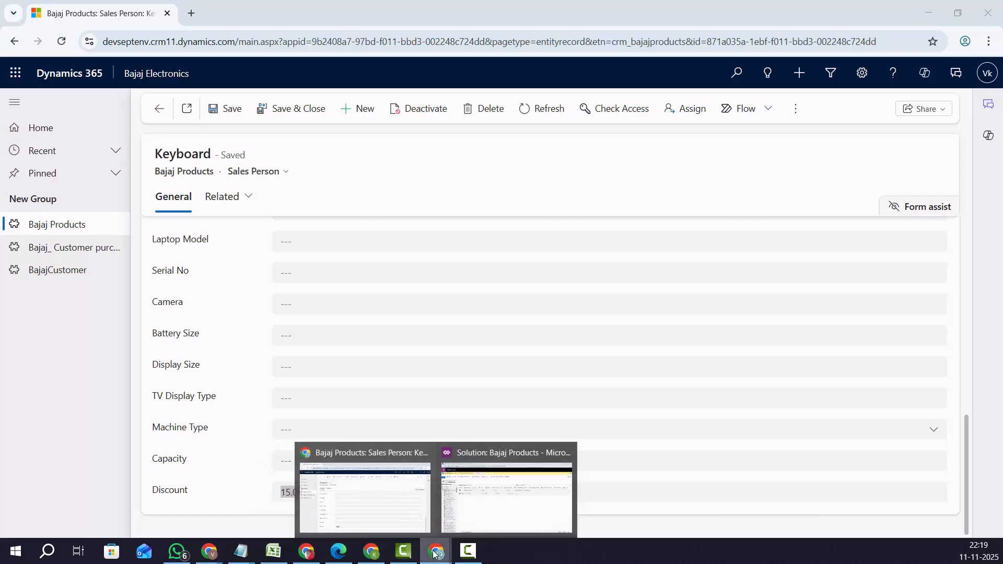
pyautogui.click(440, 515)
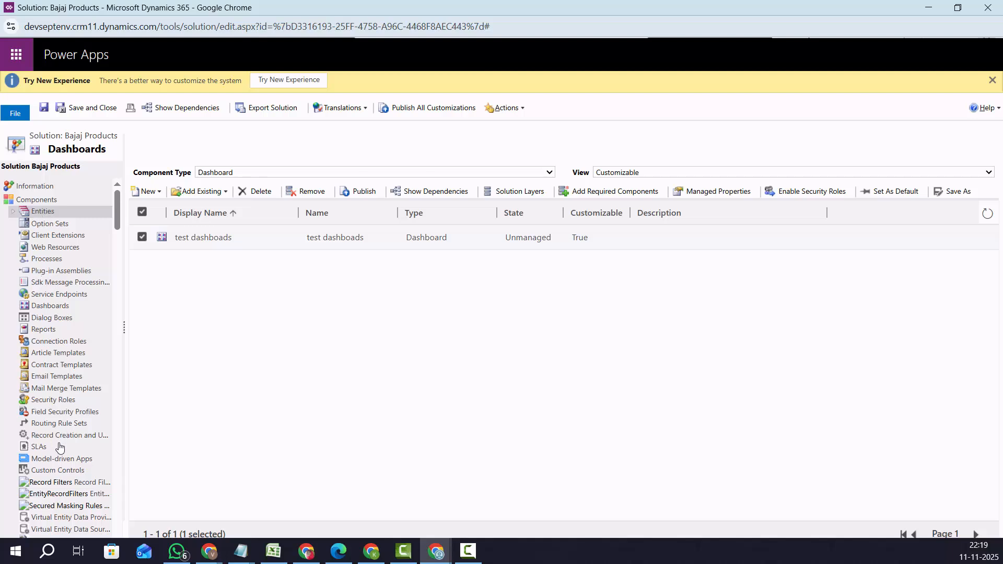
pyautogui.scroll(-1, 59, 447)
pyautogui.hotkey('ctrl', 'f')
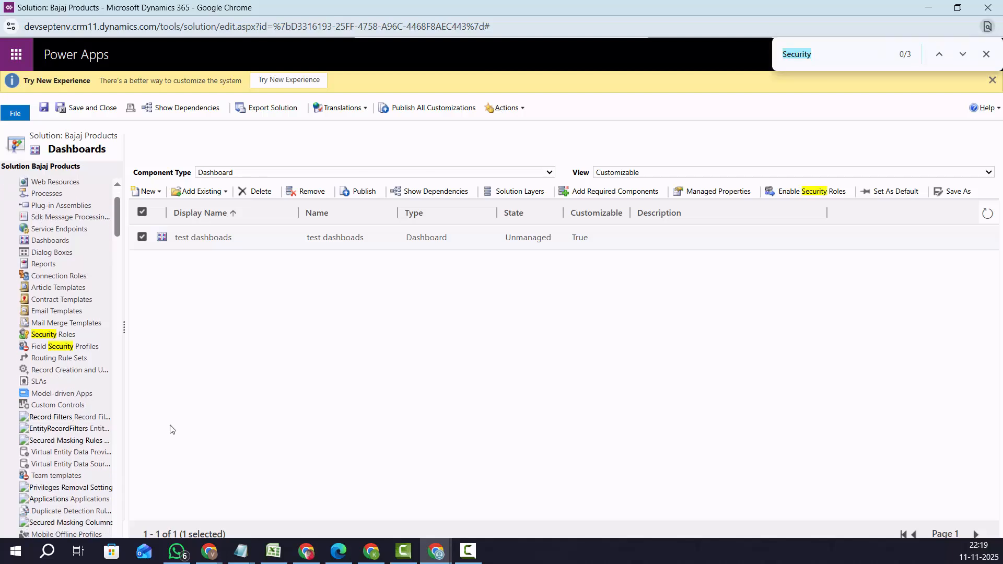
pyautogui.write('fe')
pyautogui.press('BackSpace')
pyautogui.press('BackSpace')
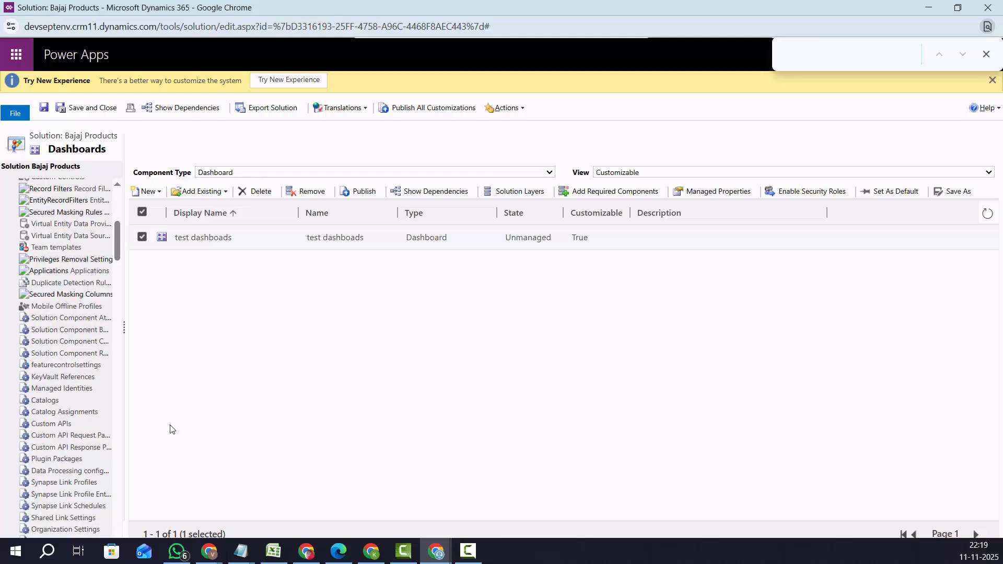
pyautogui.write('f')
pyautogui.press('BackSpace')
pyautogui.write('Fiel')
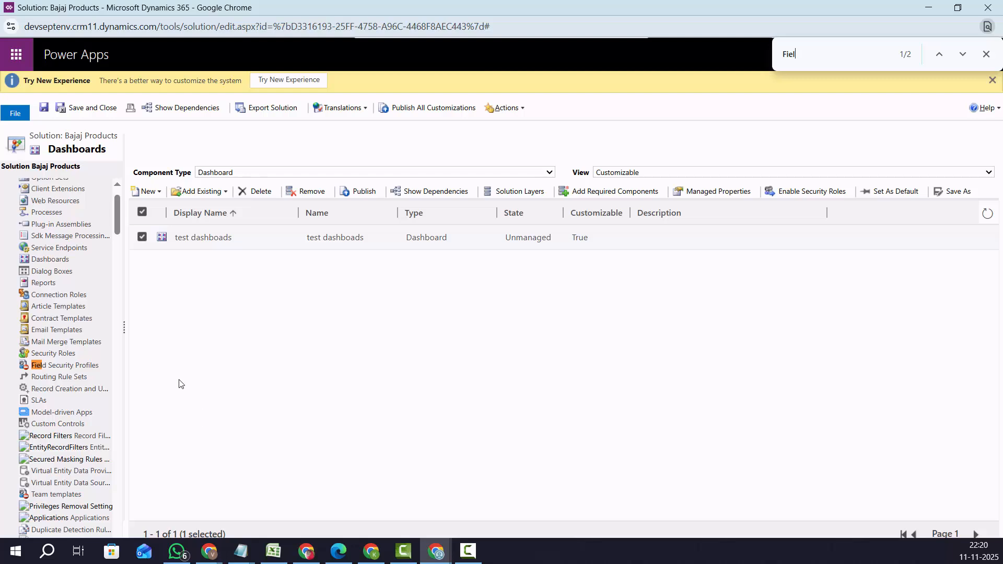
pyautogui.click(56, 366)
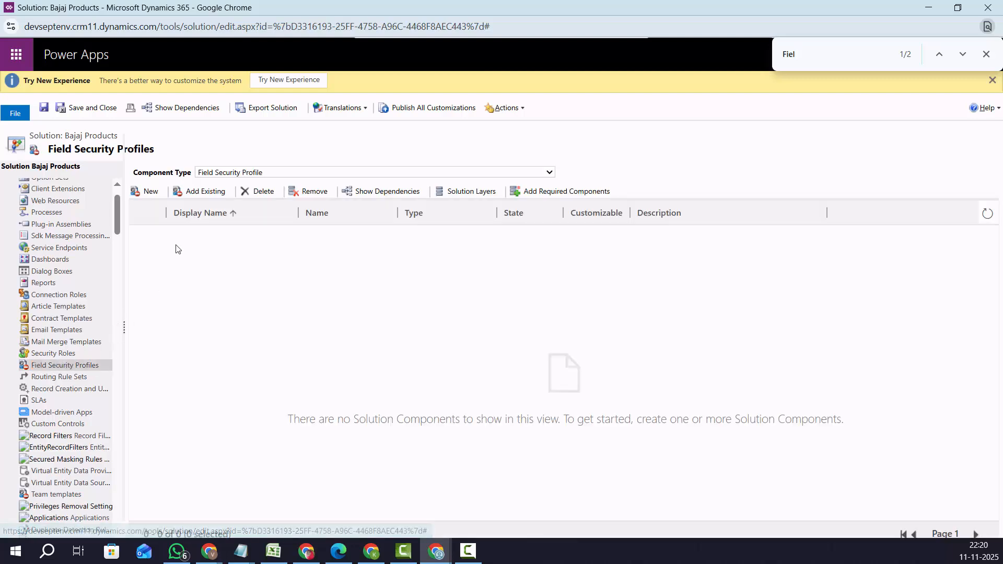
# Create a new field security profile named 'BajajProduct Discount'
pyautogui.click(149, 192)
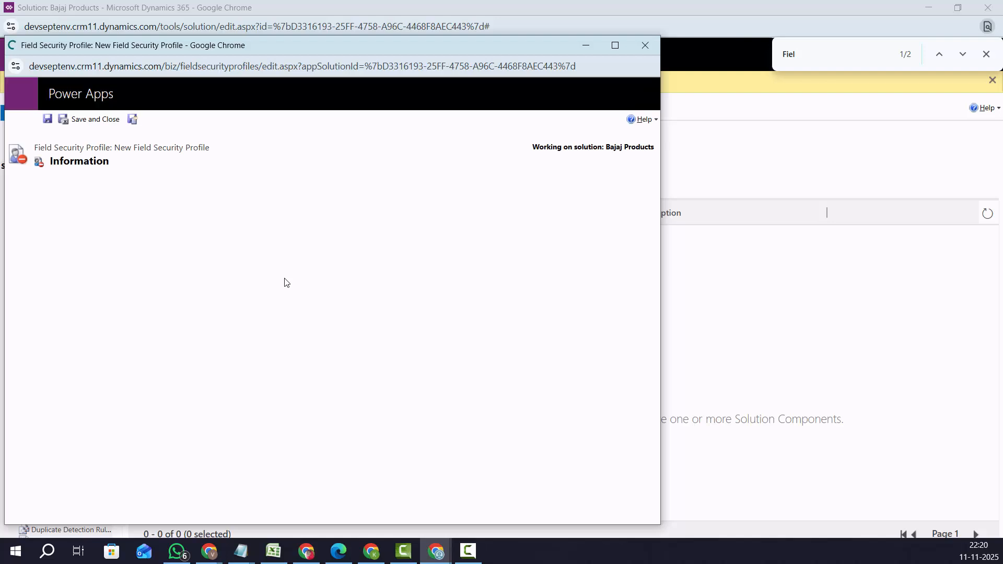
pyautogui.click(243, 206)
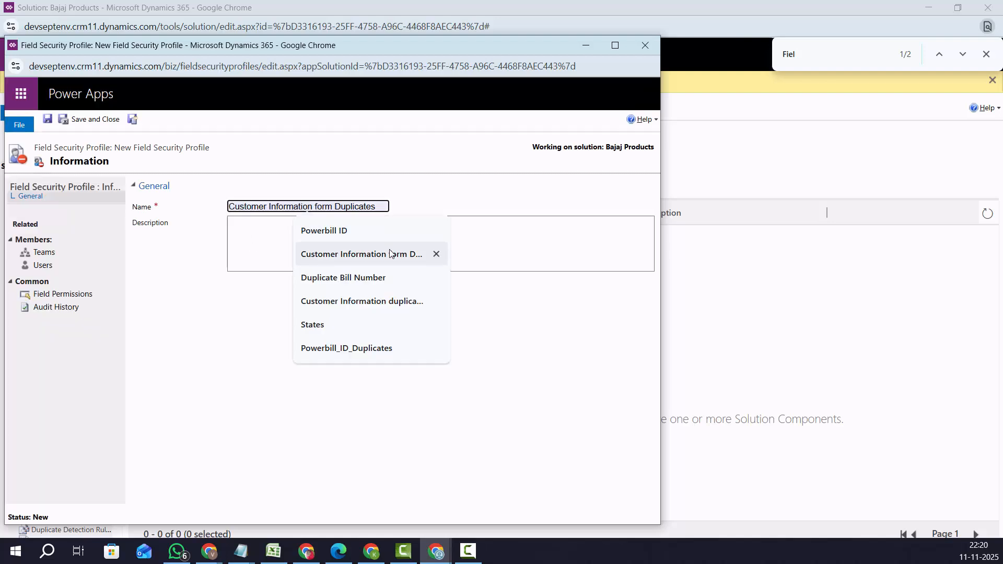
pyautogui.write('D')
pyautogui.press('BackSpace')
pyautogui.write('B')
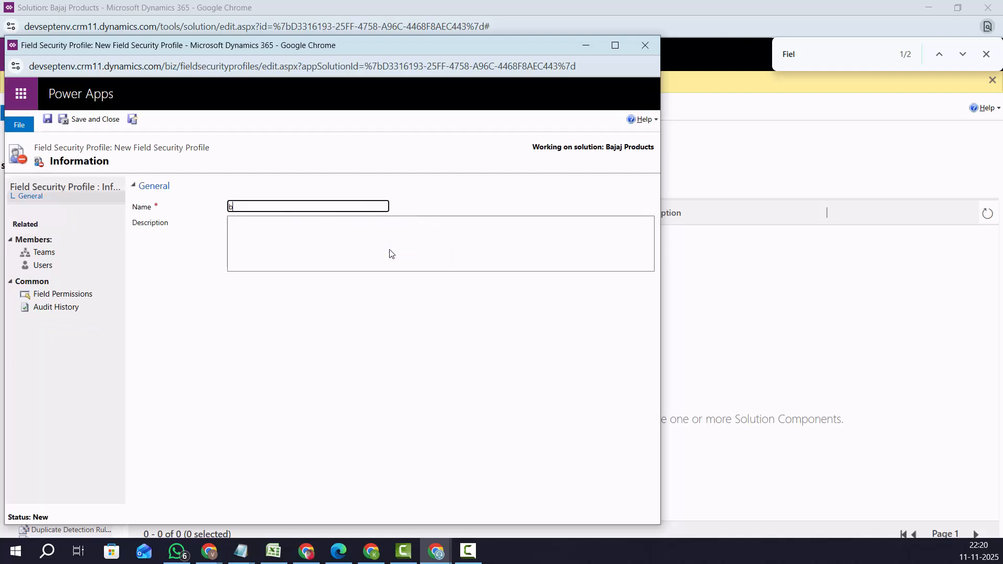
pyautogui.write('ajajProduct Discount')
pyautogui.click(190, 211)
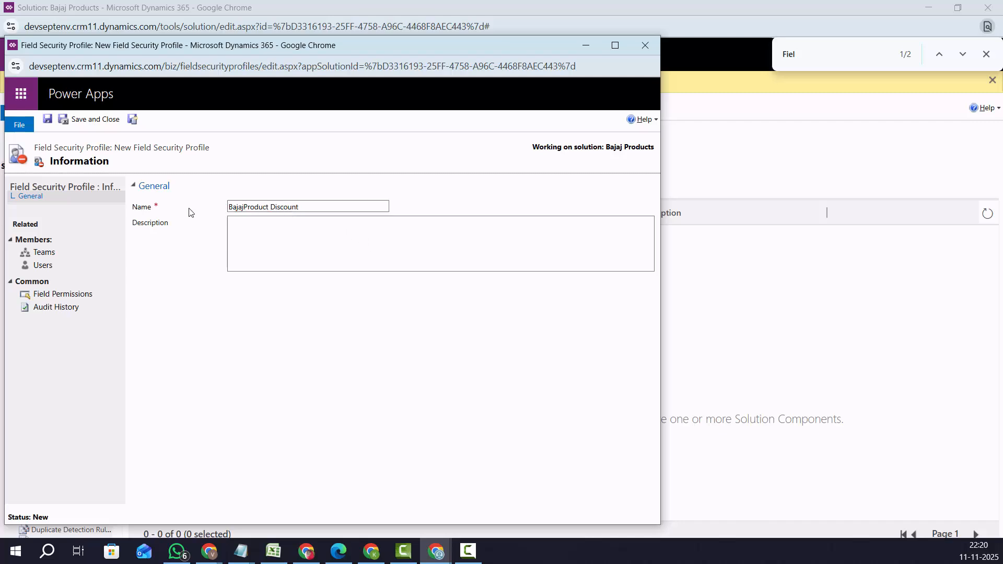
pyautogui.tripleClick(283, 206)
pyautogui.hotkey('ctrl', 'c')
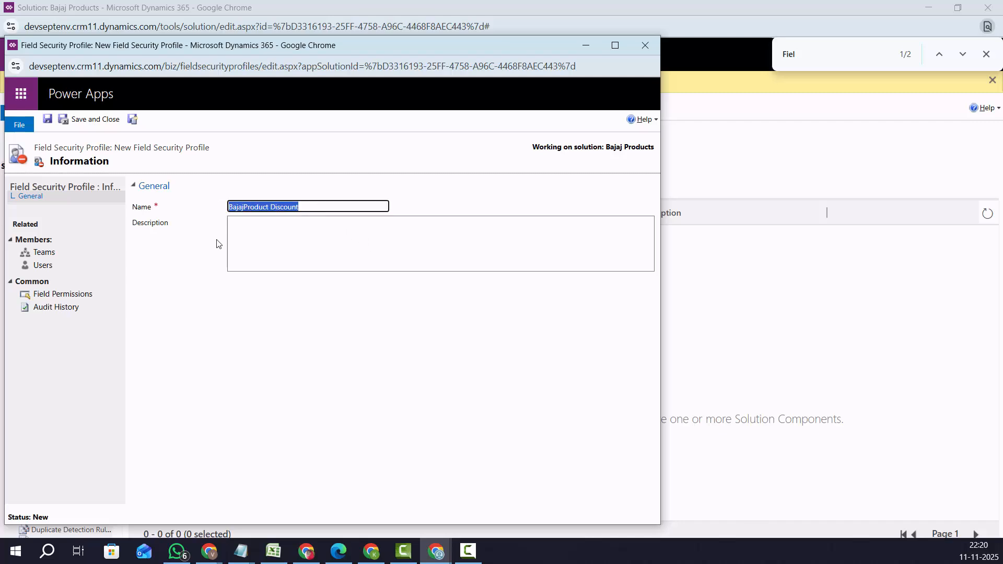
# Paste the name as the profile's description, save it, and show its Field Permissions
pyautogui.click(285, 240)
pyautogui.hotkey('ctrl', 'v')
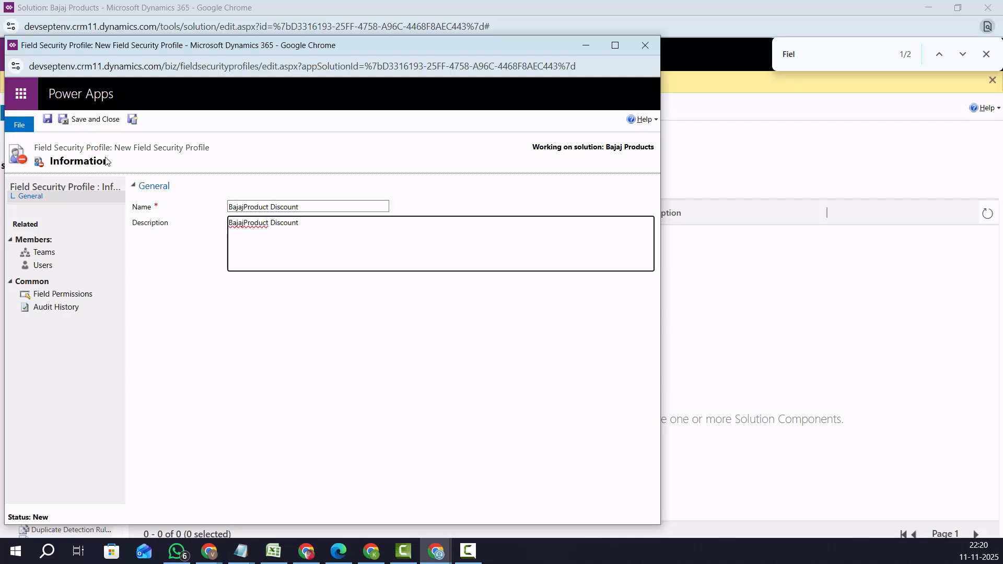
pyautogui.click(47, 119)
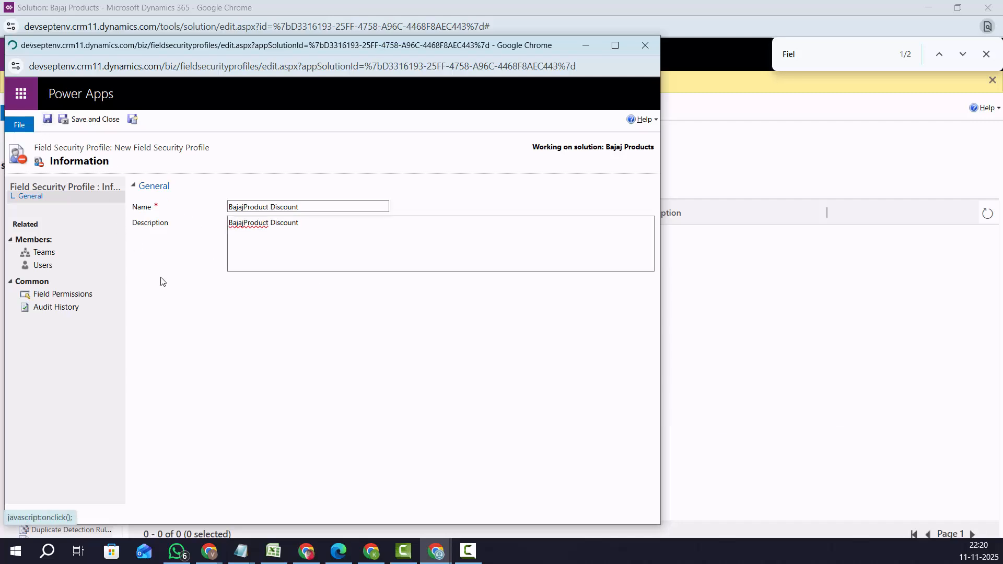
pyautogui.click(73, 293)
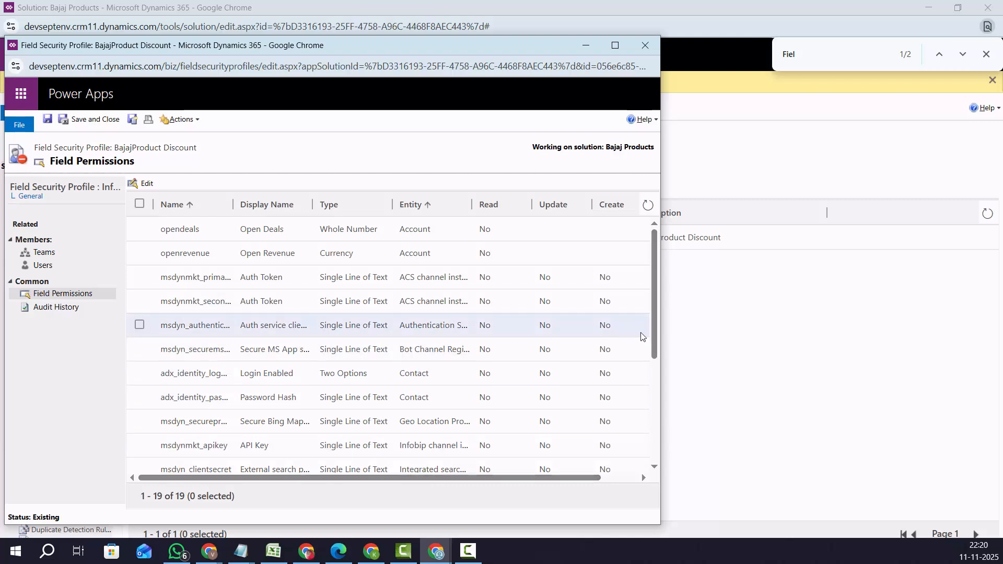
# Scroll the 19 field permissions and search the page for 'discou'
pyautogui.moveTo(652, 344); pyautogui.dragTo(641, 473)
pyautogui.scroll(4, 454, 293)
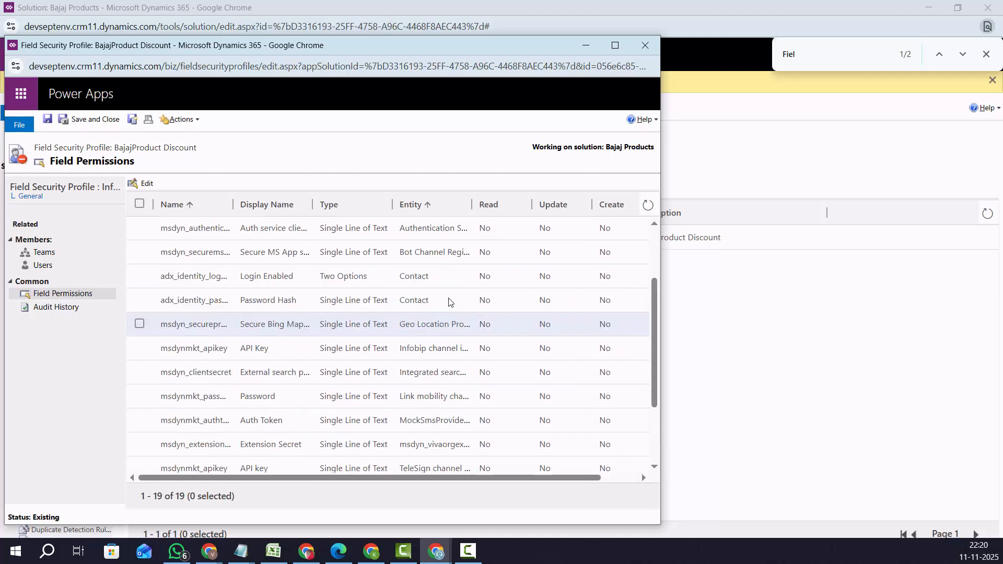
pyautogui.hotkey('ctrl', 'f')
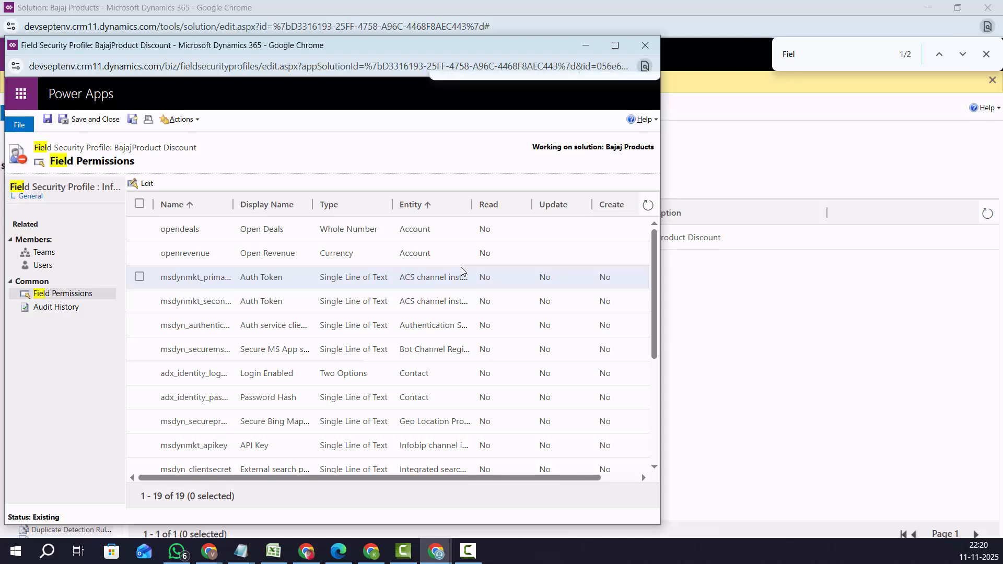
pyautogui.write('dis')
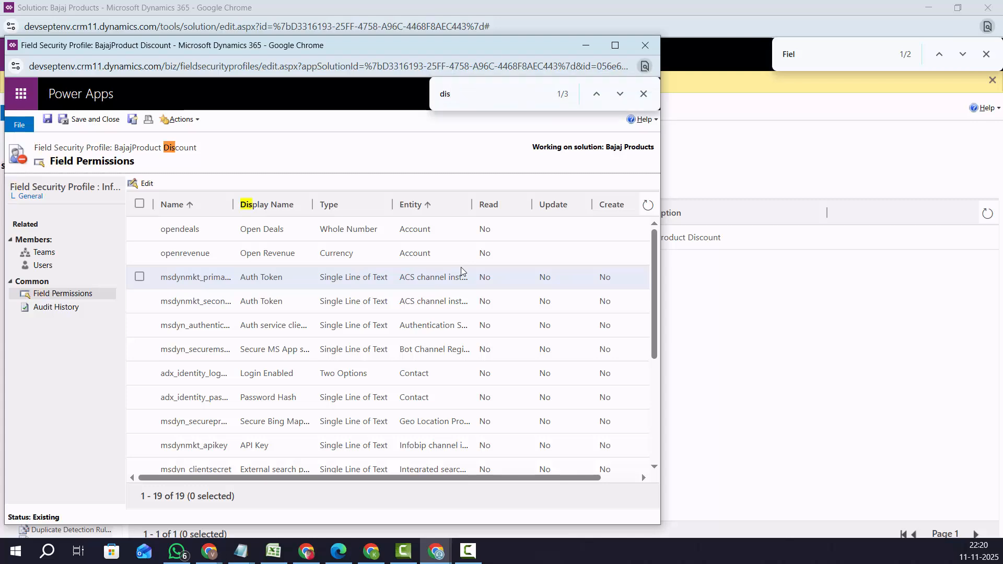
pyautogui.write('cou')
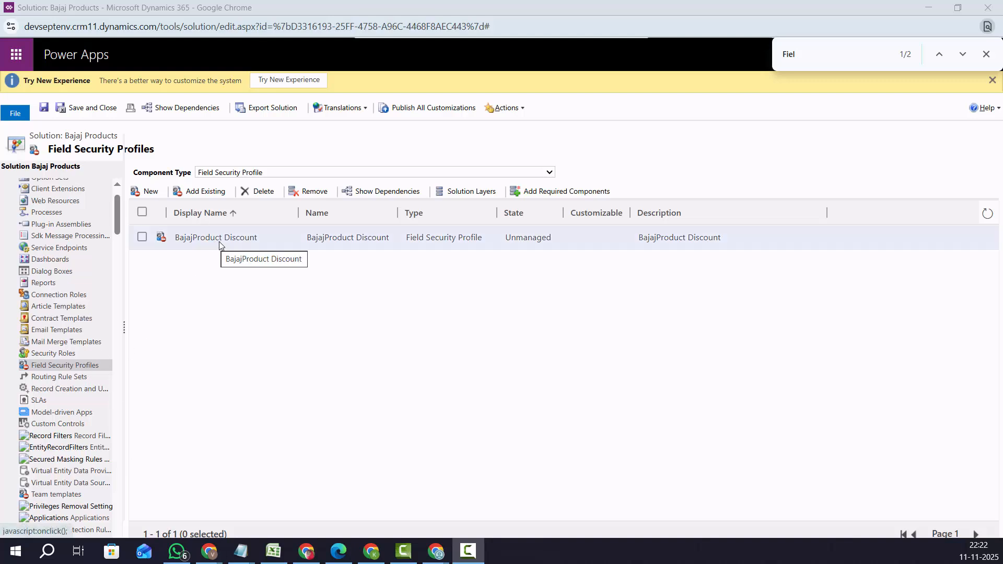
pyautogui.doubleClick(211, 239)
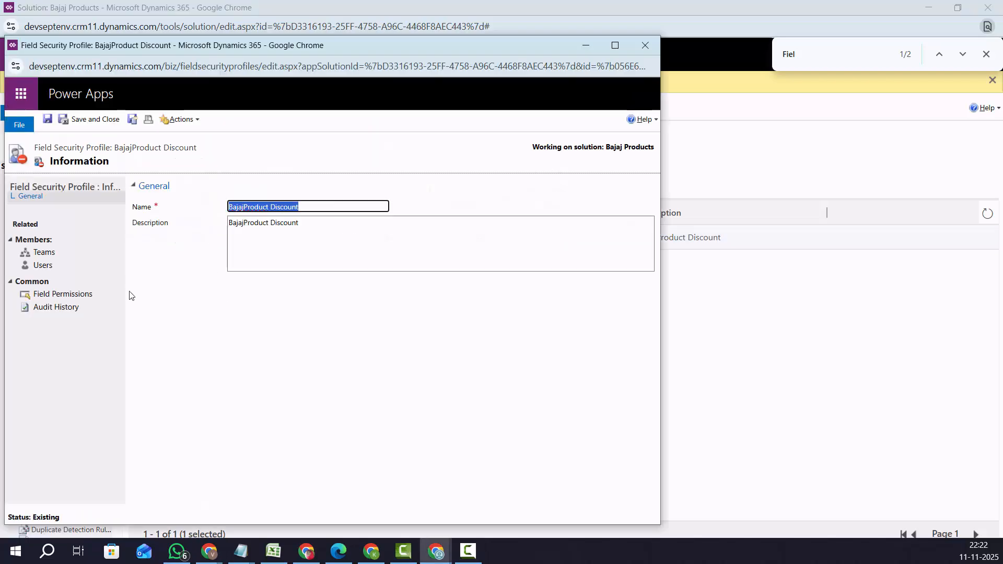
pyautogui.click(71, 294)
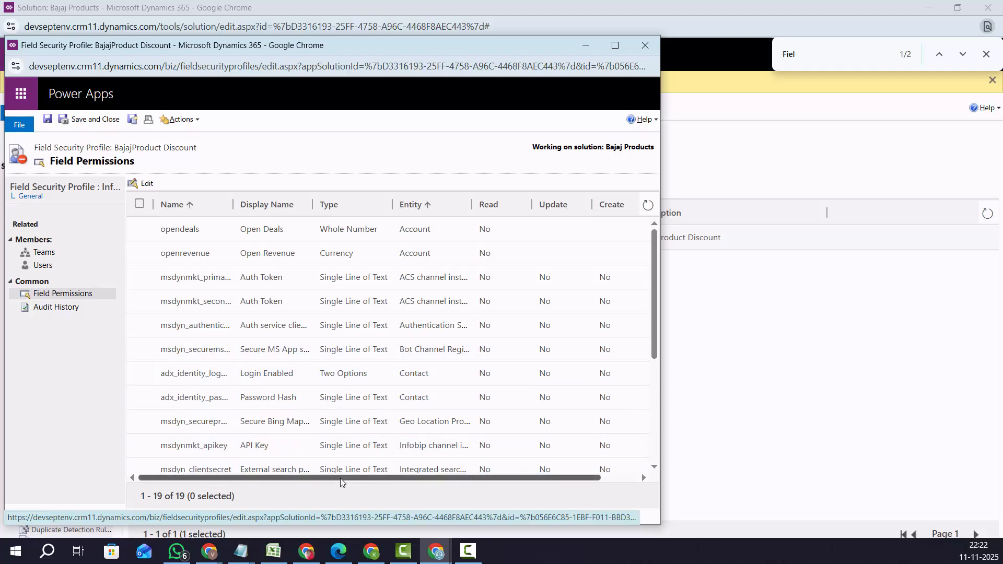
pyautogui.click(645, 45)
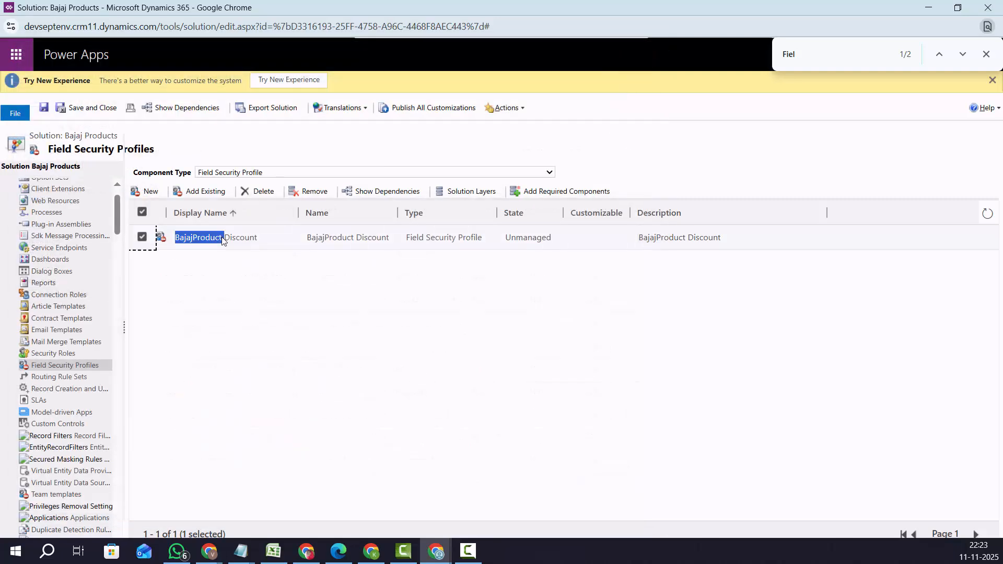
pyautogui.scroll(2, 86, 389)
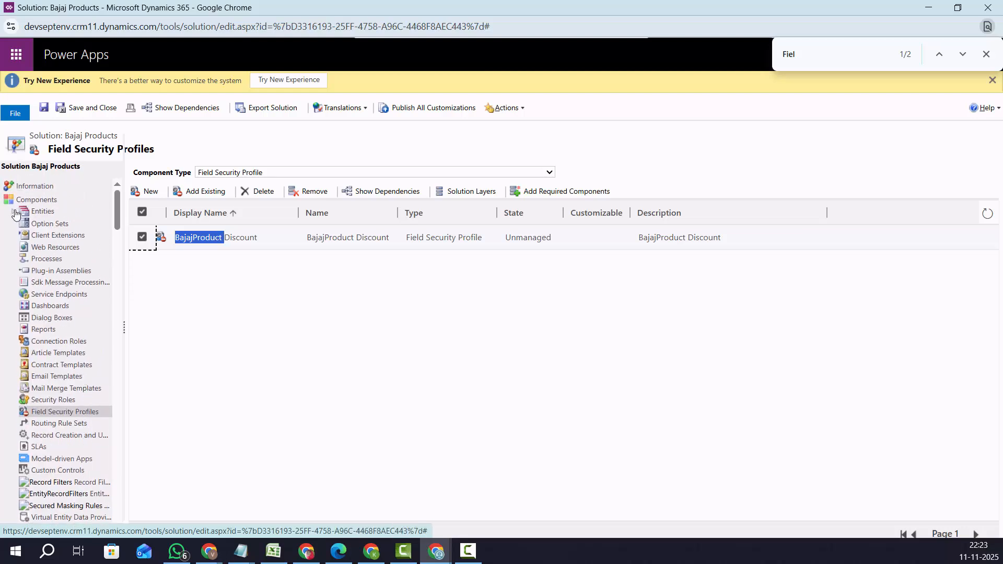
# List the Bajaj Products entity's Fields and search the page for 'Disou'
pyautogui.click(14, 211)
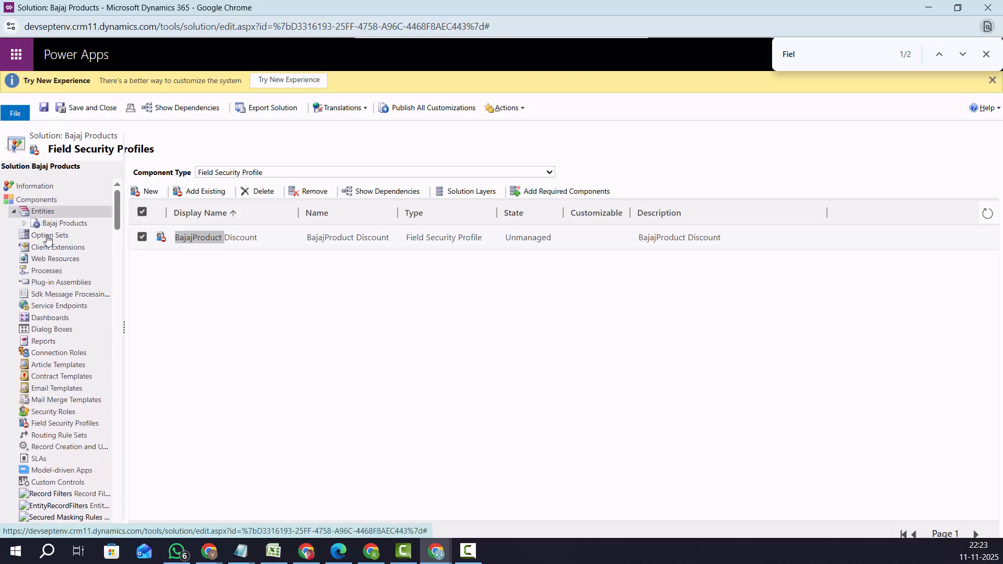
pyautogui.click(26, 224)
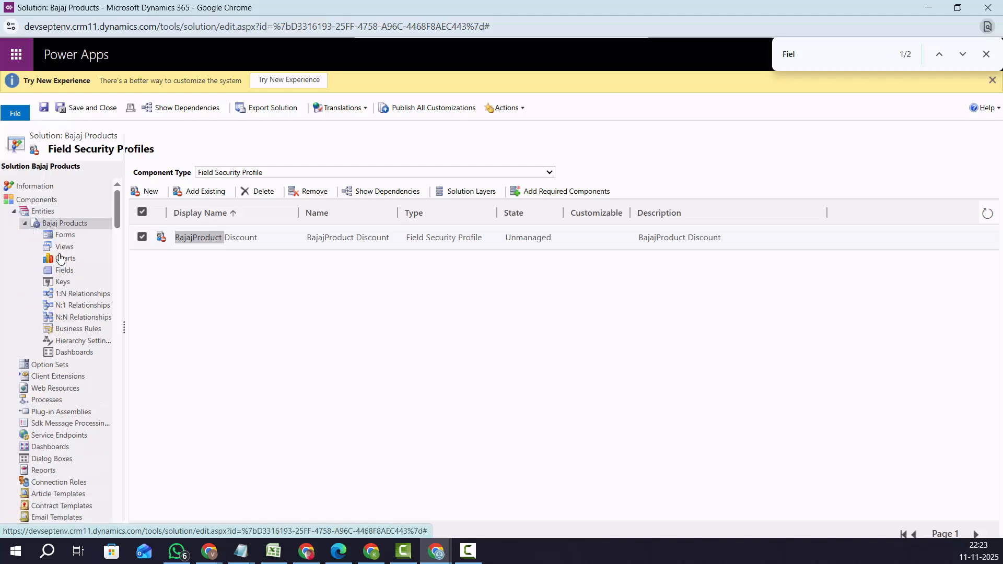
pyautogui.click(65, 270)
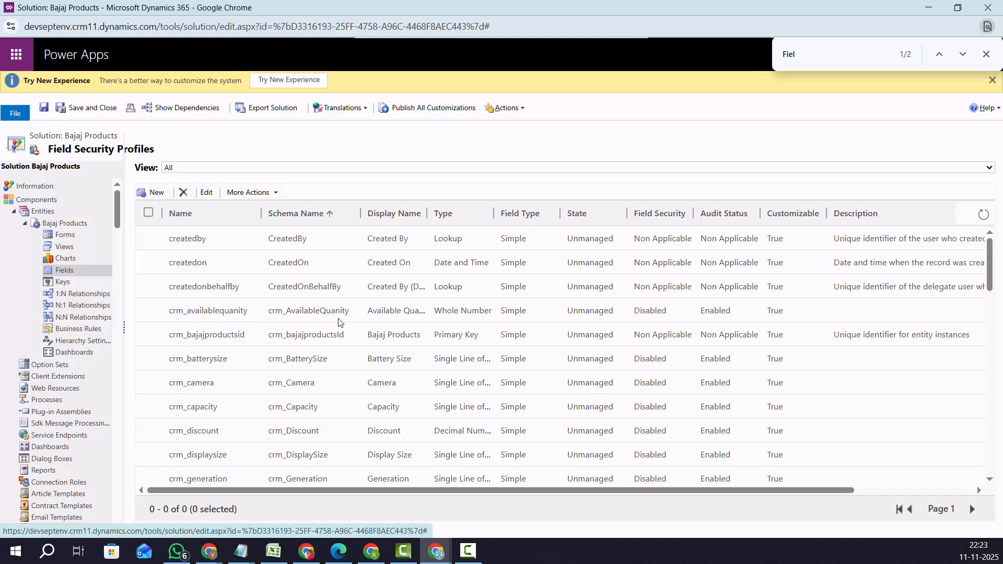
pyautogui.doubleClick(806, 56)
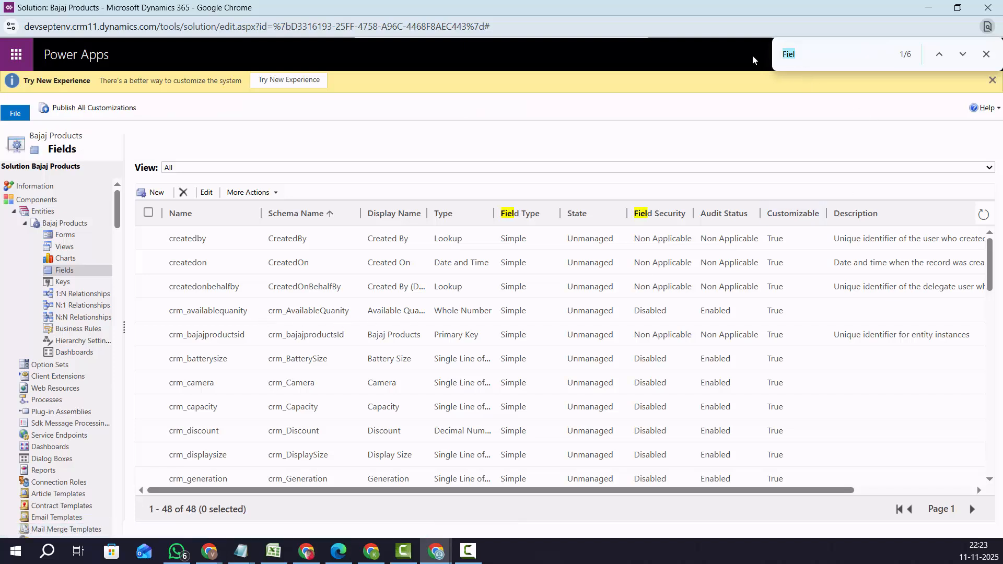
pyautogui.write('Disou')
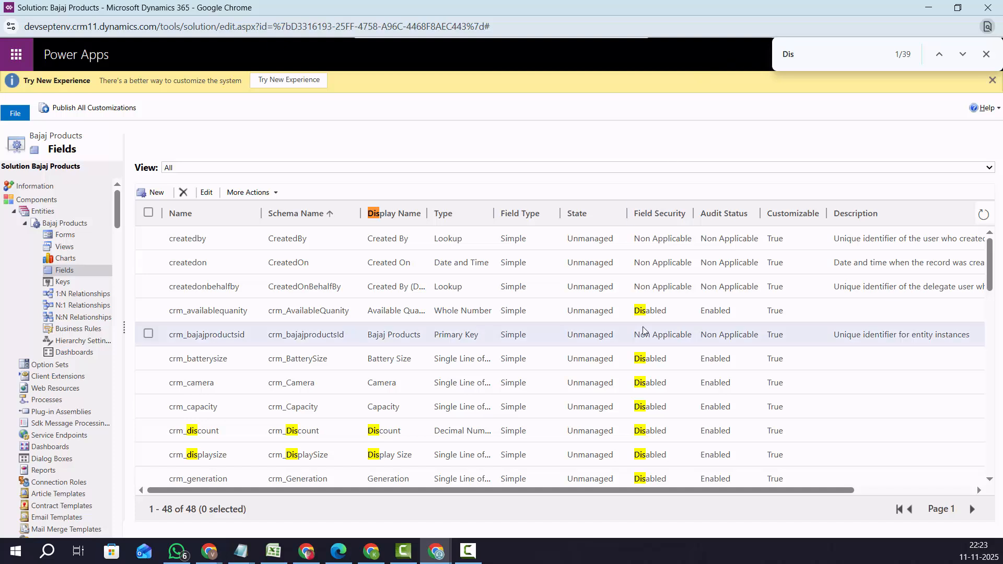
# Set Field Security to Enable on crm_discount, then save and close the field
pyautogui.doubleClick(395, 436)
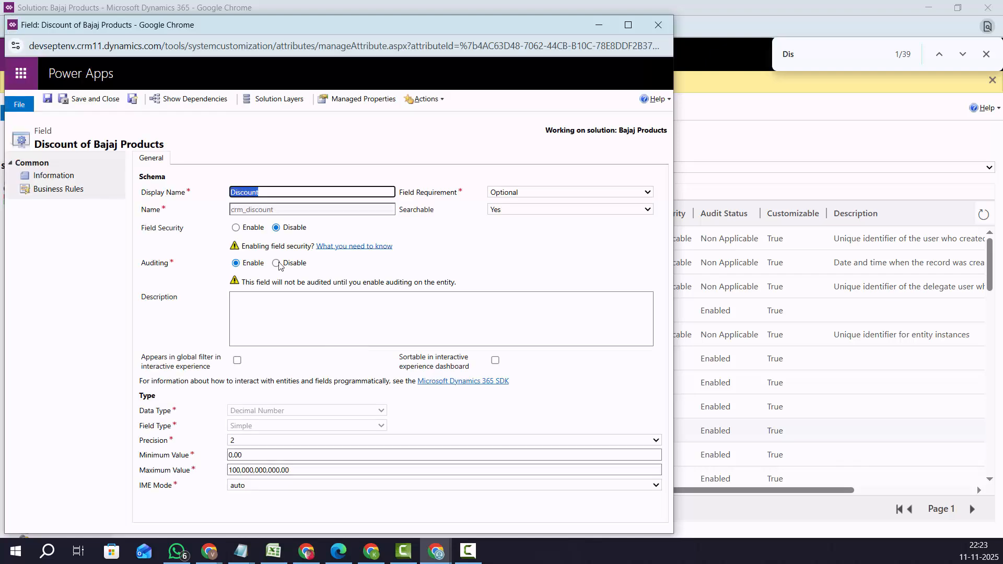
pyautogui.click(159, 236)
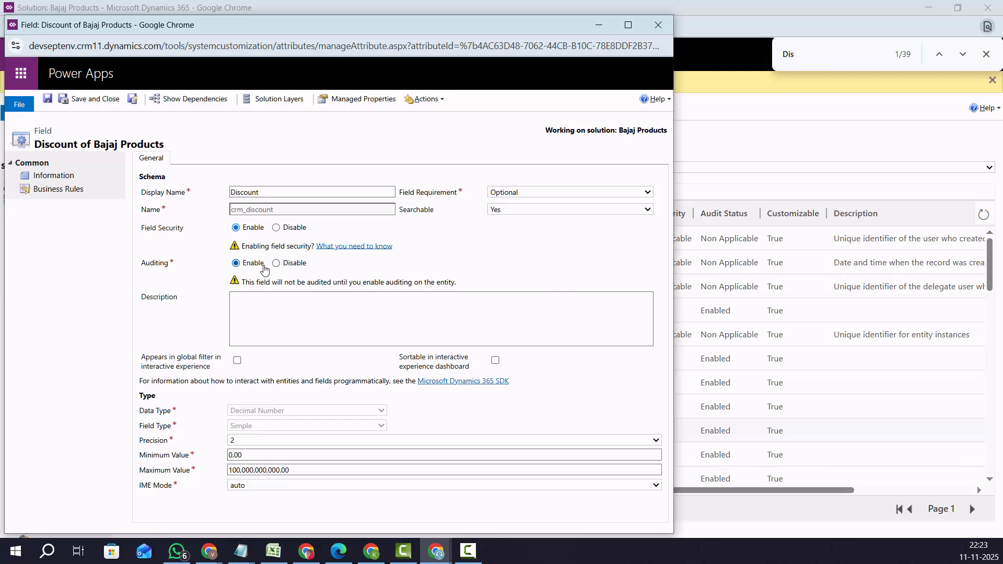
pyautogui.click(48, 99)
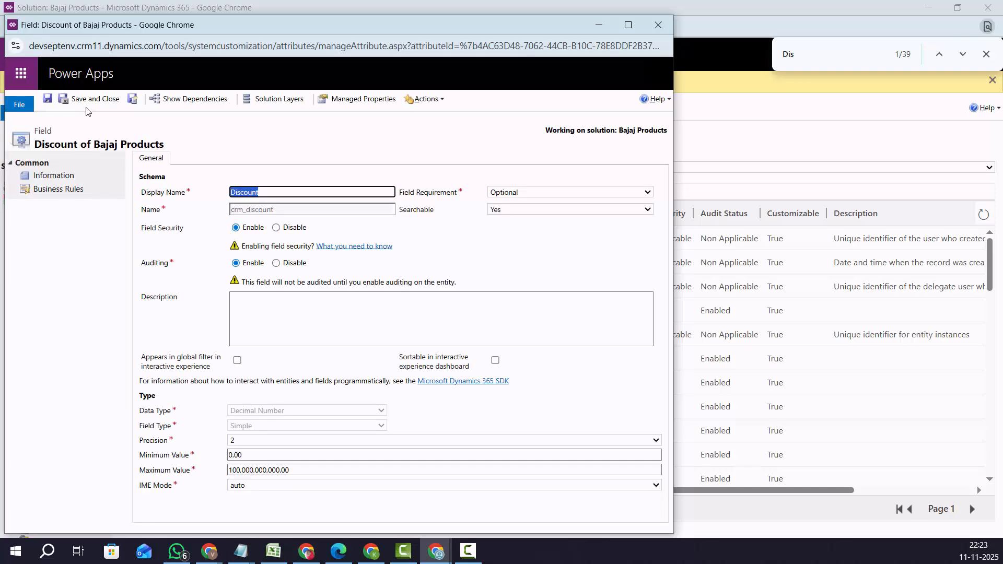
pyautogui.click(86, 100)
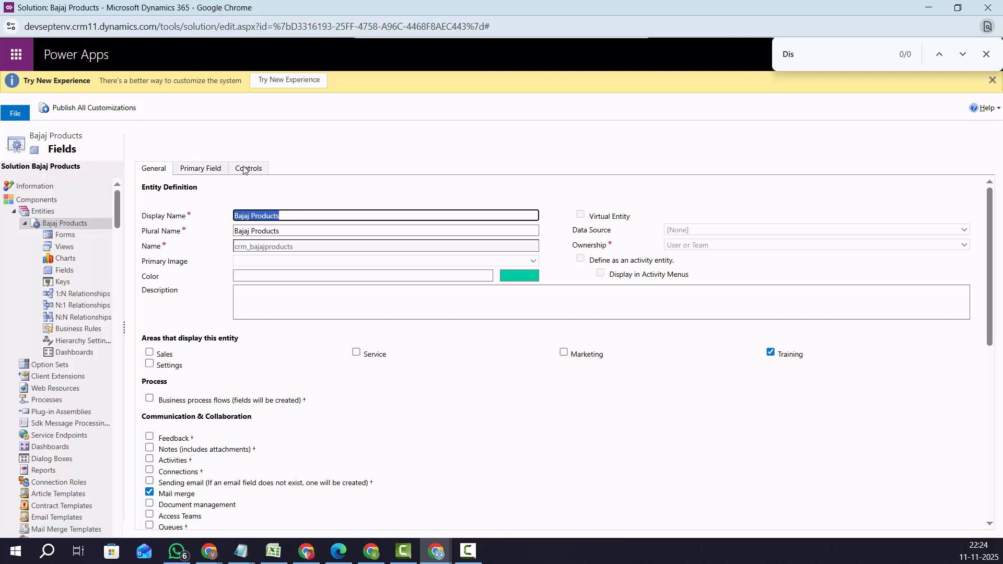
# Publish the Bajaj Products customizations and reopen the BajajProduct Discount profile
pyautogui.click(249, 108)
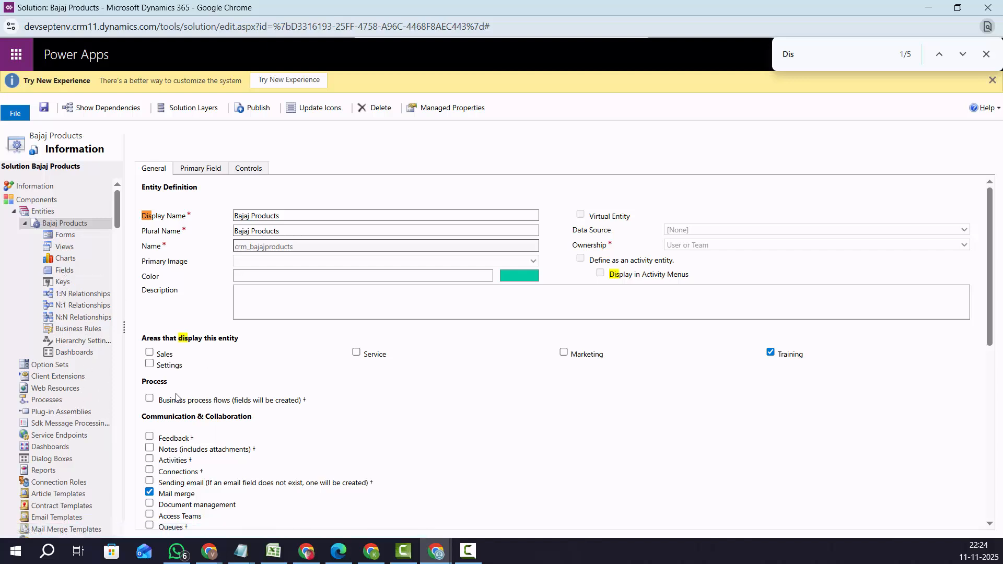
pyautogui.scroll(-4, 101, 400)
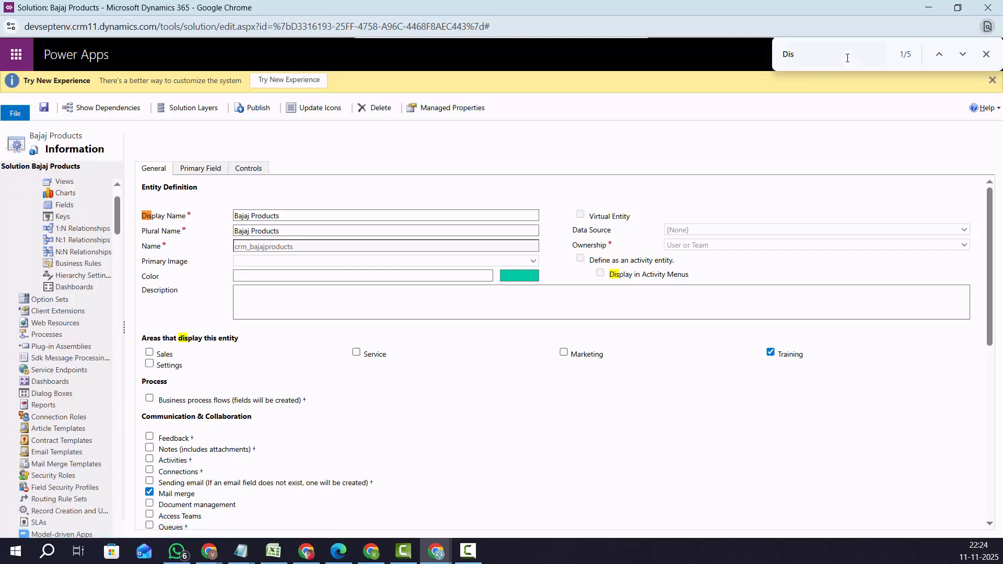
pyautogui.scroll(-3, 67, 402)
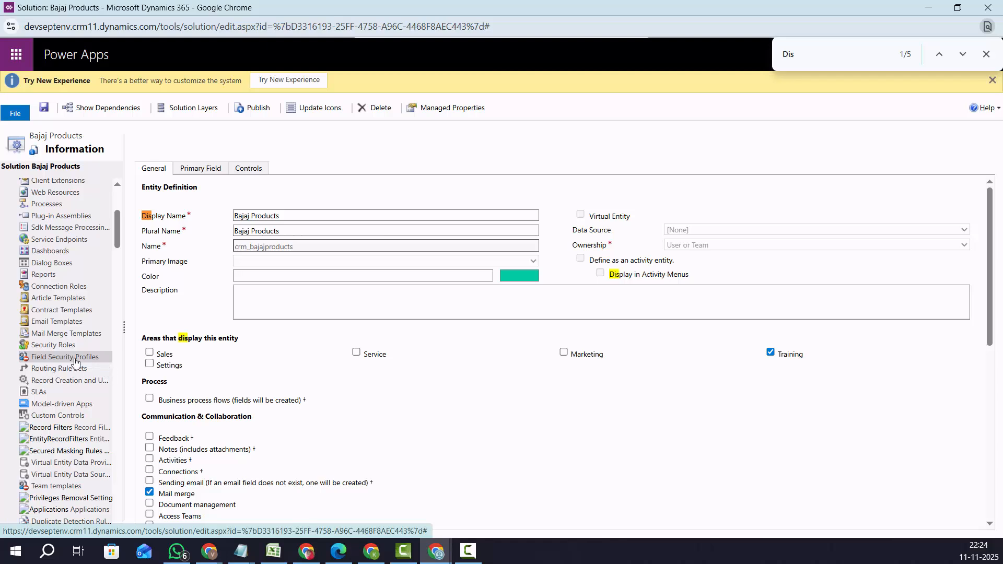
pyautogui.click(67, 360)
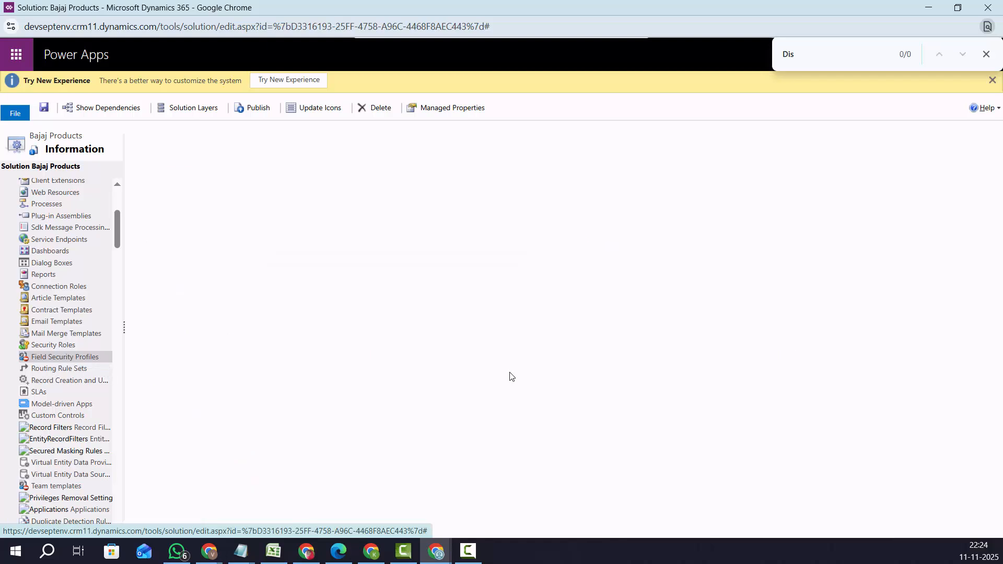
pyautogui.click(243, 239)
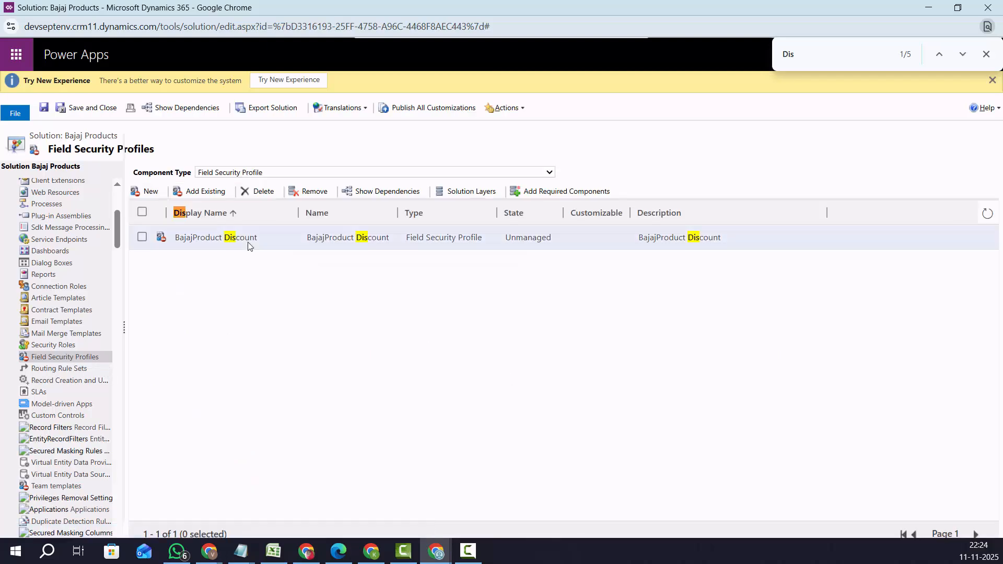
pyautogui.doubleClick(215, 242)
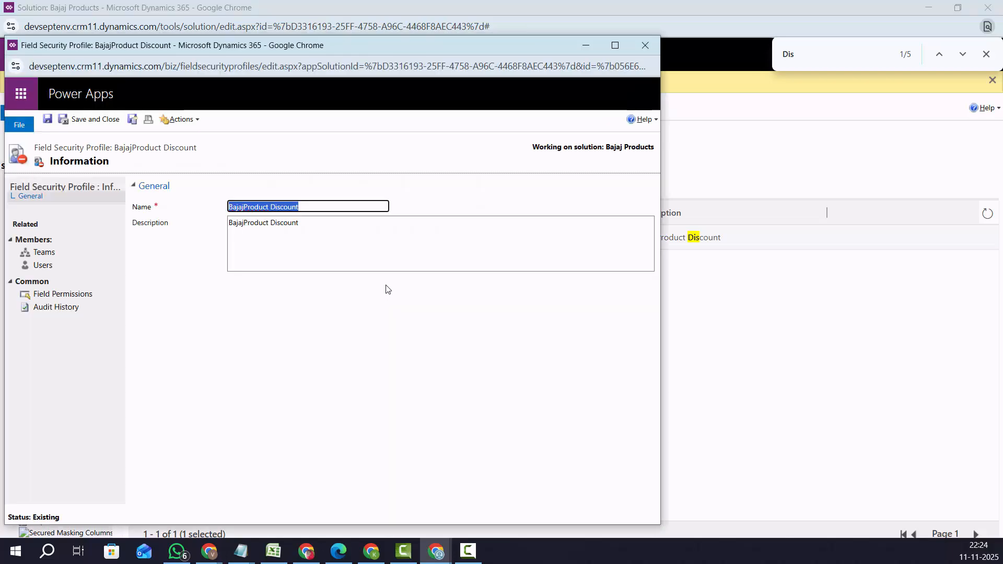
# Set Allow Read to Yes for crm_discount in the profile's Field Permissions grid
pyautogui.click(62, 293)
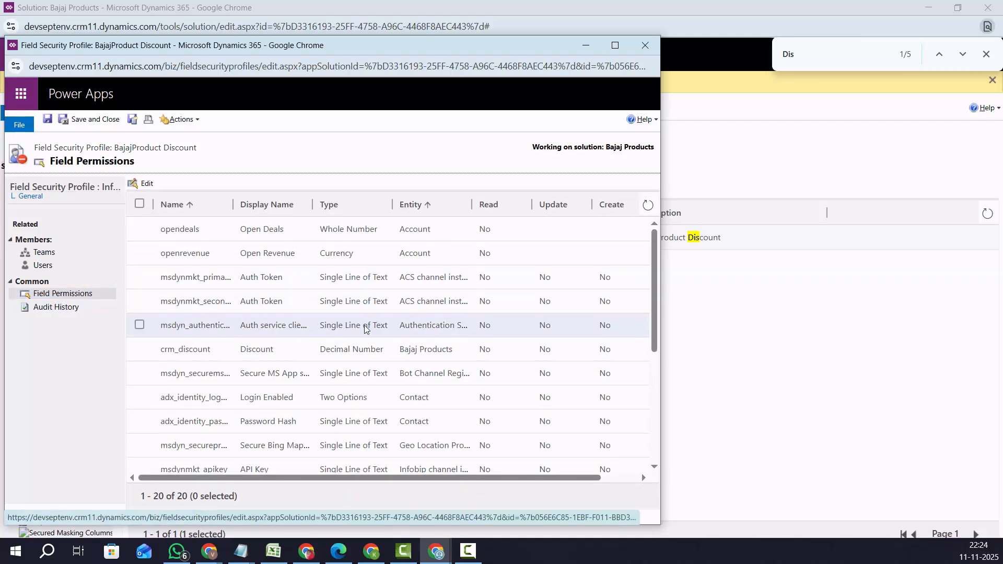
pyautogui.scroll(-4, 368, 388)
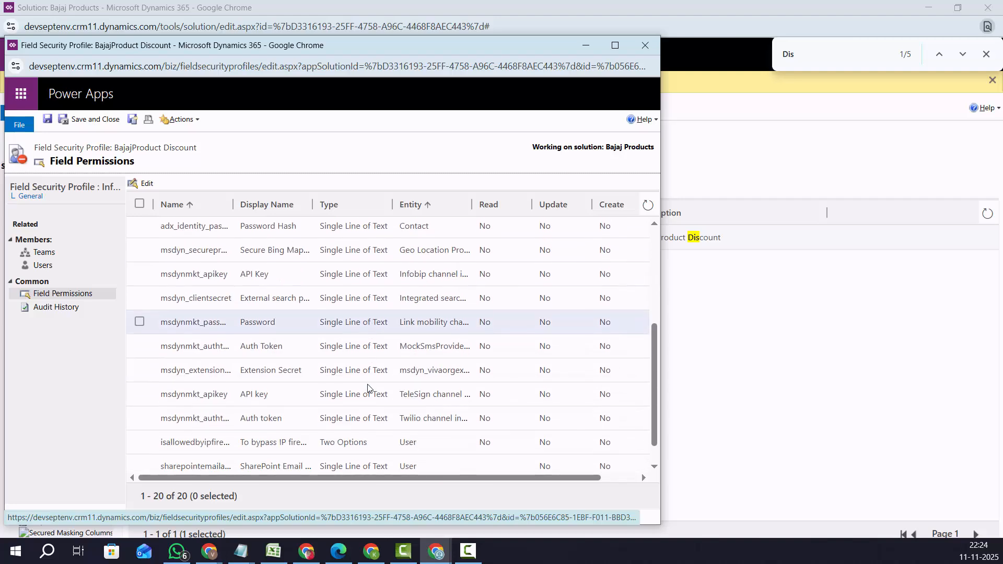
pyautogui.scroll(-1, 368, 384)
pyautogui.scroll(2, 383, 282)
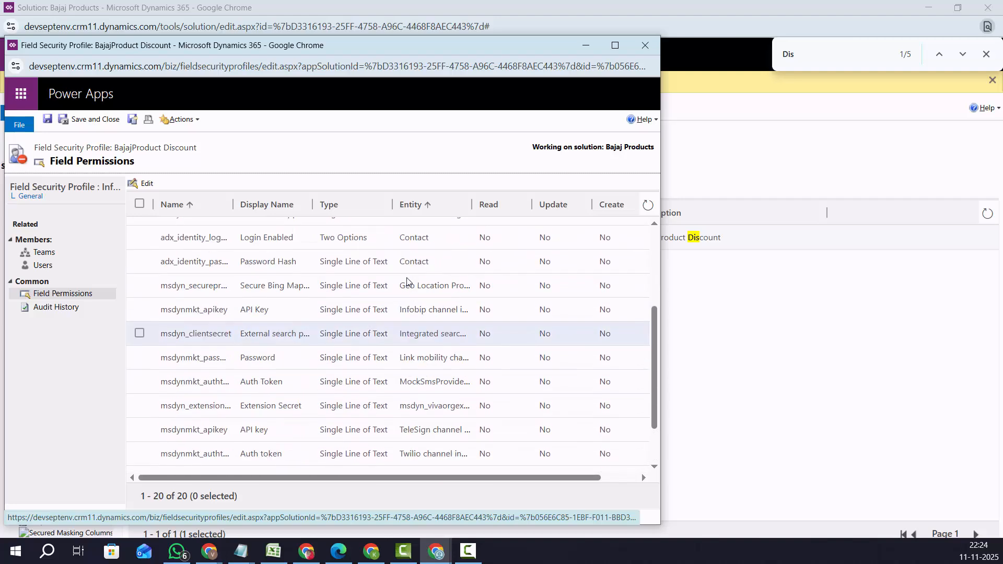
pyautogui.scroll(3, 344, 282)
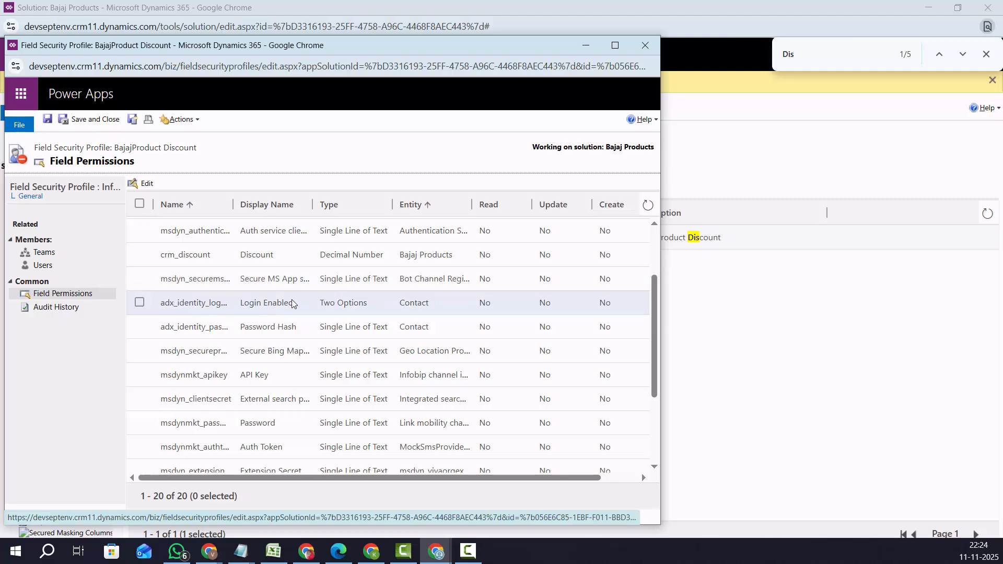
pyautogui.click(263, 261)
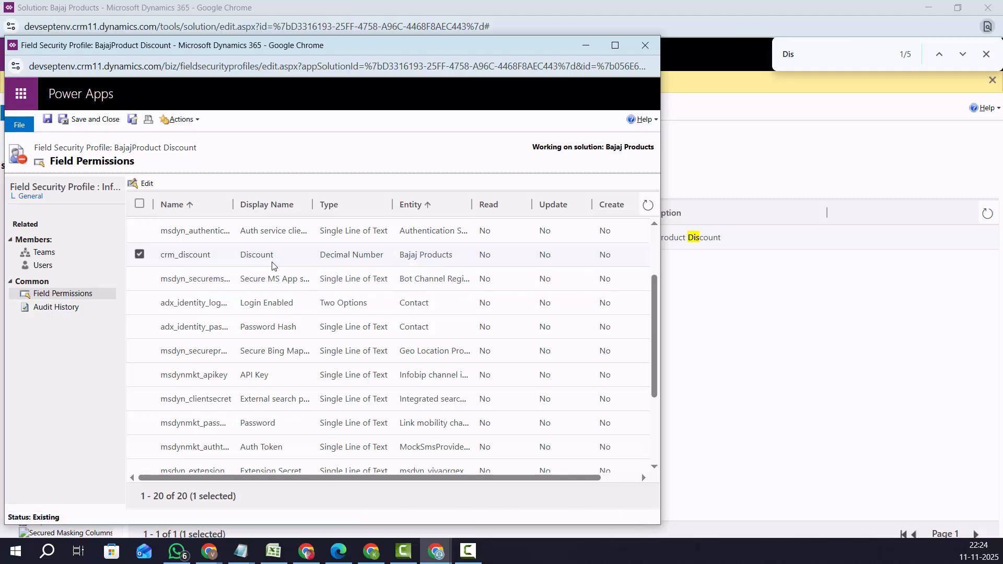
pyautogui.doubleClick(262, 263)
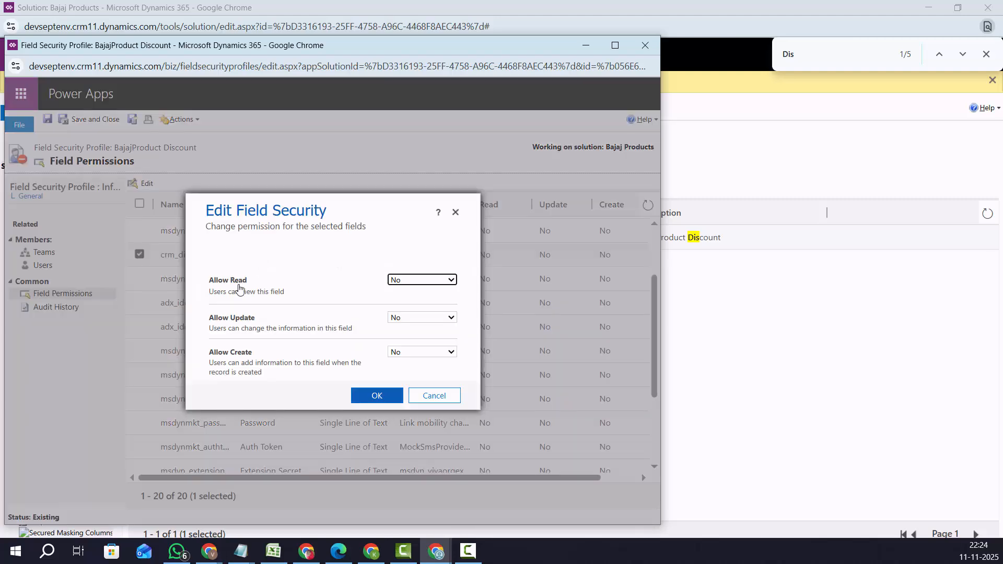
pyautogui.click(412, 283)
pyautogui.click(407, 296)
pyautogui.click(375, 395)
pyautogui.click(378, 396)
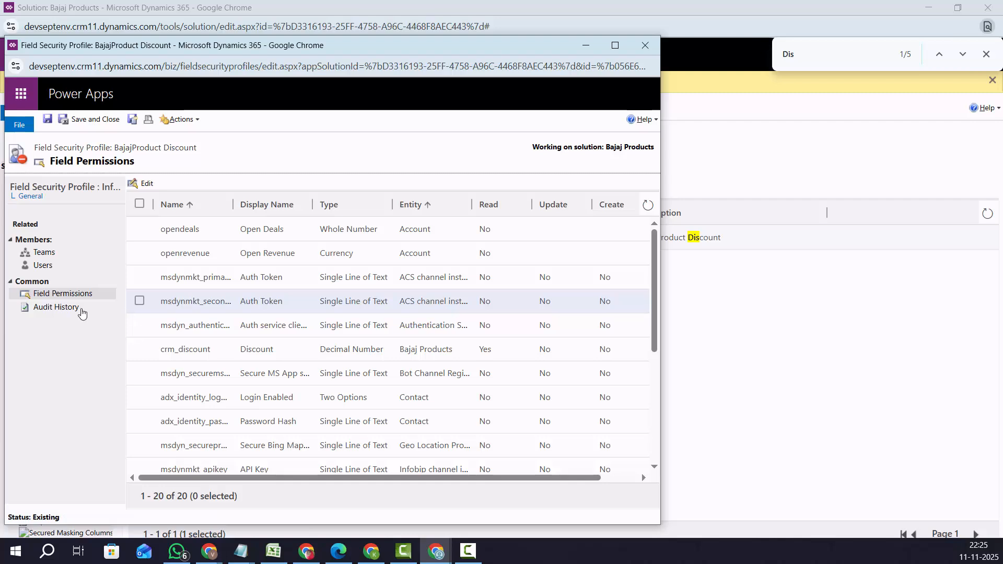
# Check the profile's Users and Teams members and widen the profile window
pyautogui.click(46, 265)
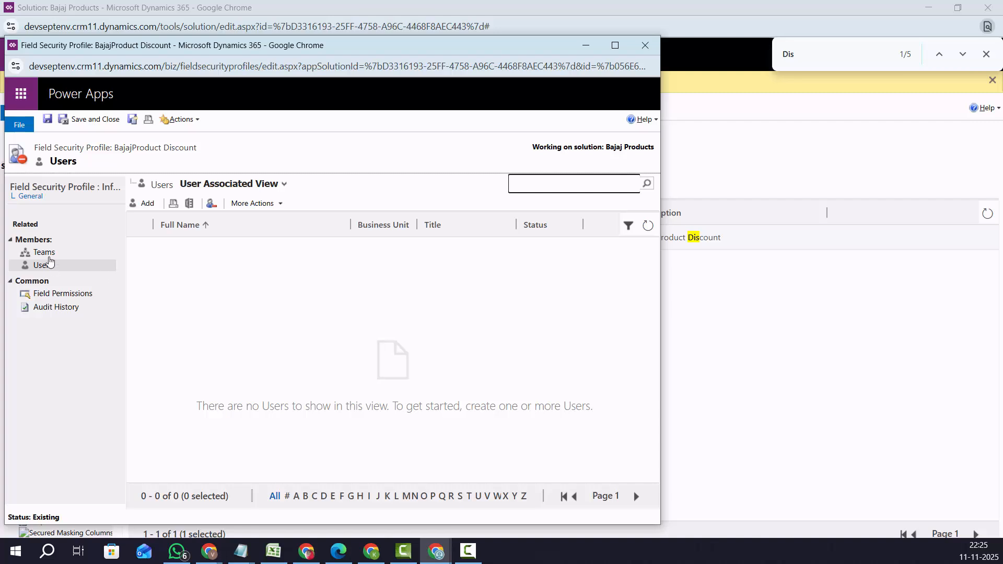
pyautogui.click(46, 252)
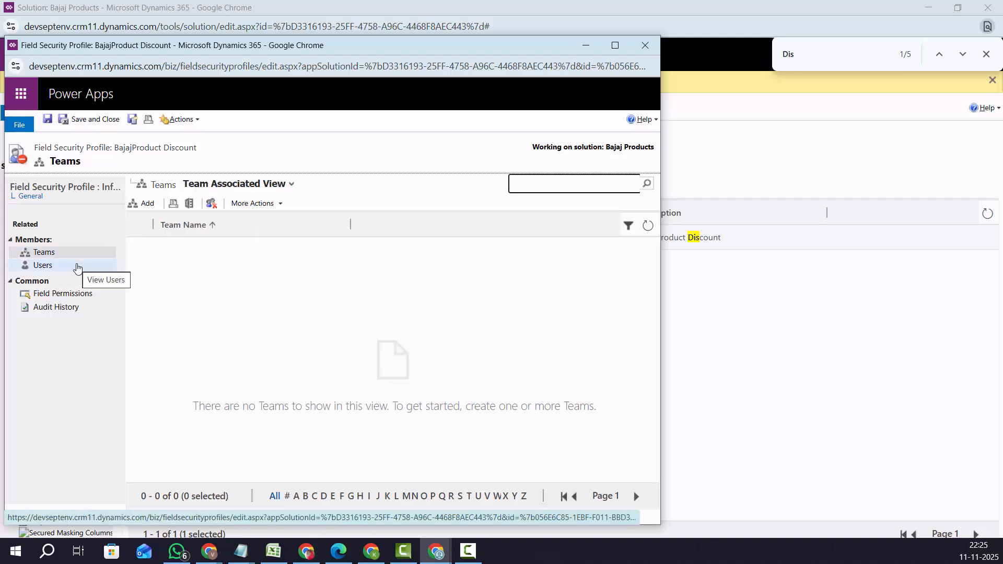
pyautogui.click(48, 267)
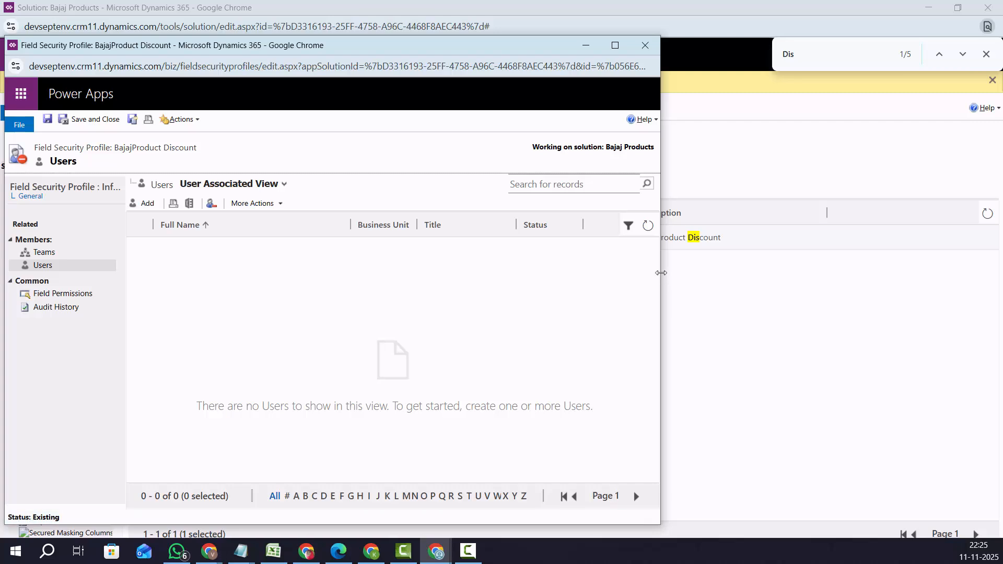
pyautogui.moveTo(660, 273); pyautogui.dragTo(868, 271)
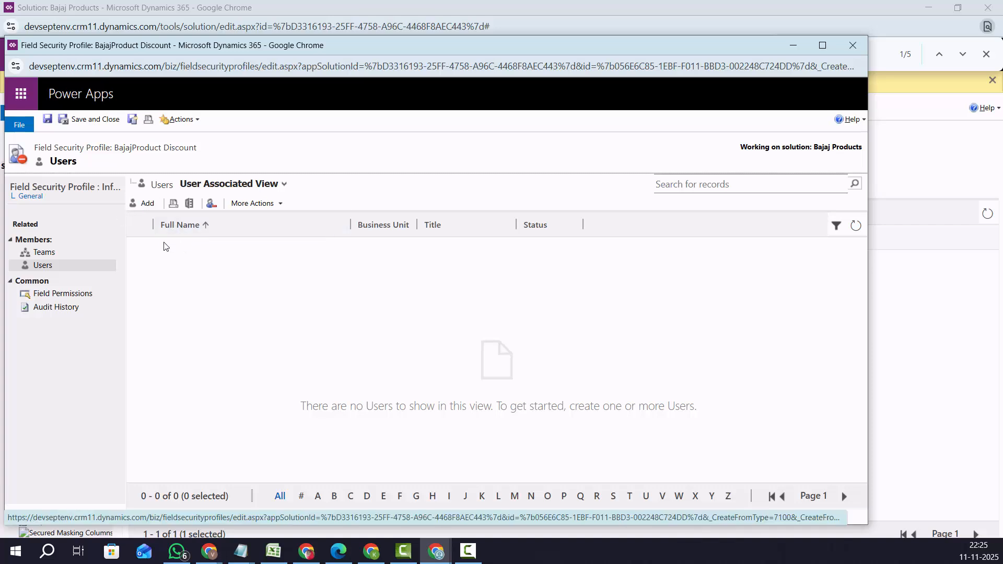
# Add both users found by searching 'Jayanagar' to the profile, then save and close it
pyautogui.click(142, 205)
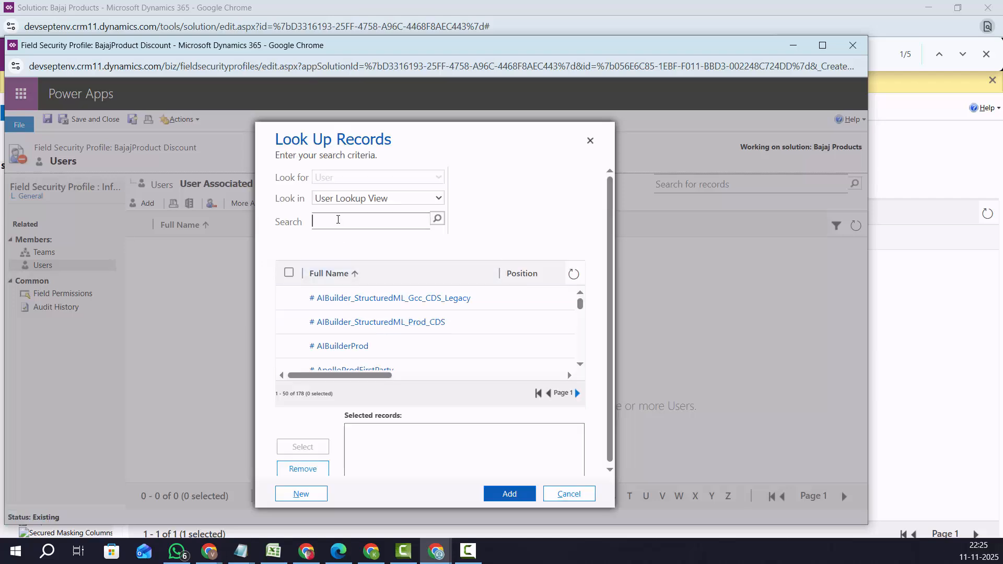
pyautogui.click(331, 221)
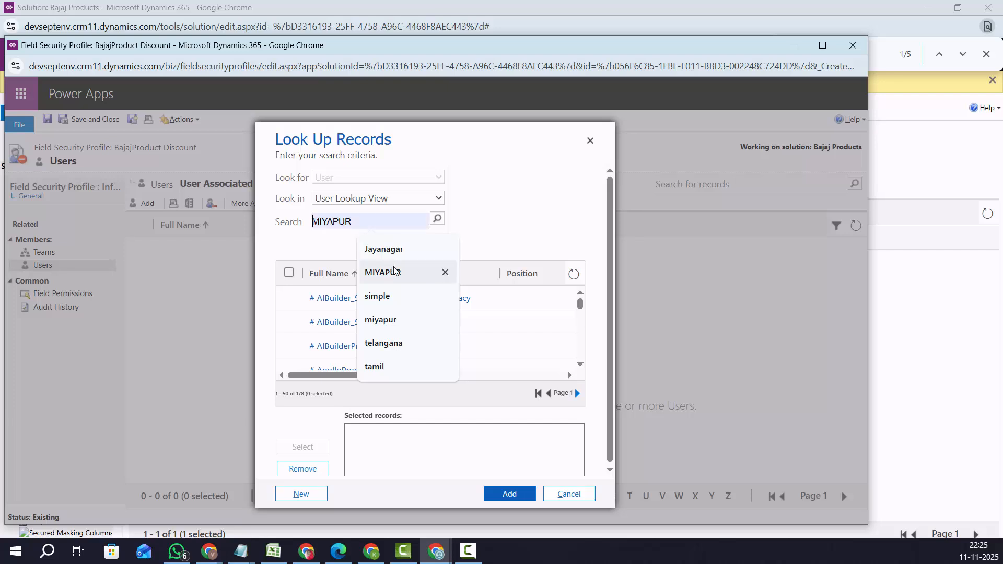
pyautogui.click(384, 253)
pyautogui.click(438, 218)
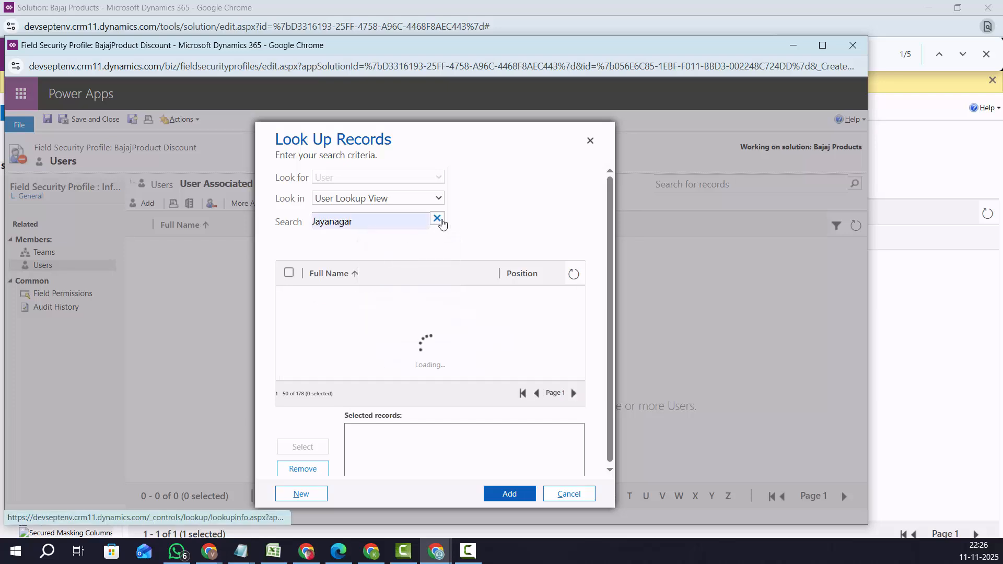
pyautogui.click(289, 298)
pyautogui.click(288, 321)
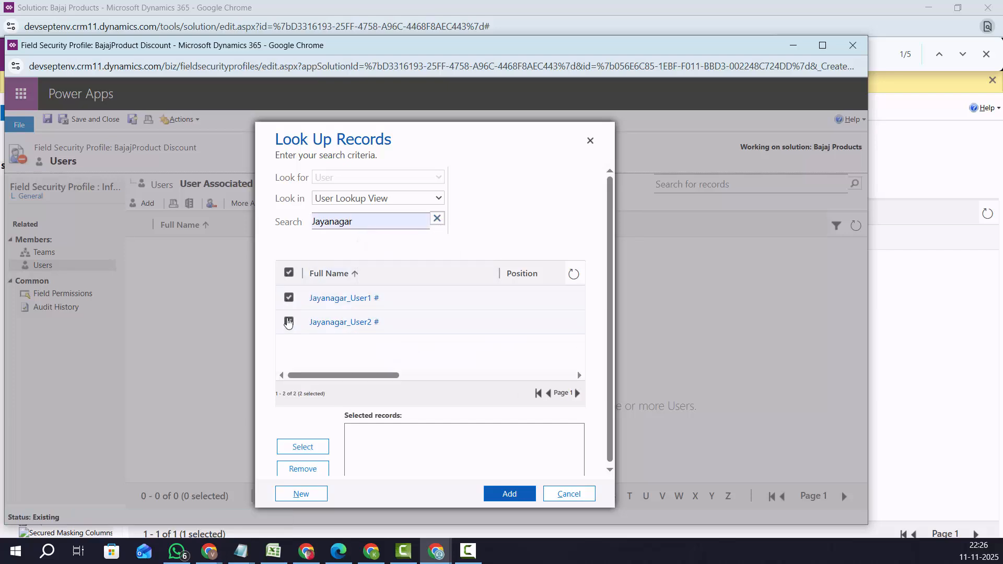
pyautogui.click(303, 445)
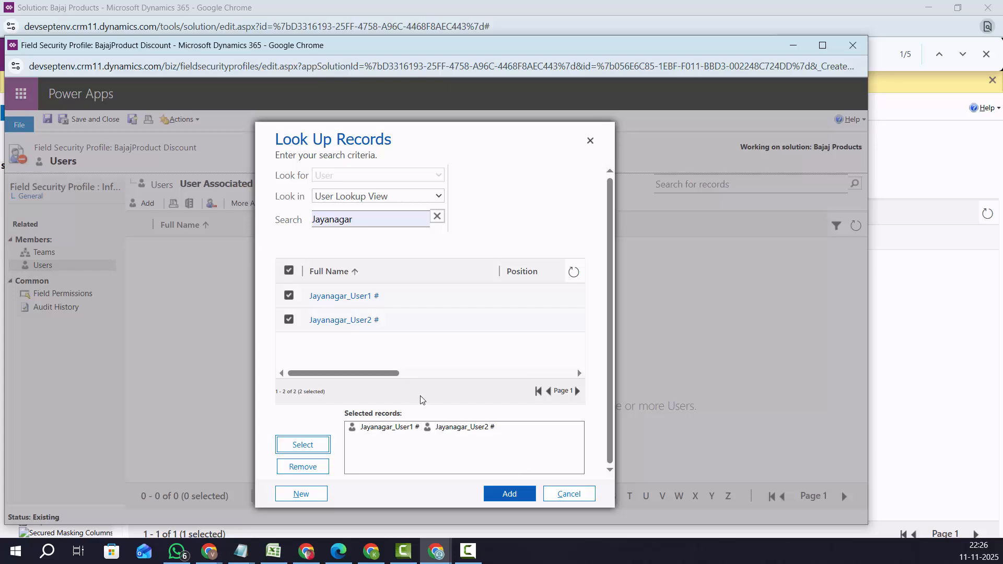
pyautogui.click(509, 494)
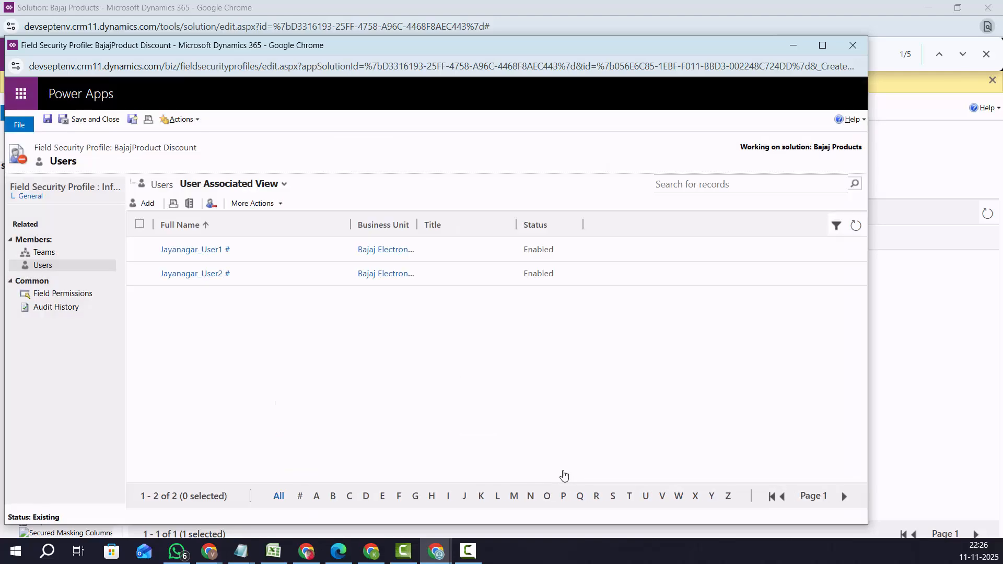
pyautogui.click(83, 121)
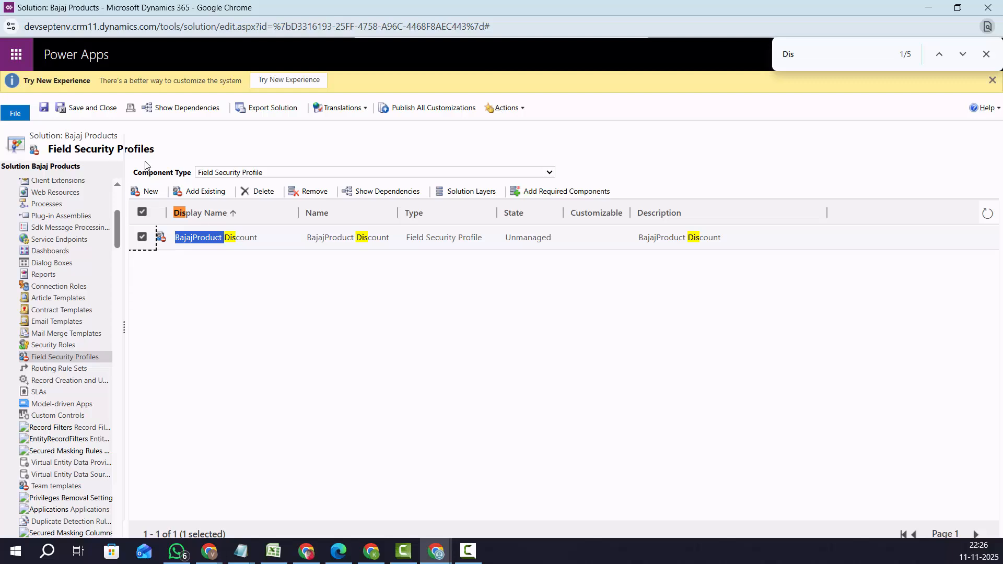
# Save and publish the Bajaj Products entity customizations, then minimize the solution window
pyautogui.scroll(1, 104, 261)
pyautogui.scroll(2, 104, 261)
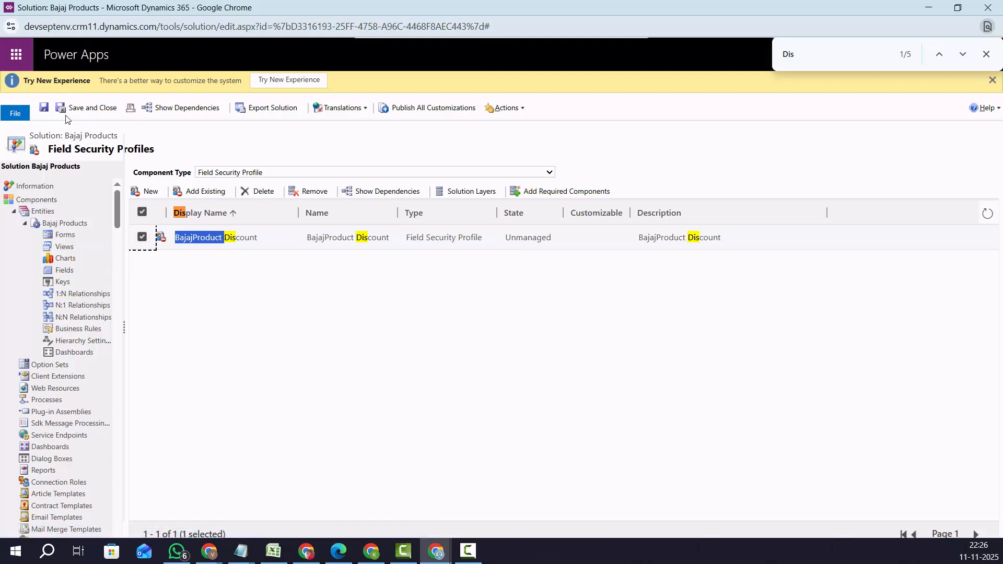
pyautogui.click(43, 109)
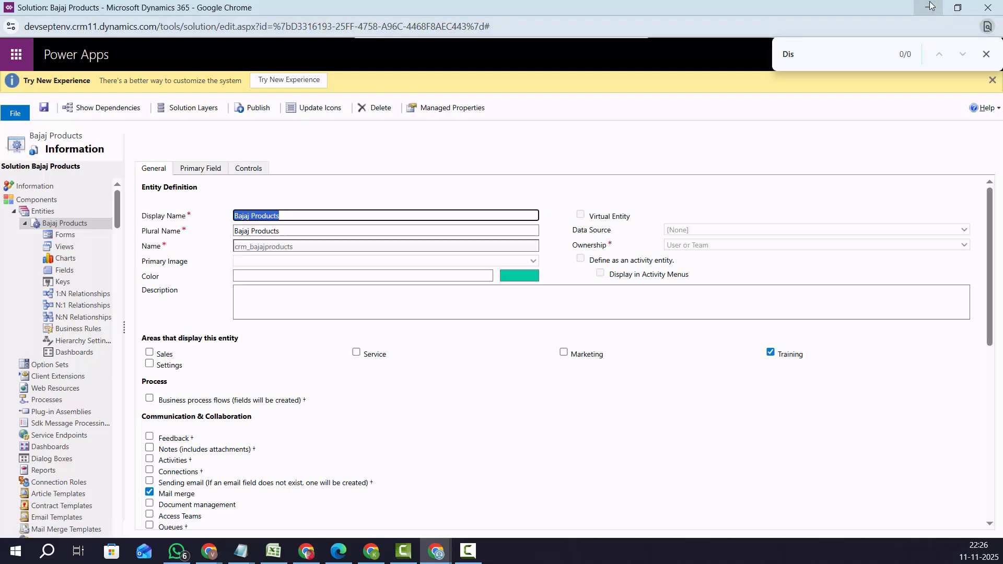
pyautogui.click(257, 111)
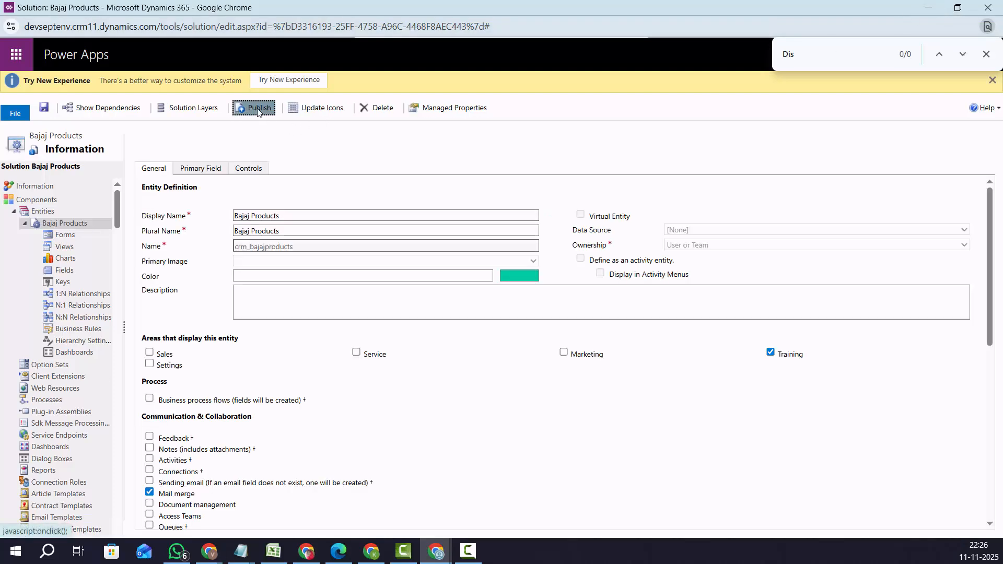
pyautogui.click(935, 10)
# In the other browser, hard-refresh the new product form with an empty cache via DevTools
pyautogui.click(339, 554)
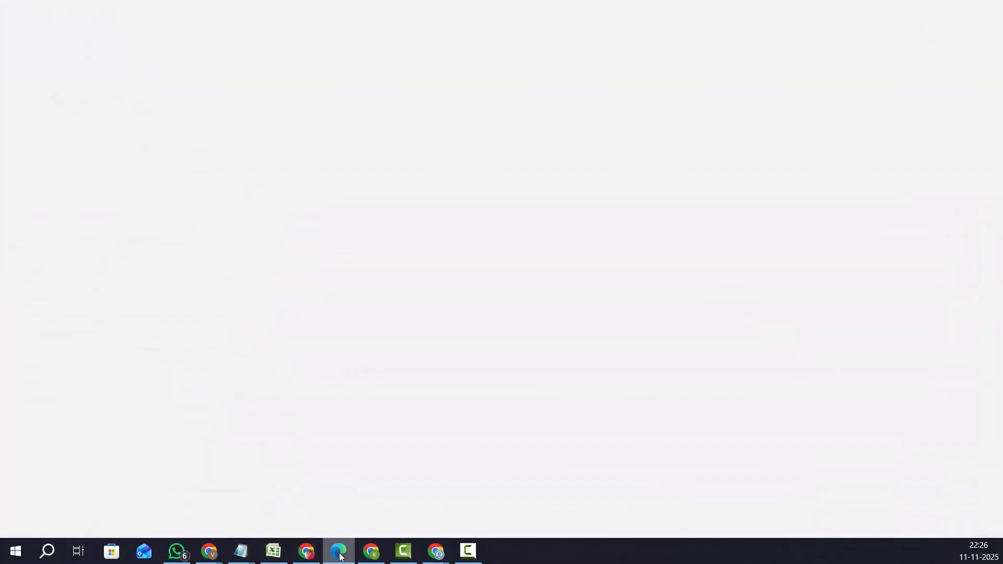
pyautogui.click(956, 89)
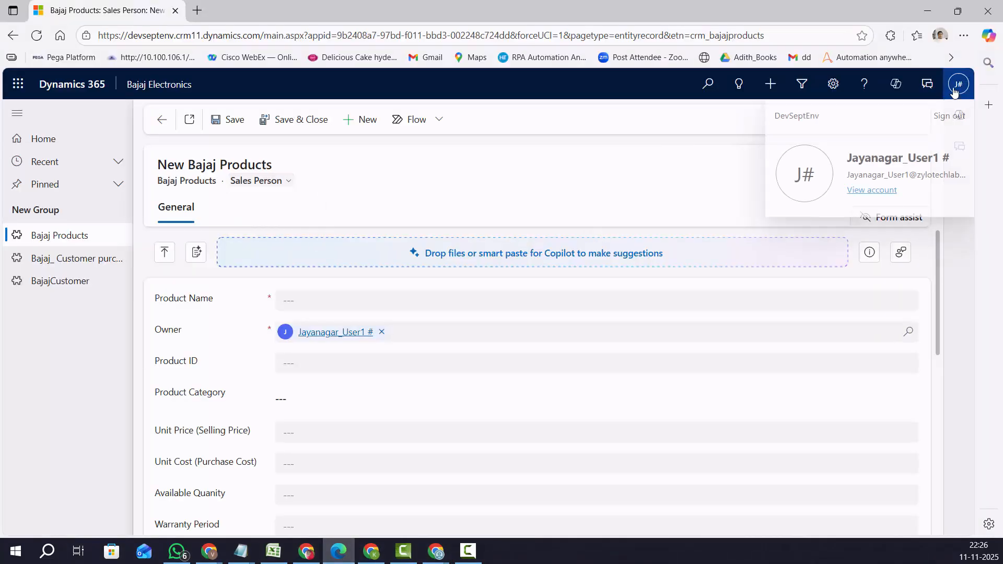
pyautogui.scroll(-6, 308, 313)
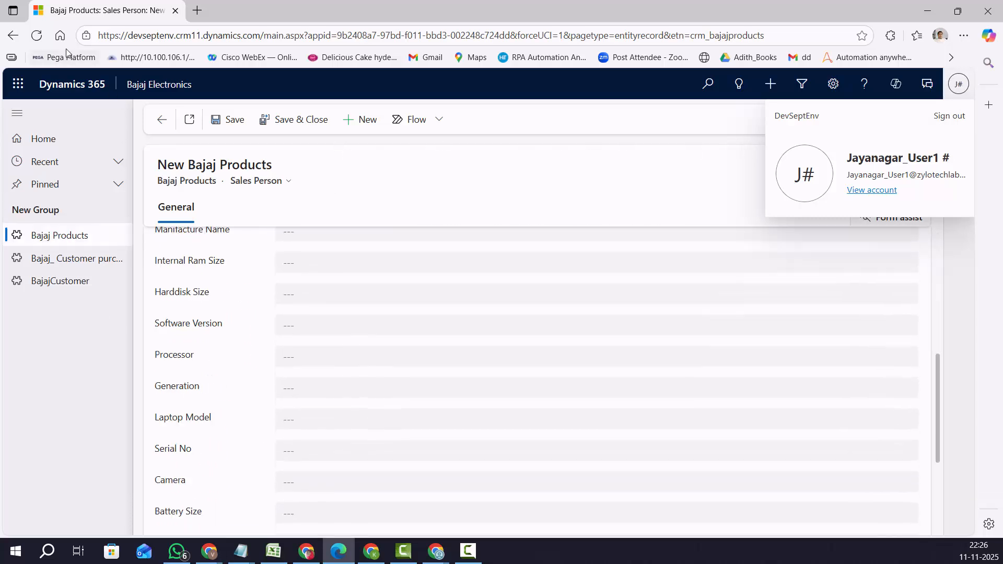
pyautogui.rightClick(80, 372)
pyautogui.click(99, 358)
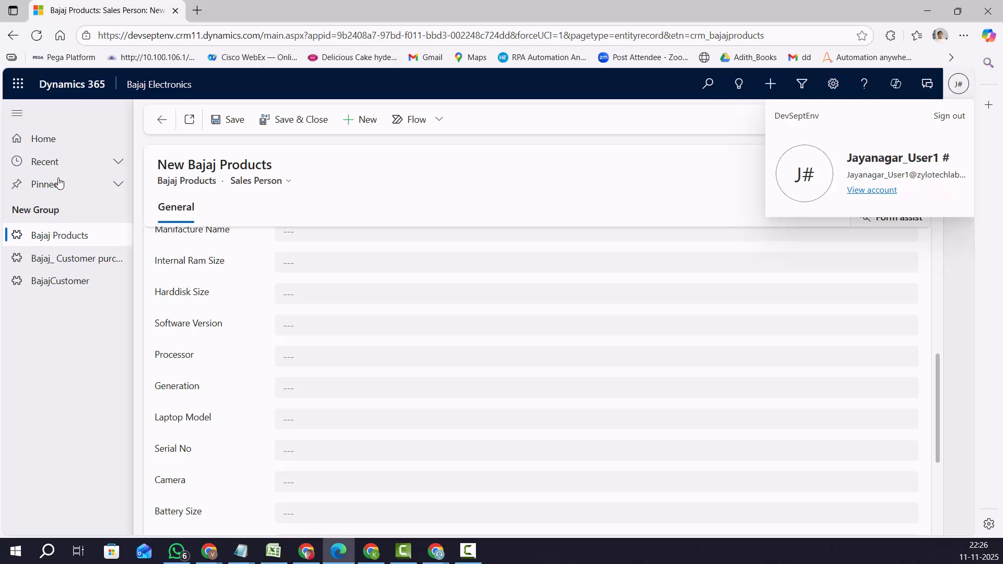
pyautogui.rightClick(37, 37)
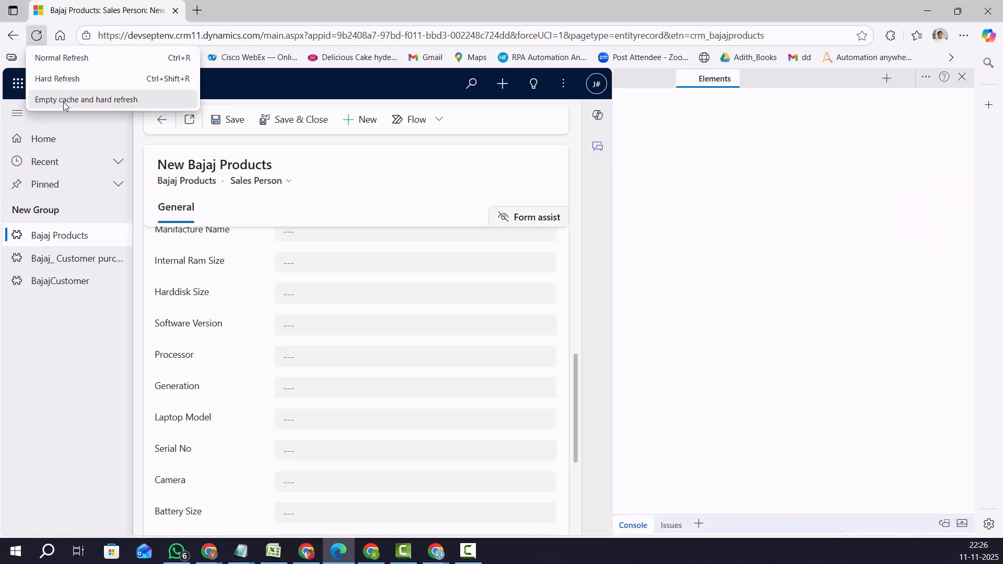
pyautogui.click(64, 103)
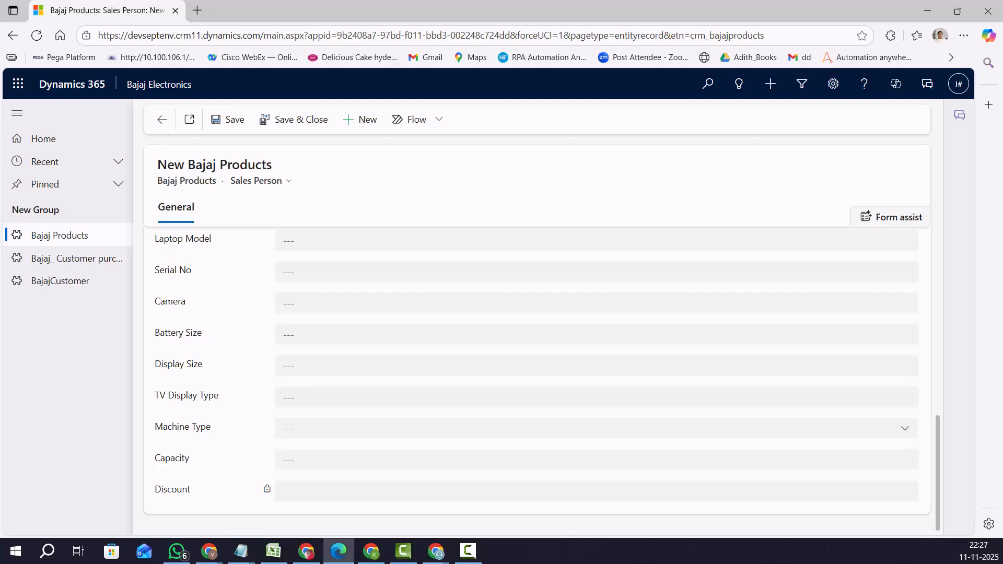
# Confirm the Discount field is locked, then return to the Bajaj Products list
pyautogui.doubleClick(283, 494)
pyautogui.click(282, 494)
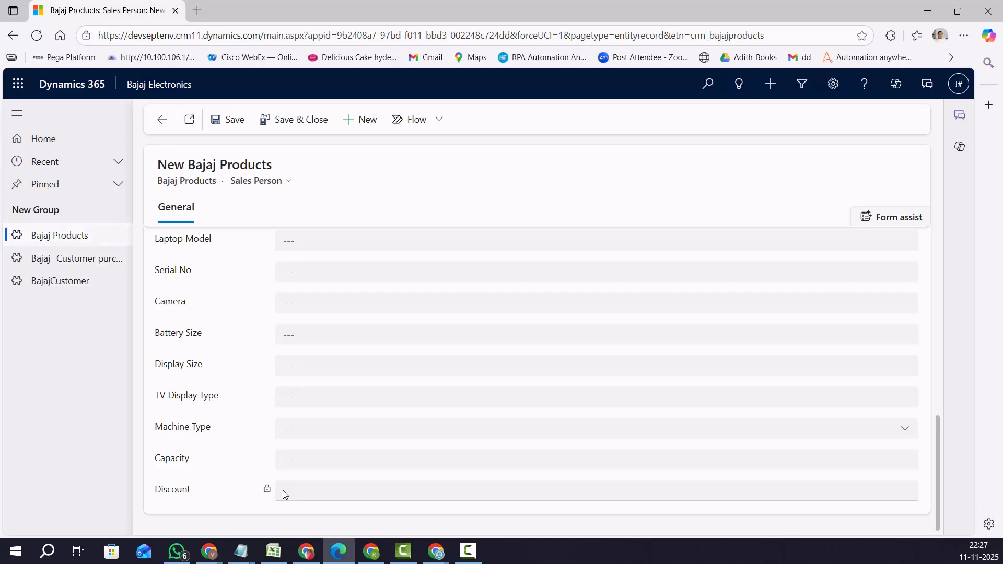
pyautogui.click(59, 235)
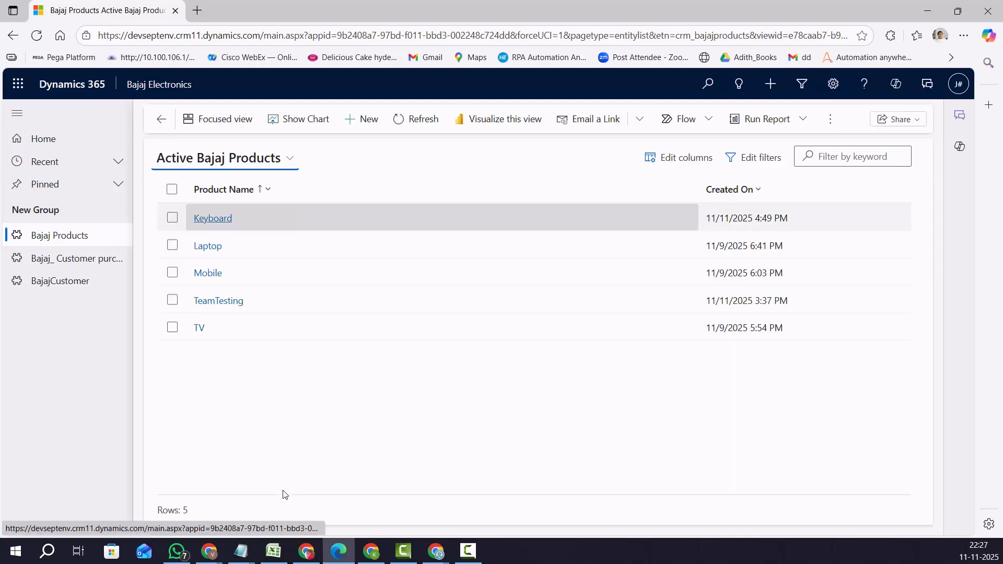
# Open the Keyboard product, select its Discount value 15.00, and switch to the other browser's copy
pyautogui.click(213, 218)
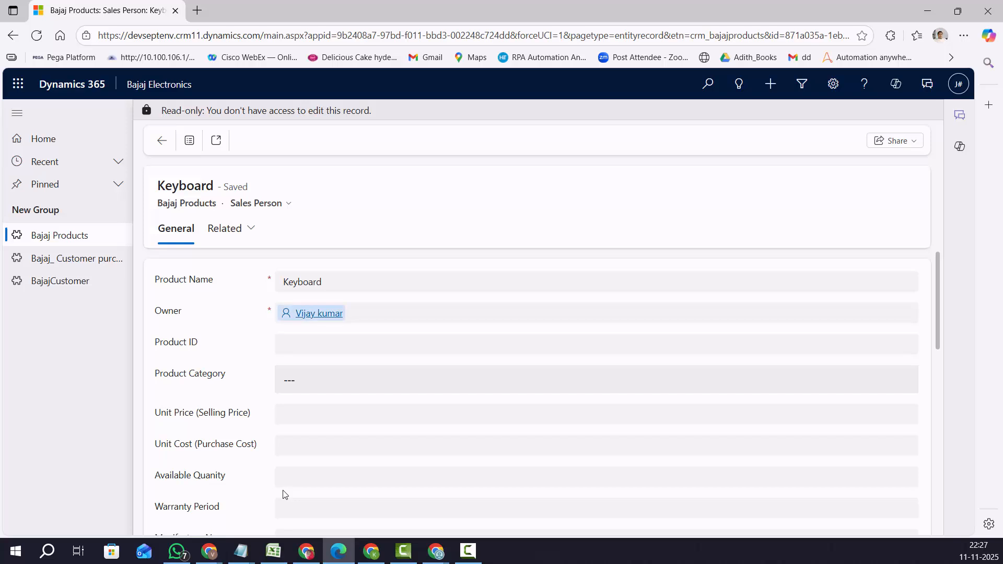
pyautogui.scroll(-5, 283, 494)
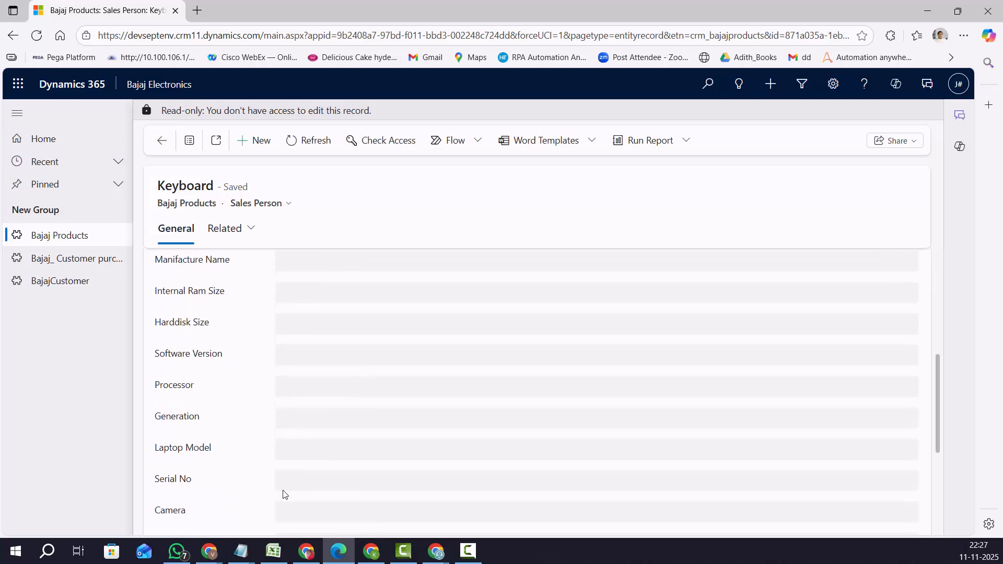
pyautogui.scroll(-4, 283, 494)
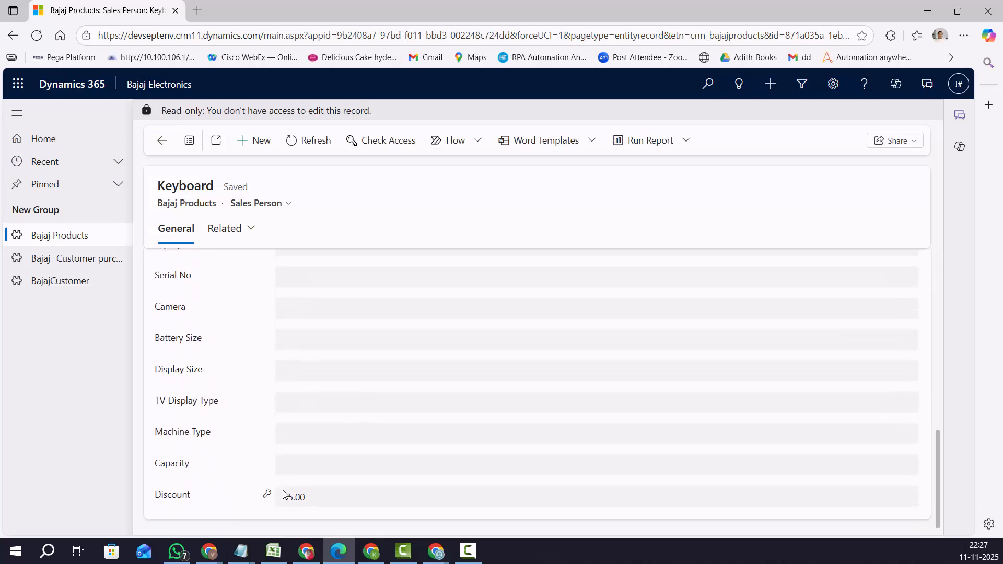
pyautogui.scroll(-1, 284, 494)
pyautogui.doubleClick(283, 494)
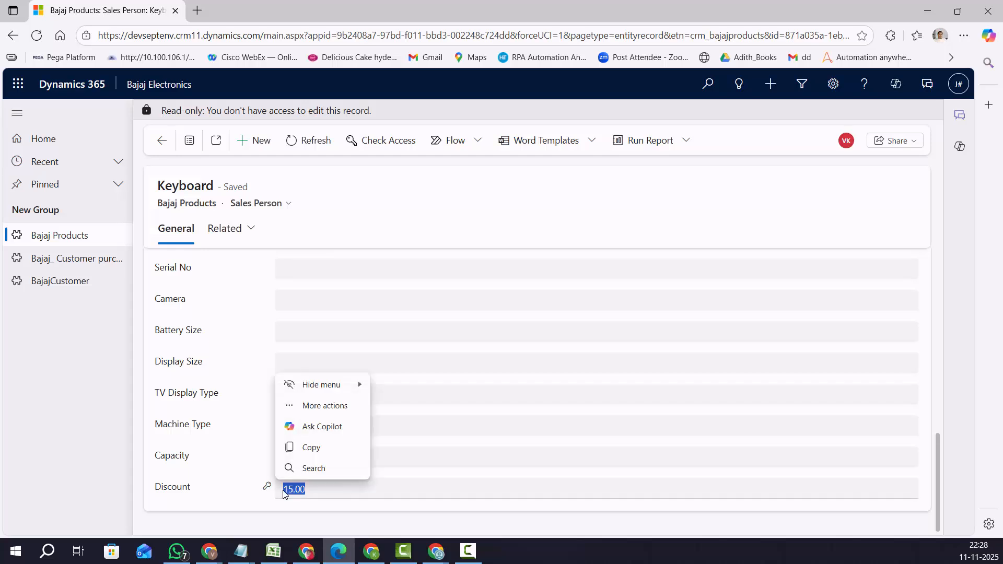
pyautogui.click(283, 494)
pyautogui.doubleClick(284, 494)
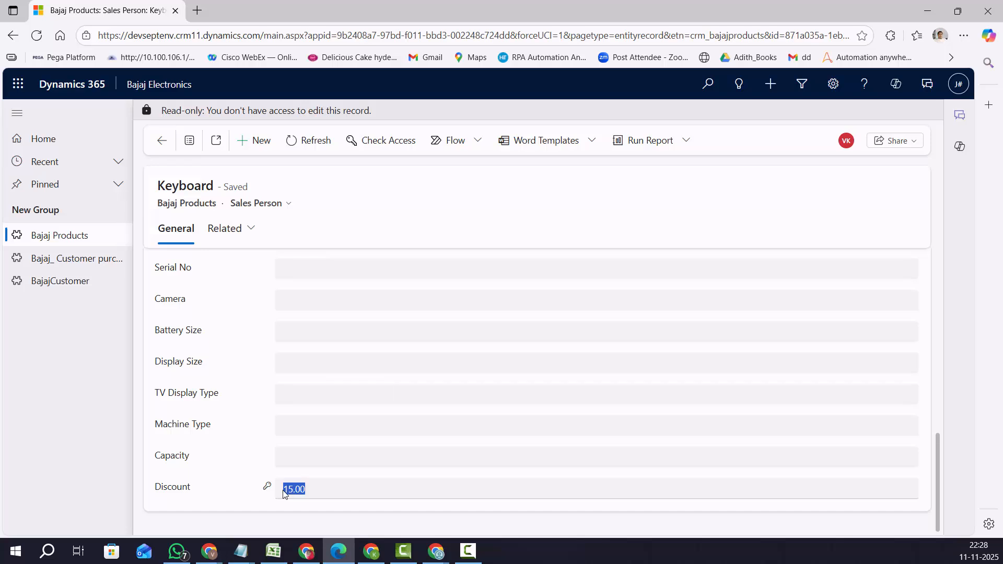
pyautogui.hotkey('alt', 'Tab')
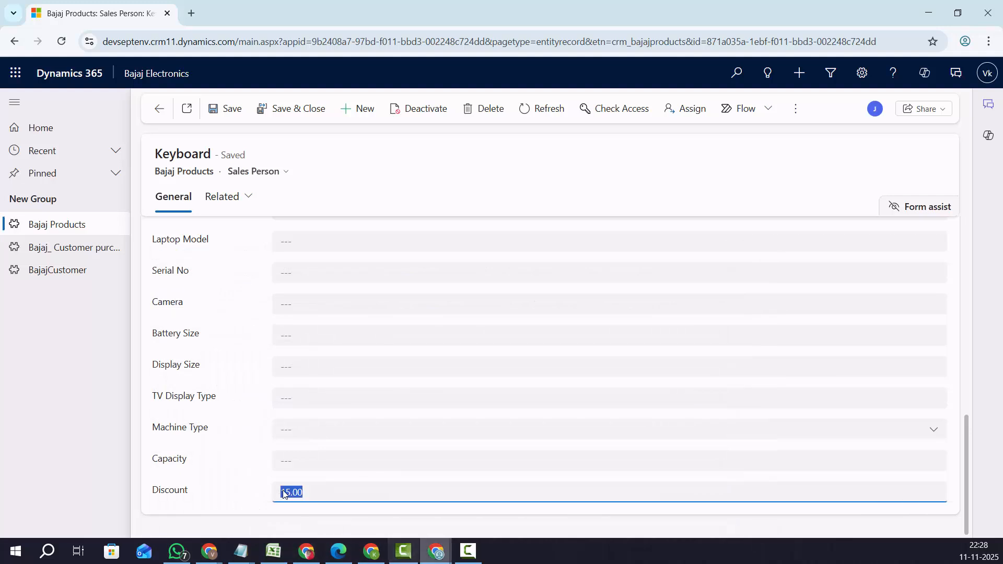
# Return to the Bajaj Products solution window and scroll through the page
pyautogui.click(436, 551)
pyautogui.click(506, 496)
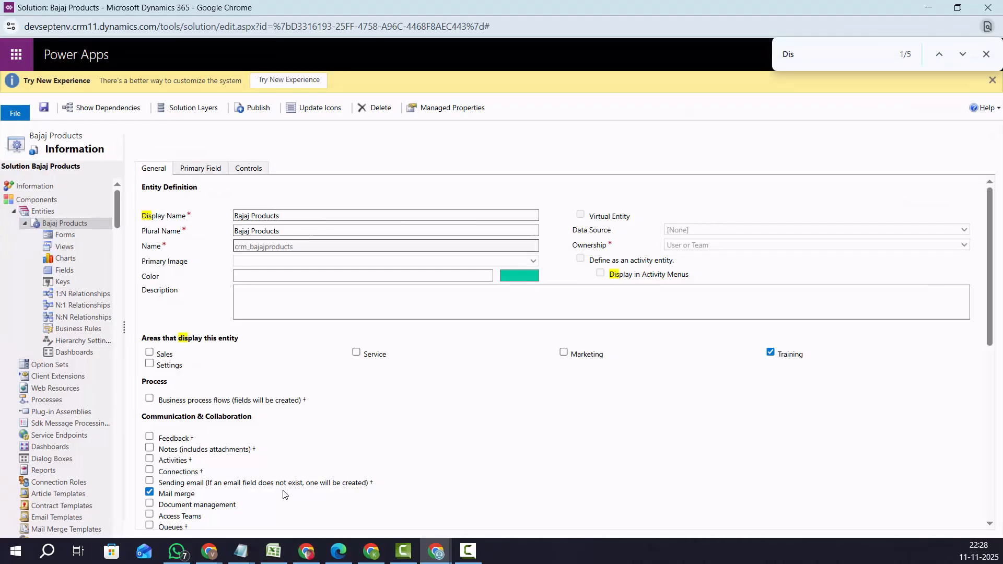
pyautogui.scroll(-6, 65, 351)
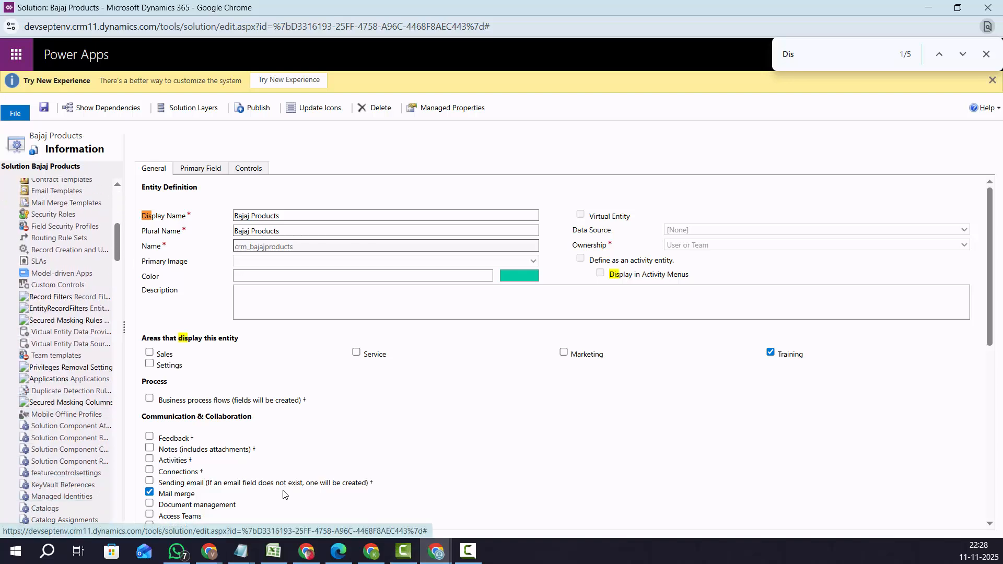
pyautogui.scroll(-5, 65, 351)
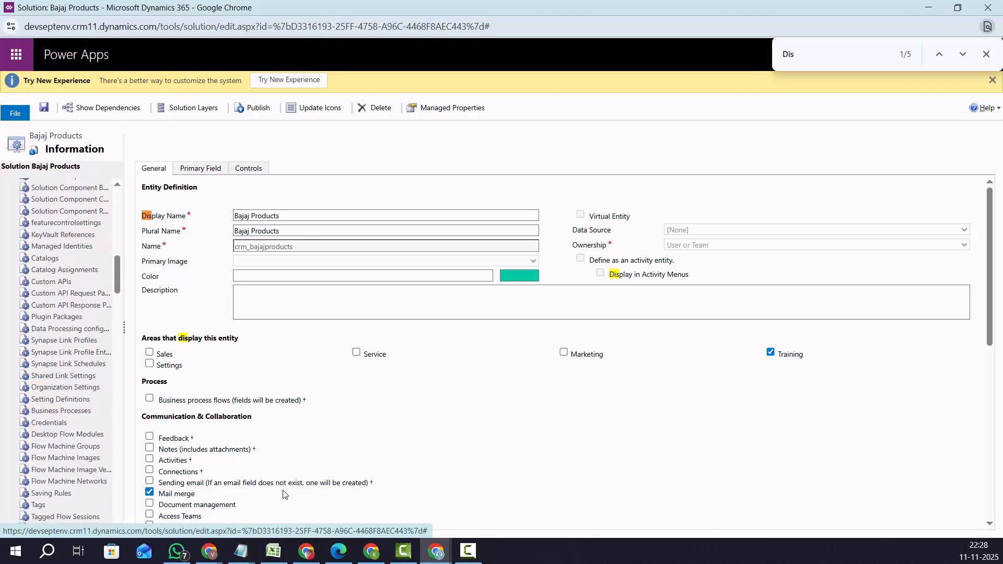
pyautogui.scroll(-7, 65, 350)
# Search the page for 'Field' and open the solution's Field Security Profiles list
pyautogui.click(834, 55)
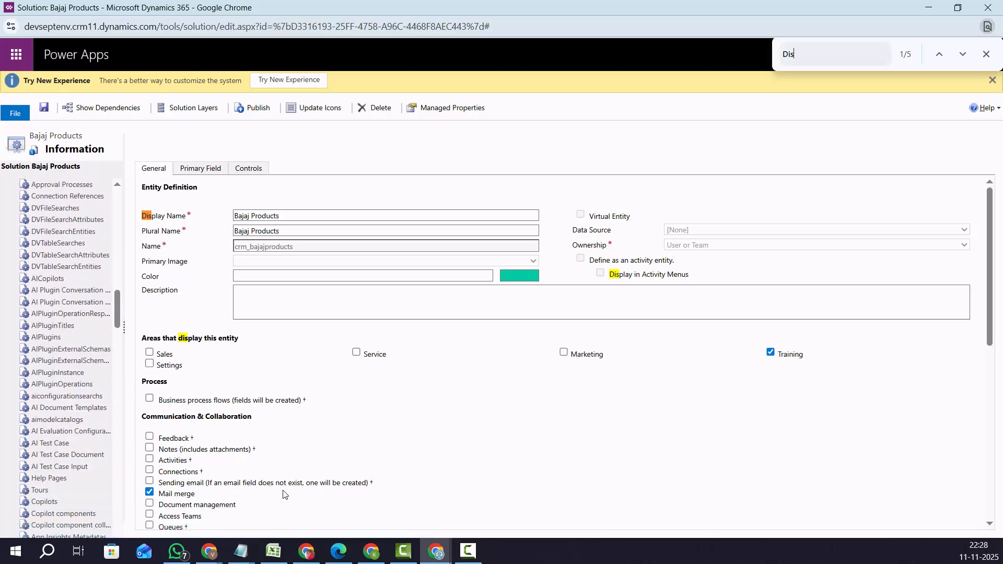
pyautogui.press('BackSpace')
pyautogui.press('BackSpace')
pyautogui.press('BackSpace')
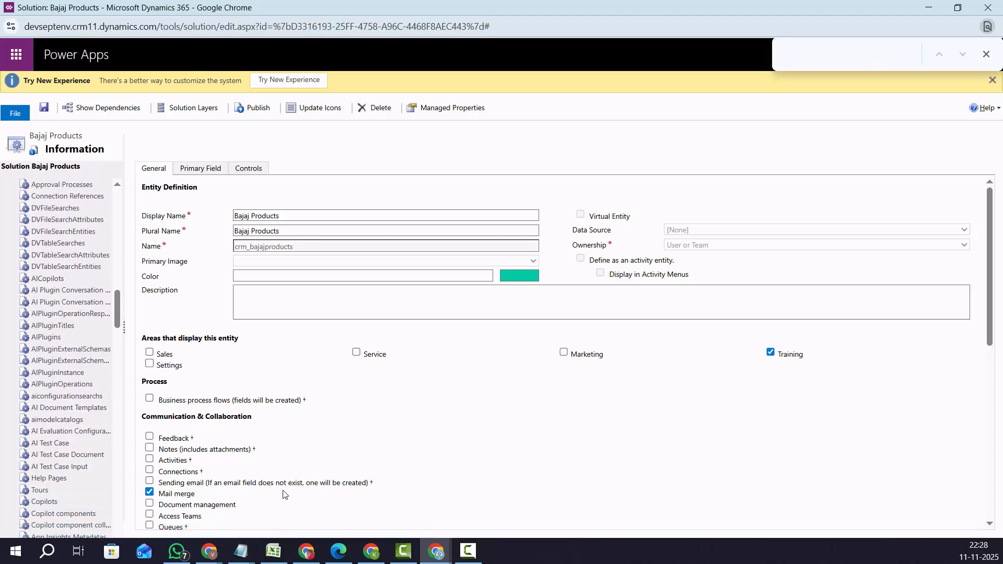
pyautogui.write('file')
pyautogui.press('BackSpace')
pyautogui.press('BackSpace')
pyautogui.press('BackSpace')
pyautogui.press('BackSpace')
pyautogui.write('Fie')
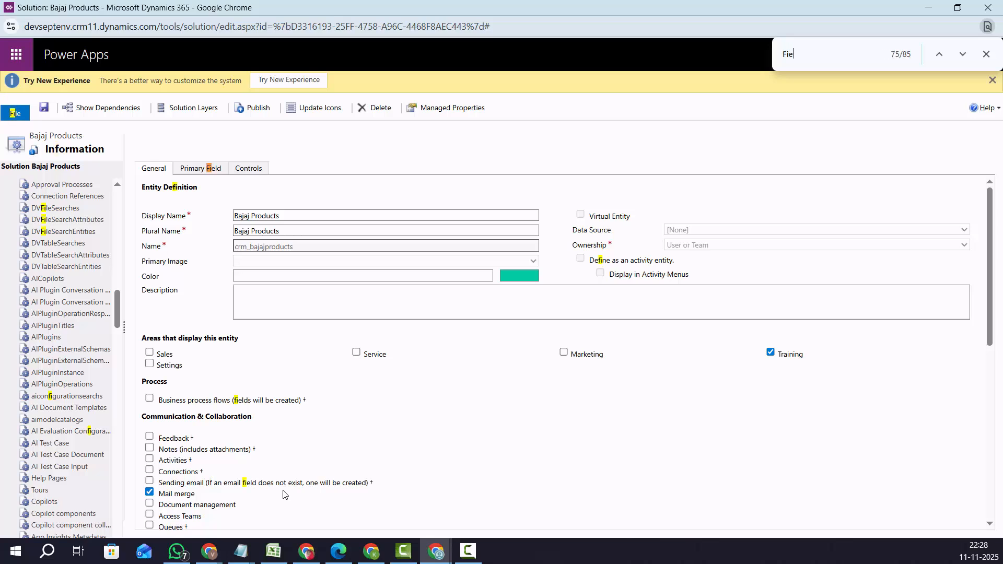
pyautogui.write('ld')
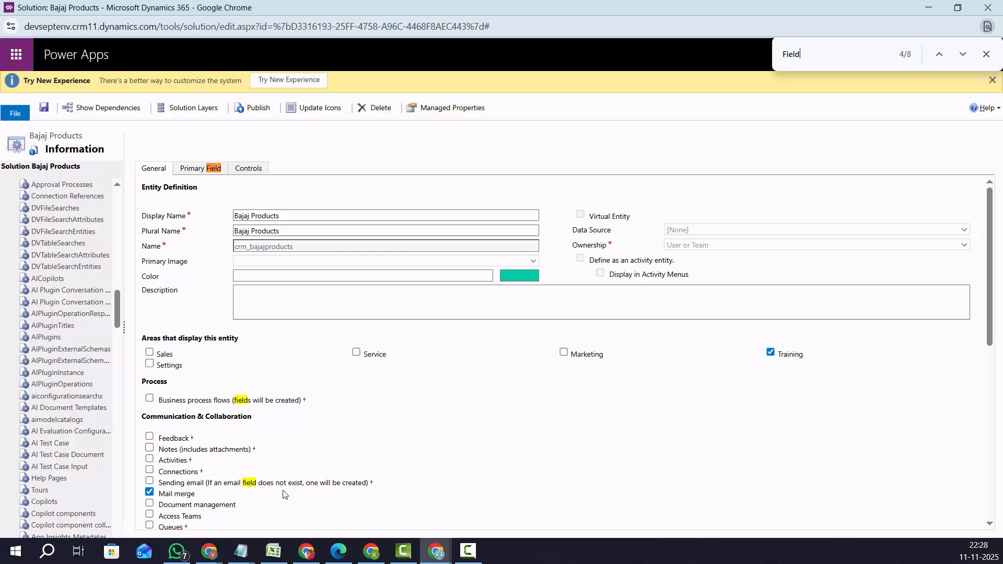
pyautogui.press('Return')
pyautogui.press('Return')
pyautogui.press('Return')
pyautogui.press('Return')
pyautogui.press('Return')
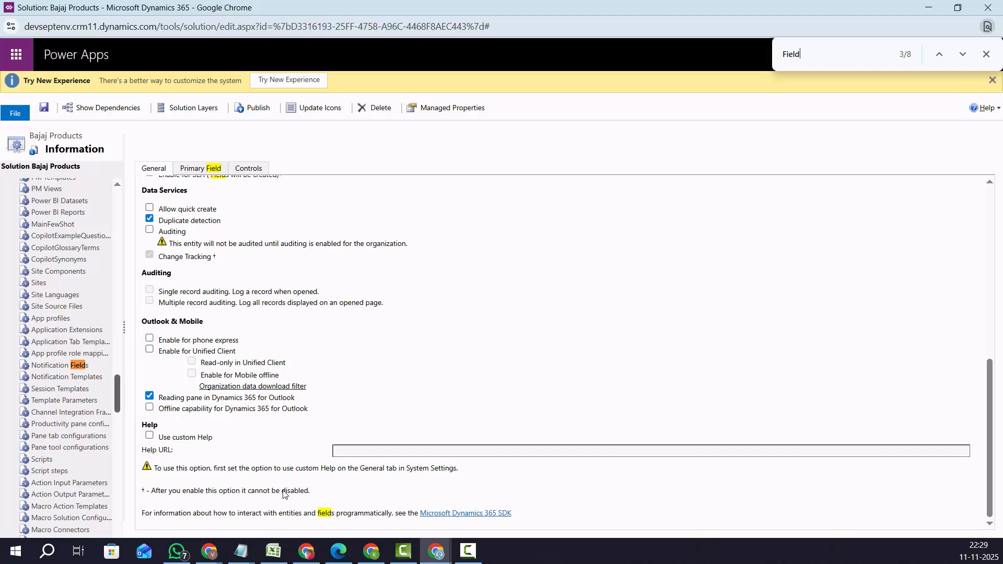
pyautogui.moveTo(117, 393); pyautogui.dragTo(118, 217)
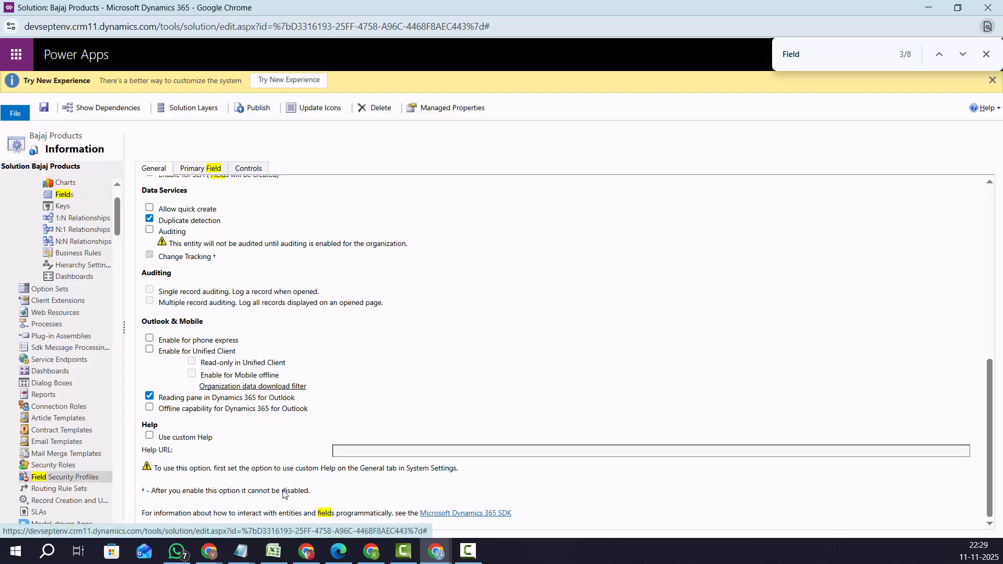
pyautogui.click(64, 477)
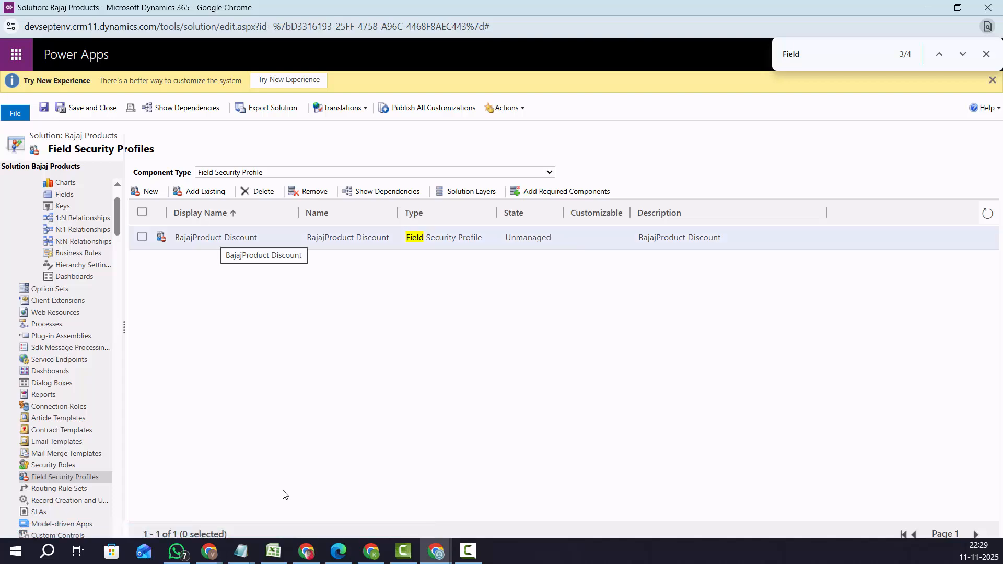
# Open the BajajProduct Discount profile, review its users and teams, and search teams for 'hyd'
pyautogui.doubleClick(216, 237)
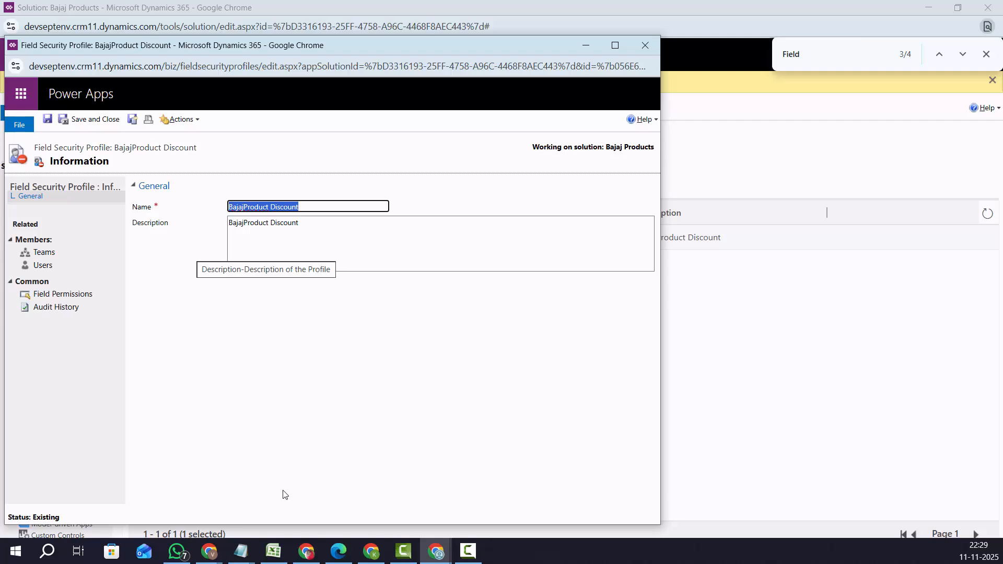
pyautogui.click(43, 265)
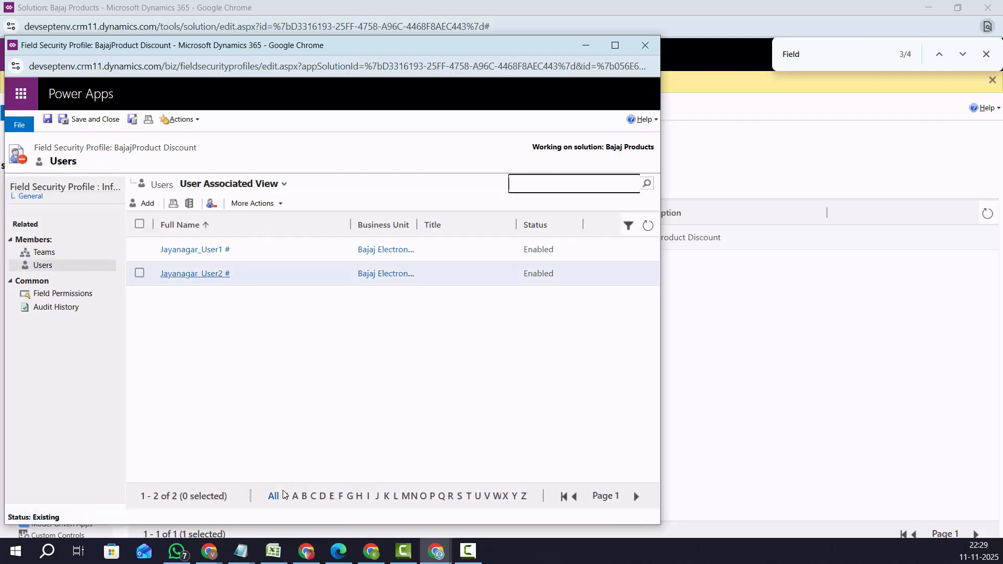
pyautogui.click(44, 253)
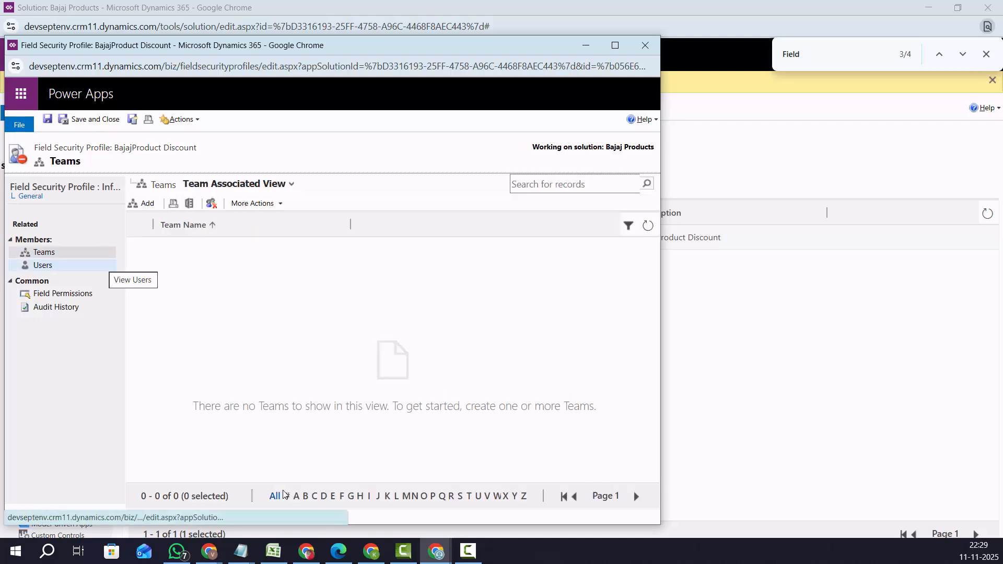
pyautogui.click(141, 203)
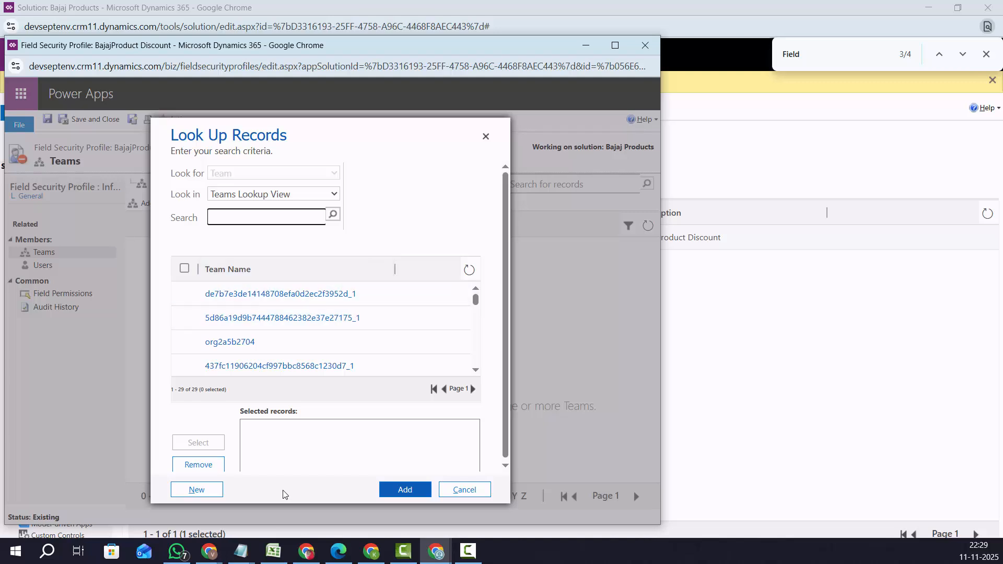
pyautogui.click(267, 217)
pyautogui.write('hyde')
pyautogui.press('Return')
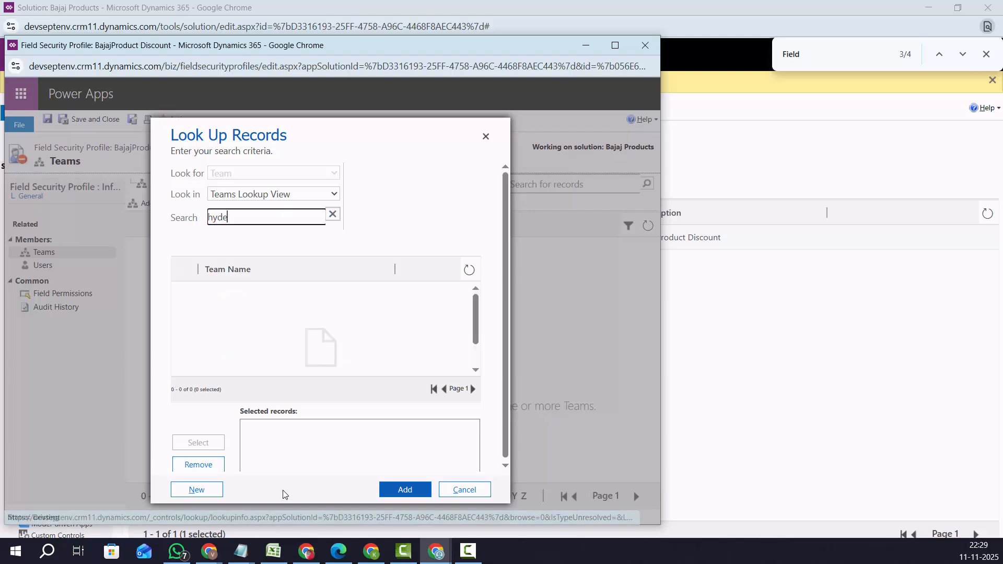
pyautogui.press('BackSpace')
pyautogui.press('Return')
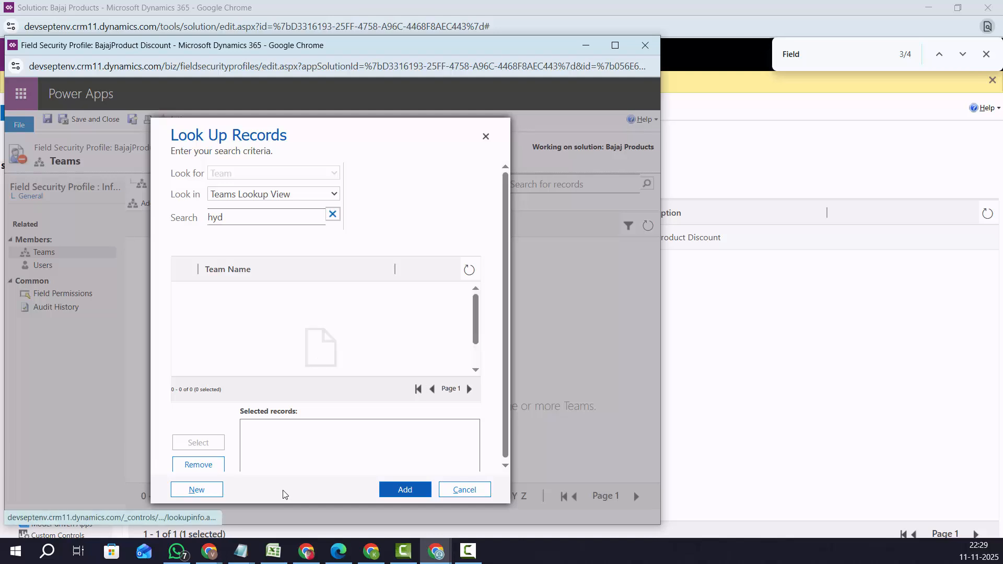
# Switch the team lookup to All Owner Teams, select CentralUser, then cancel the lookup
pyautogui.hotkey('alt', 'Down')
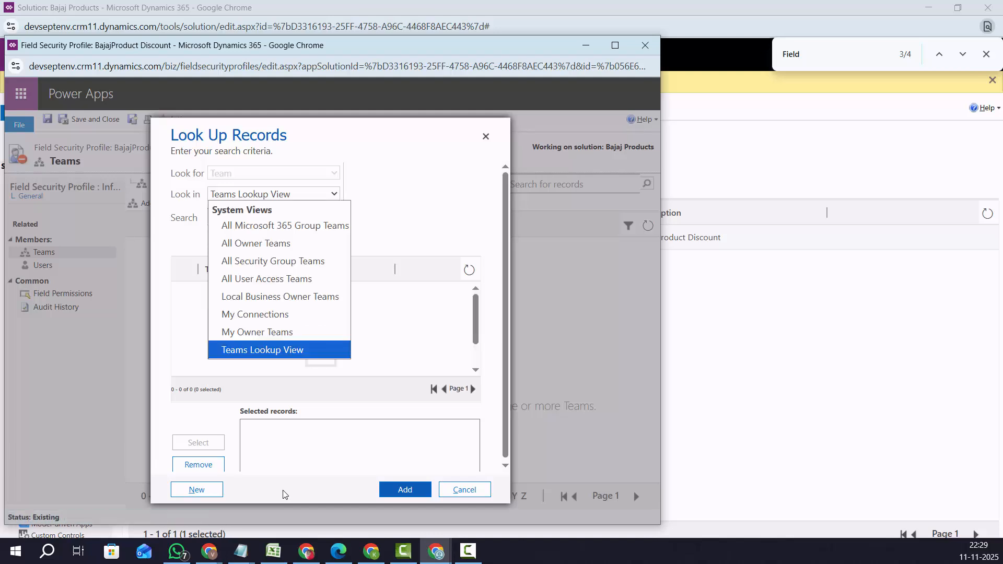
pyautogui.press('a')
pyautogui.press('a')
pyautogui.click(256, 244)
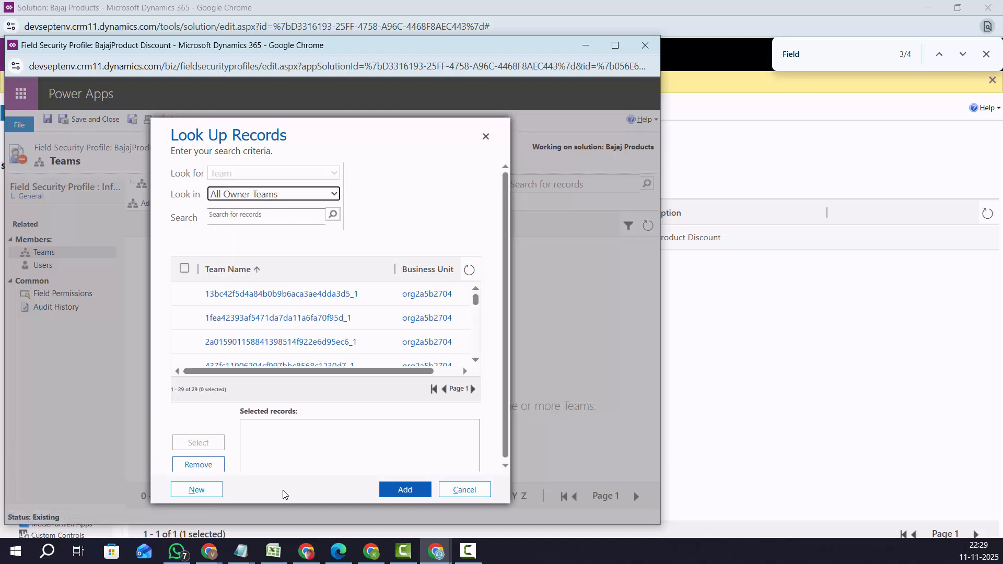
pyautogui.scroll(-3, 279, 338)
pyautogui.scroll(-3, 279, 339)
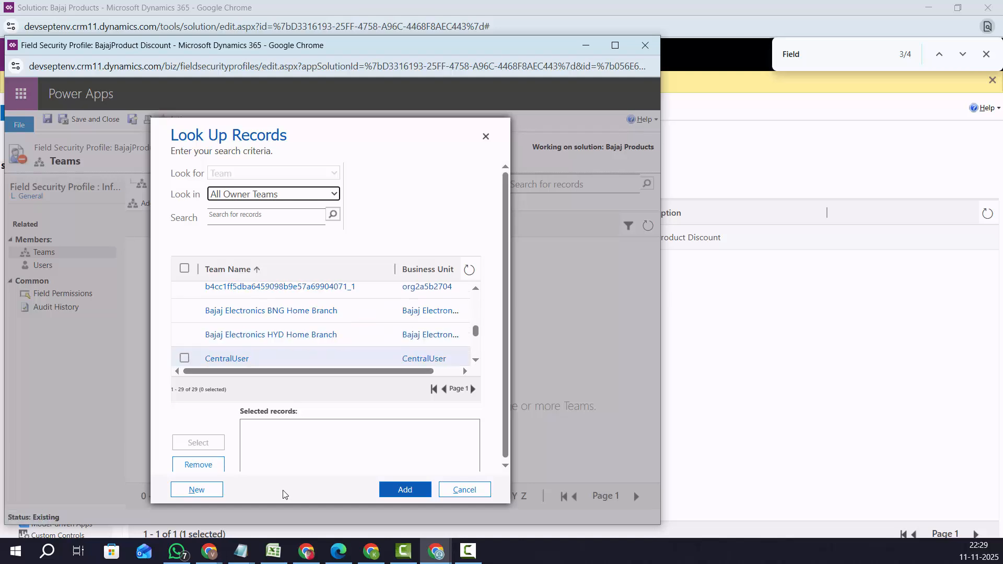
pyautogui.scroll(-3, 279, 338)
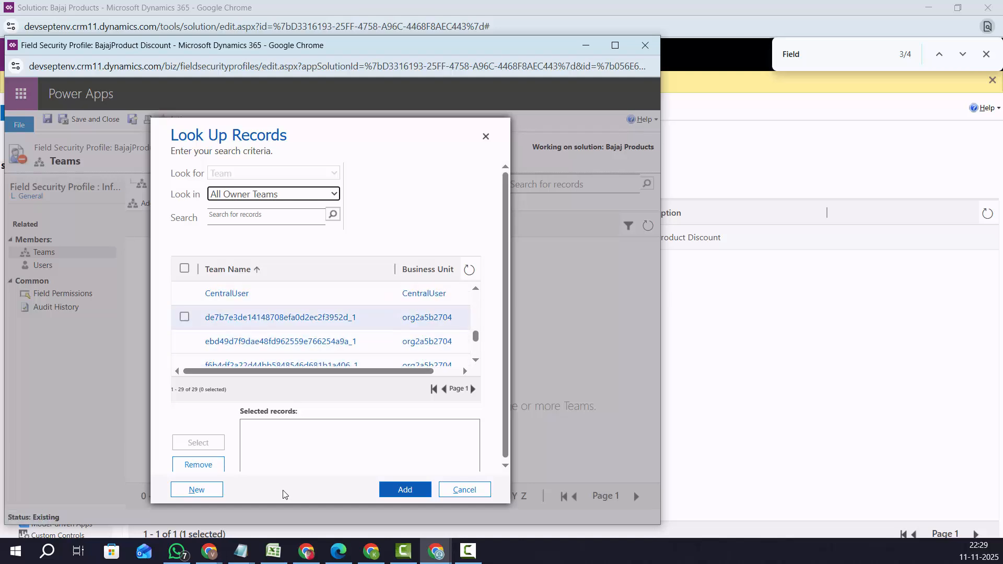
pyautogui.click(184, 293)
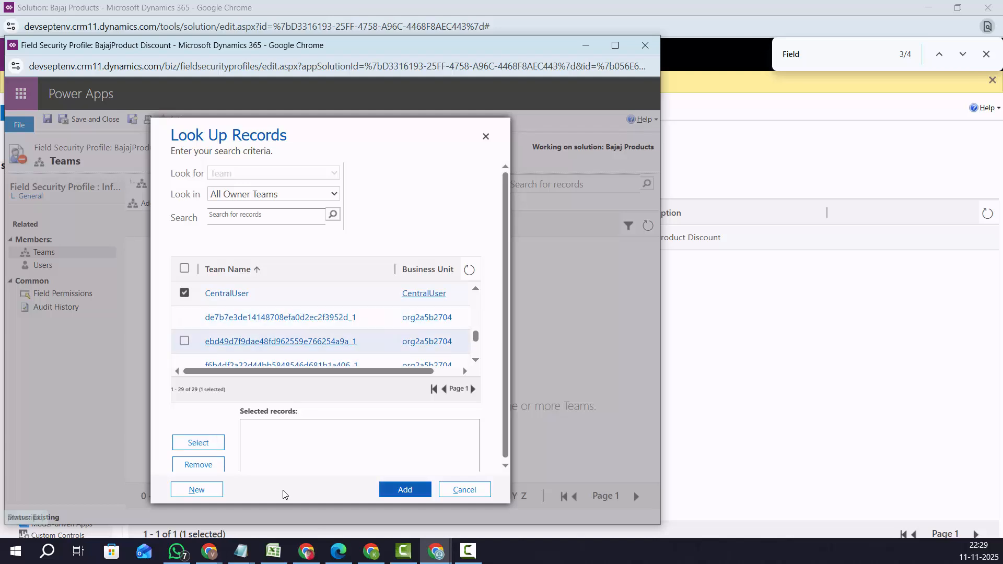
pyautogui.scroll(-3, 279, 324)
pyautogui.scroll(3, 321, 324)
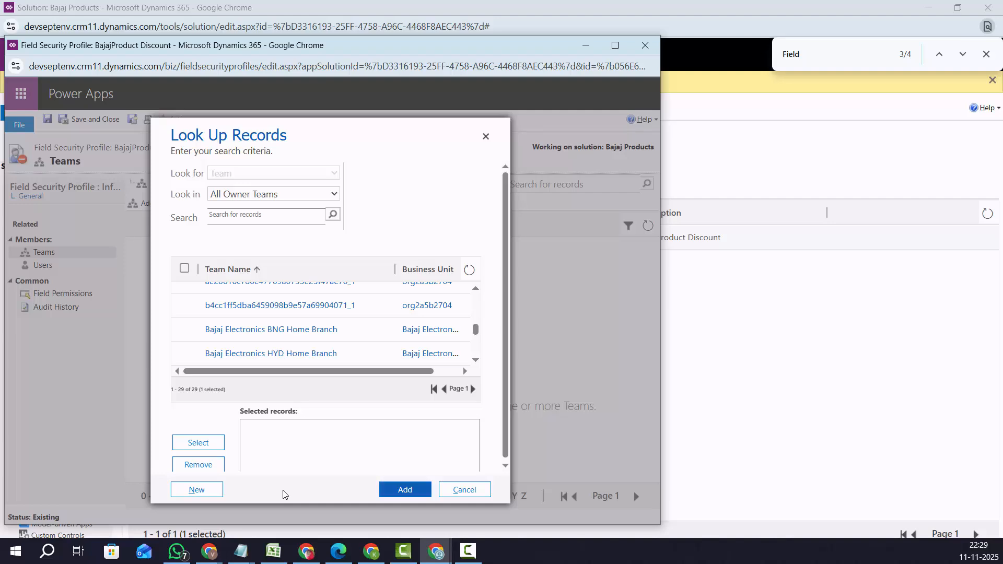
pyautogui.click(465, 490)
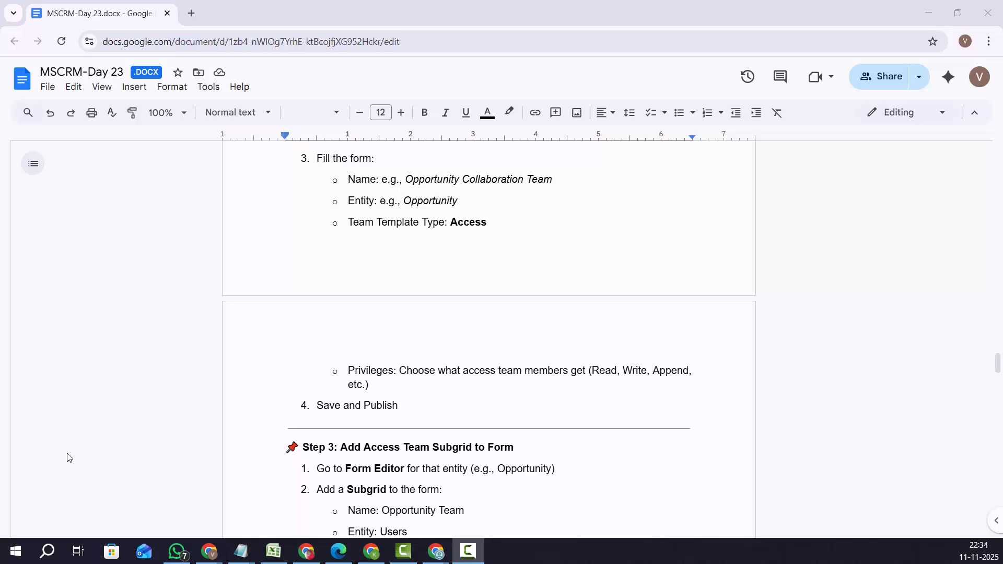
# Select the Step 1 'Enable Access Teams for Entity' heading, then minimize the notes
pyautogui.scroll(6, 526, 315)
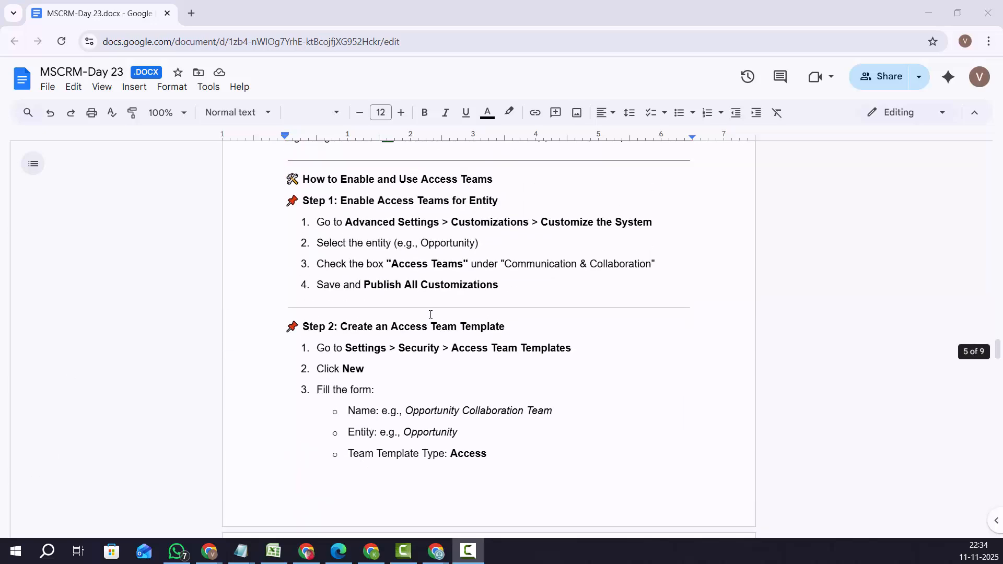
pyautogui.click(420, 274)
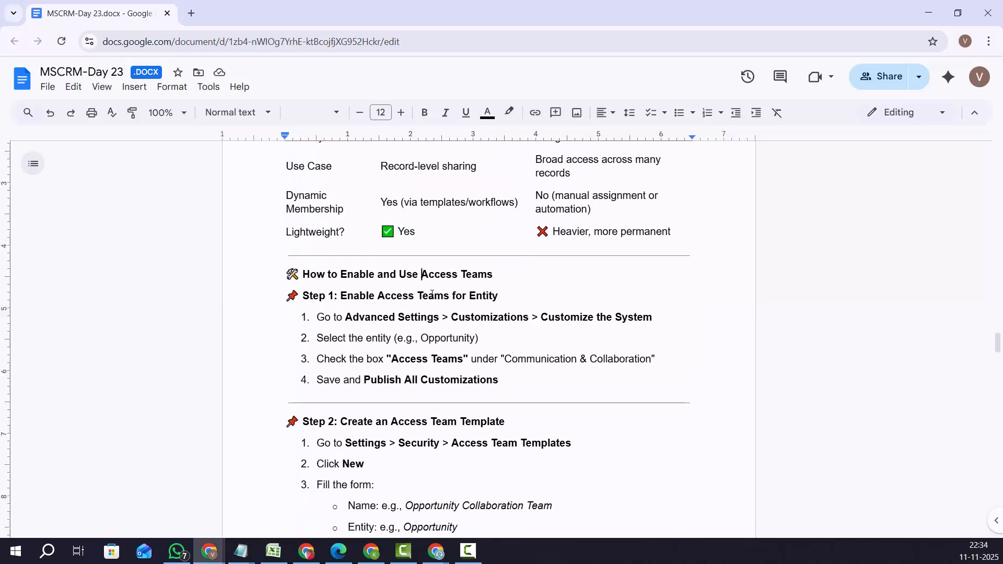
pyautogui.click(335, 296)
pyautogui.moveTo(335, 296); pyautogui.dragTo(512, 297)
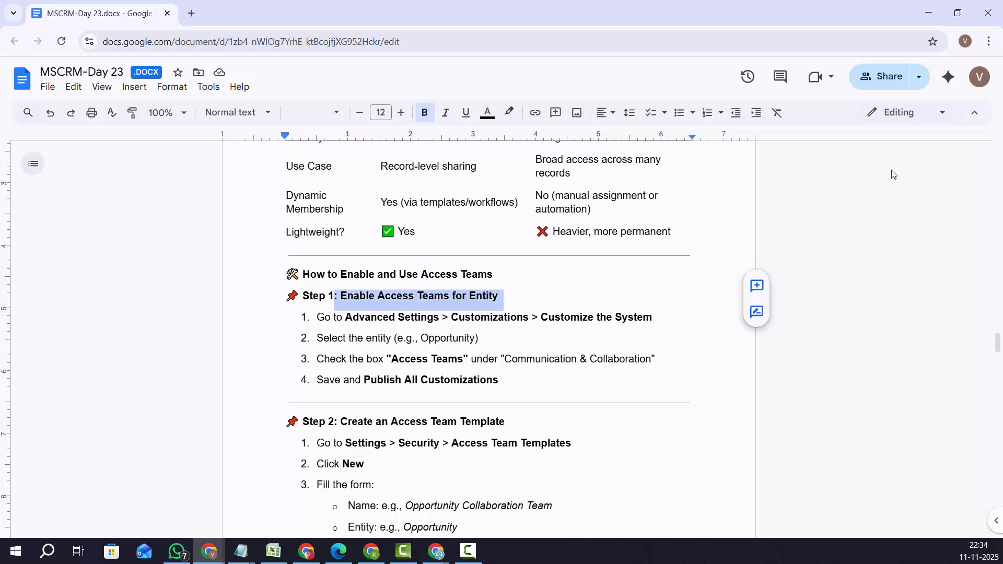
pyautogui.click(920, 8)
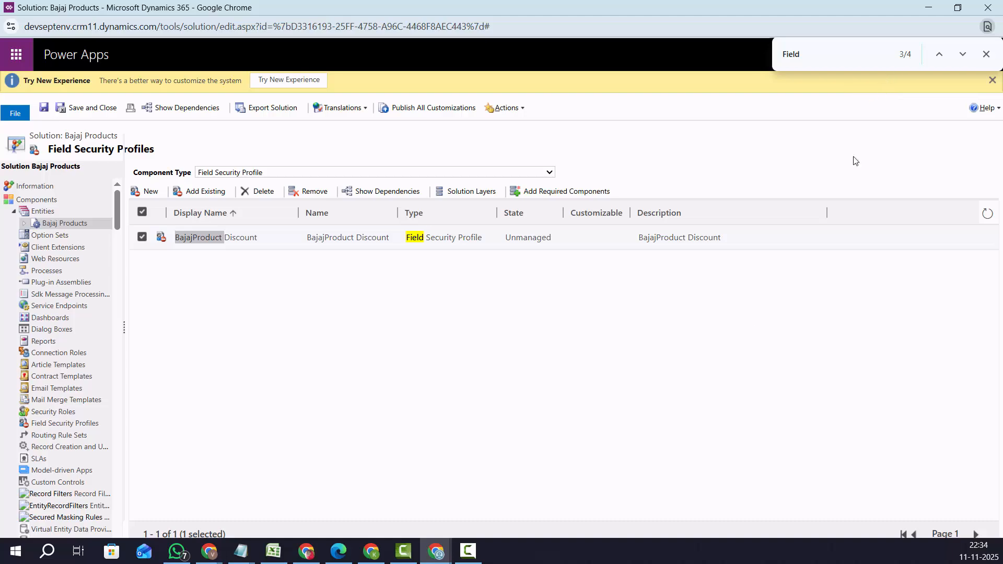
# Bring the Keyboard product record window forward, keeping the solution window minimized
pyautogui.click(927, 11)
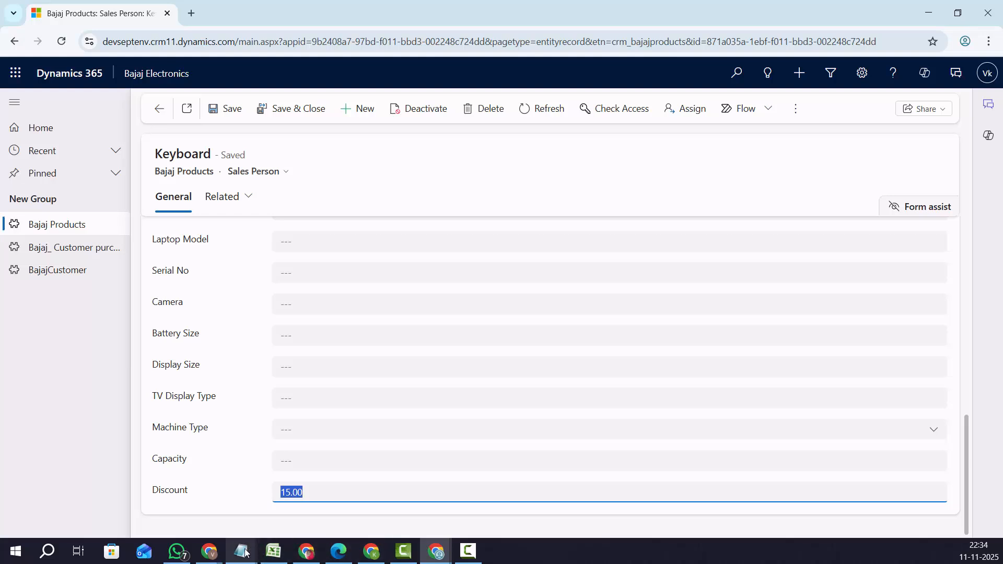
pyautogui.click(209, 552)
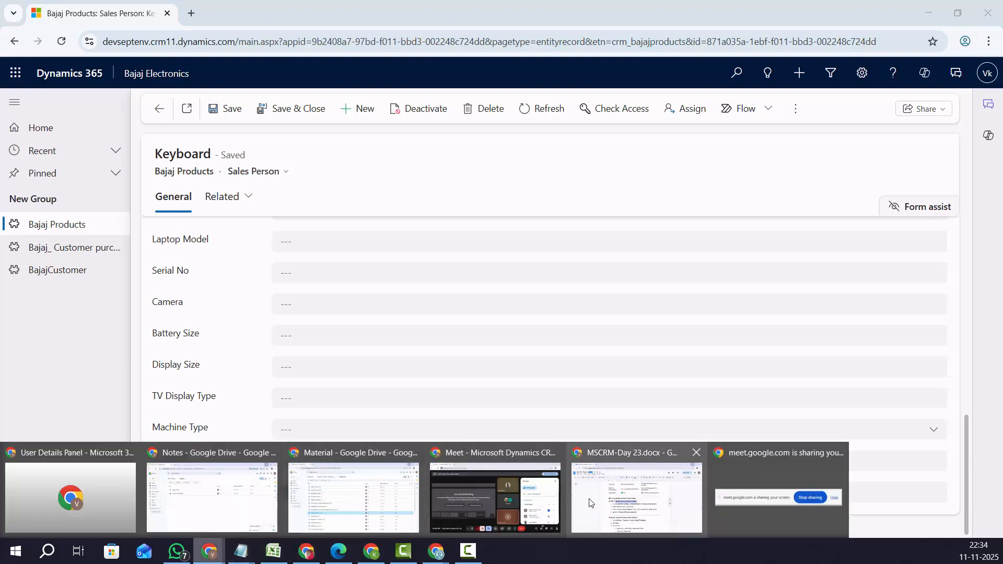
pyautogui.click(324, 331)
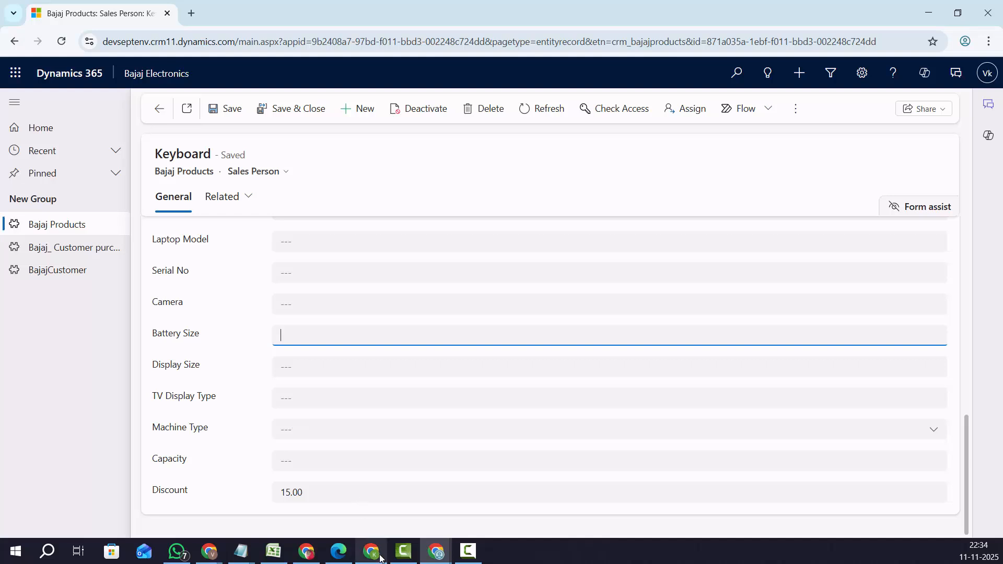
pyautogui.click(433, 556)
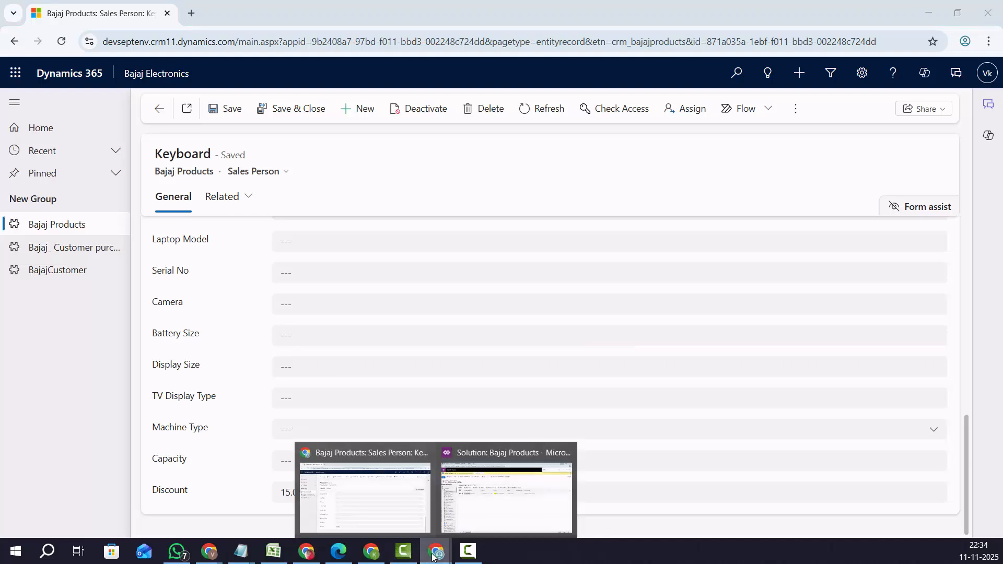
pyautogui.click(386, 520)
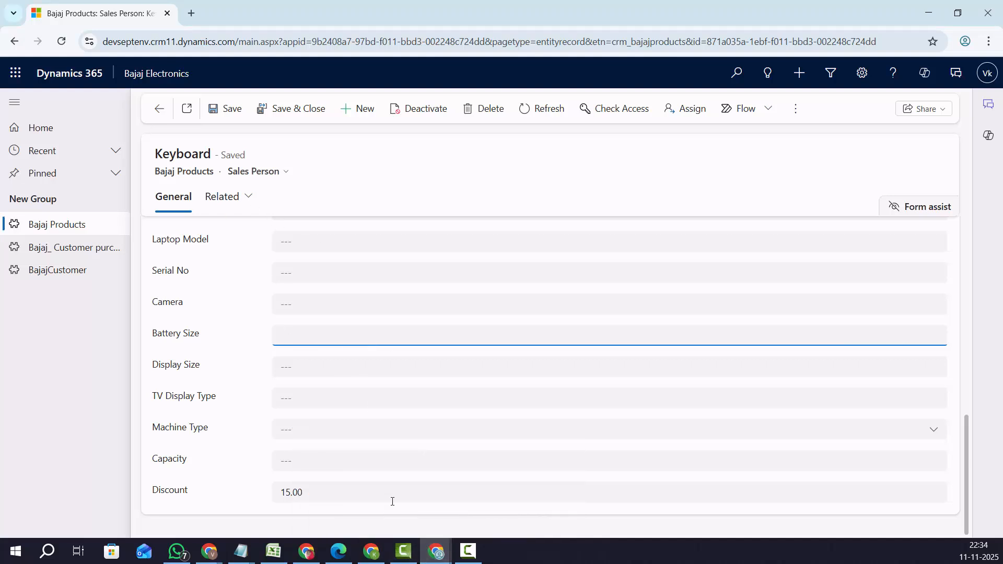
pyautogui.click(431, 557)
pyautogui.click(489, 519)
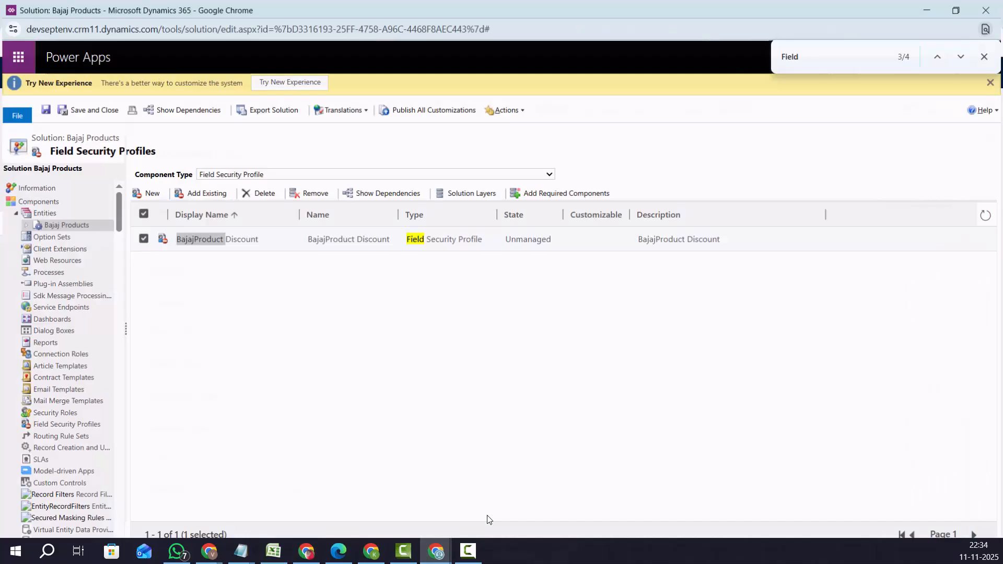
pyautogui.click(928, 7)
# From the Keyboard record window, open Advanced Settings via the Settings gear
pyautogui.click(436, 552)
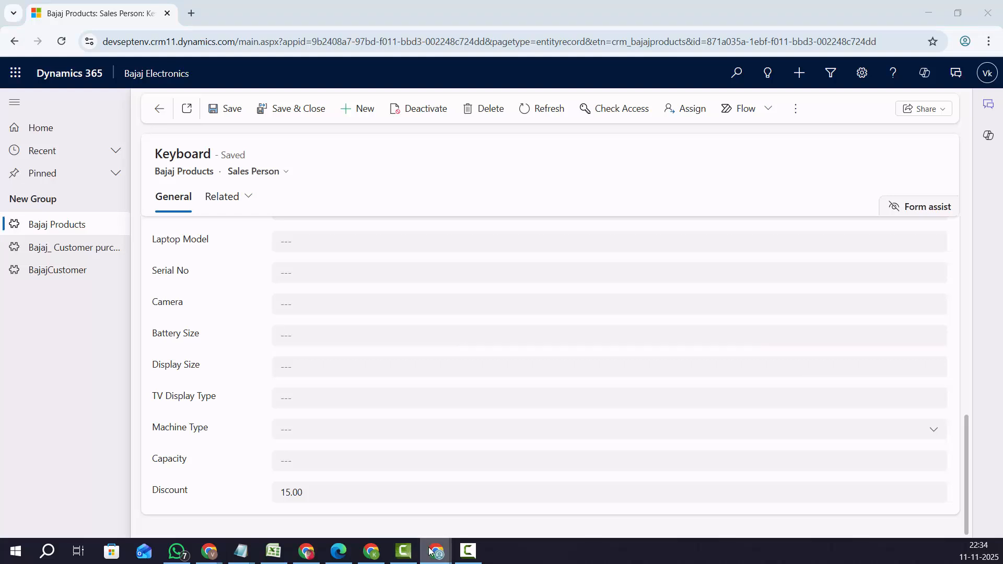
pyautogui.click(361, 517)
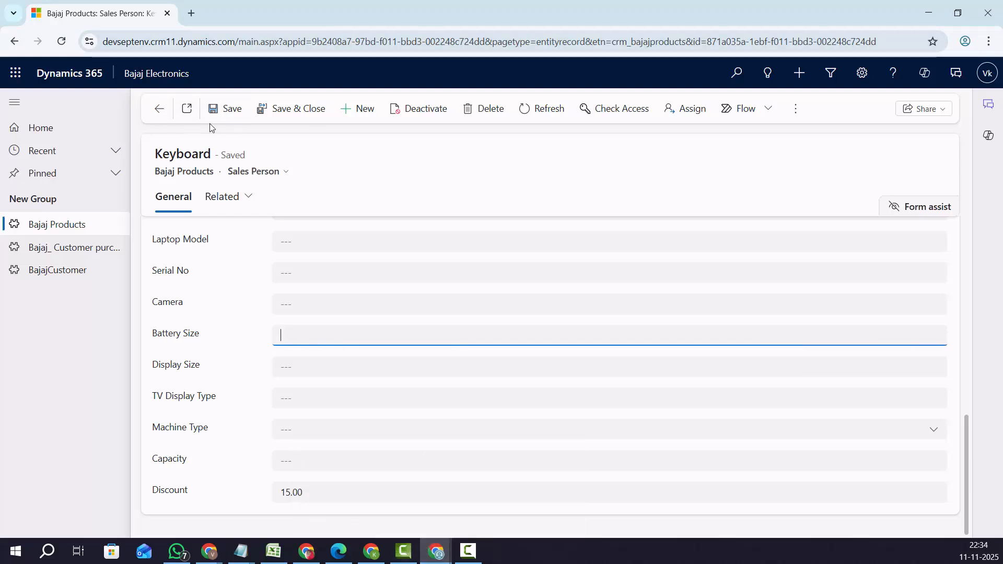
pyautogui.click(861, 77)
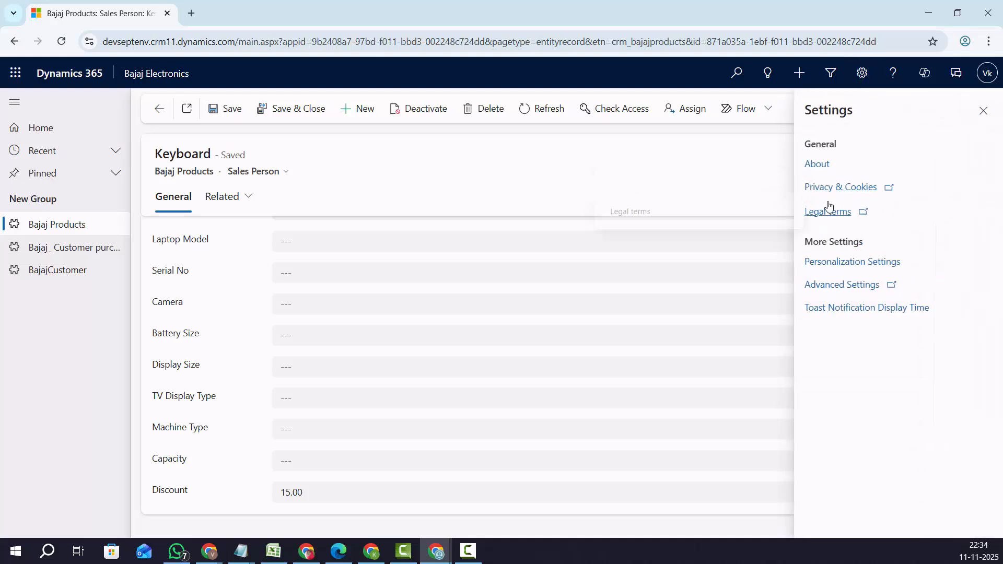
pyautogui.click(831, 285)
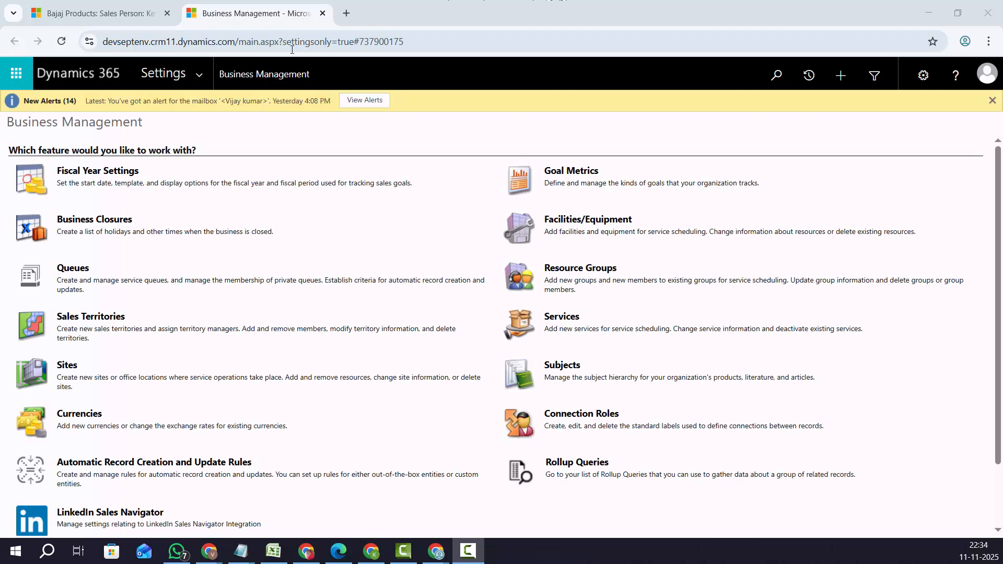
# Navigate to Settings > Security > Teams
pyautogui.click(199, 75)
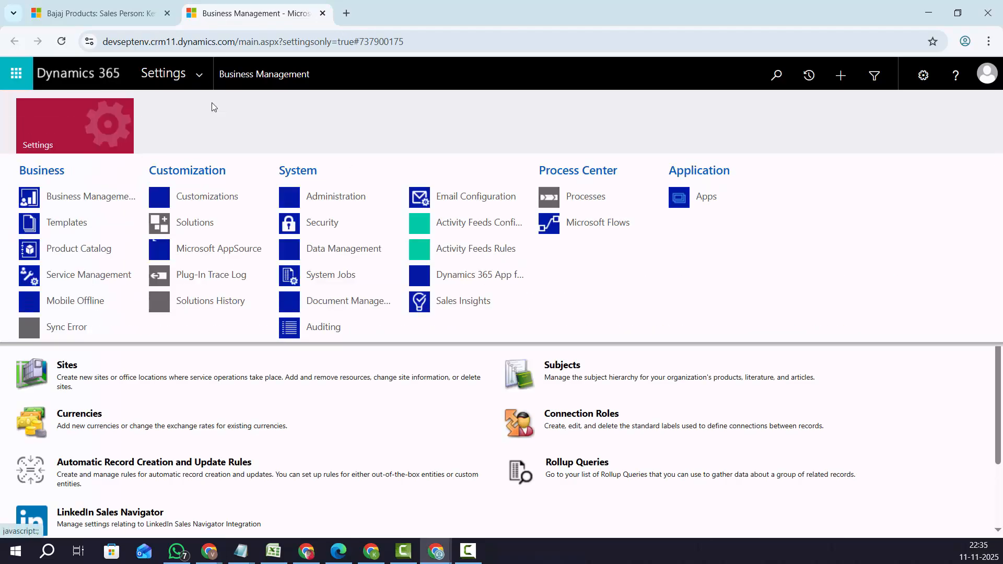
pyautogui.click(335, 223)
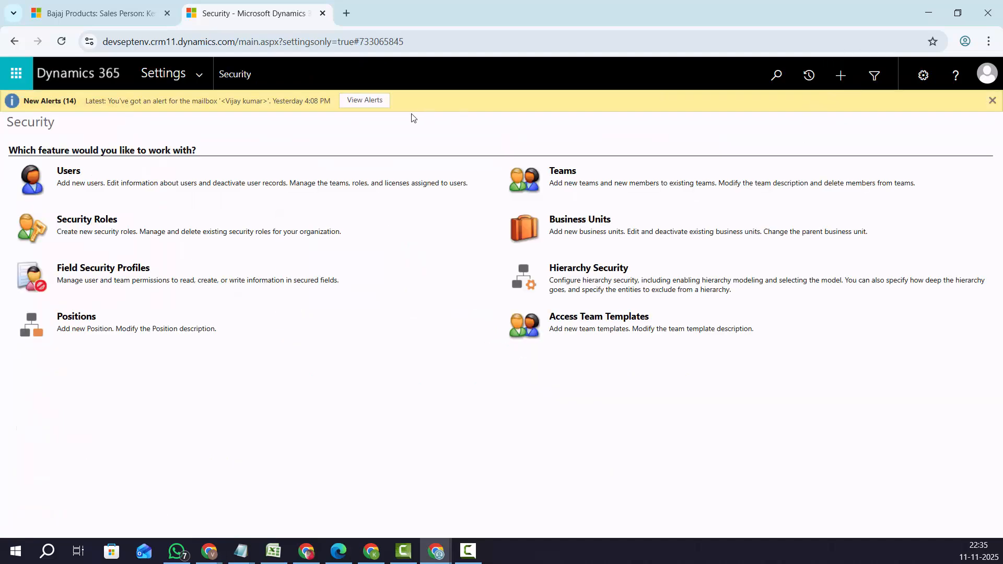
pyautogui.click(562, 172)
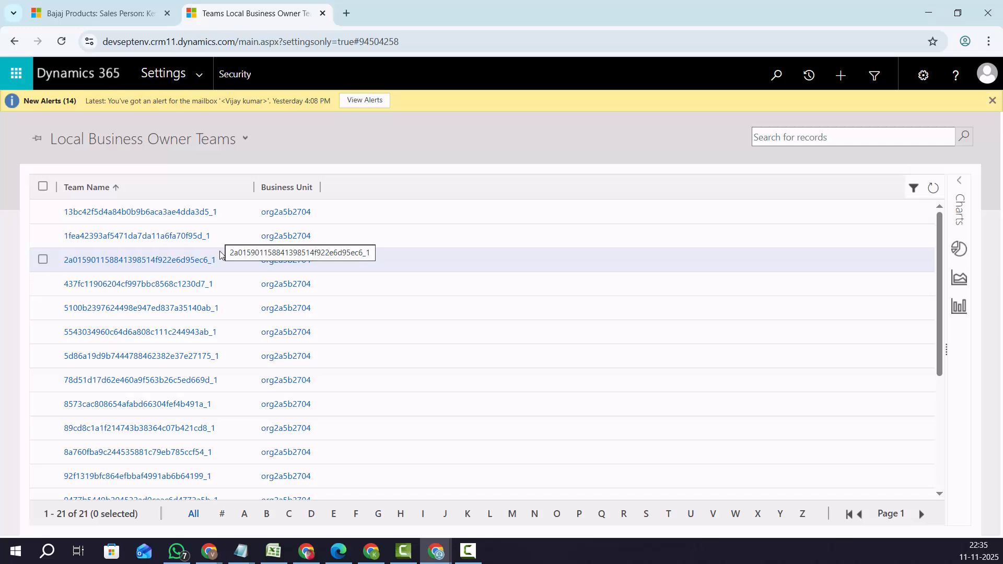
pyautogui.scroll(-5, 222, 255)
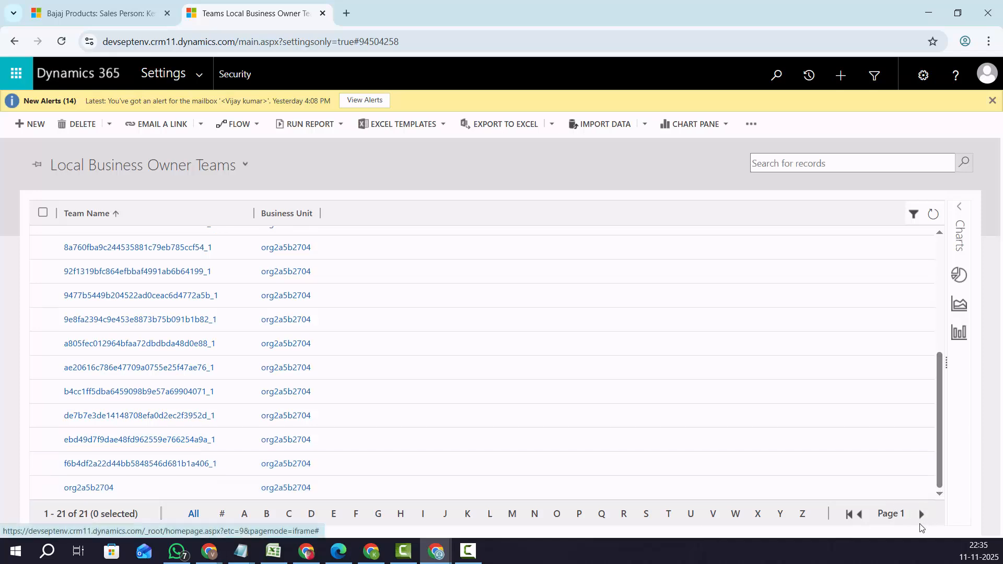
pyautogui.scroll(3, 107, 439)
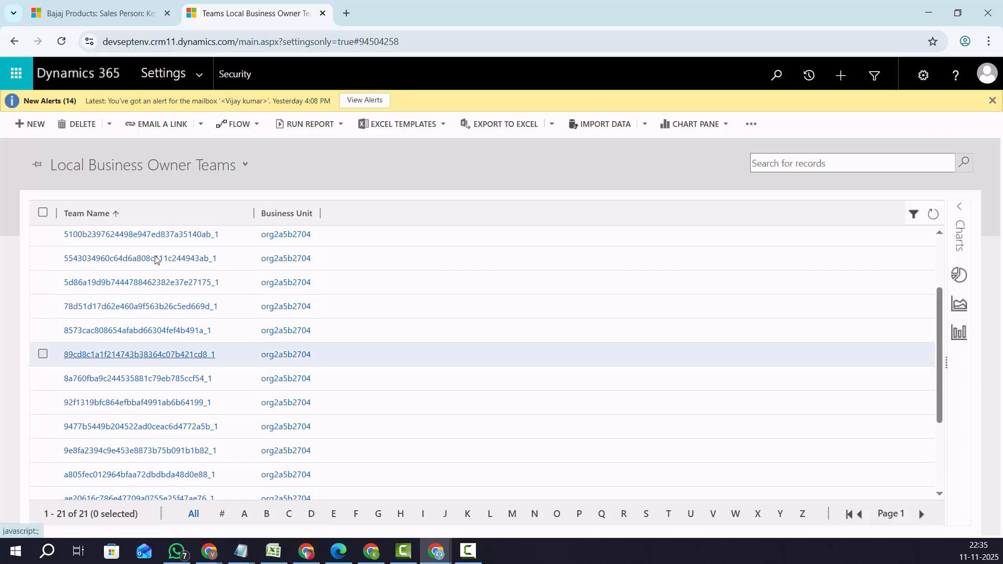
# Switch the teams view from My Owner Teams to All Owner Teams and scroll the list
pyautogui.click(228, 156)
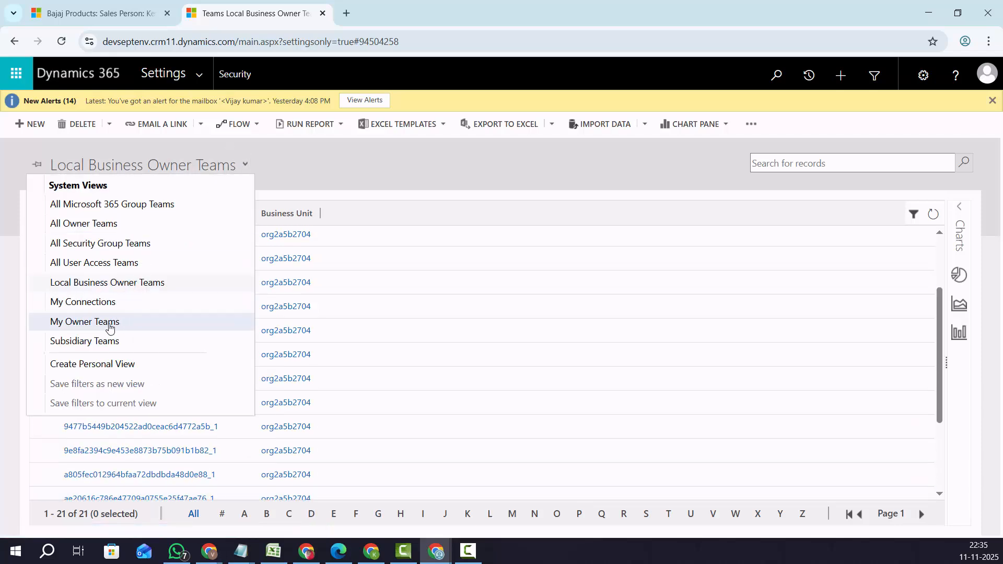
pyautogui.click(110, 327)
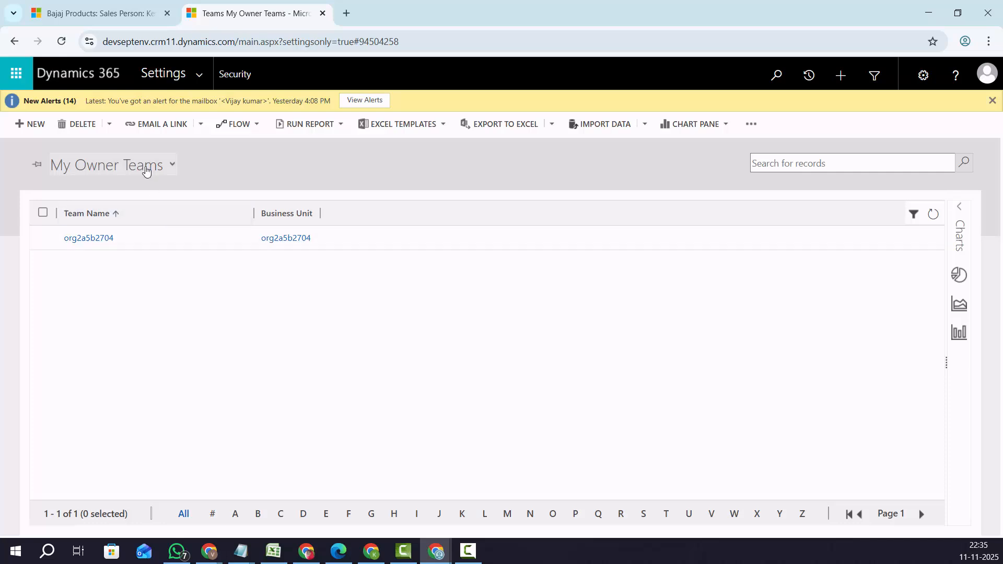
pyautogui.click(147, 171)
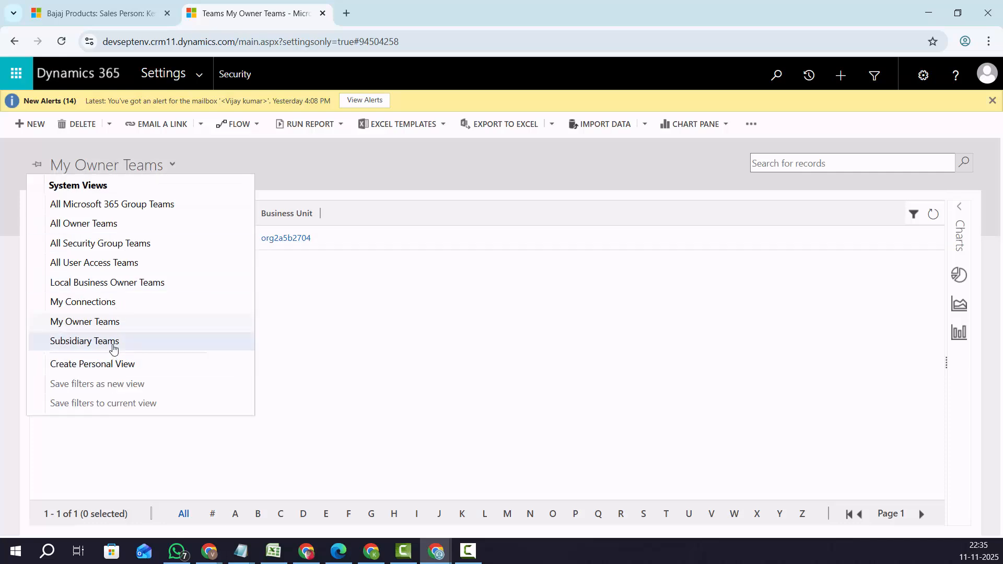
pyautogui.click(104, 224)
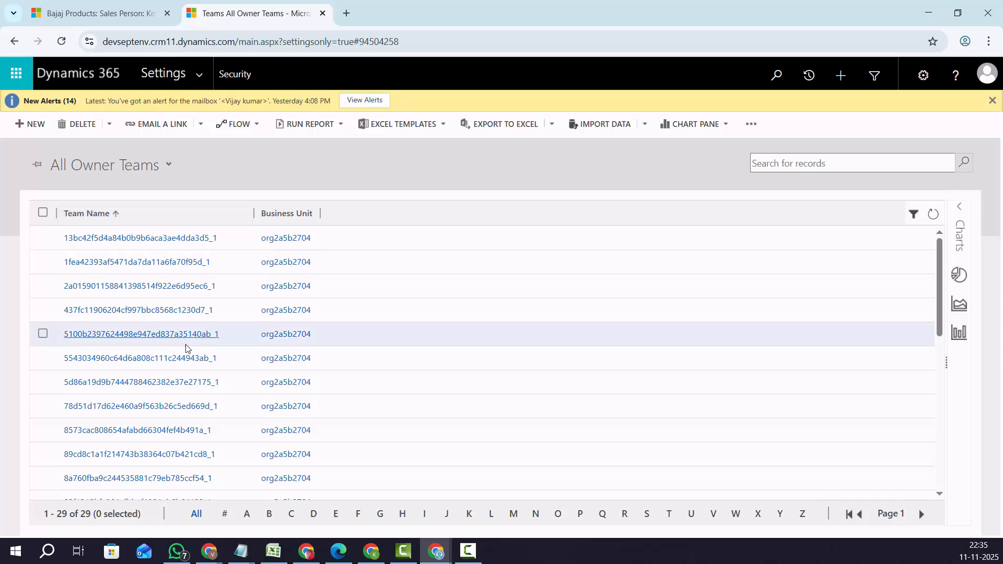
pyautogui.scroll(-7, 180, 355)
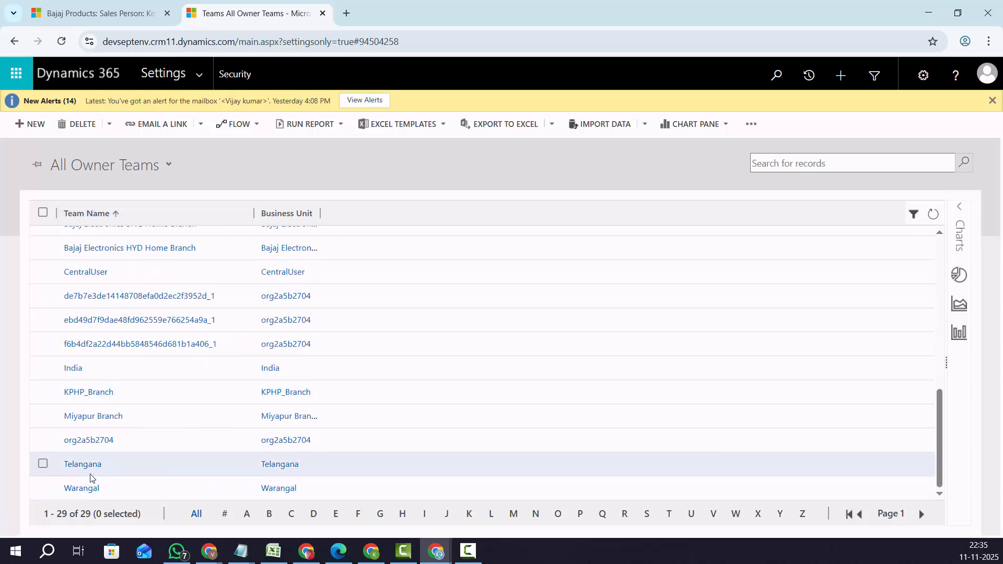
# Open Miyapur Branch, try adding the Miyapur user, and dismiss the default-team membership error
pyautogui.click(106, 417)
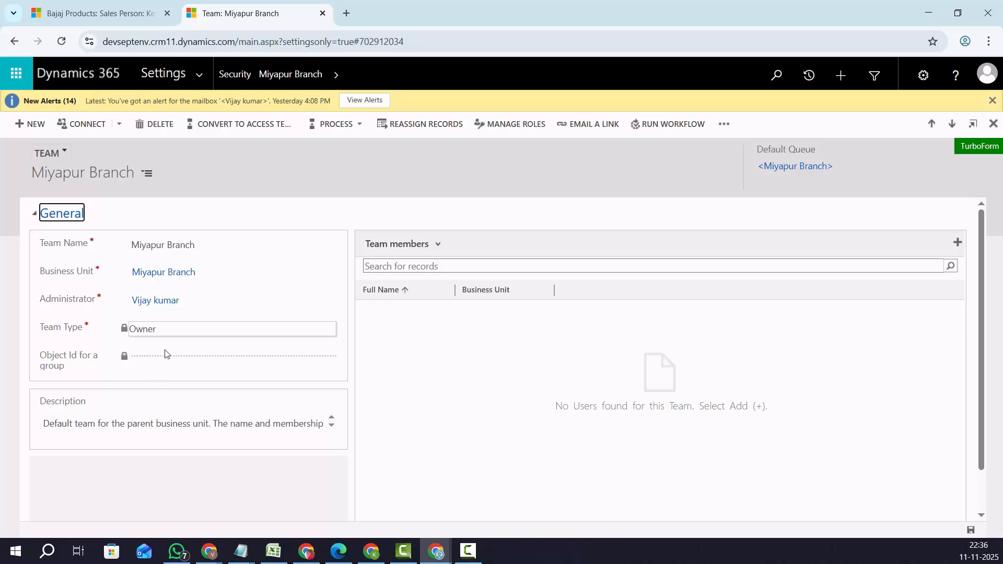
pyautogui.click(960, 241)
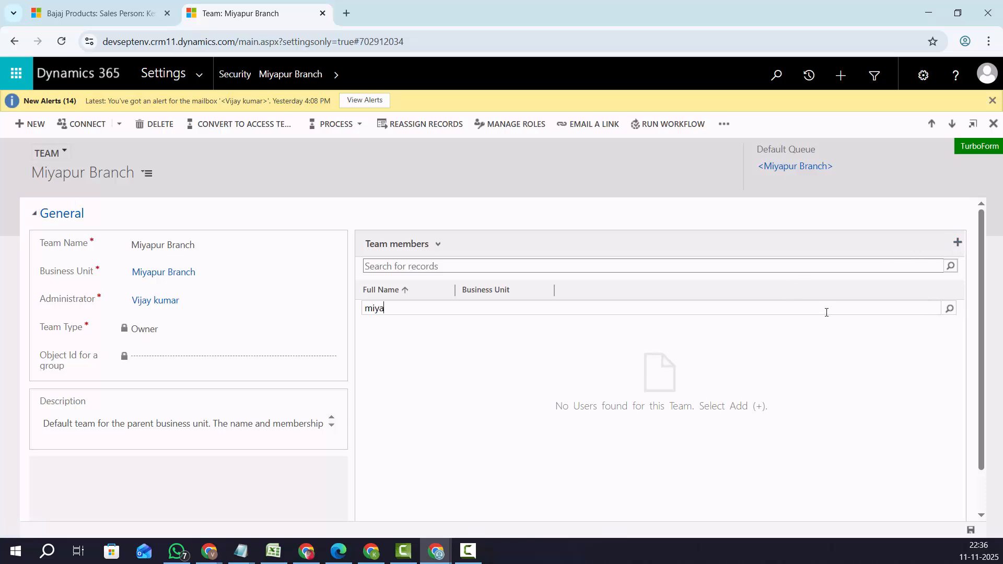
pyautogui.click(949, 309)
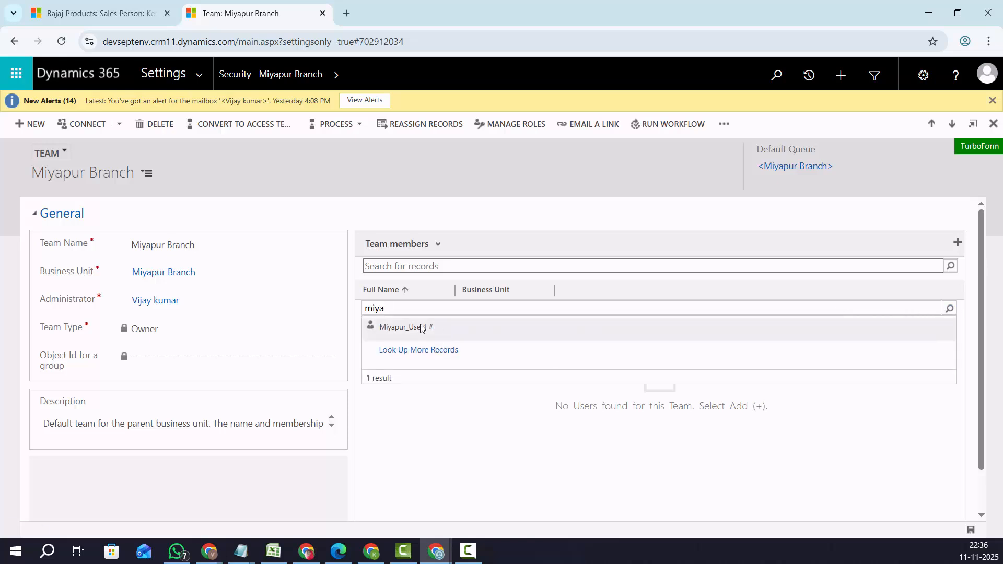
pyautogui.click(439, 328)
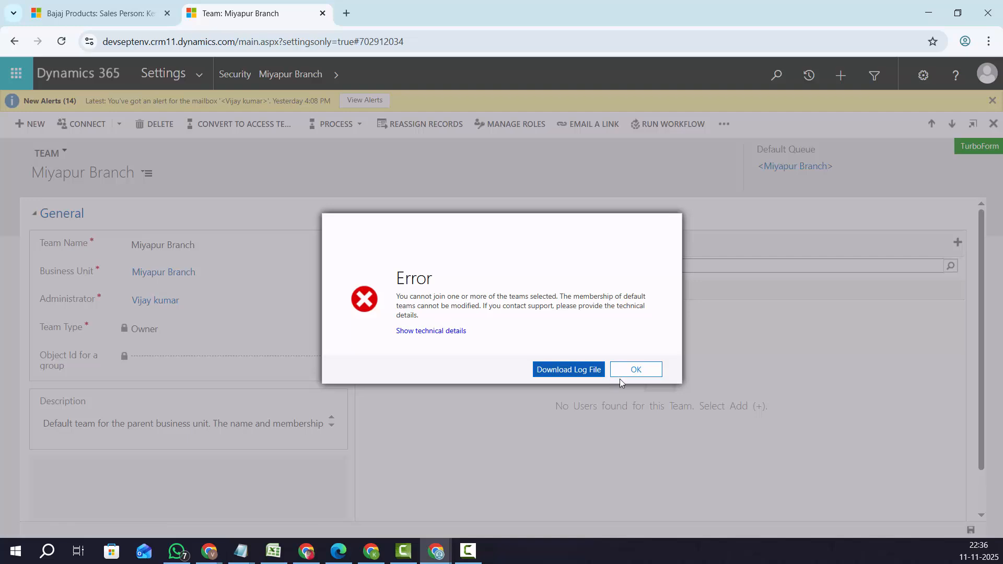
pyautogui.click(633, 375)
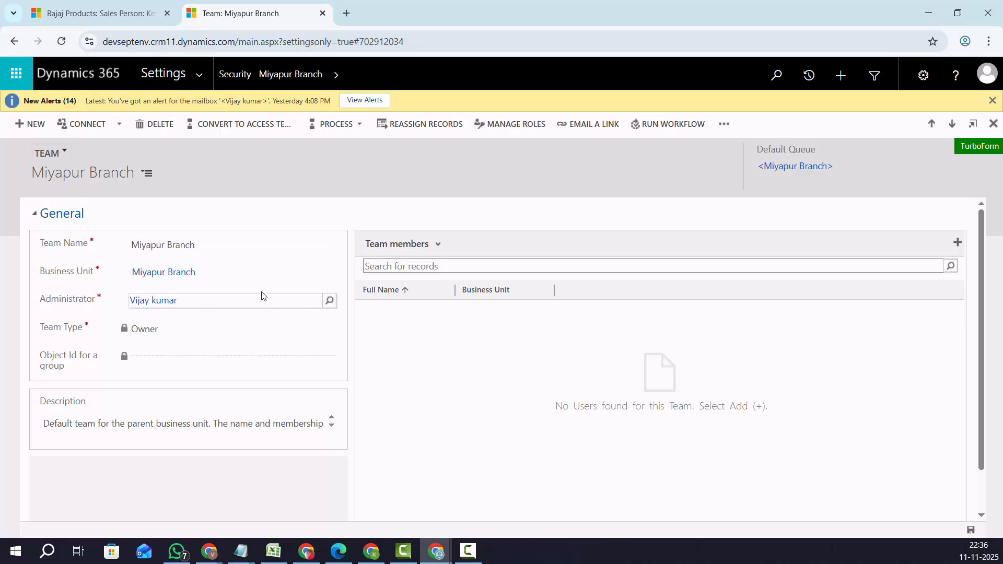
# Go back to the owner teams list and search it for Jayanagar_User1
pyautogui.click(14, 41)
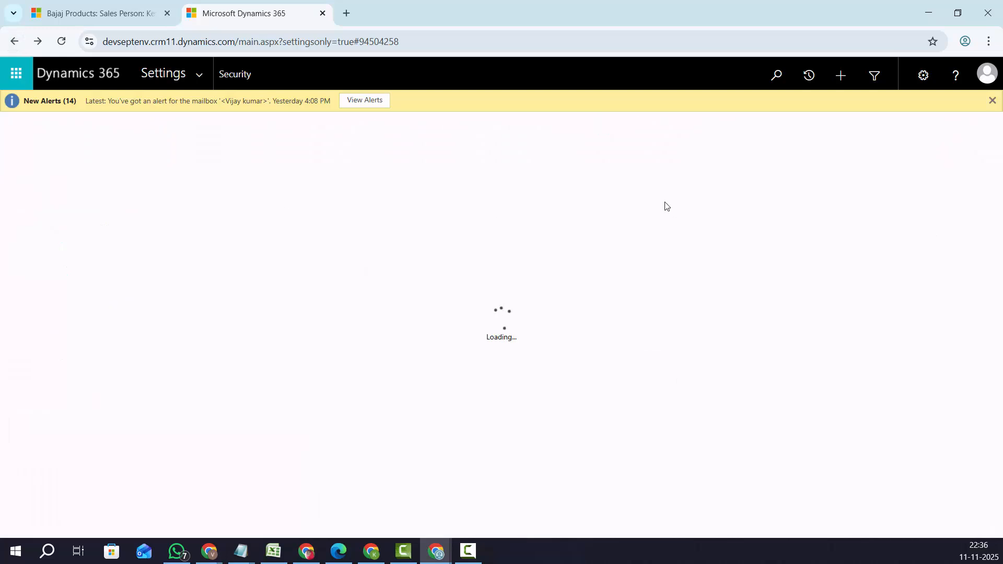
pyautogui.click(771, 169)
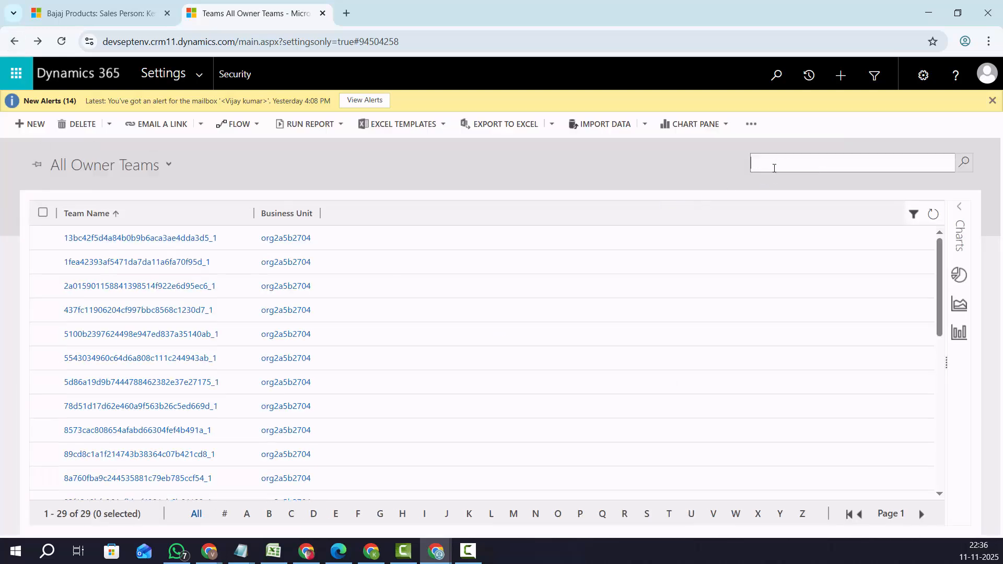
pyautogui.write('jay')
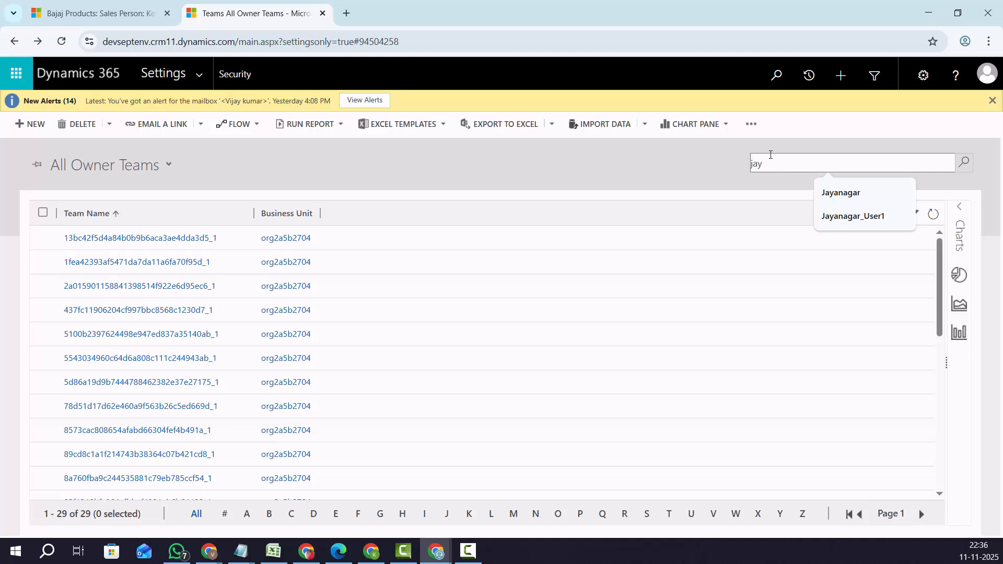
pyautogui.click(853, 216)
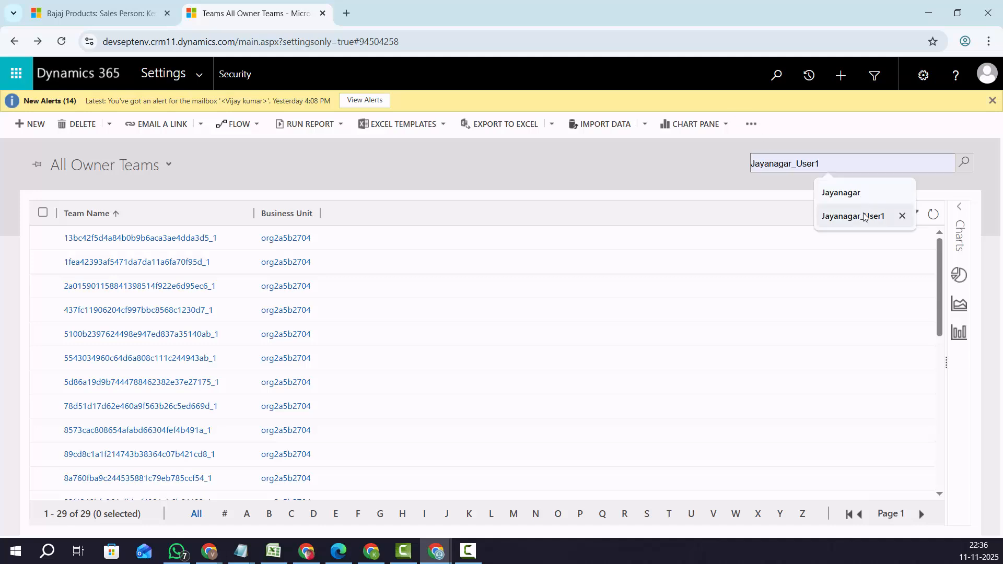
pyautogui.click(964, 163)
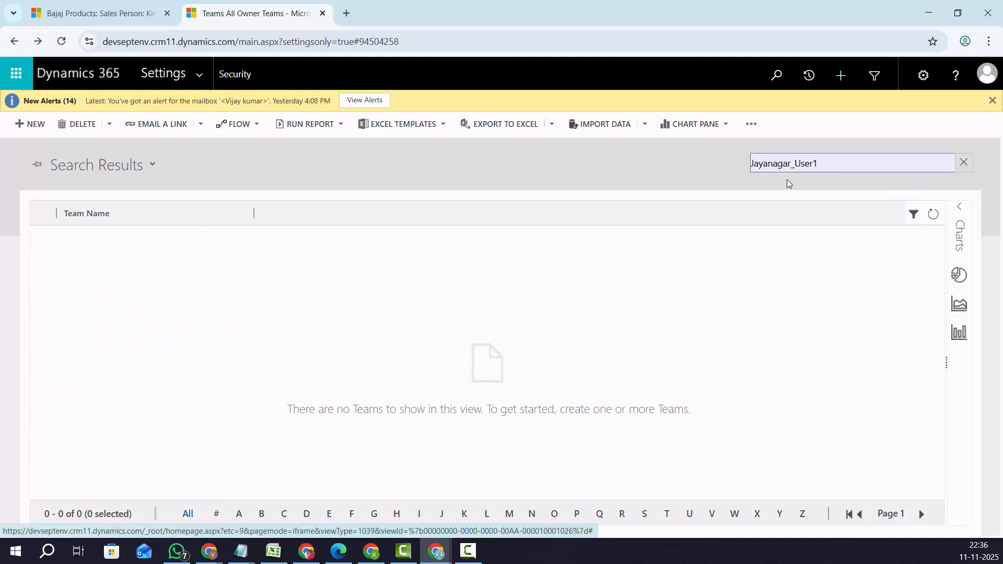
# Retry the team search with the shorter term Jayanagar, then return to Settings > Security
pyautogui.click(842, 161)
pyautogui.press('BackSpace')
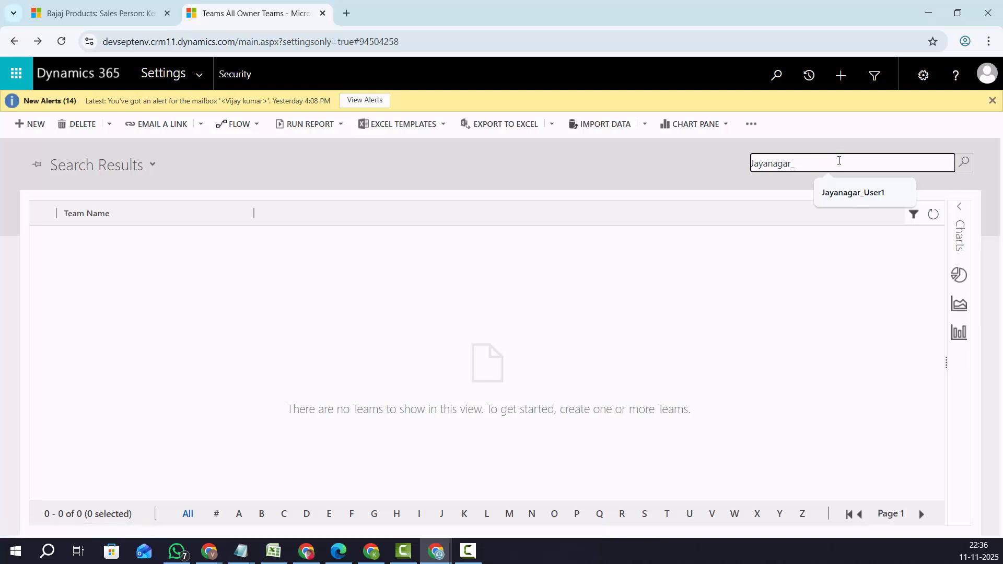
pyautogui.press('BackSpace')
pyautogui.click(963, 162)
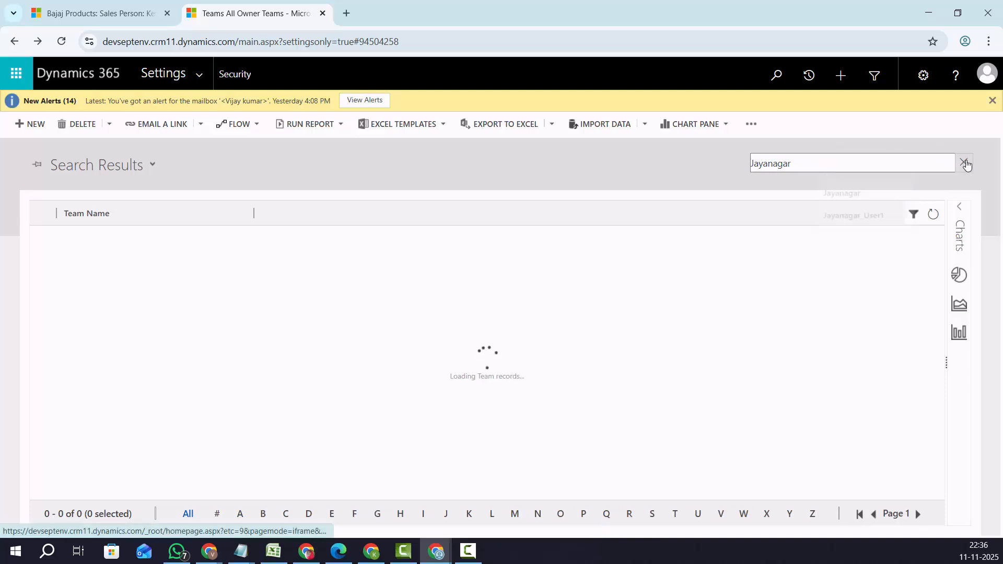
pyautogui.click(199, 79)
pyautogui.click(319, 223)
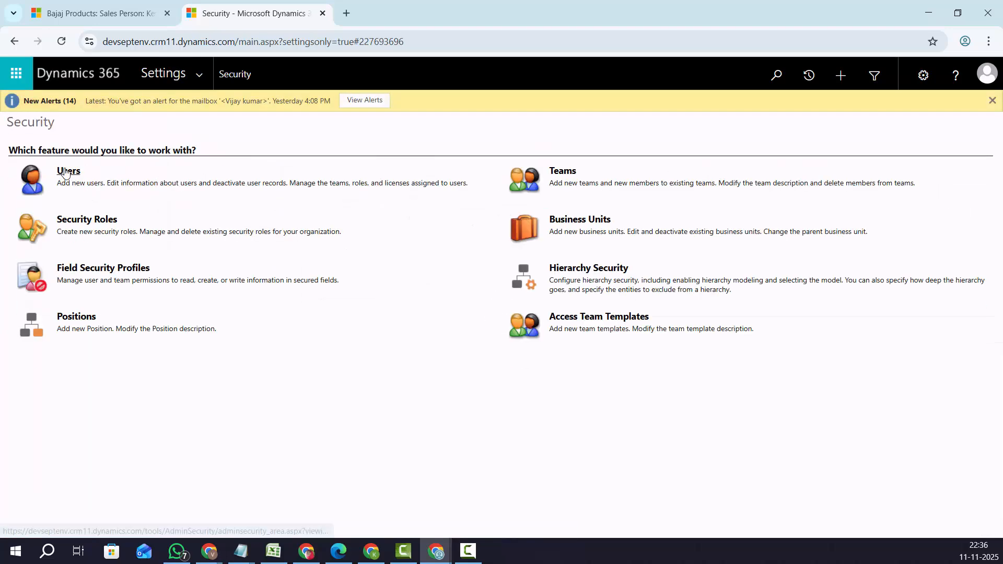
# Search the Users list for Jayanagar and open the Jayanagar_User1 record
pyautogui.click(73, 175)
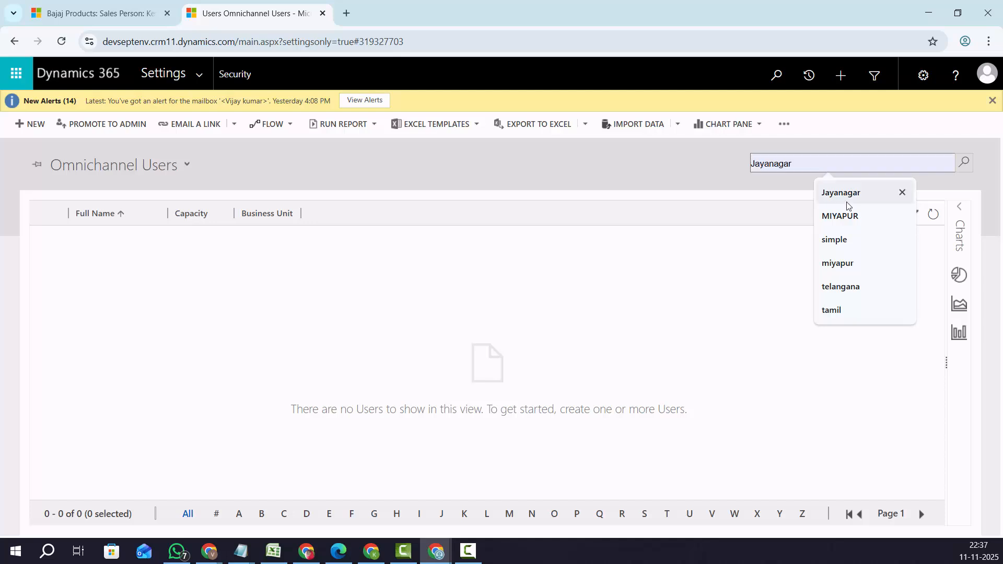
pyautogui.click(848, 192)
pyautogui.press('BackSpace')
pyautogui.press('BackSpace')
pyautogui.press('BackSpace')
pyautogui.press('BackSpace')
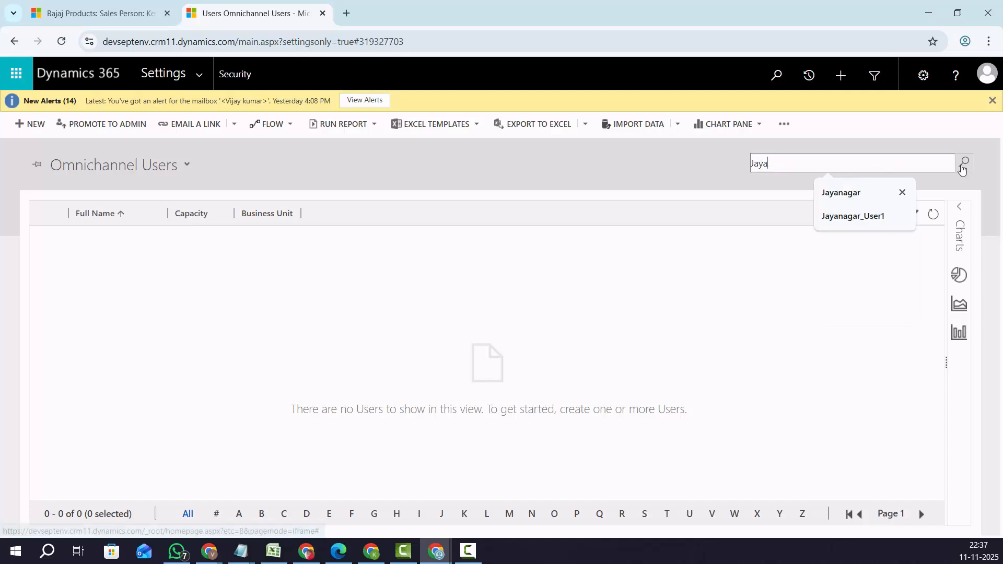
pyautogui.click(953, 170)
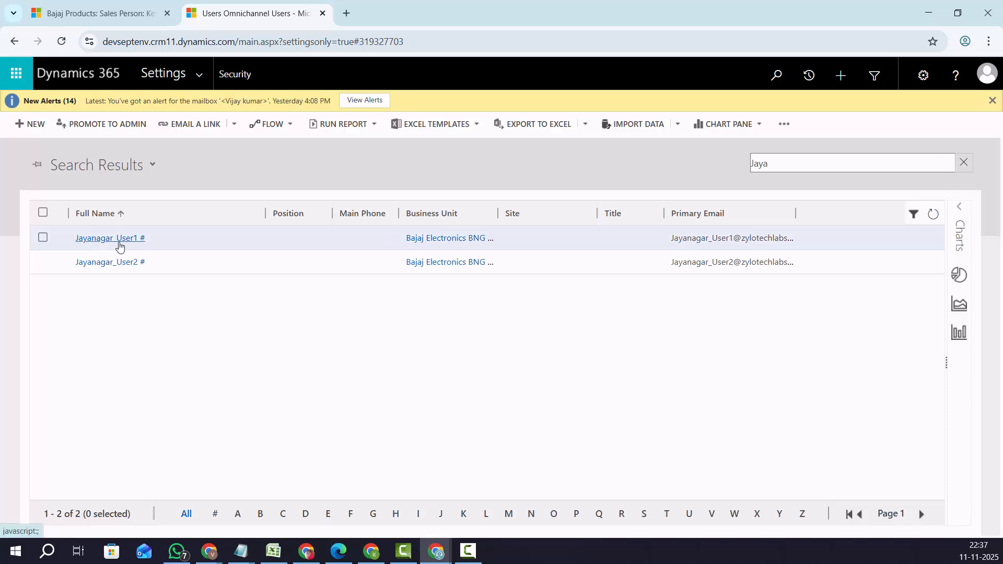
pyautogui.click(111, 238)
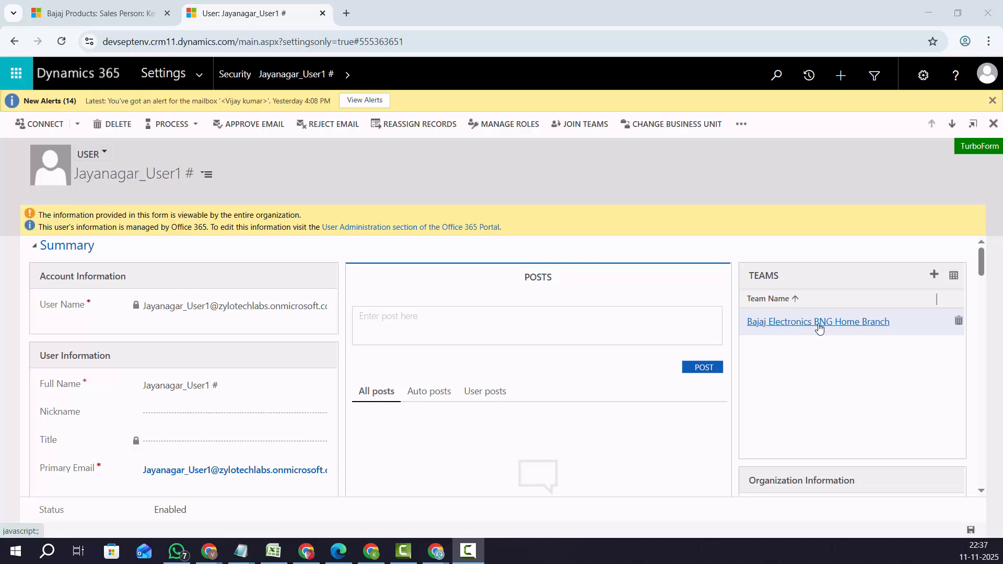
# Open the Bajaj Electronics BNG Home Branch team from the user's Teams list, then return to the Keyboard record
pyautogui.click(858, 327)
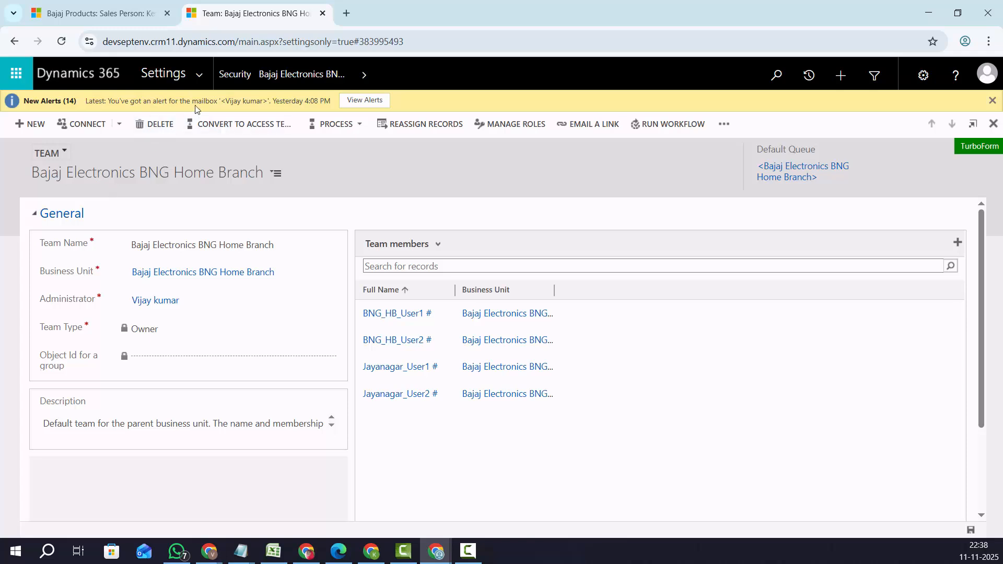
pyautogui.click(99, 16)
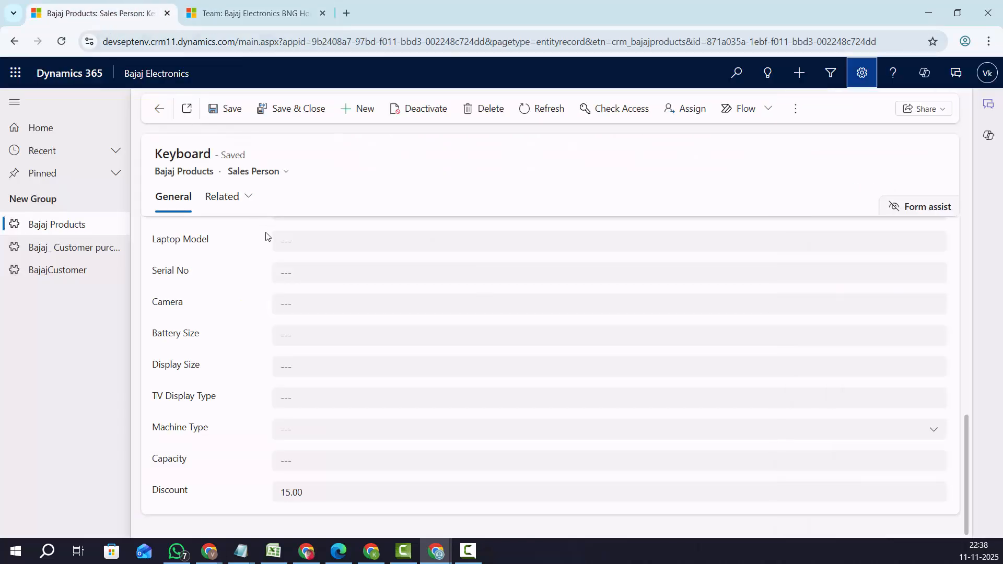
# Start a new Bajaj_ Customer purchased Products record and remove its default owner
pyautogui.click(30, 230)
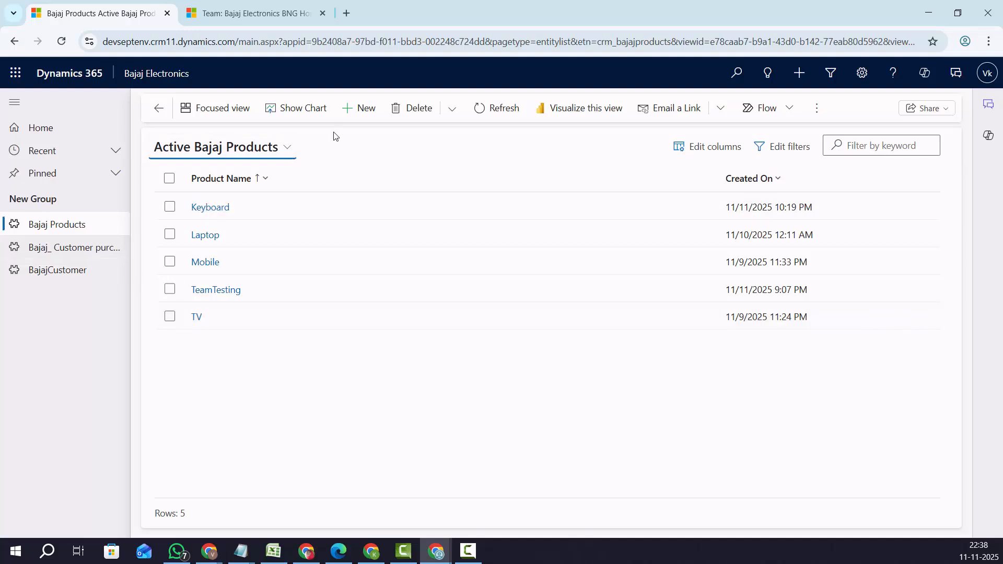
pyautogui.click(84, 249)
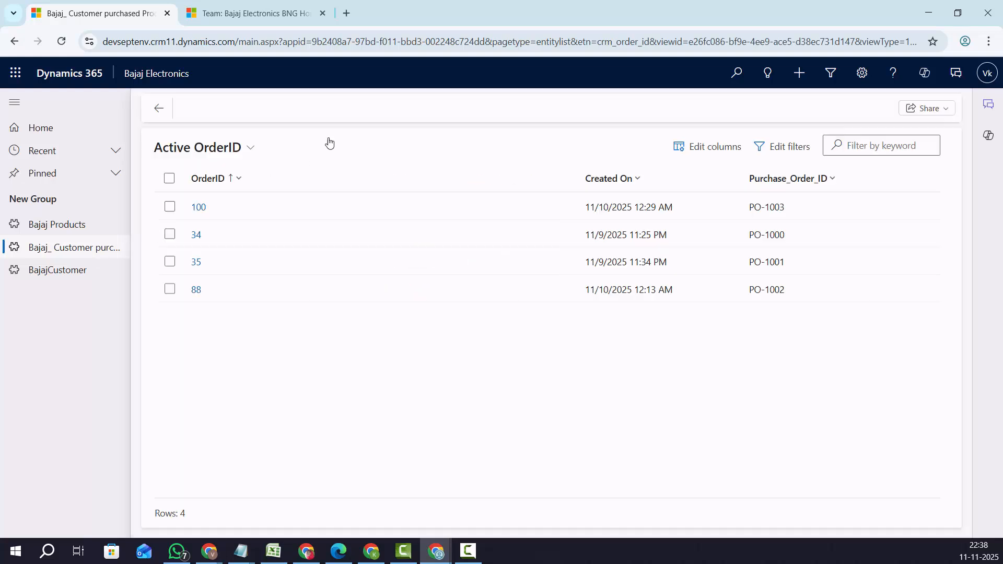
pyautogui.click(346, 109)
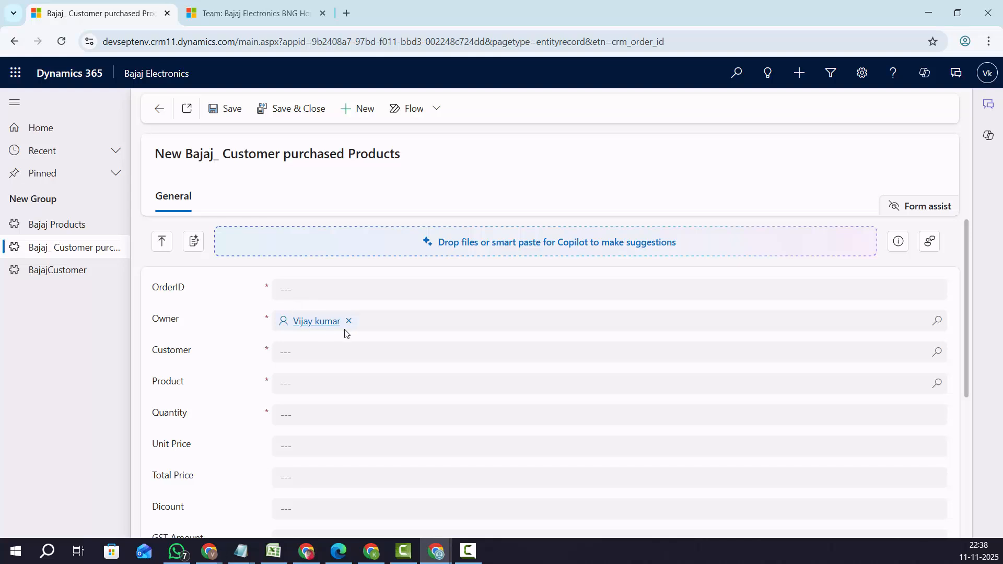
pyautogui.click(348, 321)
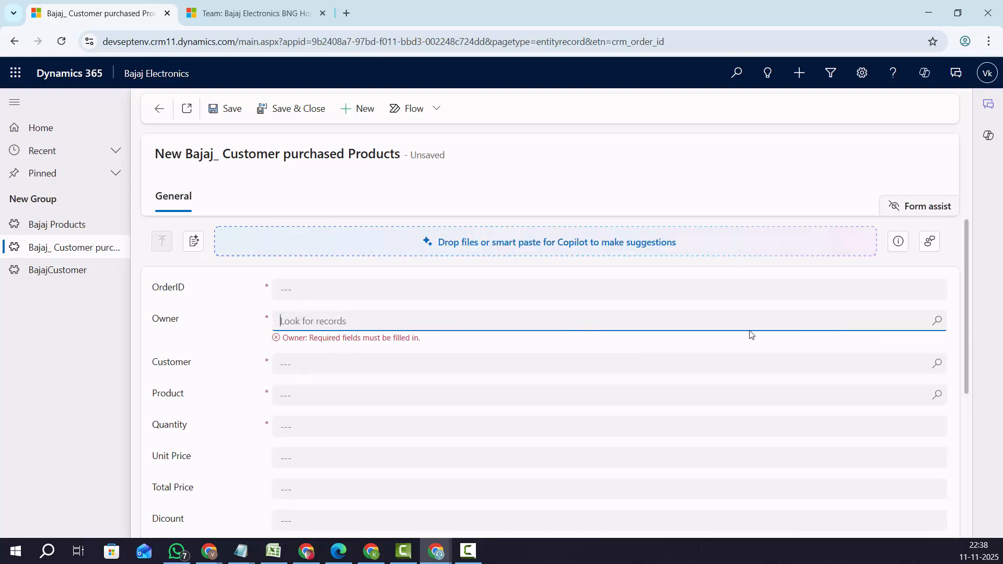
# Search the Owner lookup for 'bng' and filter the results to Users only
pyautogui.click(903, 322)
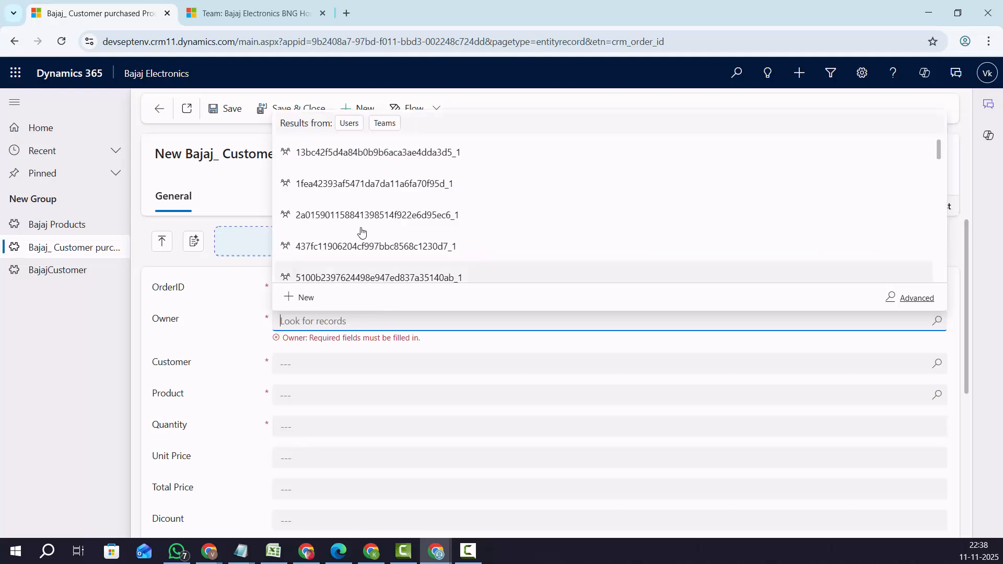
pyautogui.scroll(-5, 385, 239)
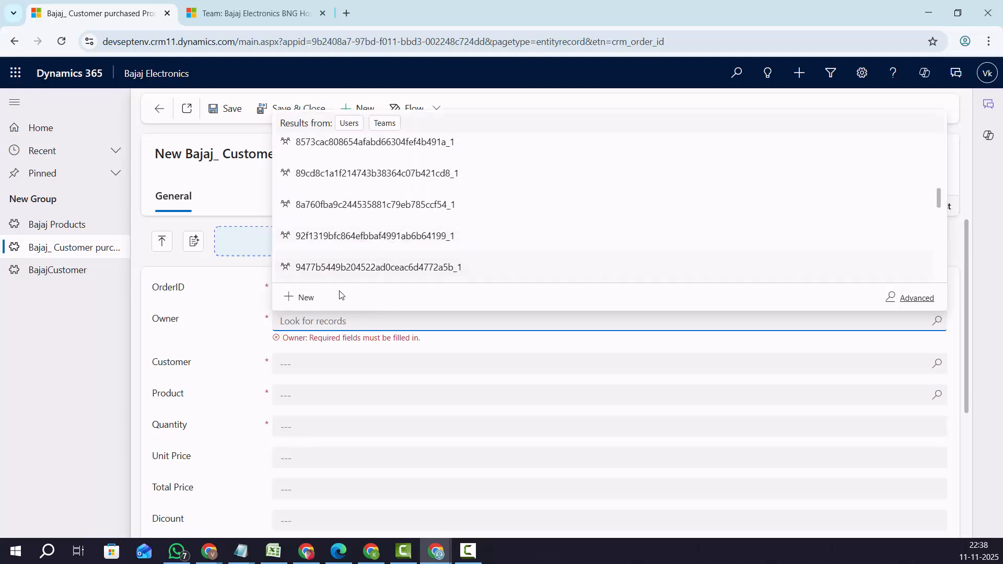
pyautogui.write('bn')
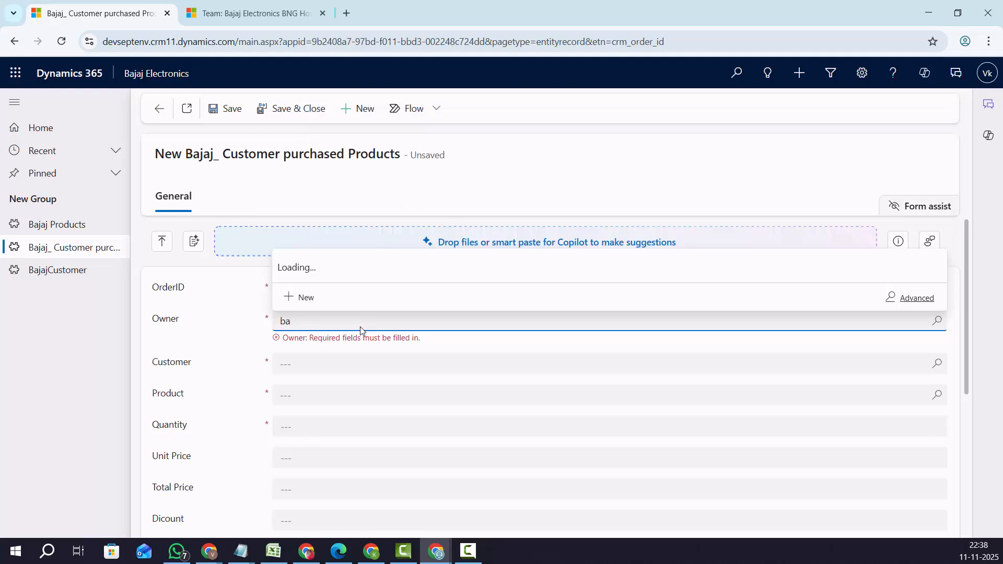
pyautogui.press('BackSpace')
pyautogui.write('ng')
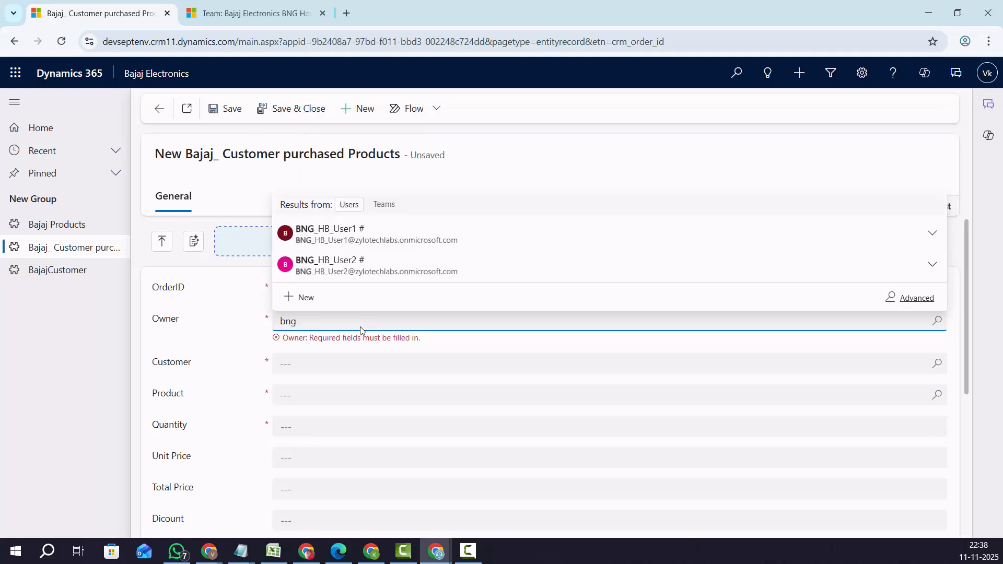
pyautogui.click(385, 205)
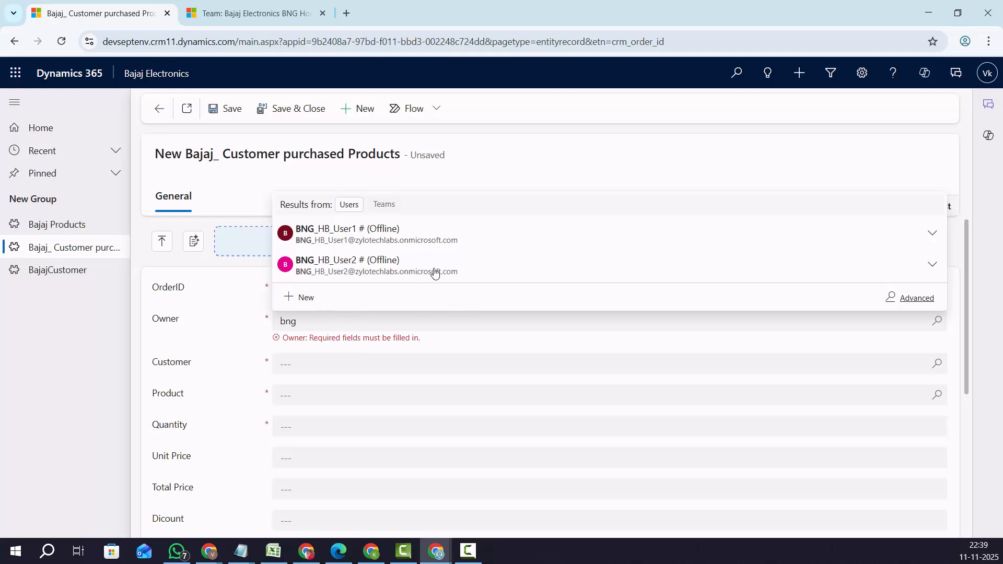
pyautogui.click(342, 208)
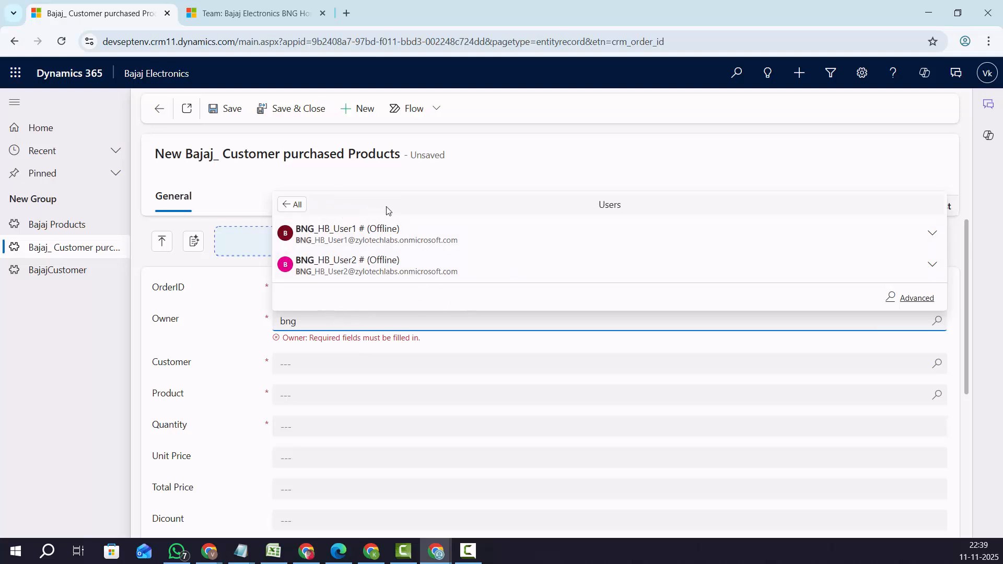
pyautogui.click(56, 224)
# Discard the unsaved form, start a new Bajaj Products record, and search its owner for 'bng' in the Advanced lookup
pyautogui.click(581, 342)
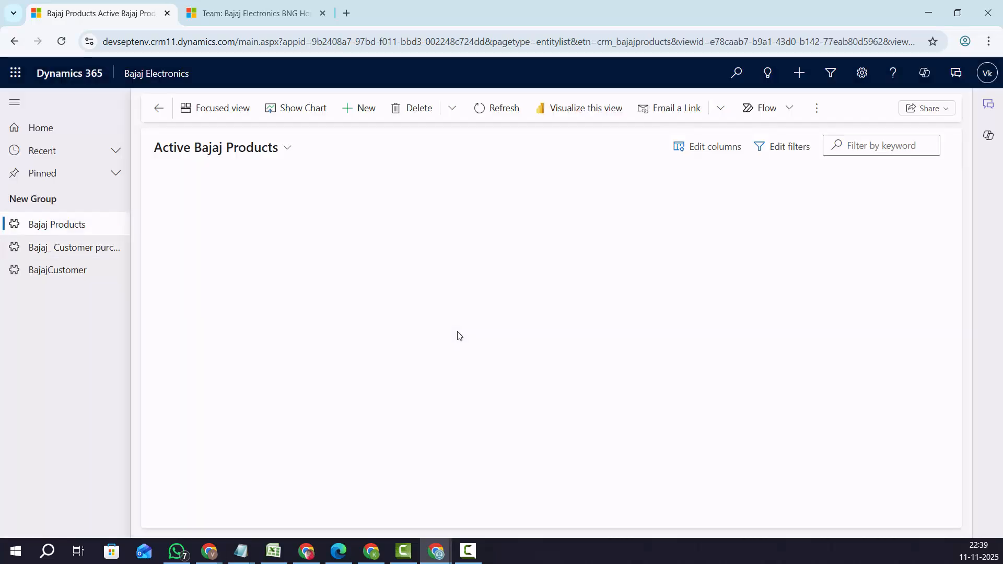
pyautogui.click(350, 109)
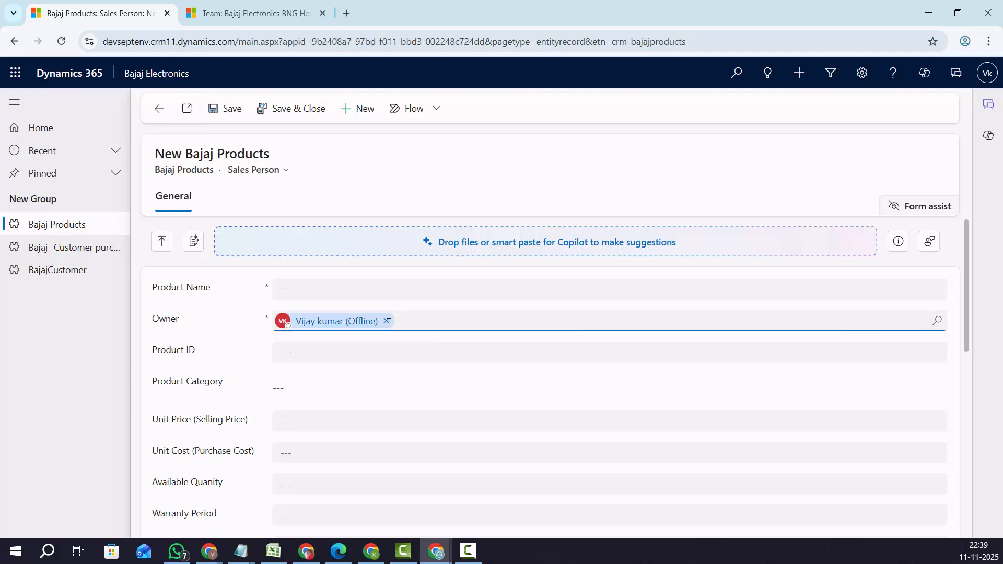
pyautogui.click(386, 321)
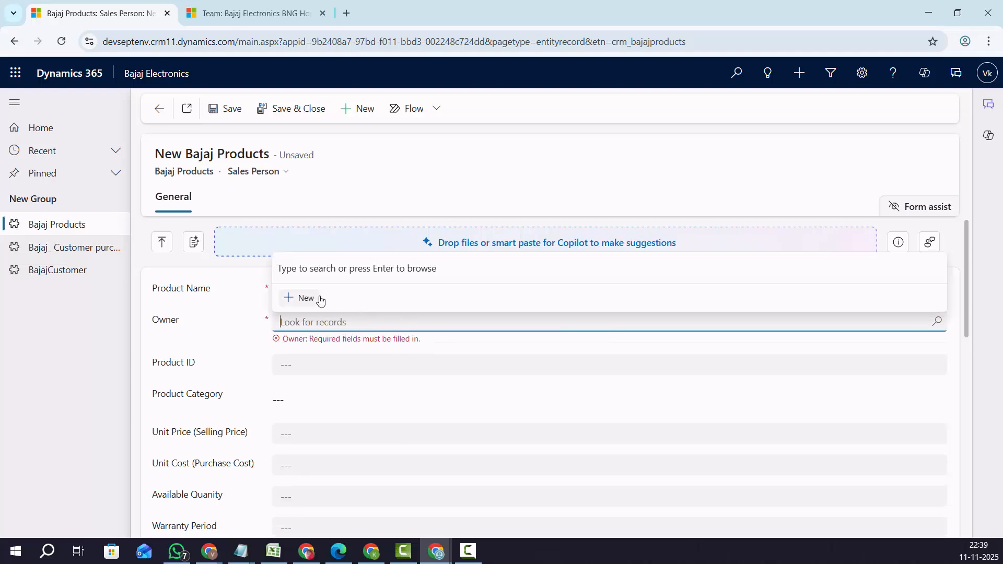
pyautogui.write('b')
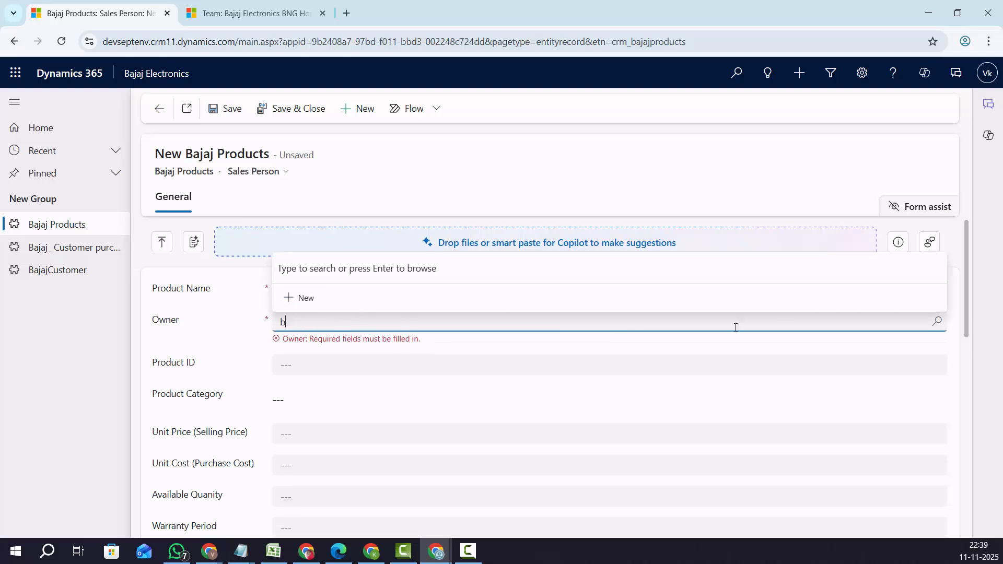
pyautogui.write('ng')
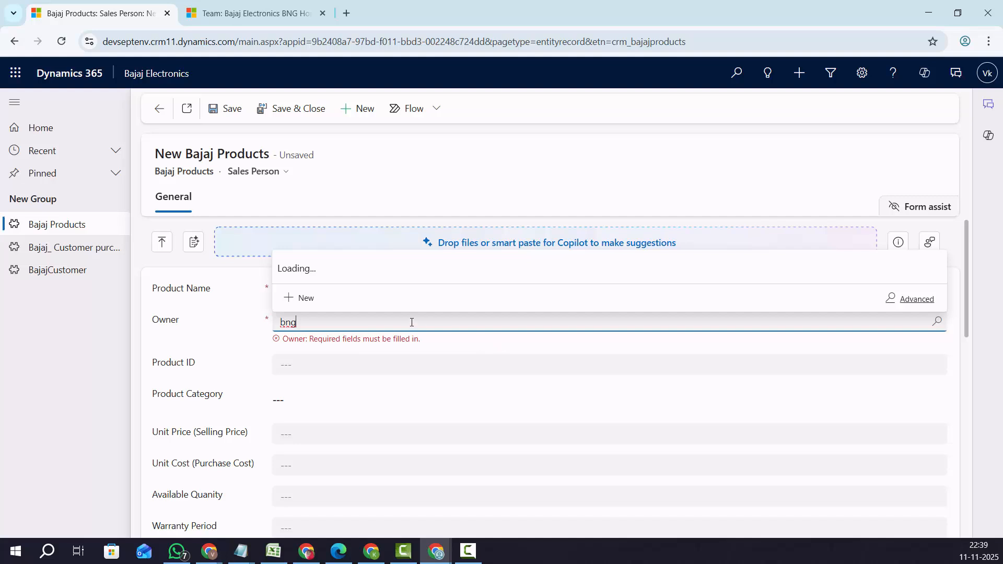
pyautogui.click(913, 301)
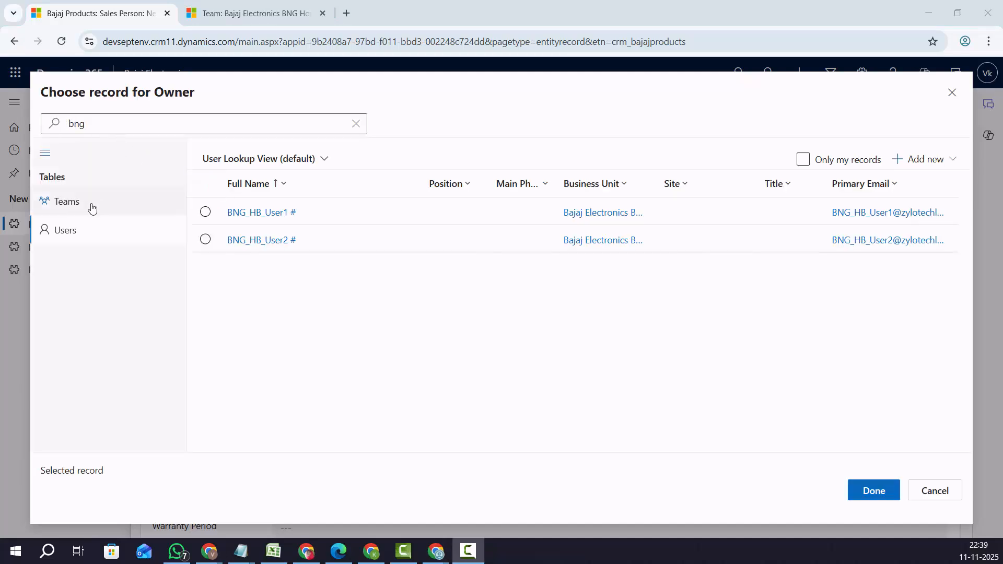
# Switch the owner lookup to the Teams table and try team search terms such as 'home'
pyautogui.click(104, 208)
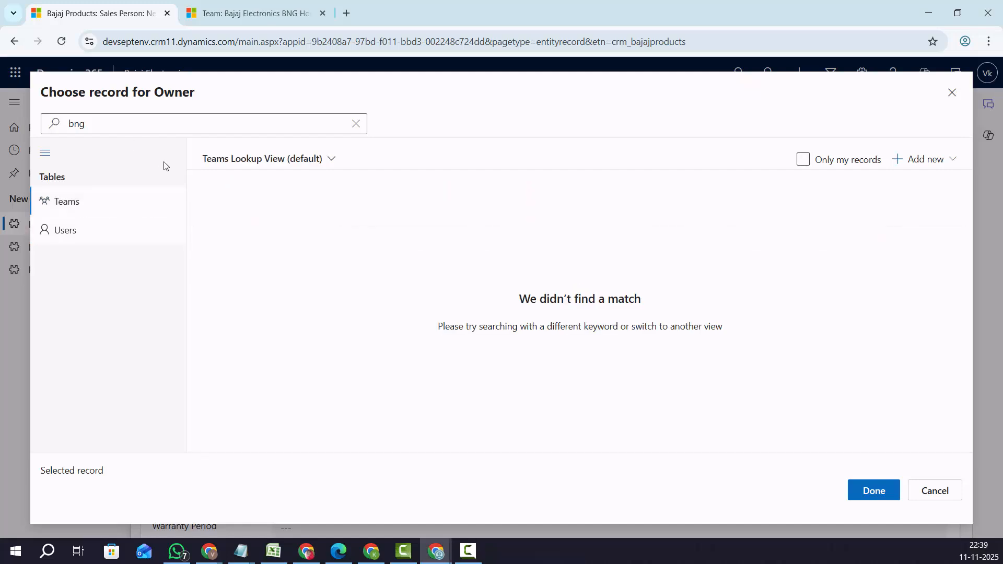
pyautogui.click(114, 121)
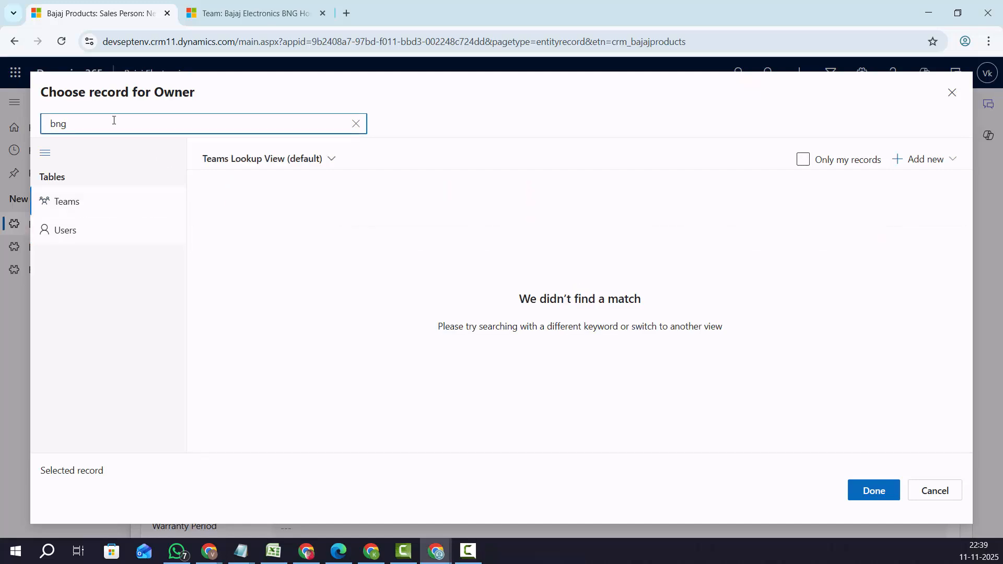
pyautogui.press('BackSpace')
pyautogui.press('BackSpace')
pyautogui.press('BackSpace')
pyautogui.write('h')
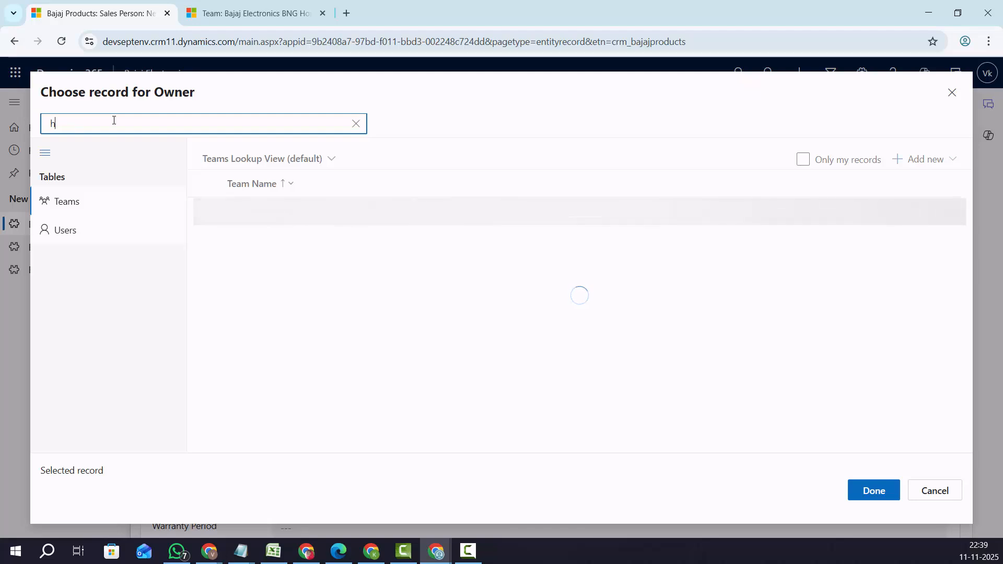
pyautogui.write('ome')
pyautogui.press('BackSpace')
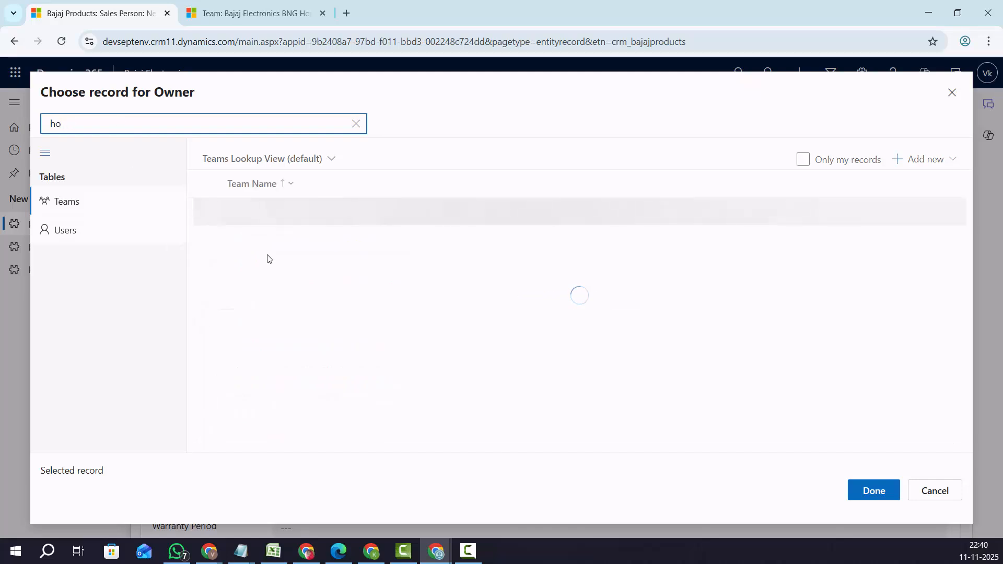
pyautogui.press('BackSpace')
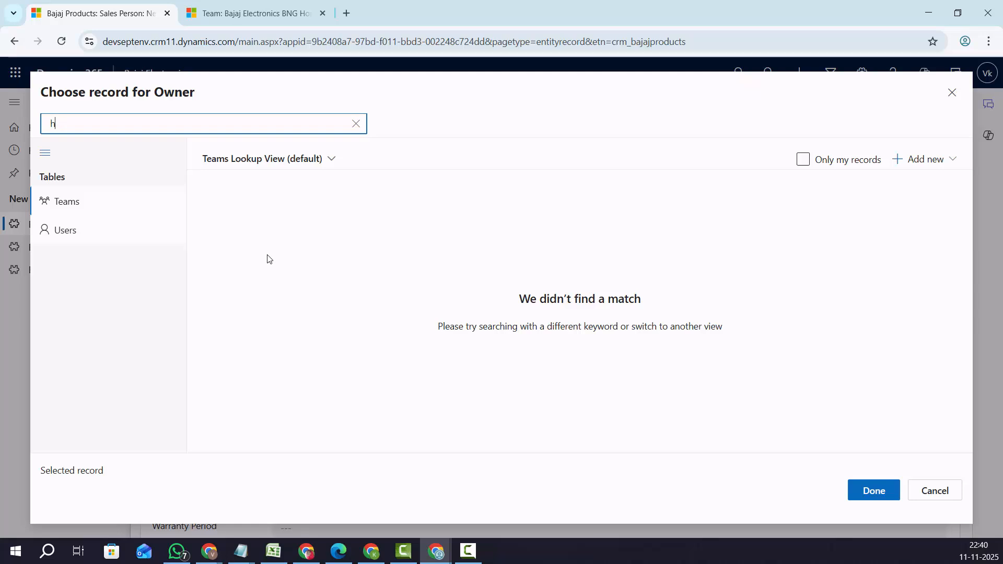
pyautogui.press('BackSpace')
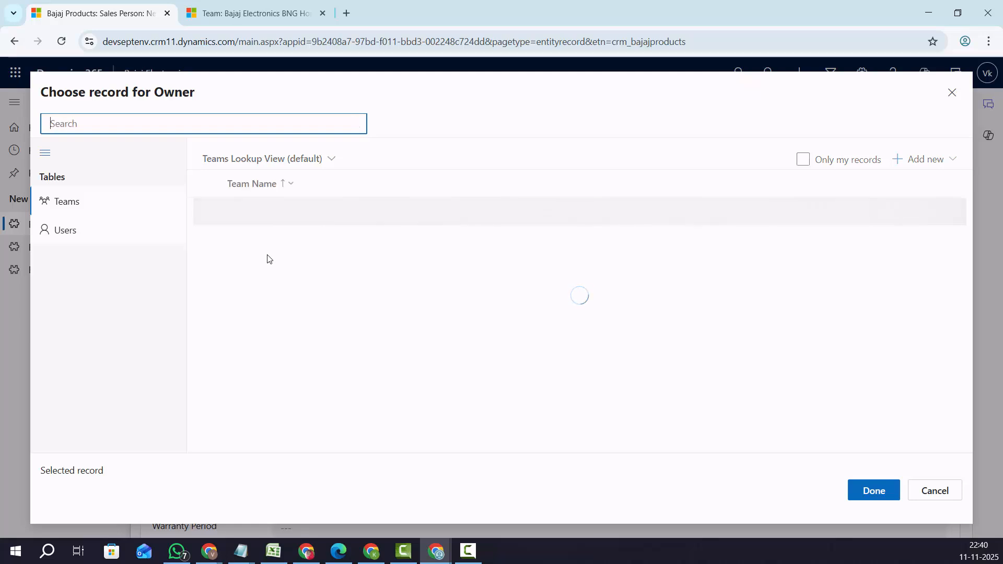
pyautogui.write('bn')
pyautogui.press('BackSpace')
pyautogui.write('hyd')
pyautogui.click(76, 205)
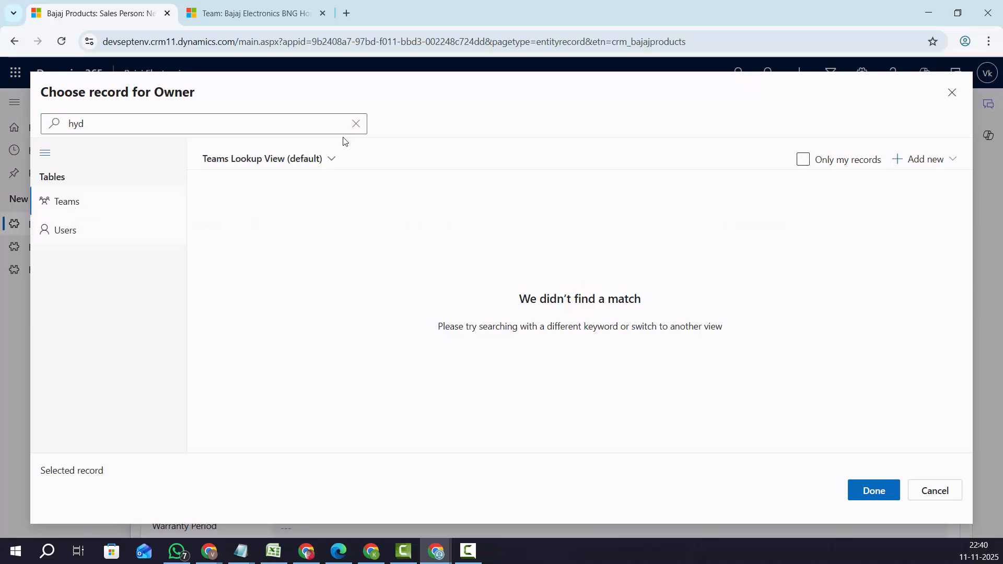
# Clear the team search, scroll to Miyapur Branch and confirm it as the record owner
pyautogui.click(359, 127)
pyautogui.click(356, 124)
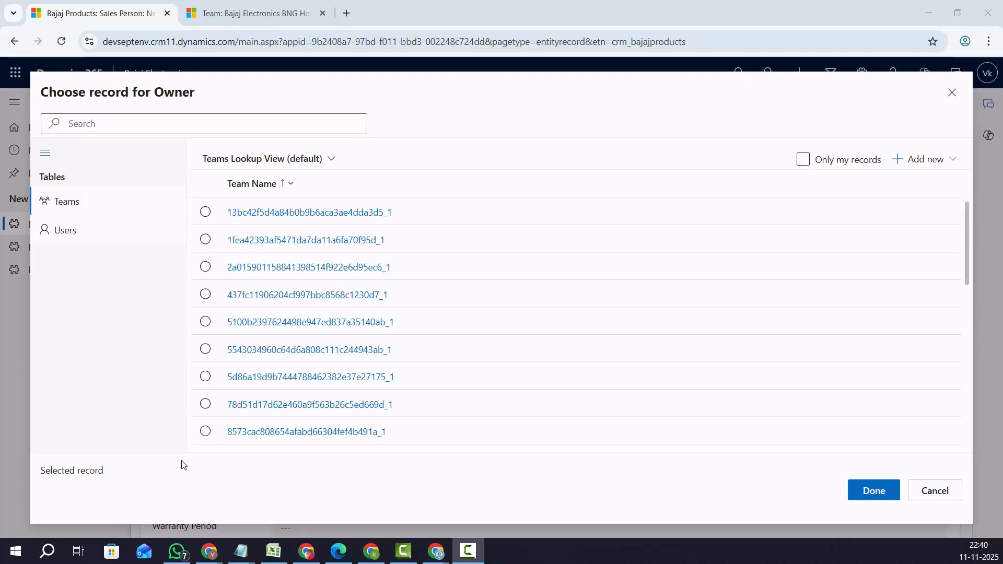
pyautogui.scroll(-2, 341, 303)
pyautogui.scroll(-4, 342, 303)
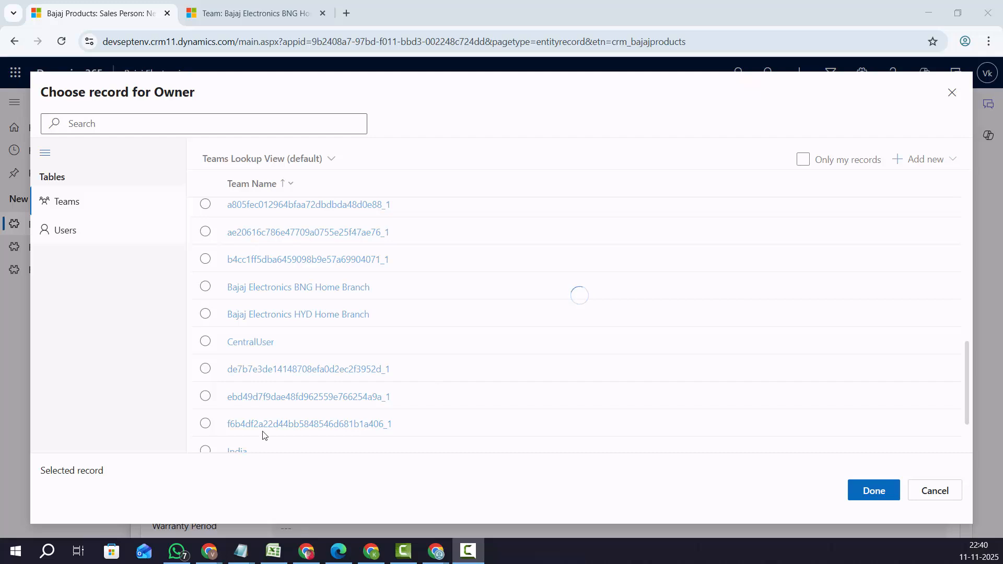
pyautogui.scroll(-2, 264, 434)
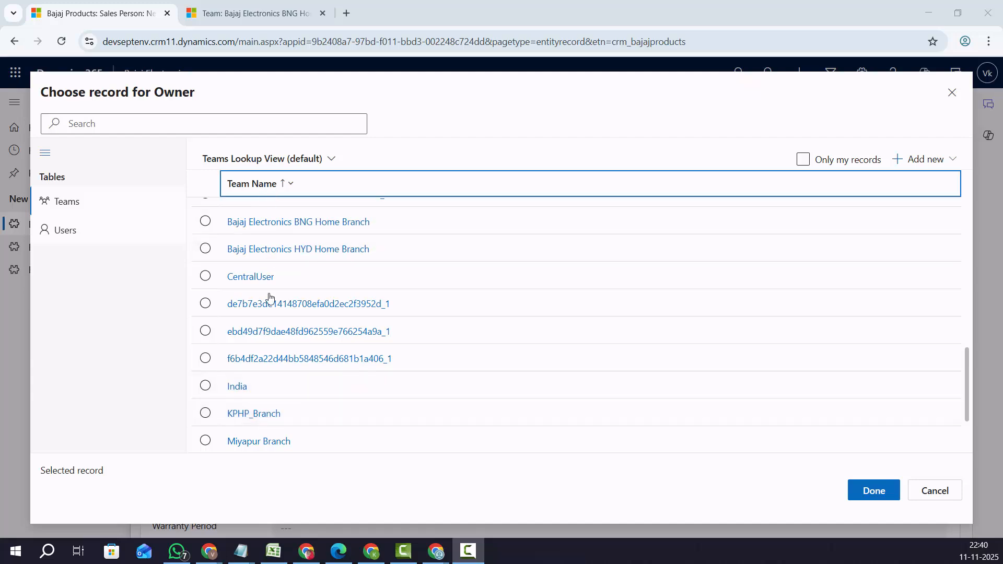
pyautogui.scroll(-2, 275, 423)
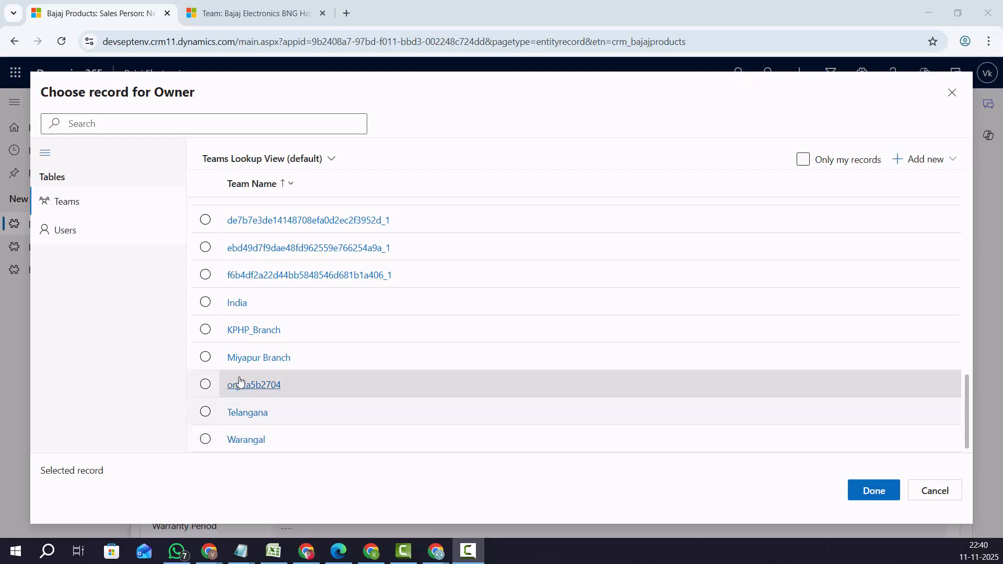
pyautogui.click(205, 357)
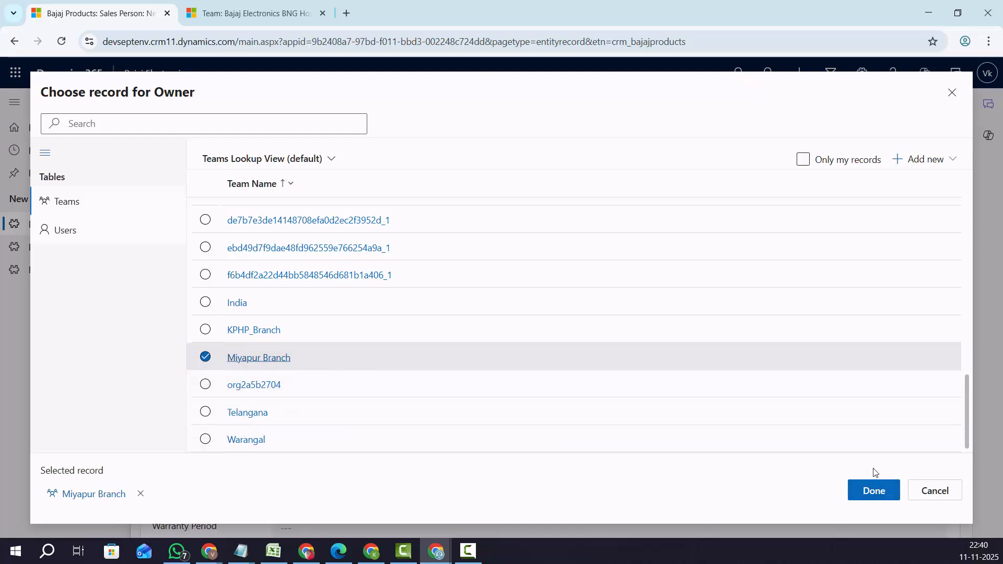
pyautogui.click(874, 489)
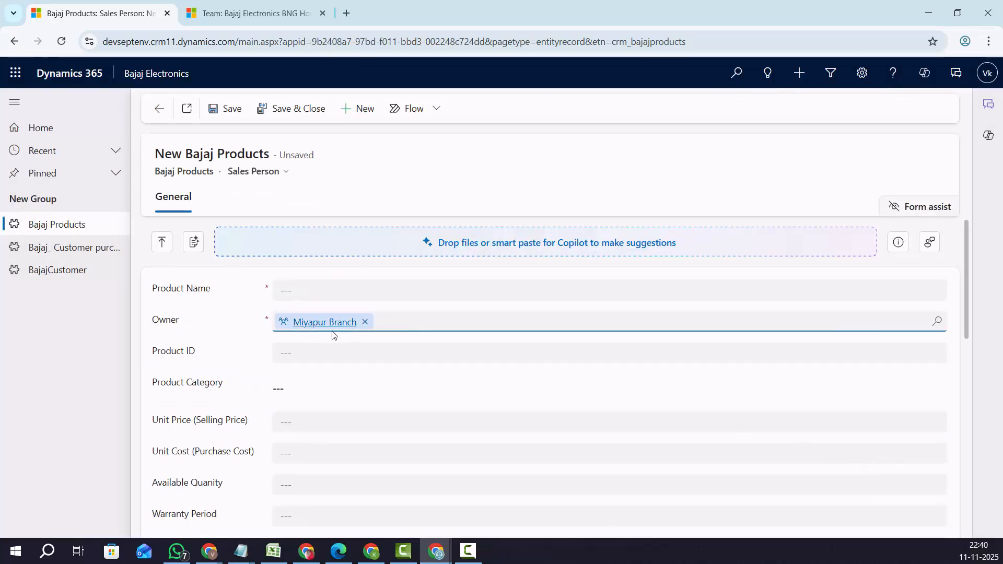
# Enter the product name Bulb on the form and save the record
pyautogui.click(314, 294)
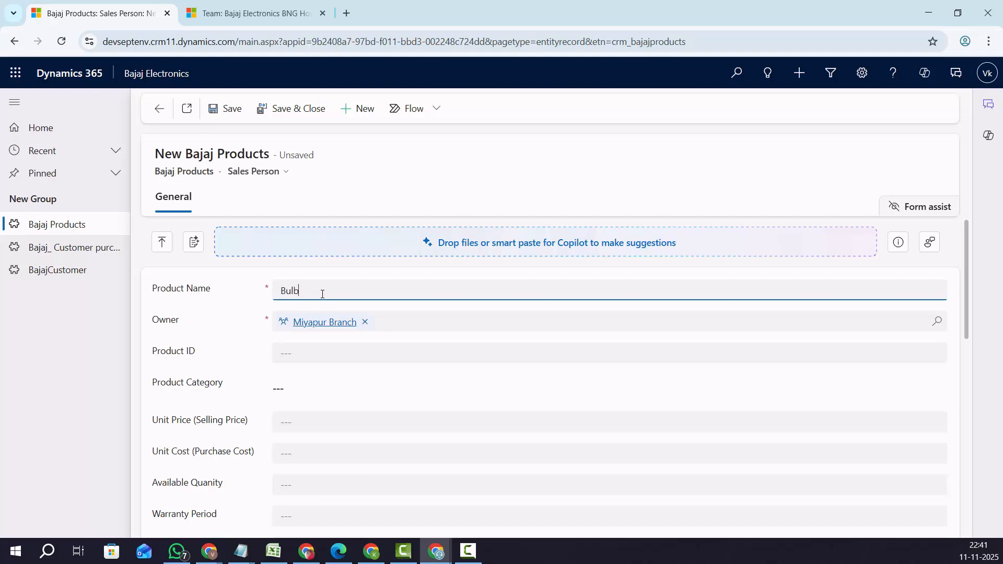
pyautogui.scroll(-8, 304, 420)
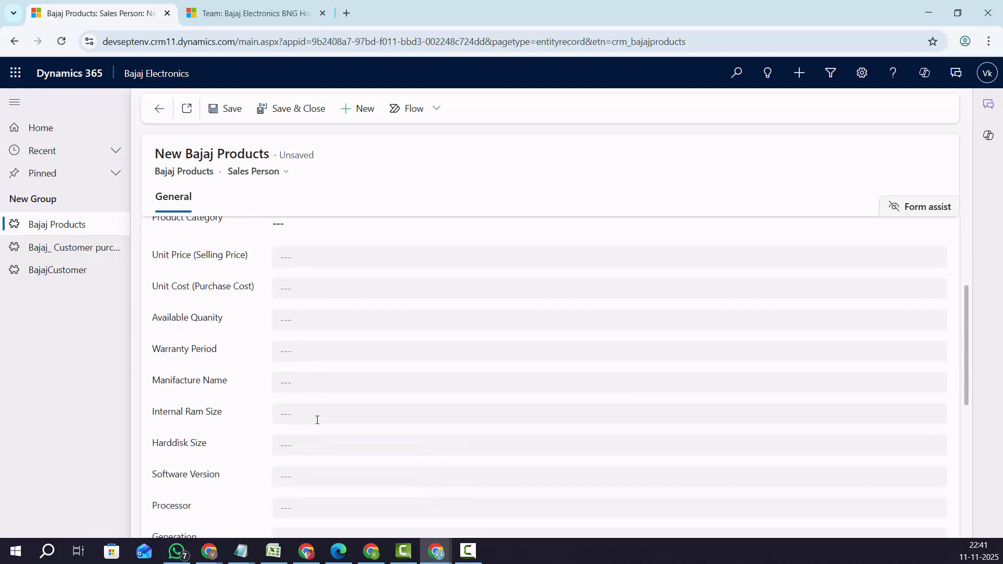
pyautogui.scroll(4, 331, 383)
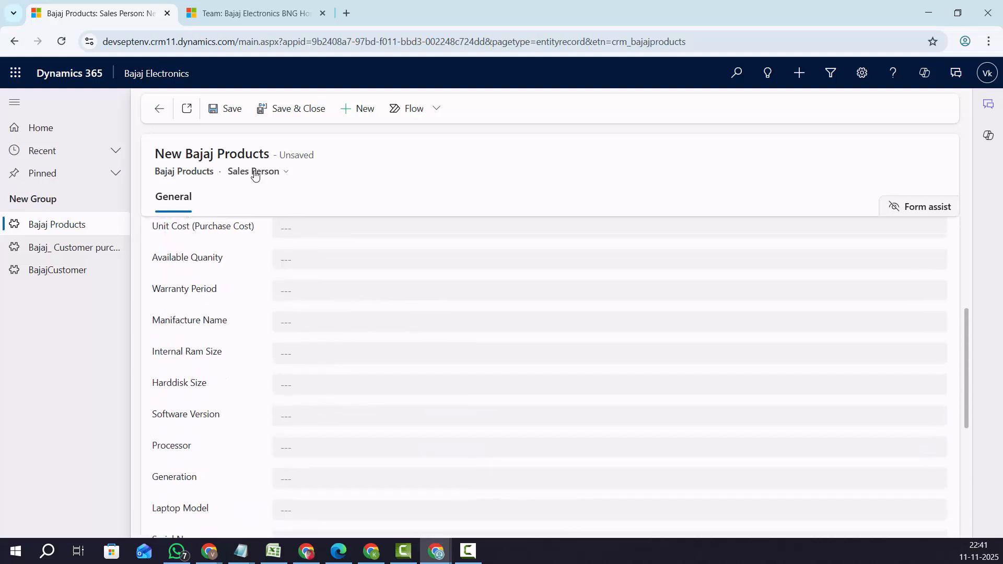
pyautogui.click(231, 110)
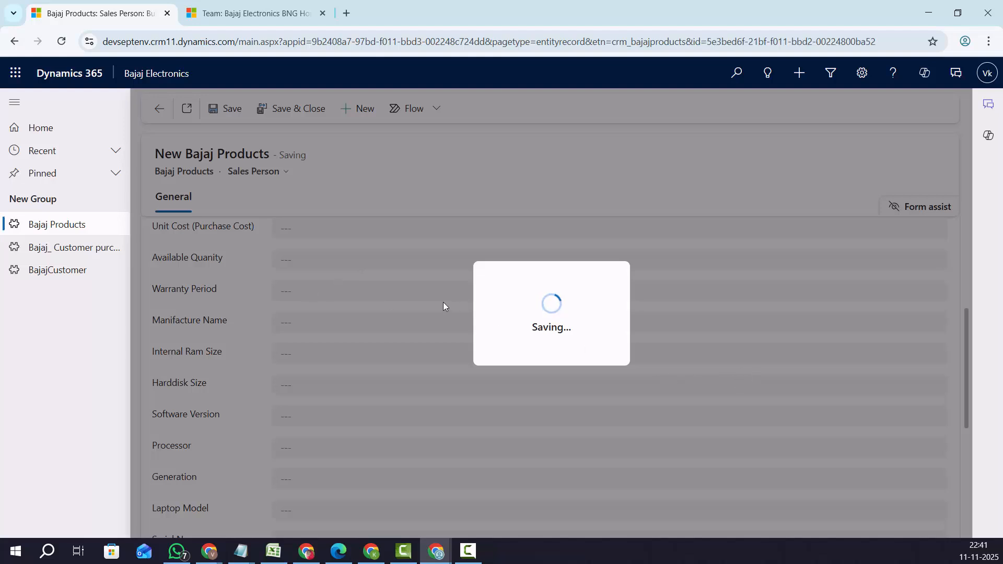
pyautogui.scroll(1, 411, 301)
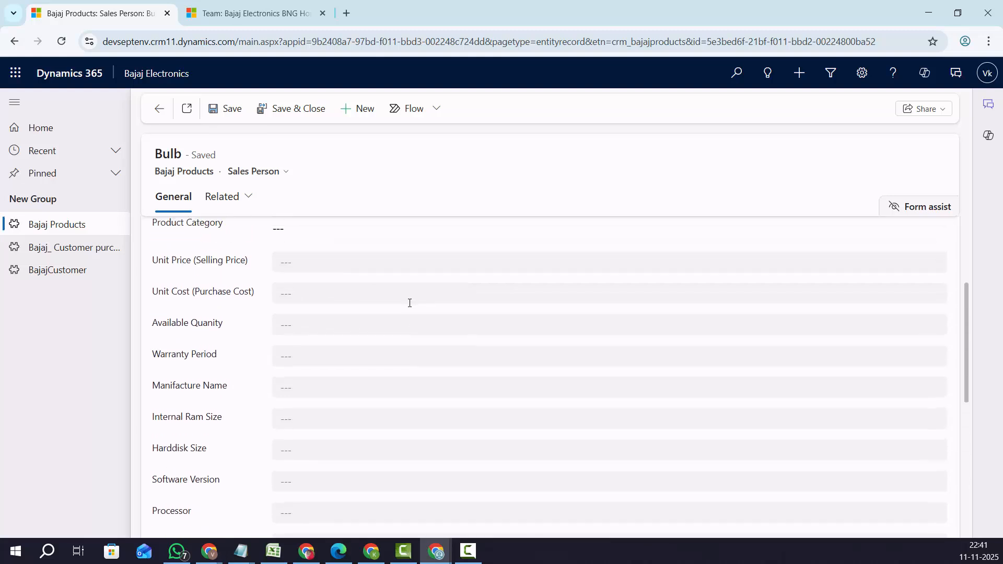
pyautogui.scroll(3, 409, 303)
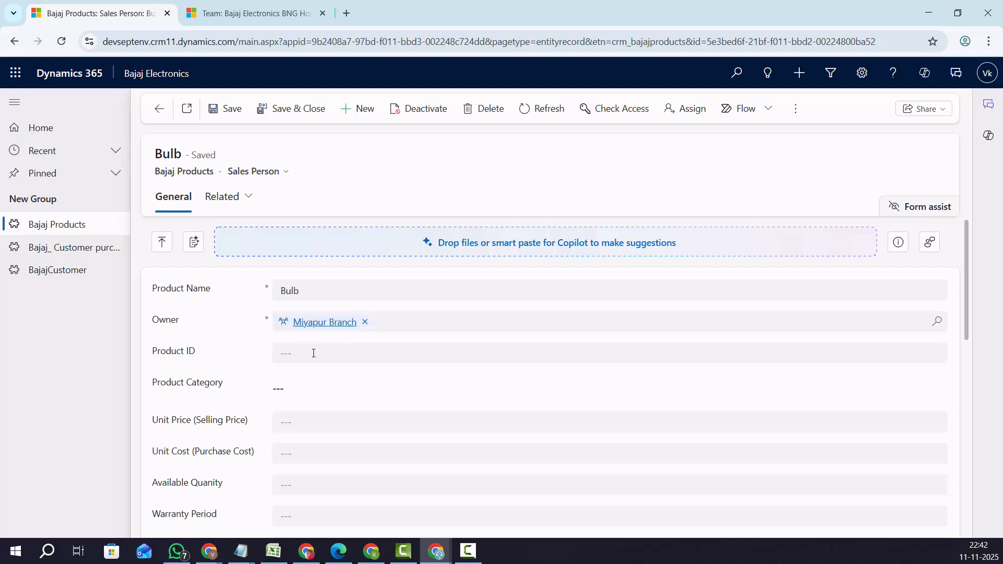
# Replace the Miyapur Branch owner with a user found by name, save, and minimize Chrome
pyautogui.click(365, 322)
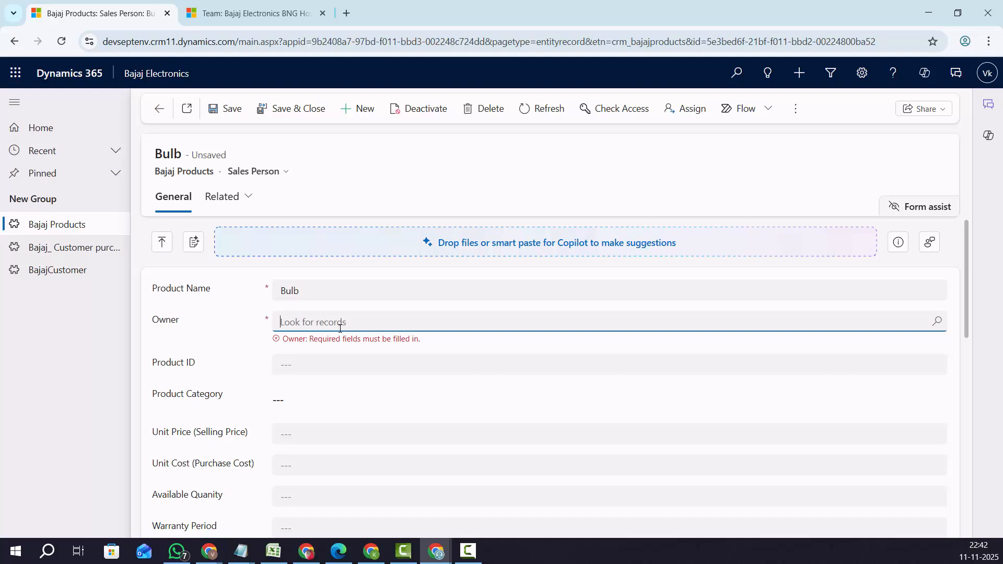
pyautogui.write('vijay')
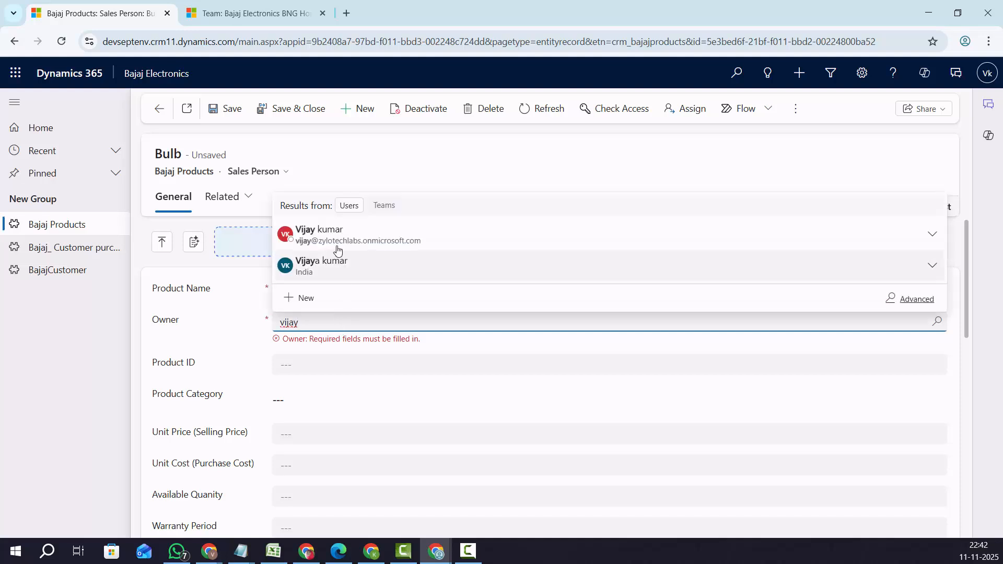
pyautogui.click(337, 236)
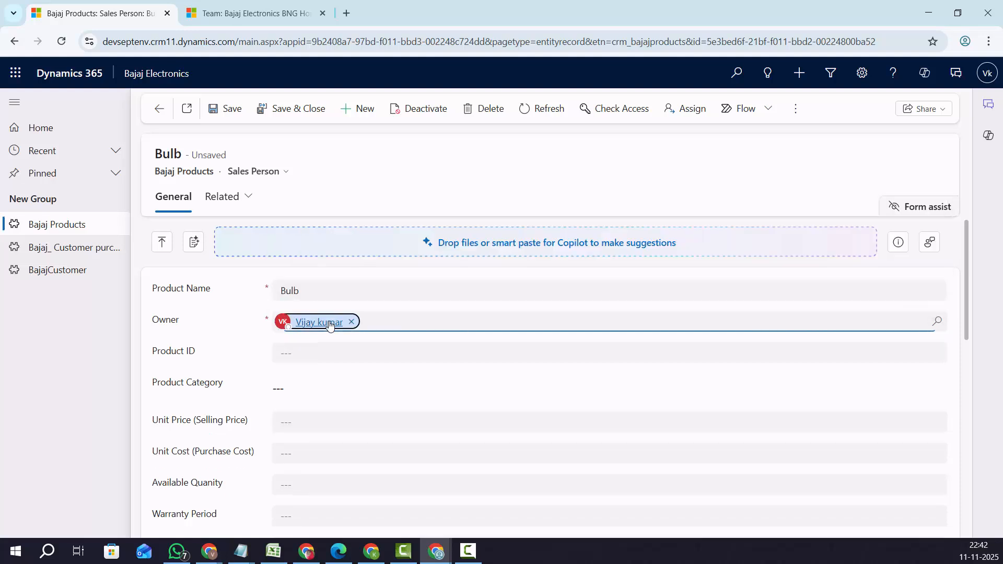
pyautogui.click(241, 109)
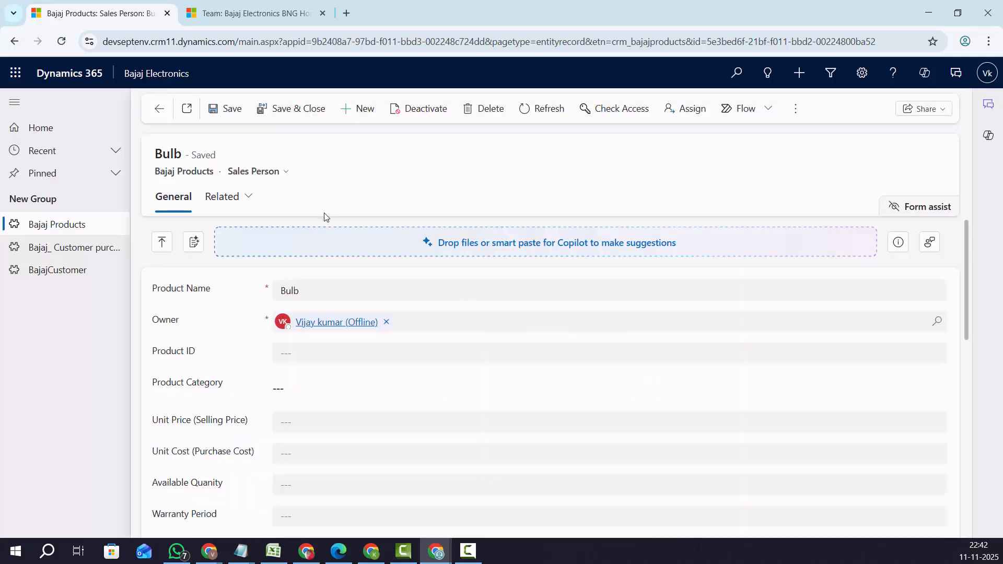
pyautogui.click(927, 13)
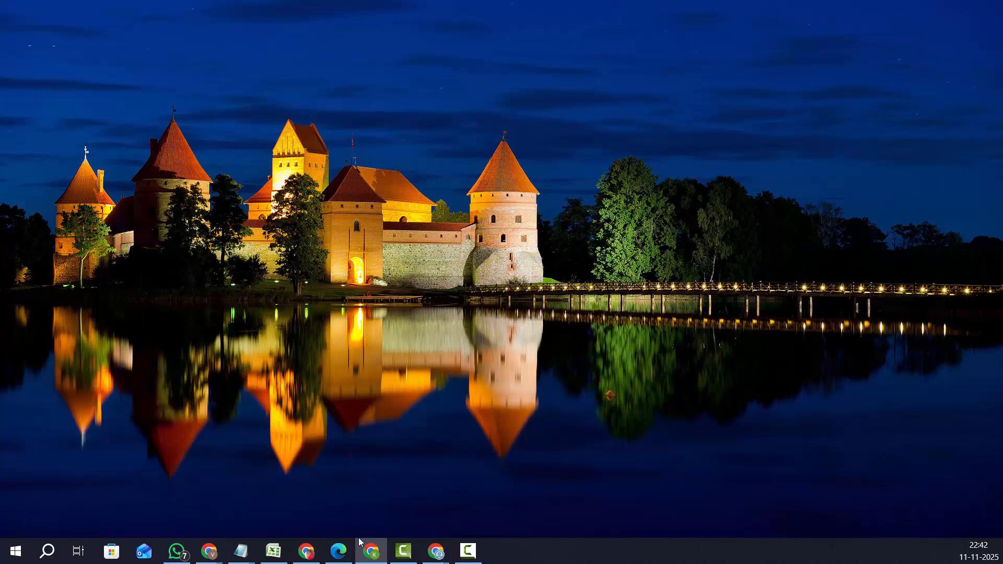
# Restore Chrome on the team tab and open Settings > Security > Teams to list Local Business Owner Teams
pyautogui.click(436, 551)
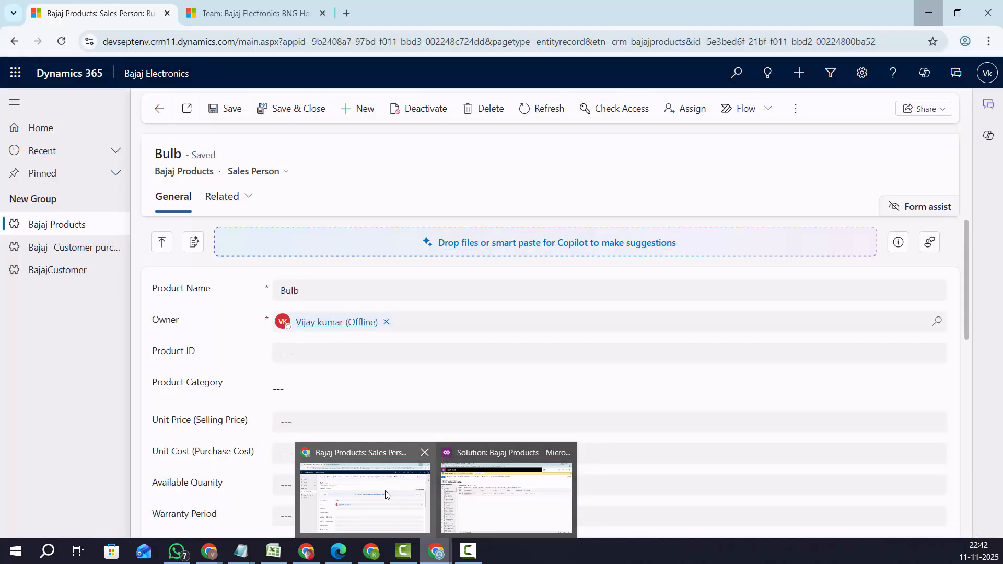
pyautogui.click(380, 509)
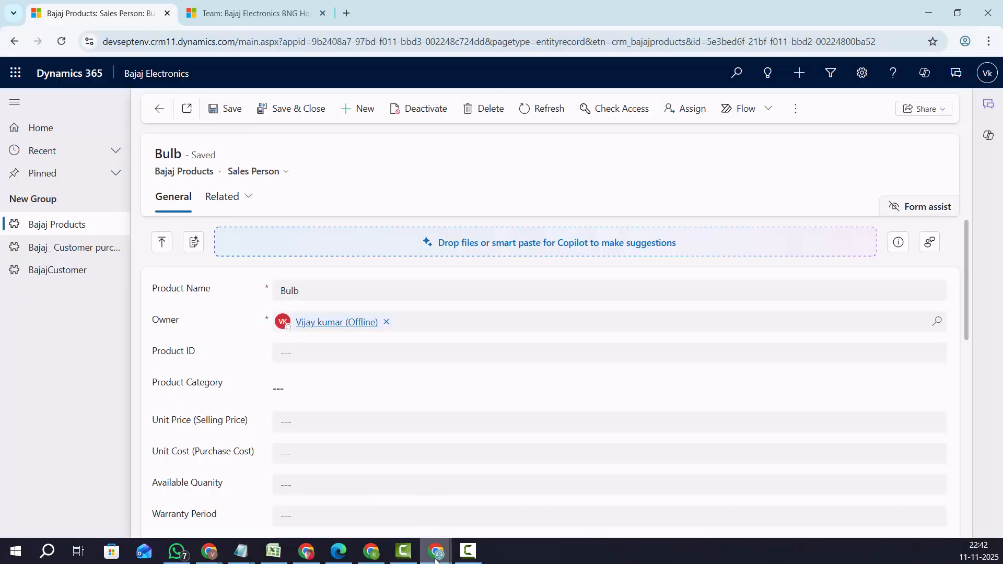
pyautogui.moveTo(436, 550)
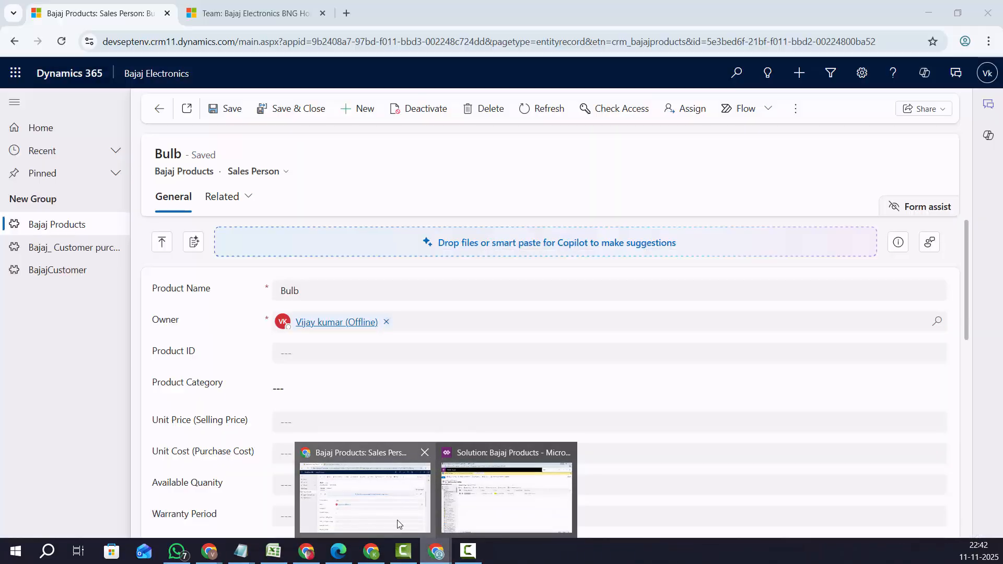
pyautogui.click(398, 523)
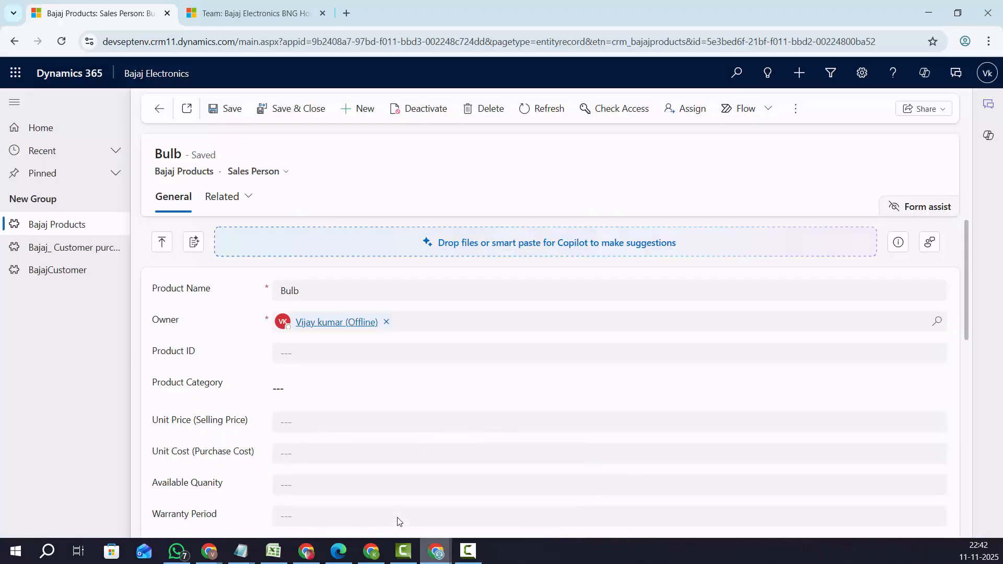
pyautogui.click(251, 13)
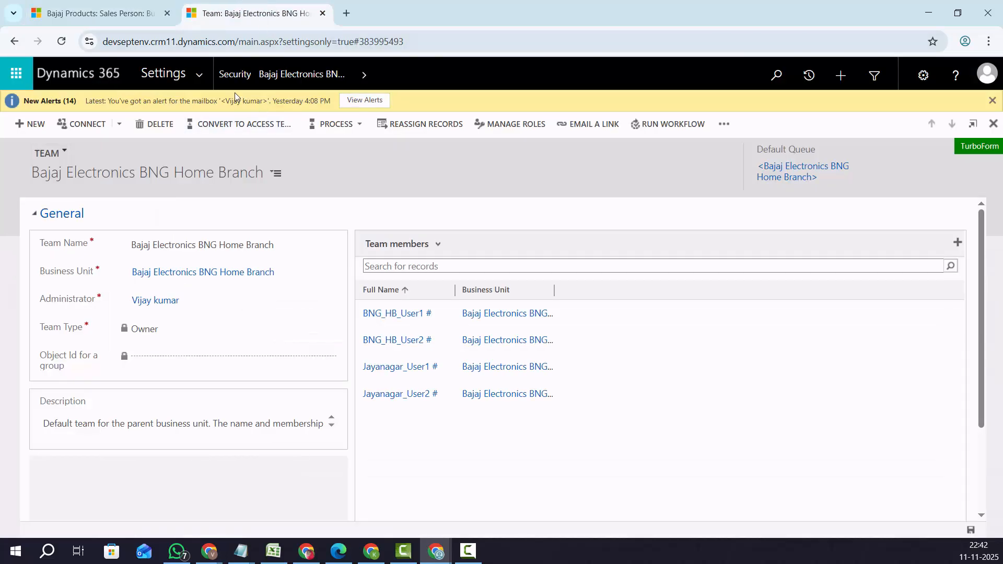
pyautogui.click(199, 78)
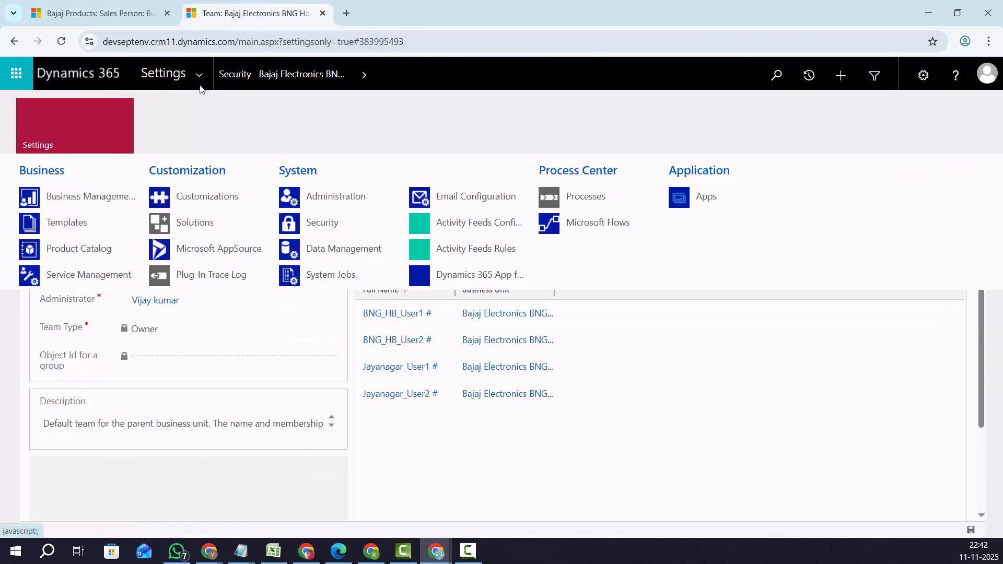
pyautogui.click(325, 224)
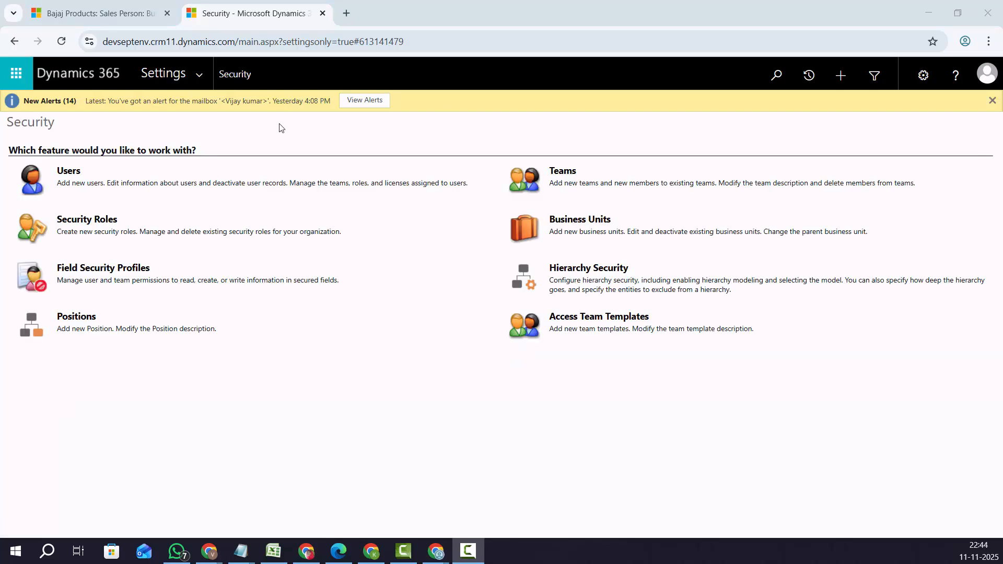
pyautogui.click(569, 177)
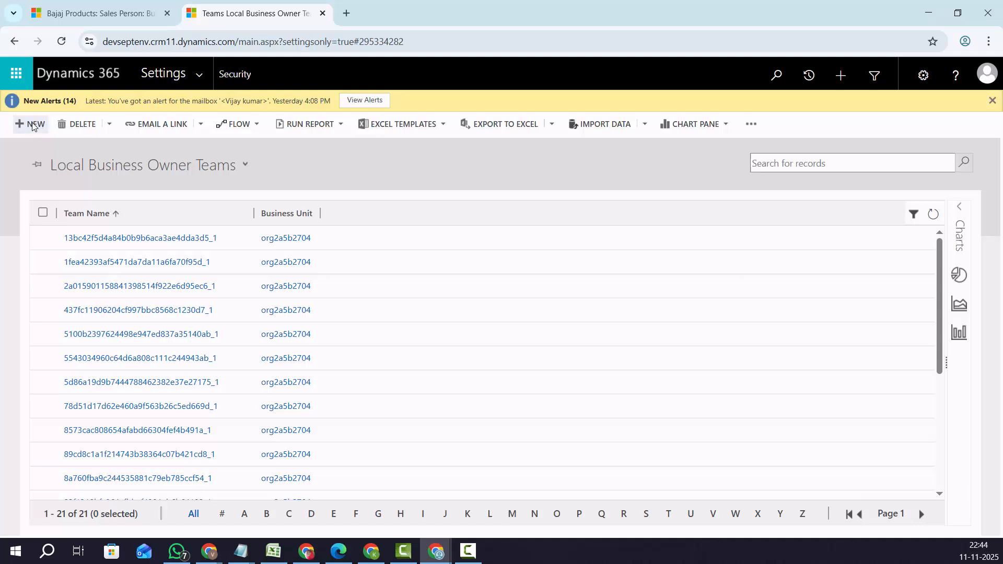
# Create the team 'Test Bajaj Managers Teams' with a user as Administrator and save it
pyautogui.click(30, 125)
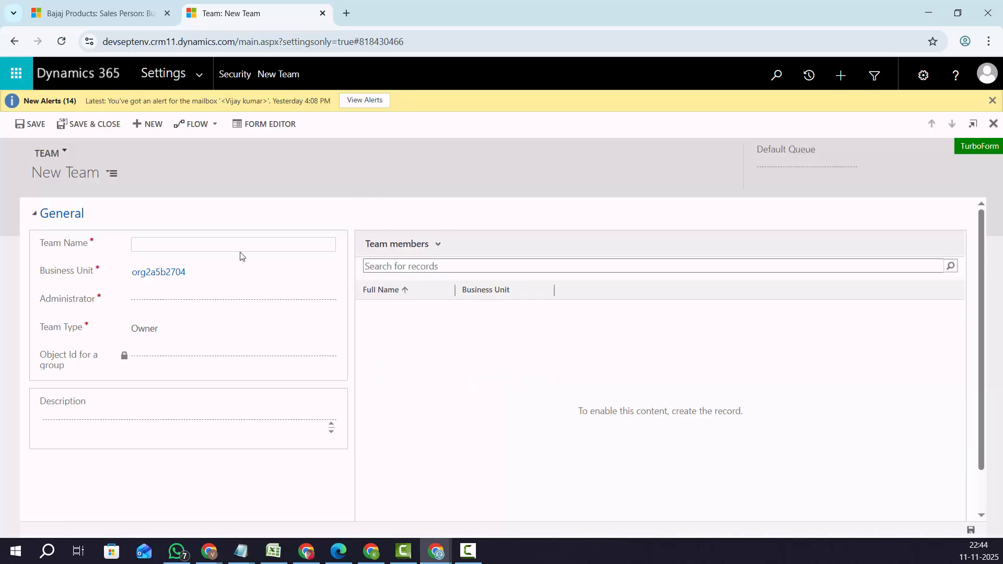
pyautogui.write('Test')
pyautogui.press('BackSpace')
pyautogui.press('BackSpace')
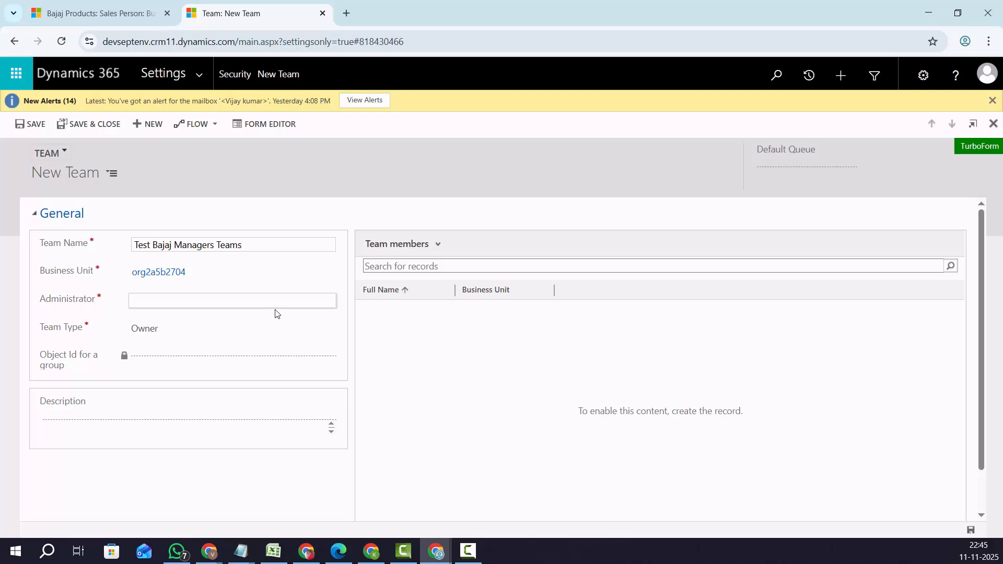
pyautogui.click(239, 298)
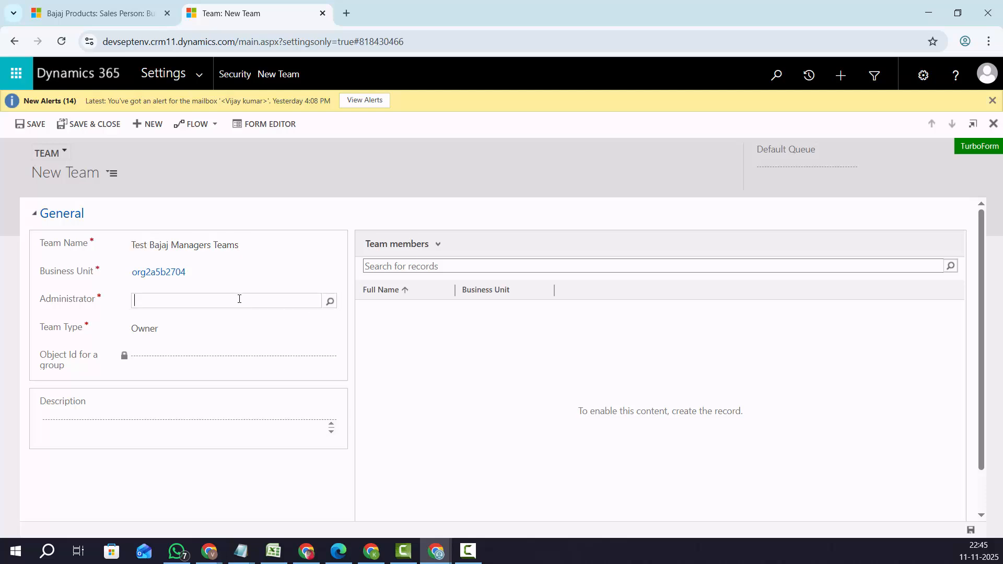
pyautogui.click(328, 303)
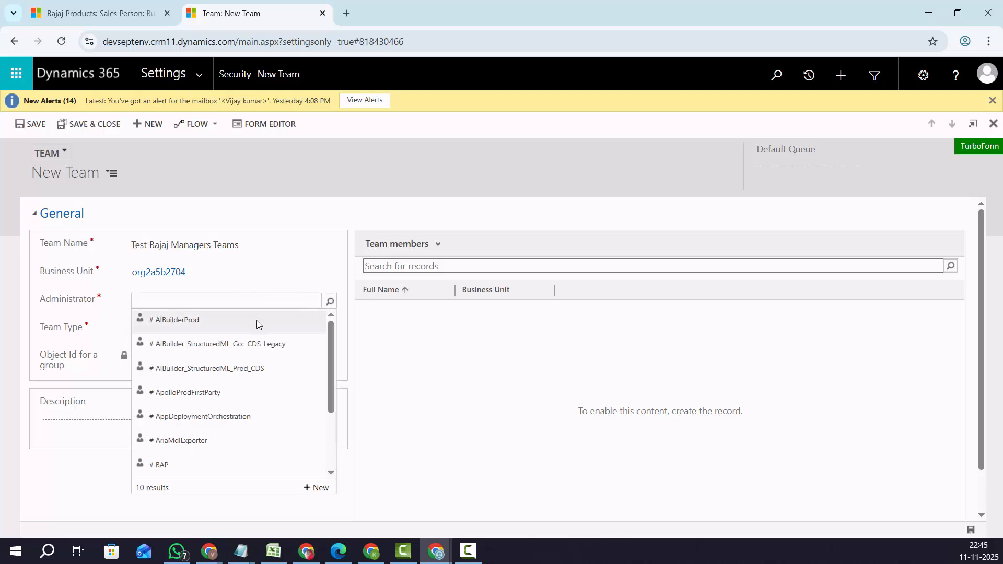
pyautogui.click(225, 303)
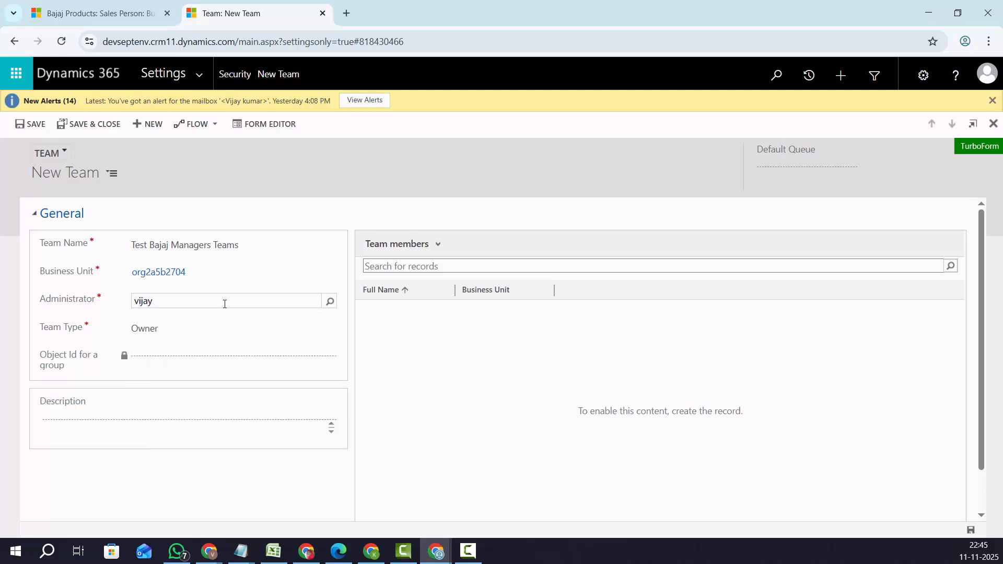
pyautogui.write('vijay')
pyautogui.click(332, 302)
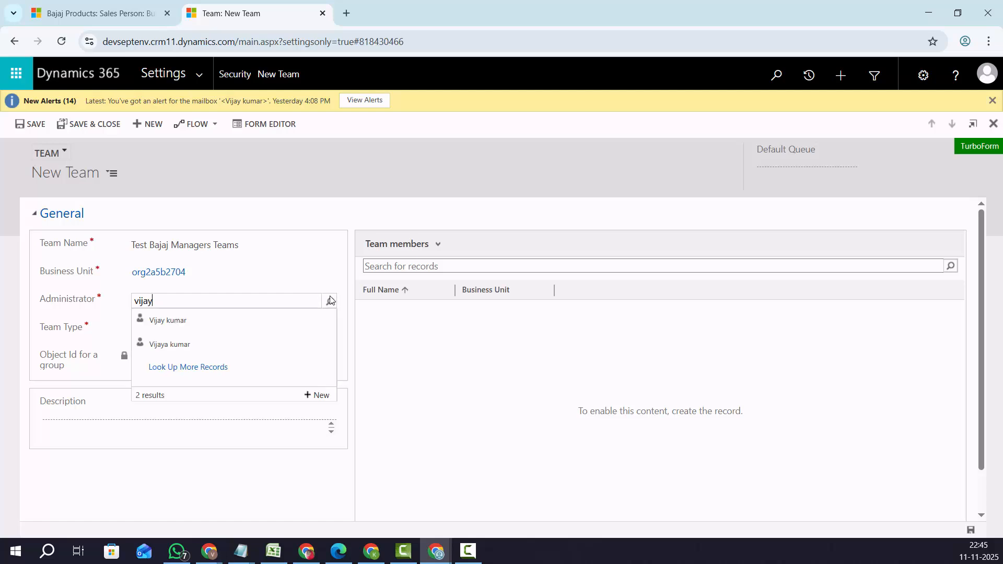
pyautogui.click(198, 326)
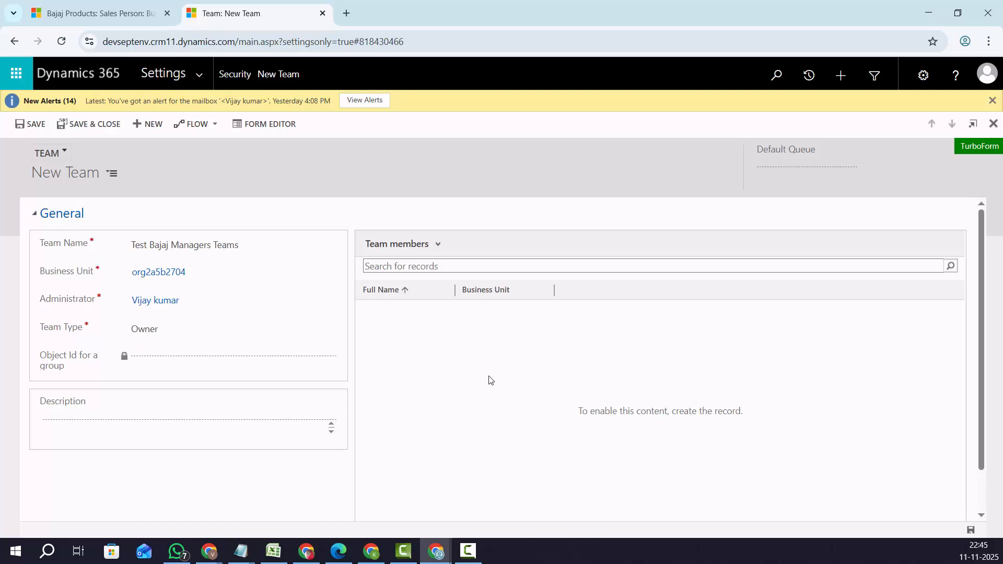
pyautogui.click(37, 125)
# Search the new team's empty member list for 'hyd' and move between the team name and member search
pyautogui.click(717, 267)
pyautogui.click(946, 270)
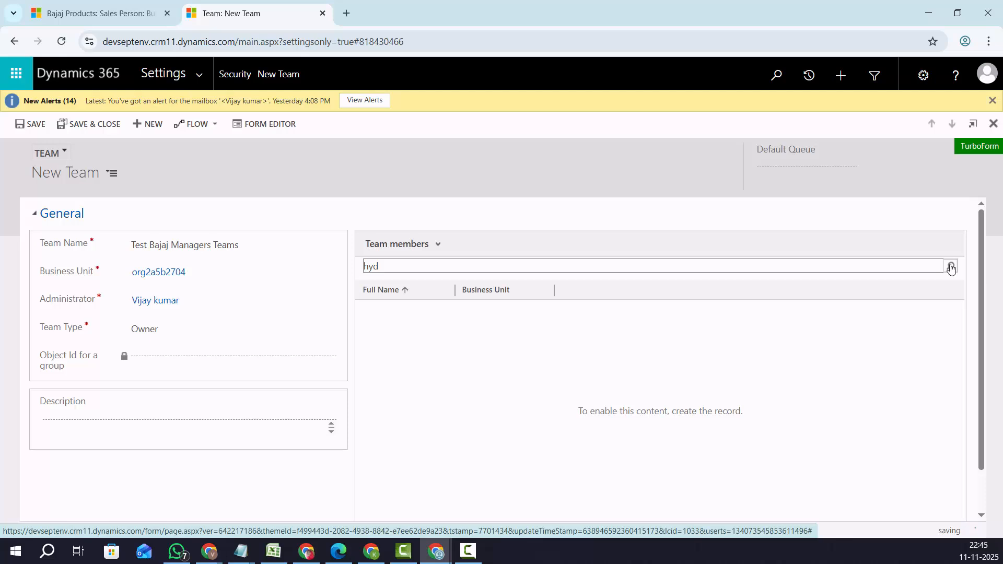
pyautogui.click(531, 264)
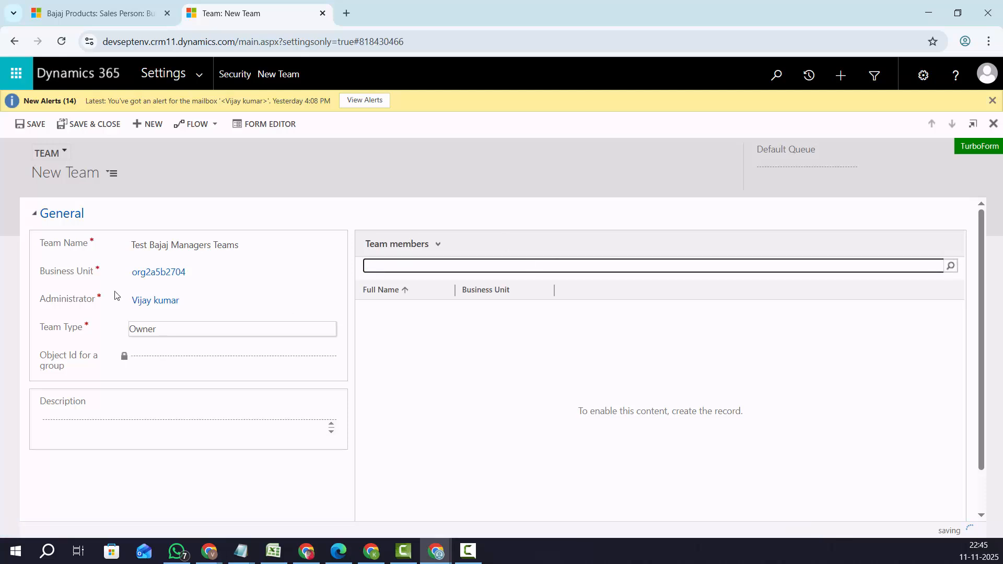
pyautogui.click(32, 122)
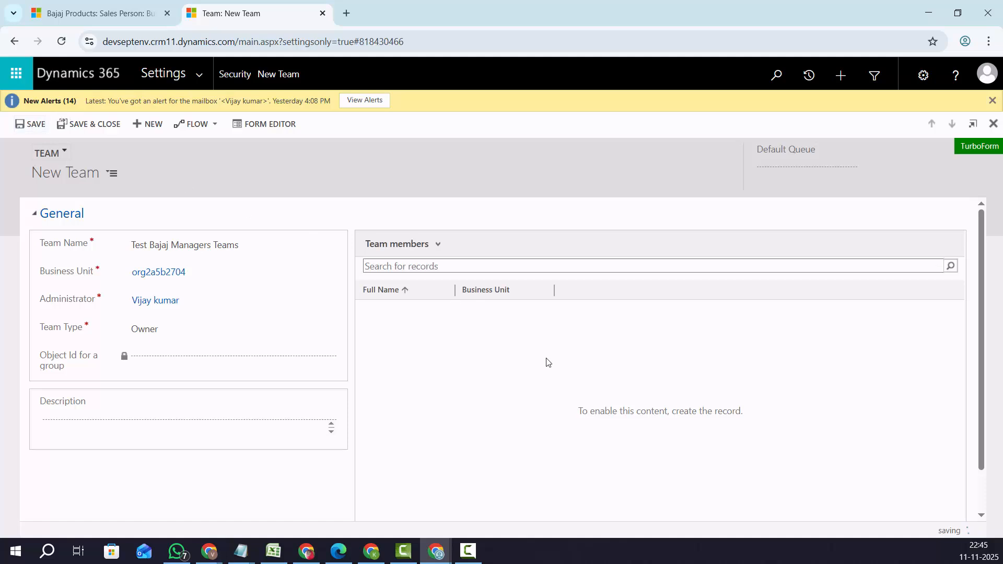
pyautogui.scroll(-2, 603, 366)
pyautogui.scroll(2, 598, 383)
pyautogui.scroll(-2, 599, 379)
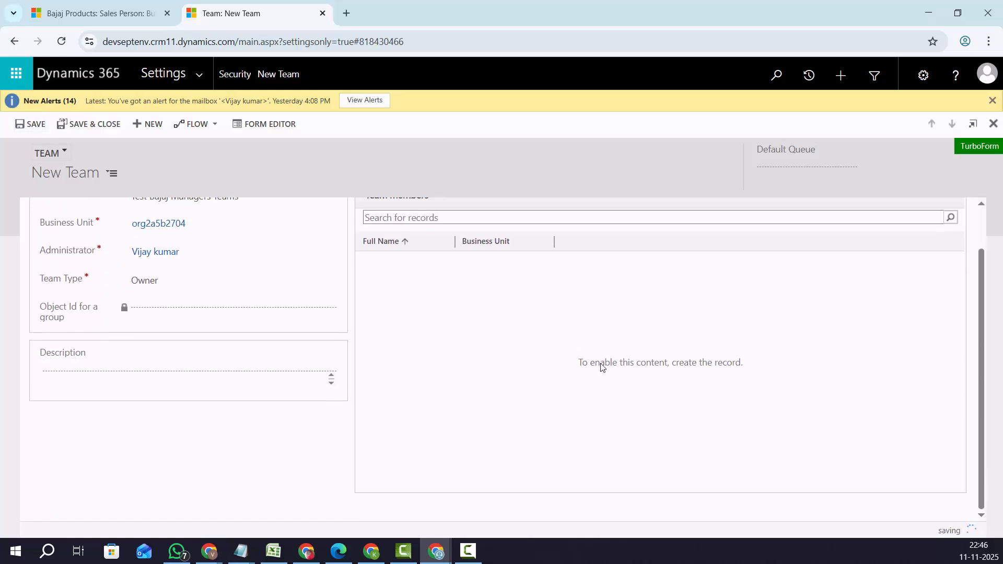
pyautogui.scroll(1, 454, 331)
pyautogui.scroll(1, 446, 332)
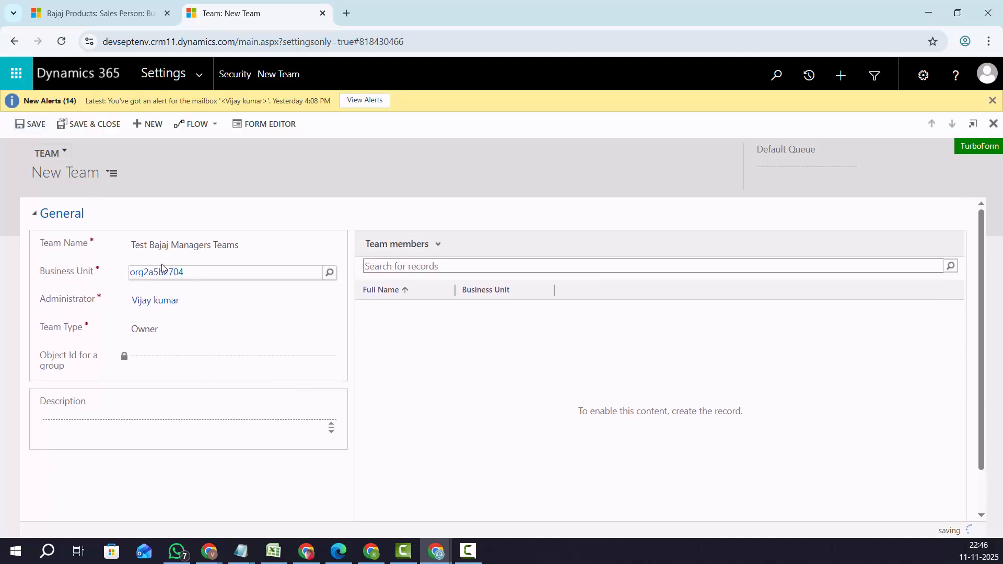
pyautogui.click(240, 247)
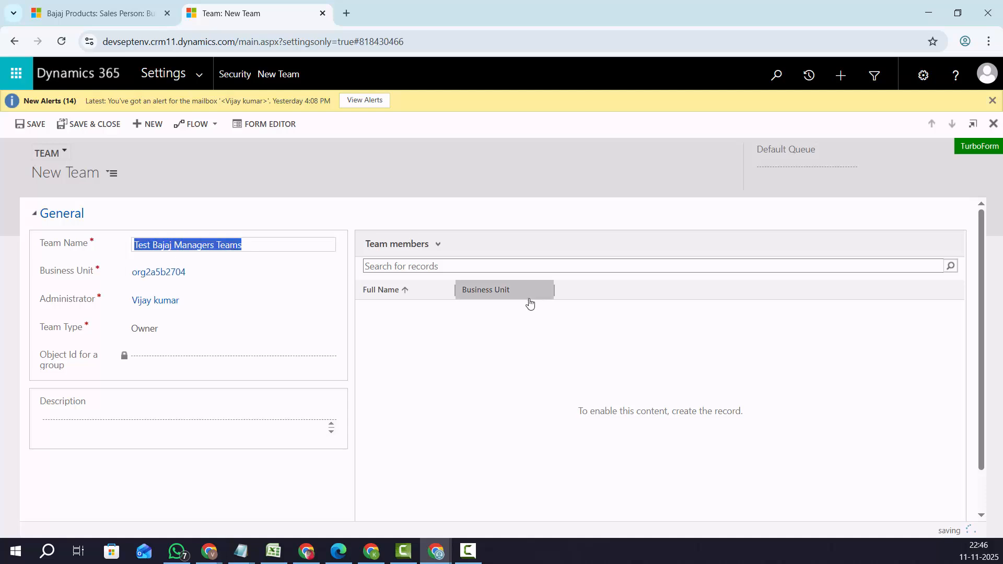
pyautogui.click(482, 267)
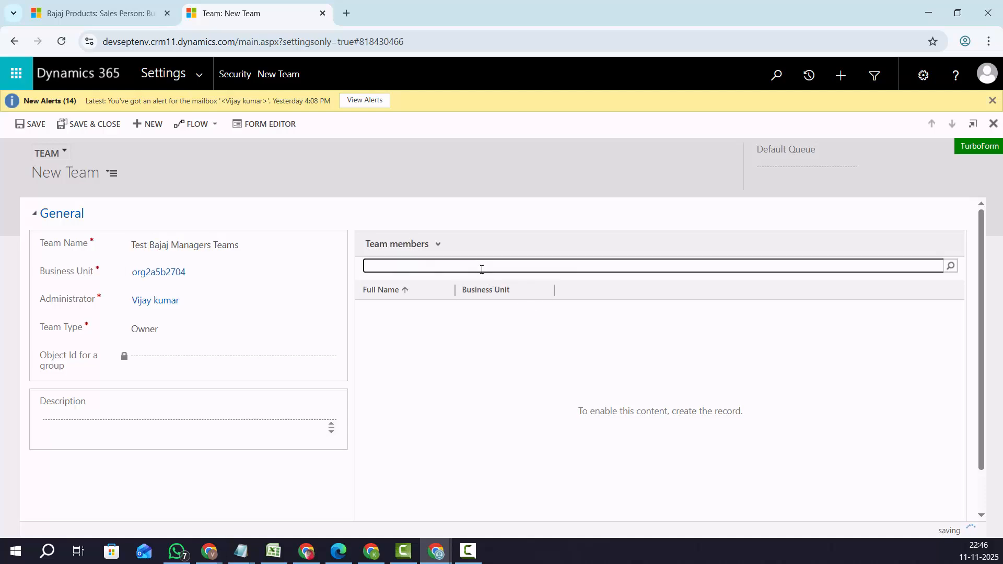
pyautogui.click(438, 243)
pyautogui.click(427, 265)
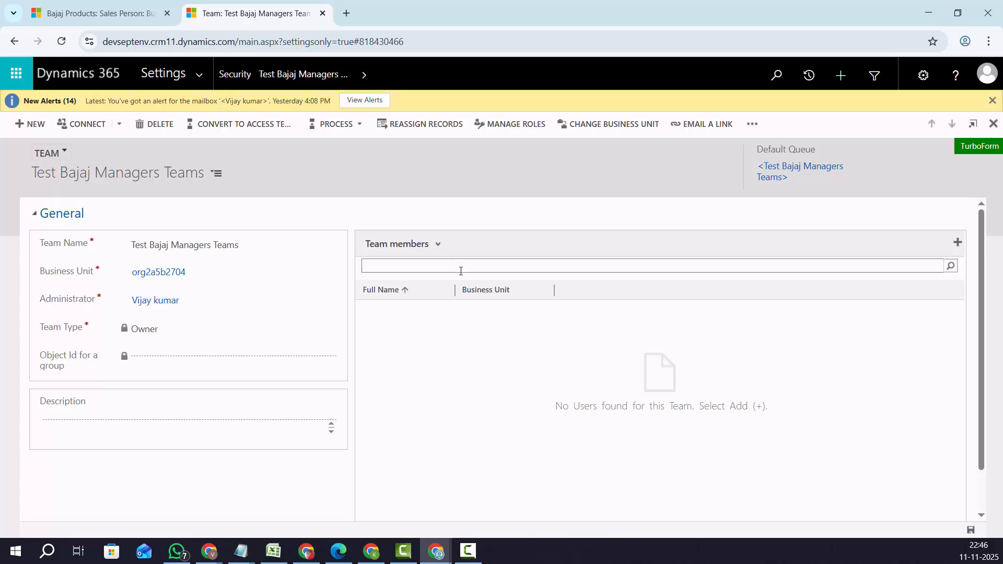
# Search the Test Bajaj Managers Teams members for 'HYD', which finds no users
pyautogui.write('D')
pyautogui.click(950, 267)
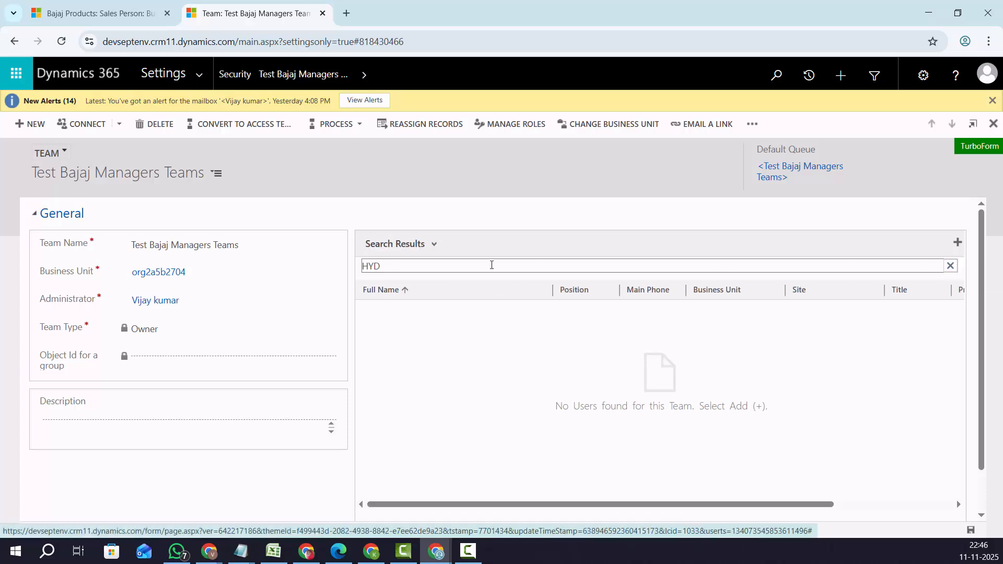
pyautogui.click(491, 265)
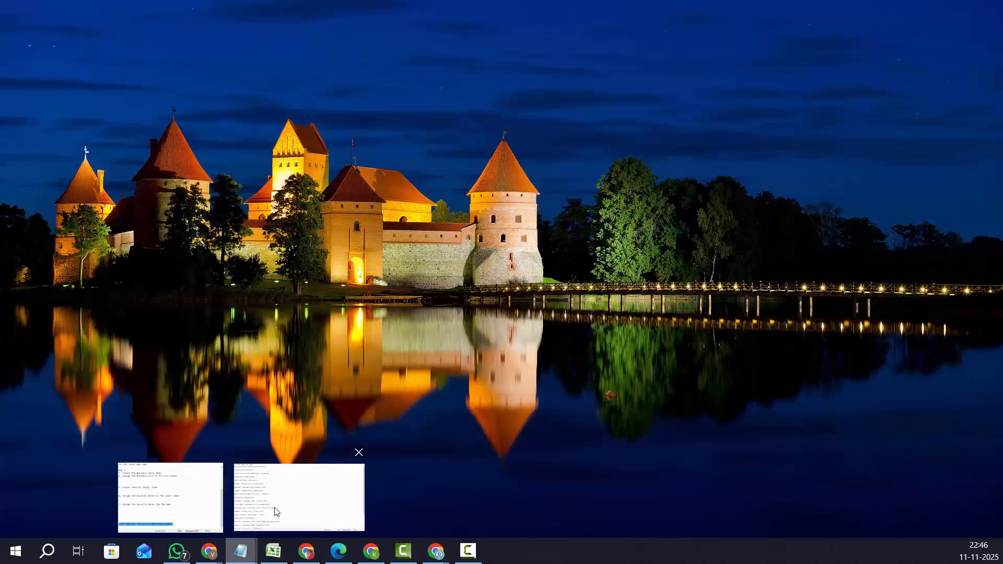
pyautogui.click(180, 473)
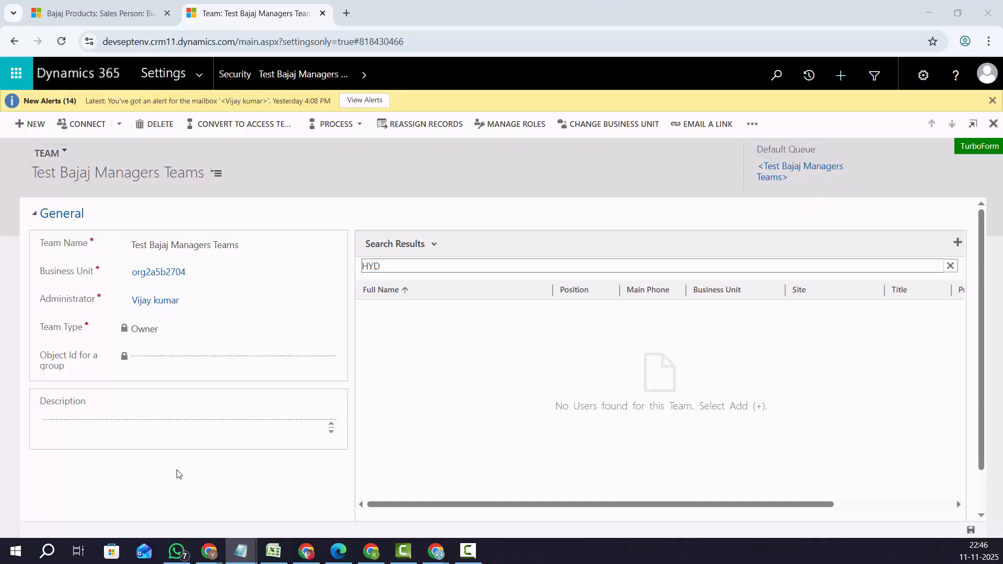
# Copy the user name before the @ on the Notepad e-mail line and paste it over 'HYD' in the member search
pyautogui.moveTo(241, 554)
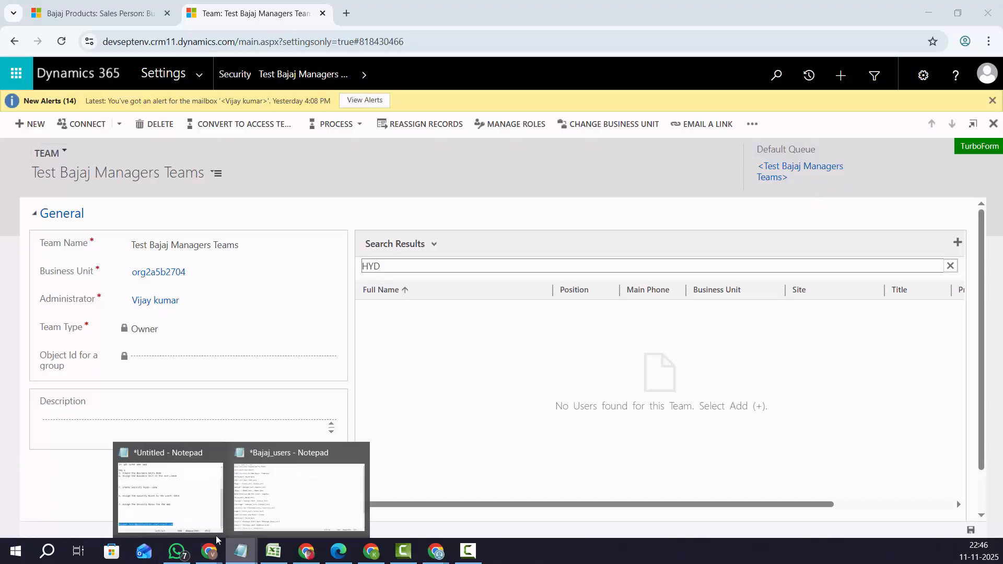
pyautogui.click(216, 535)
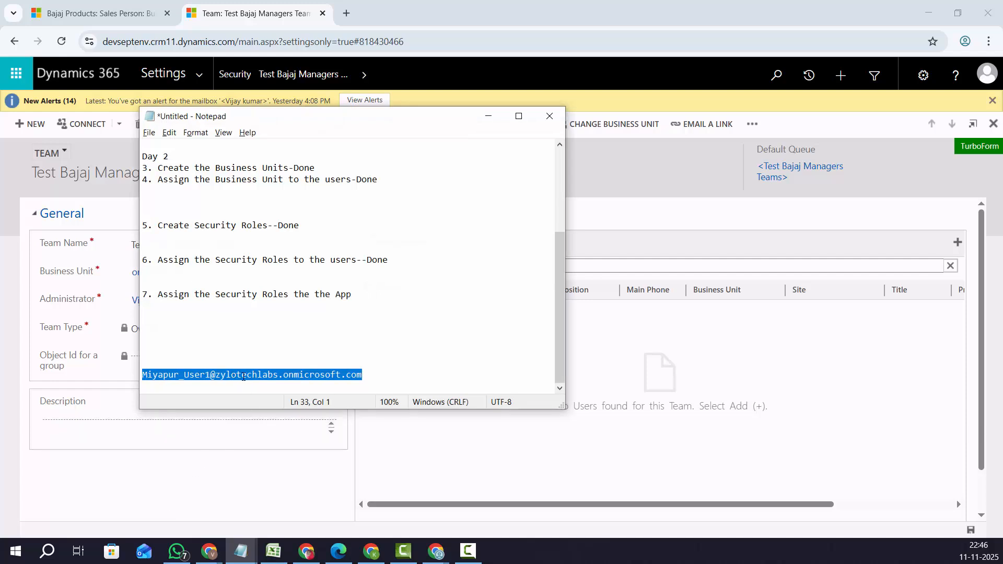
pyautogui.click(198, 384)
pyautogui.moveTo(212, 375); pyautogui.dragTo(135, 375)
pyautogui.hotkey('ctrl', 'c')
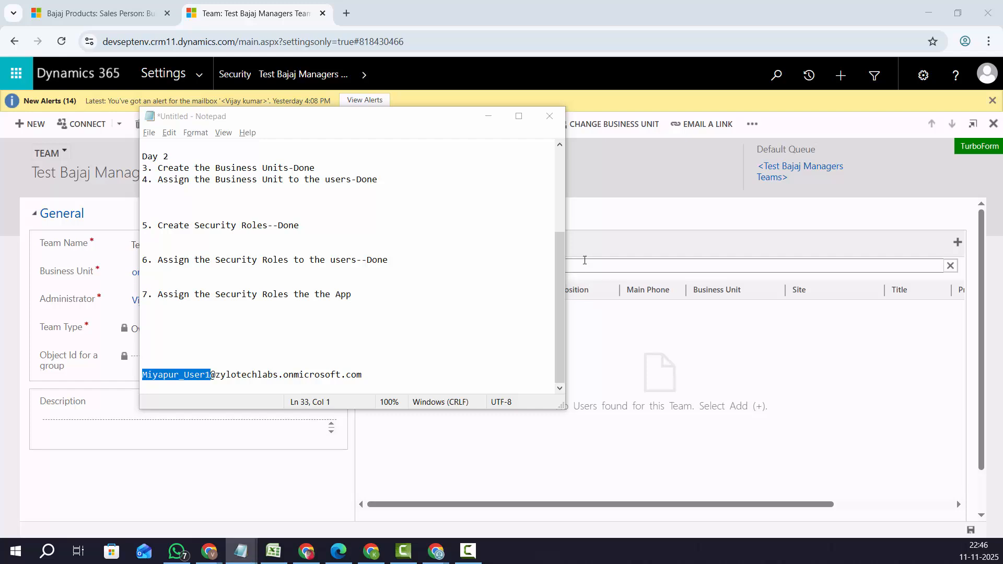
pyautogui.click(584, 266)
pyautogui.hotkey('ctrl', 'a')
pyautogui.hotkey('ctrl', 'v')
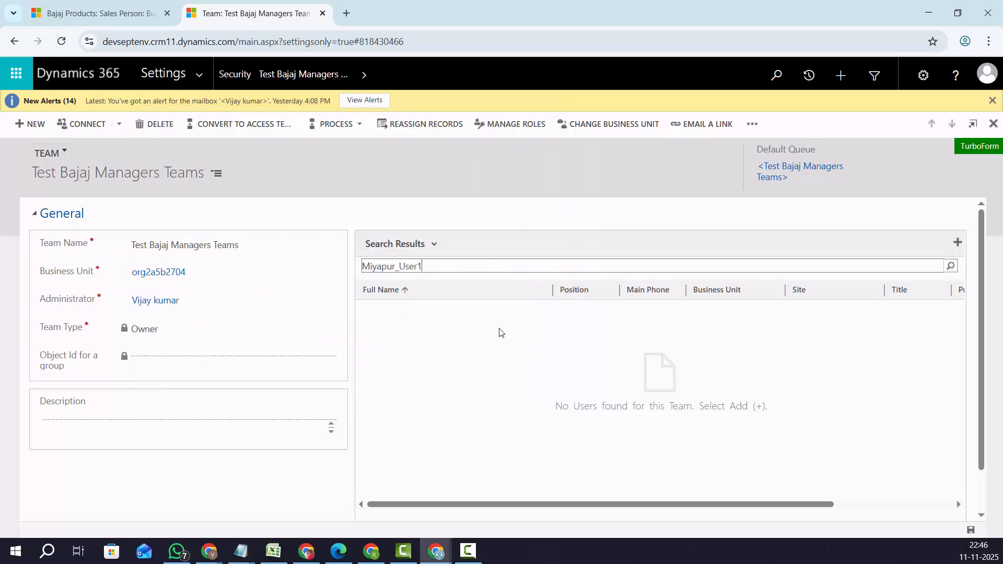
# Search members for the pasted user name and look it up in the Add User lookup
pyautogui.press('Return')
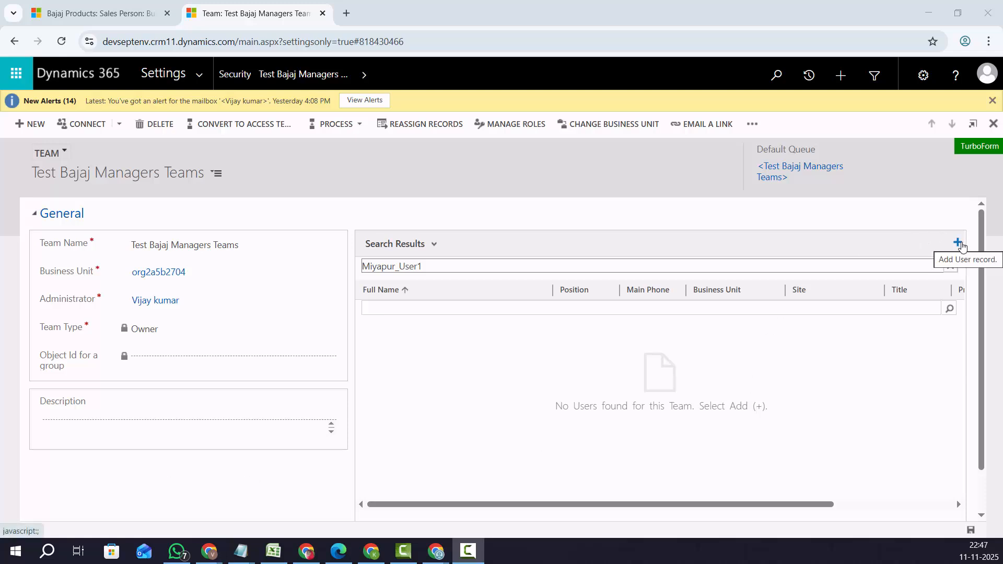
pyautogui.click(374, 308)
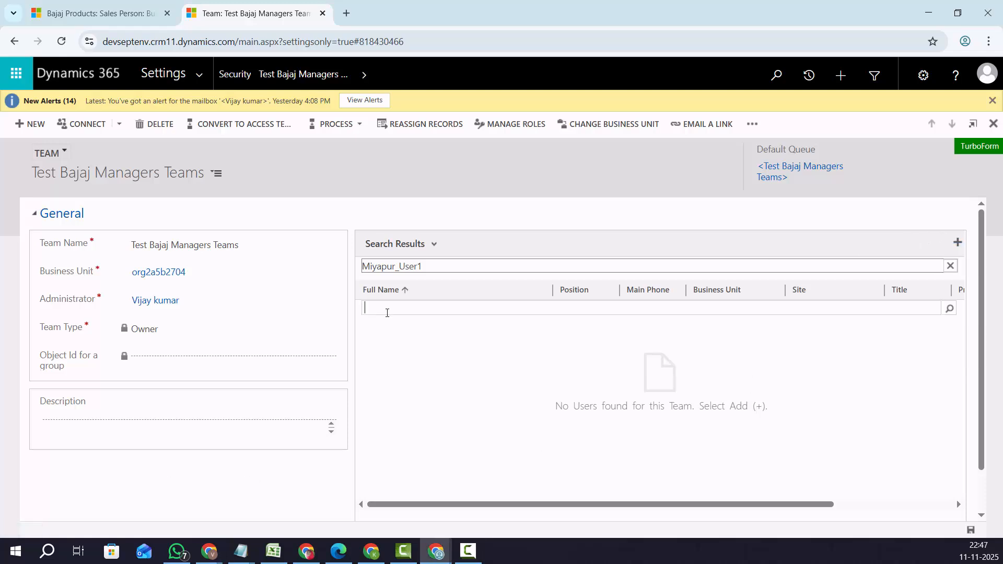
pyautogui.hotkey('ctrl', 'v')
pyautogui.click(949, 308)
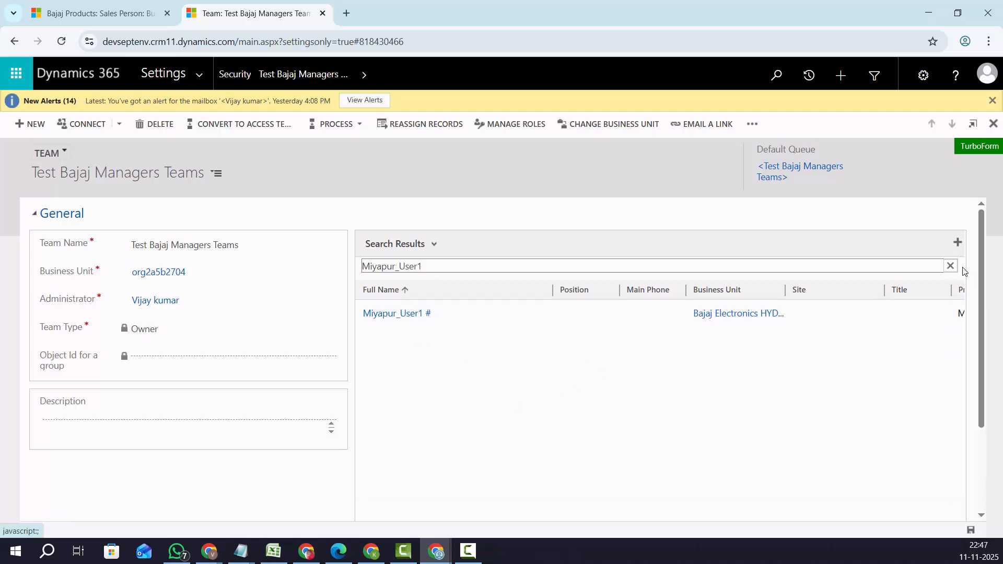
# Look up users matching 'JA' and add the first listed user to the team
pyautogui.click(958, 242)
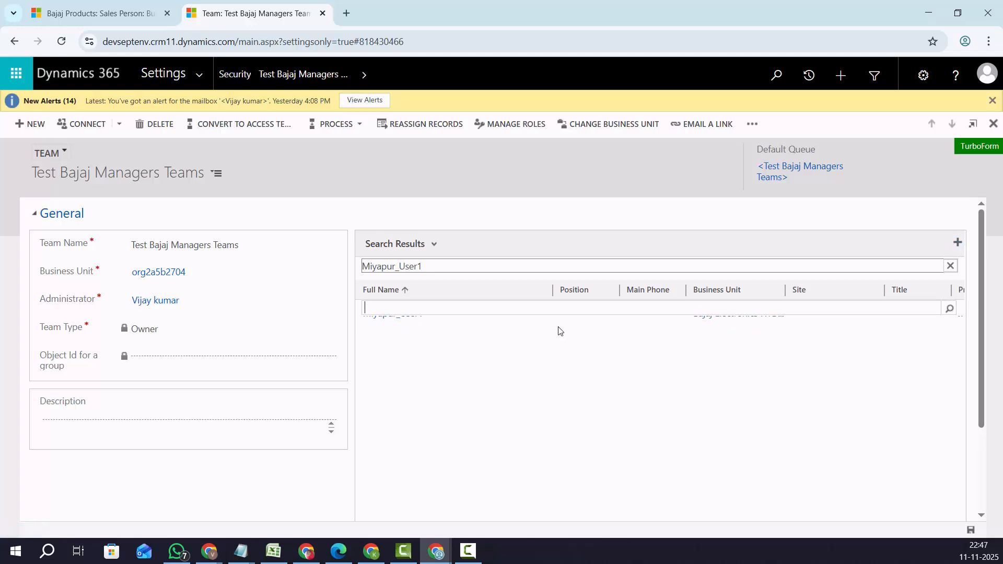
pyautogui.write('JAYA')
pyautogui.click(952, 312)
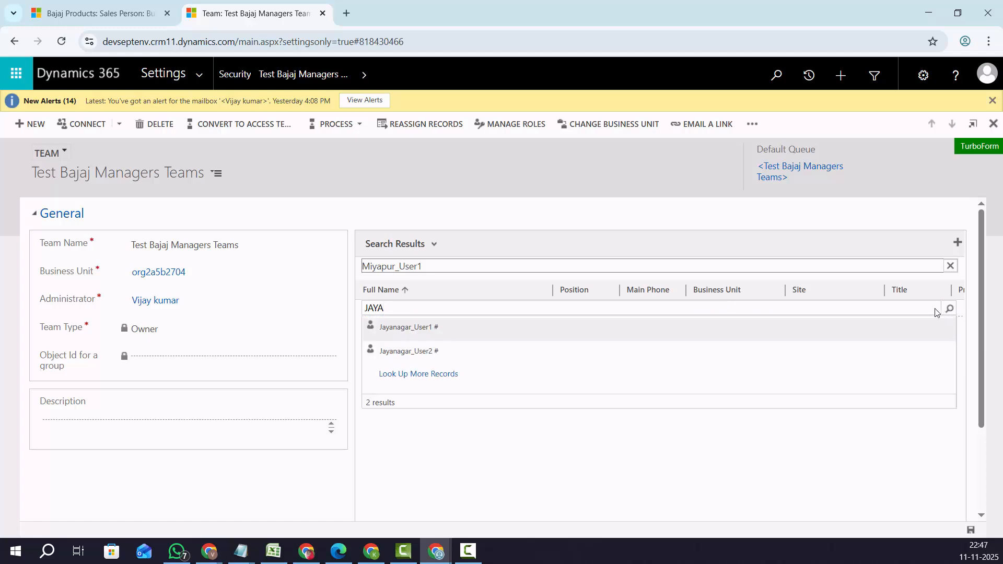
pyautogui.click(431, 329)
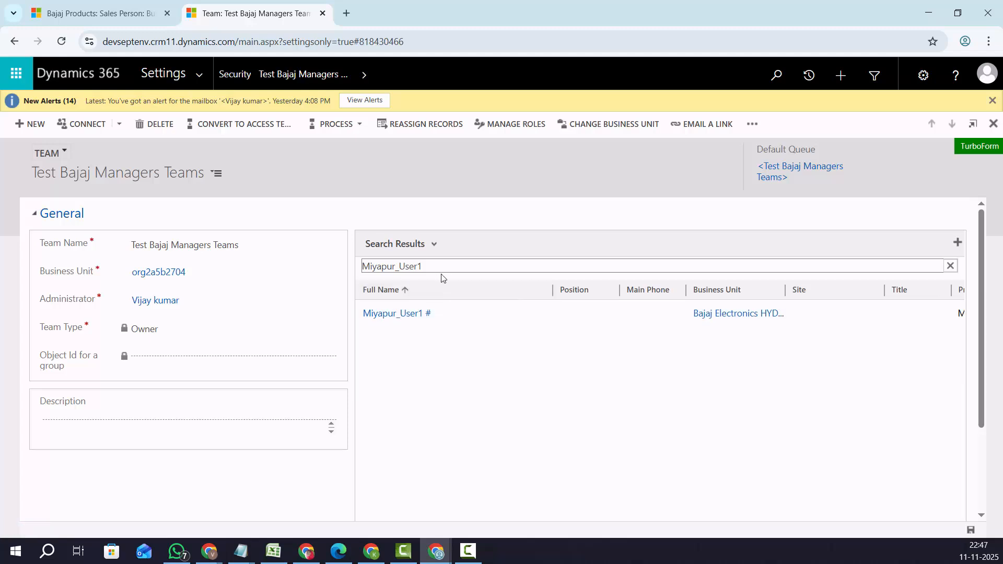
# Clear the member search, look up 'JAYA', and add the second listed user as a team member
pyautogui.moveTo(439, 267); pyautogui.dragTo(324, 265)
pyautogui.press('BackSpace')
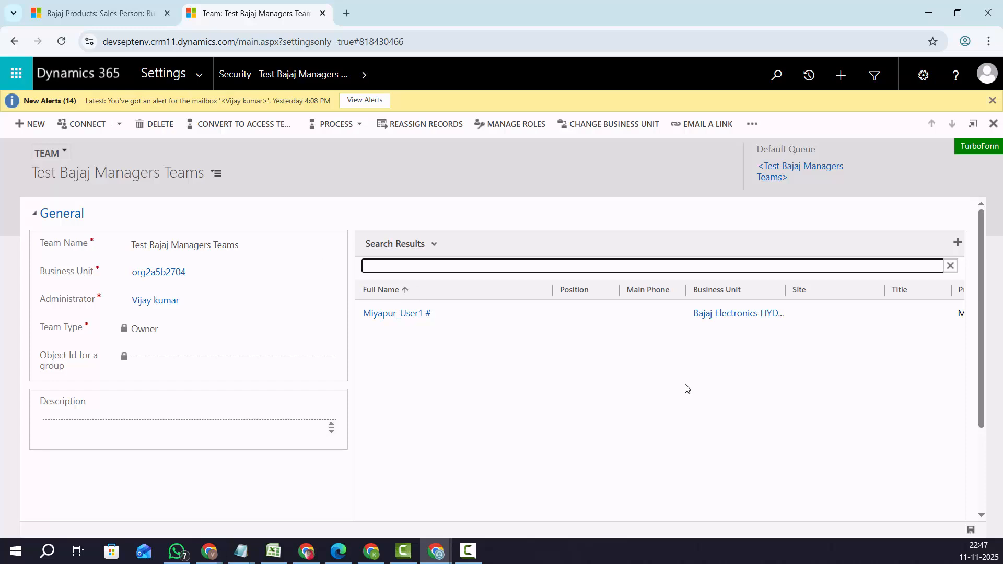
pyautogui.click(690, 423)
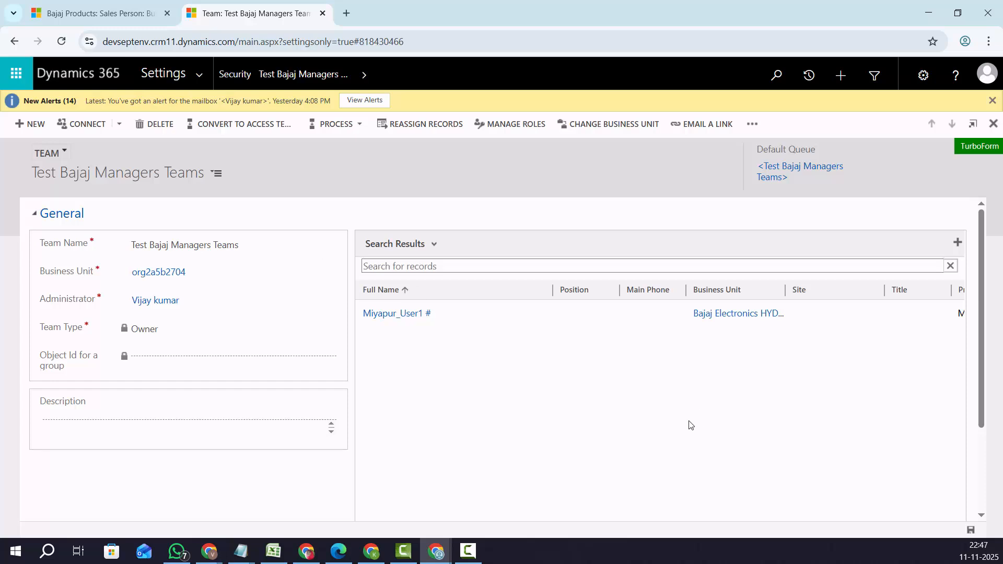
pyautogui.click(957, 242)
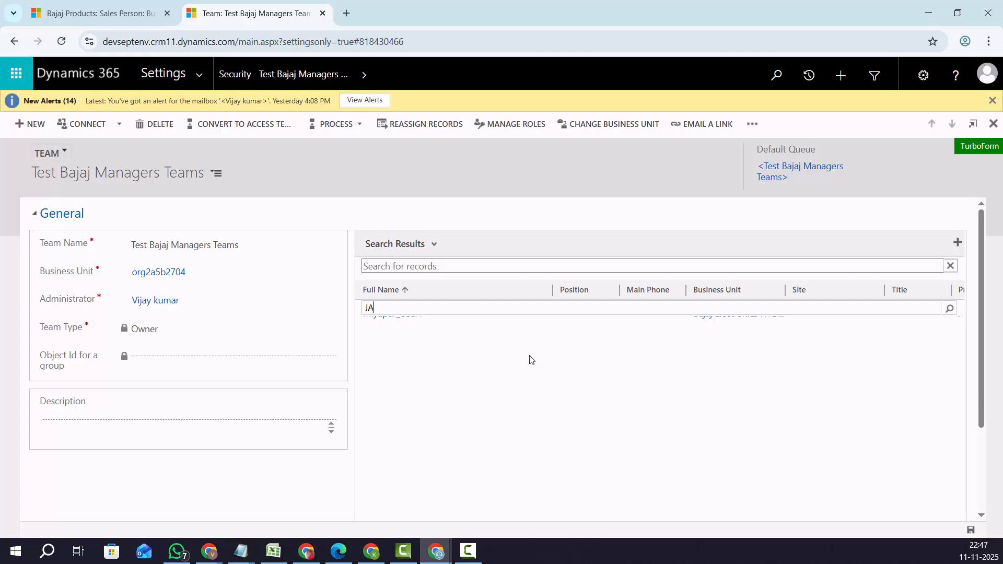
pyautogui.write('JAYA')
pyautogui.click(949, 308)
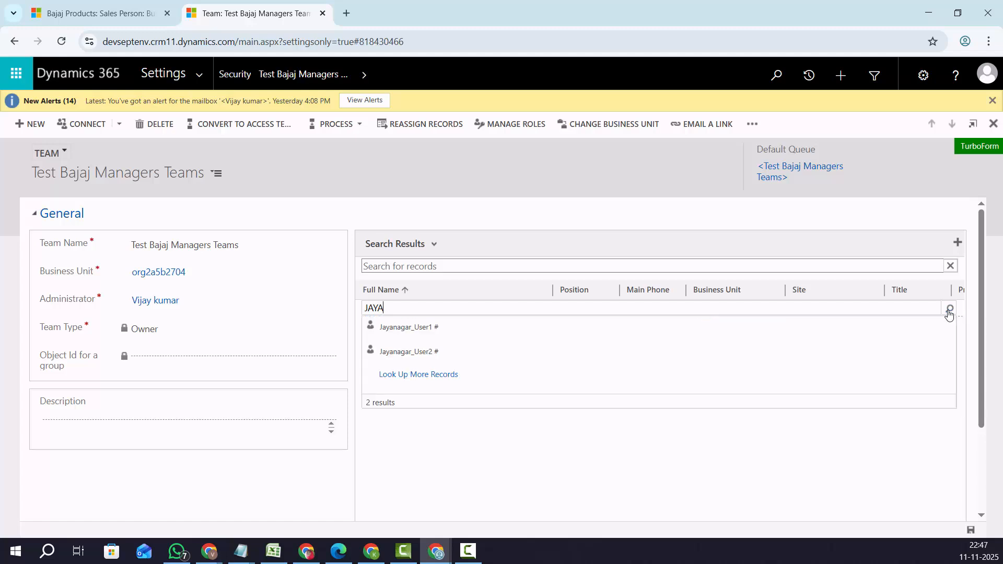
pyautogui.click(435, 353)
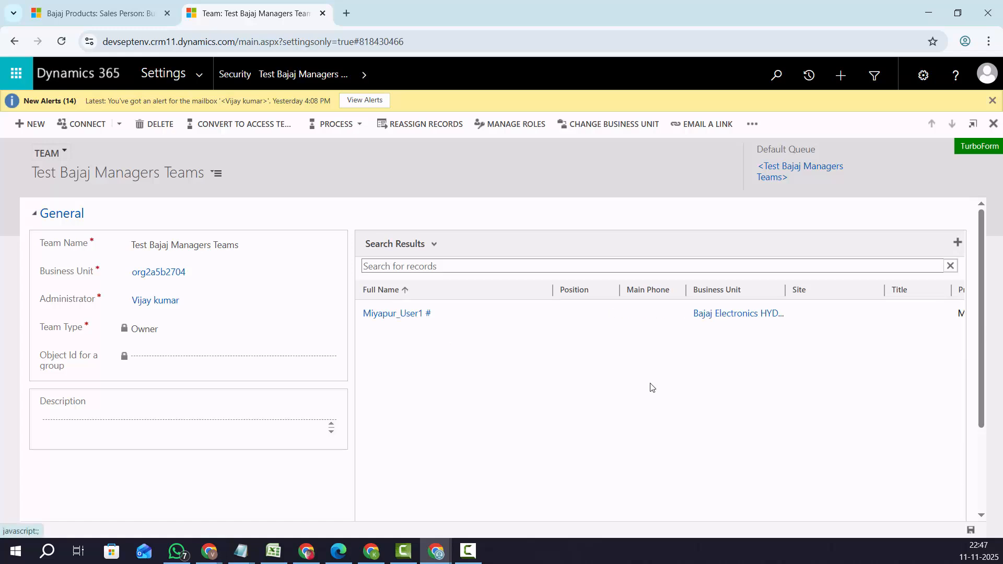
pyautogui.scroll(-3, 651, 387)
pyautogui.moveTo(635, 456); pyautogui.dragTo(866, 459)
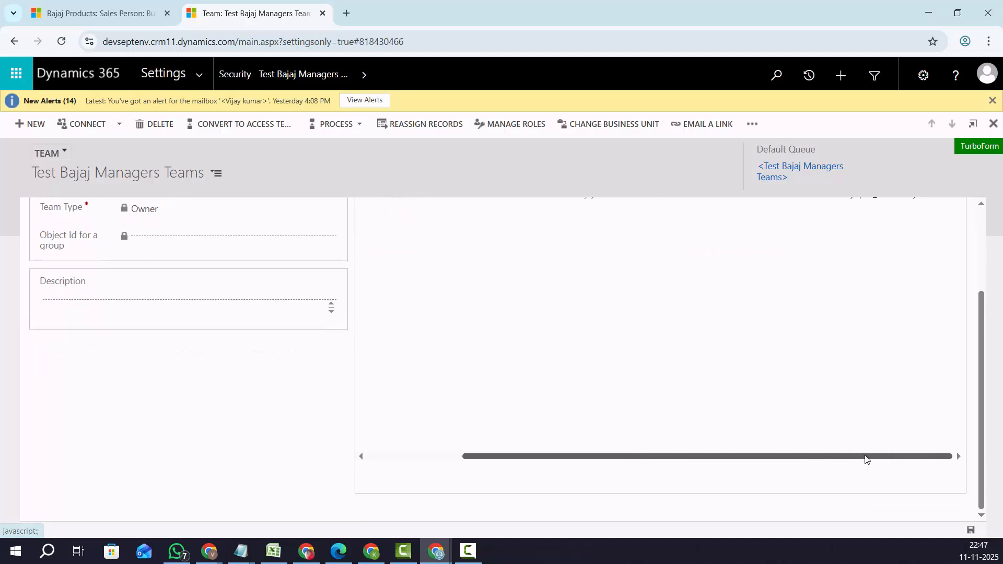
pyautogui.scroll(3, 799, 410)
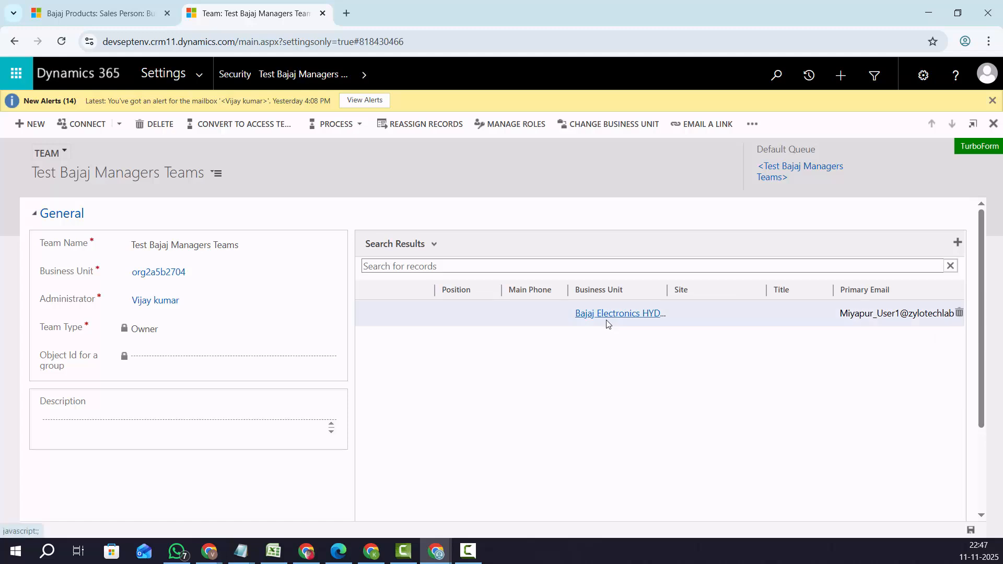
pyautogui.scroll(-2, 519, 376)
pyautogui.scroll(2, 516, 340)
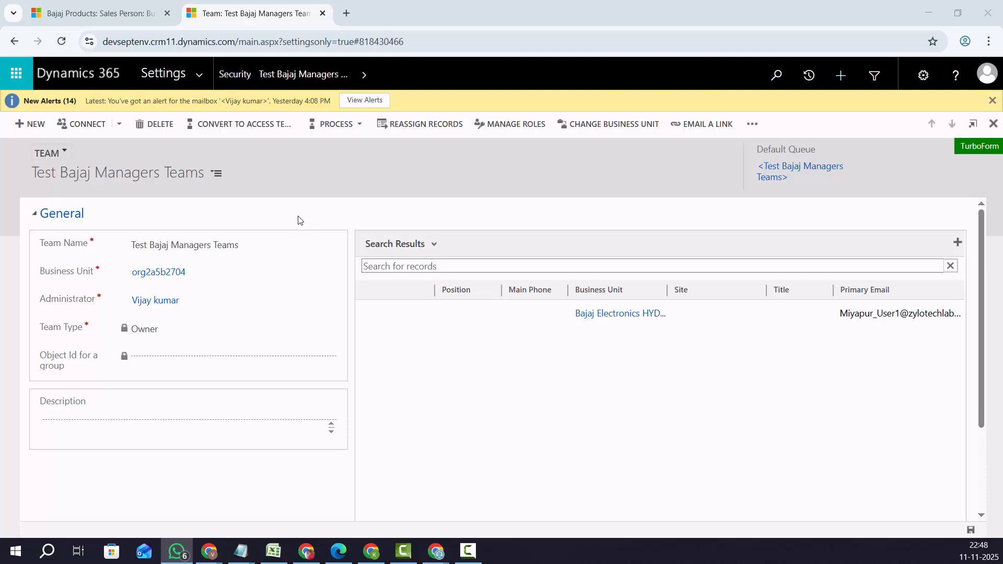
pyautogui.click(596, 409)
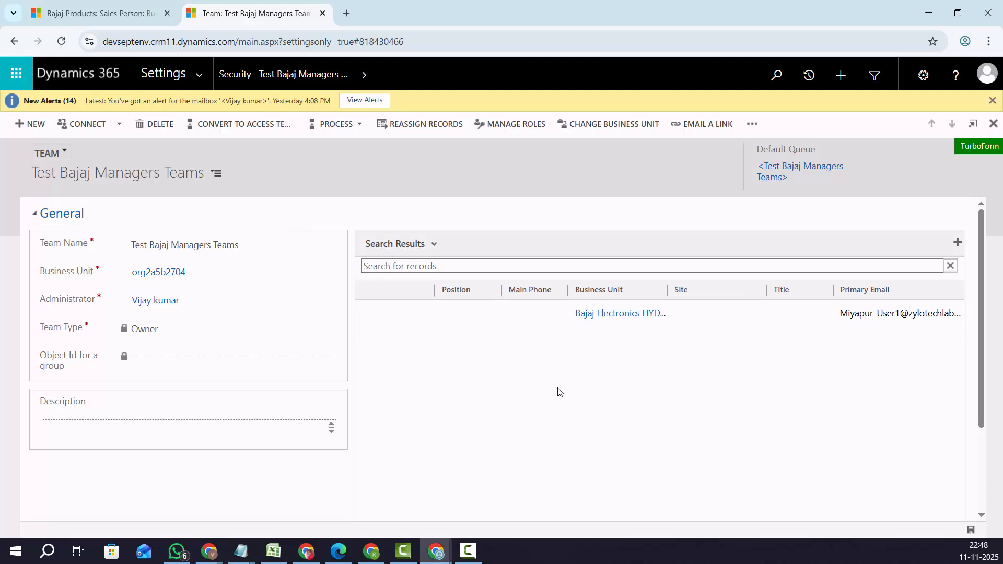
pyautogui.scroll(-1, 157, 256)
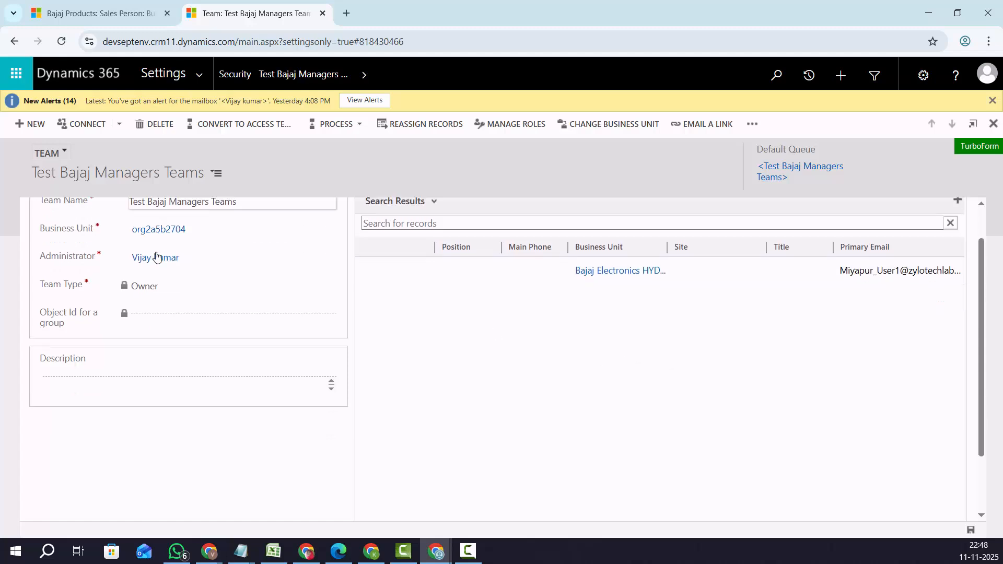
pyautogui.scroll(1, 157, 256)
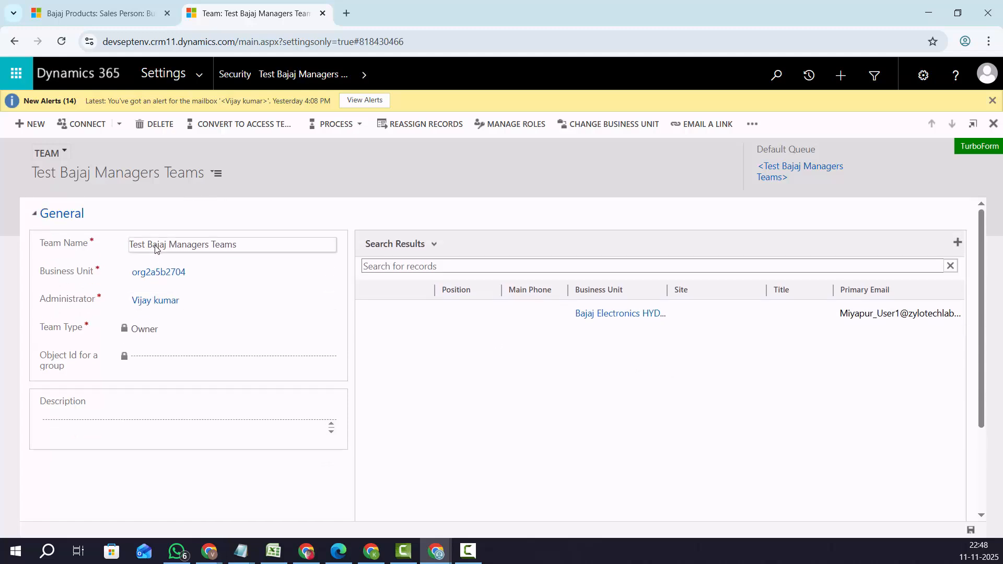